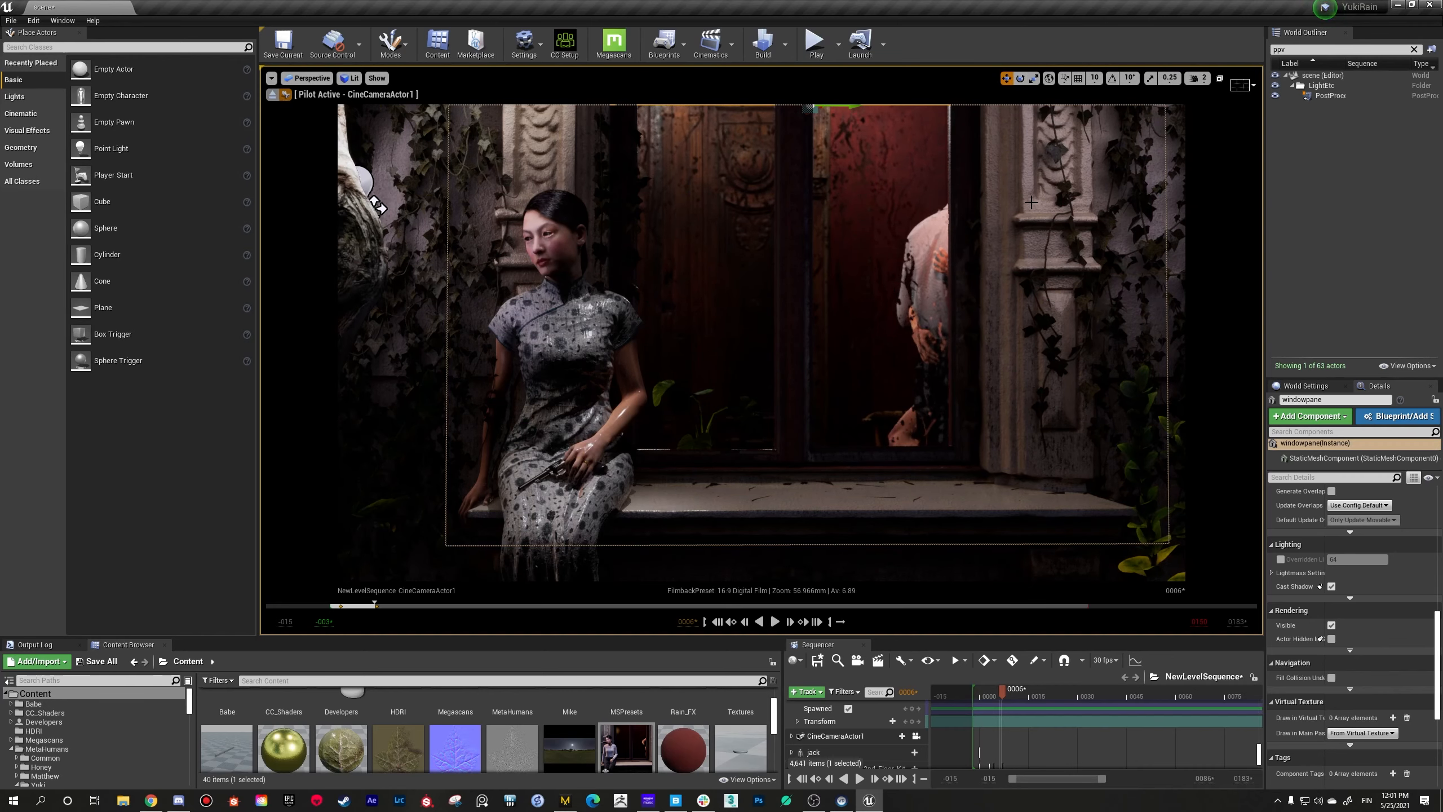
# Step: Examine the layout and depth of the window scene through the piloted cine camera
pyautogui.moveTo(762, 342); pyautogui.dragTo(753, 347, button='right')
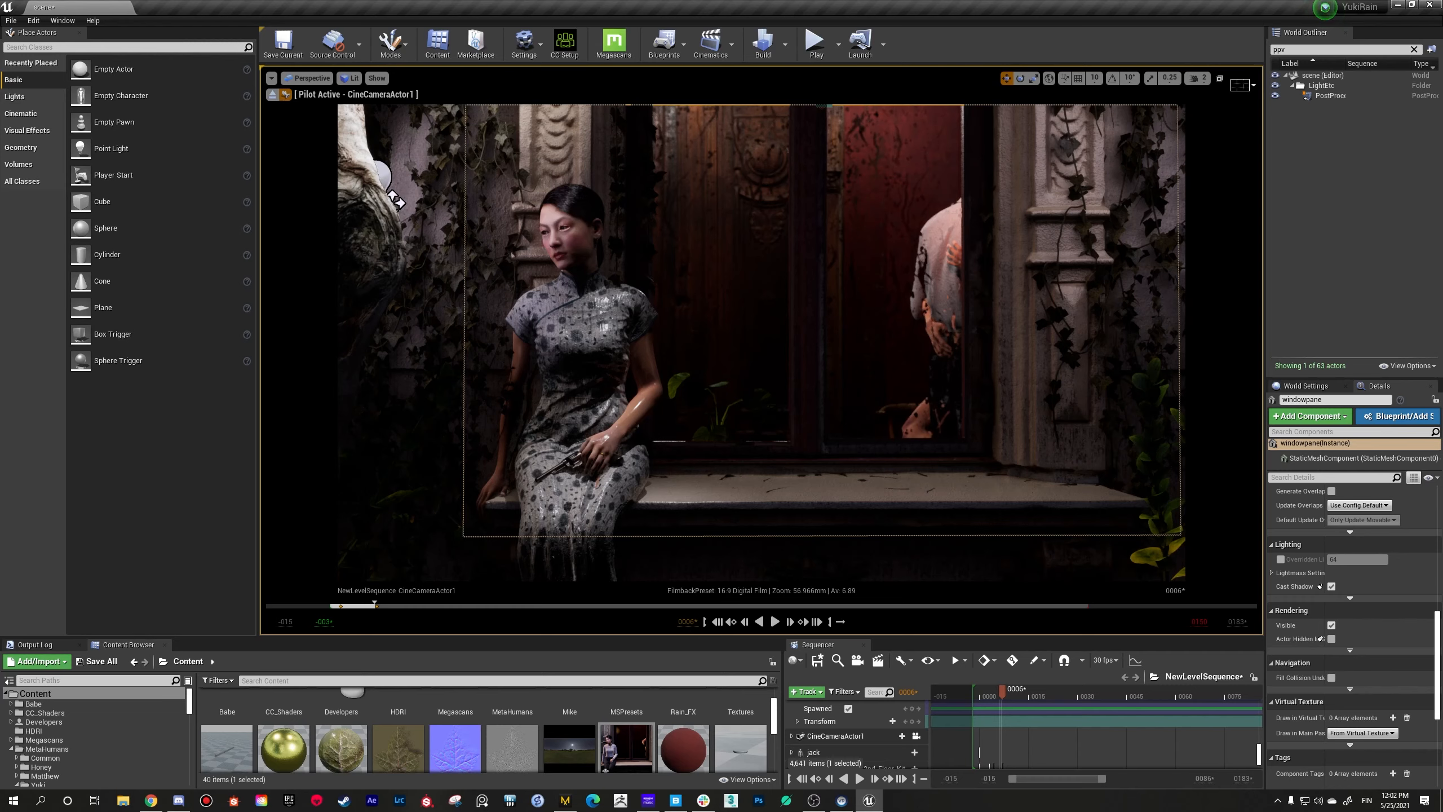
pyautogui.press('d')
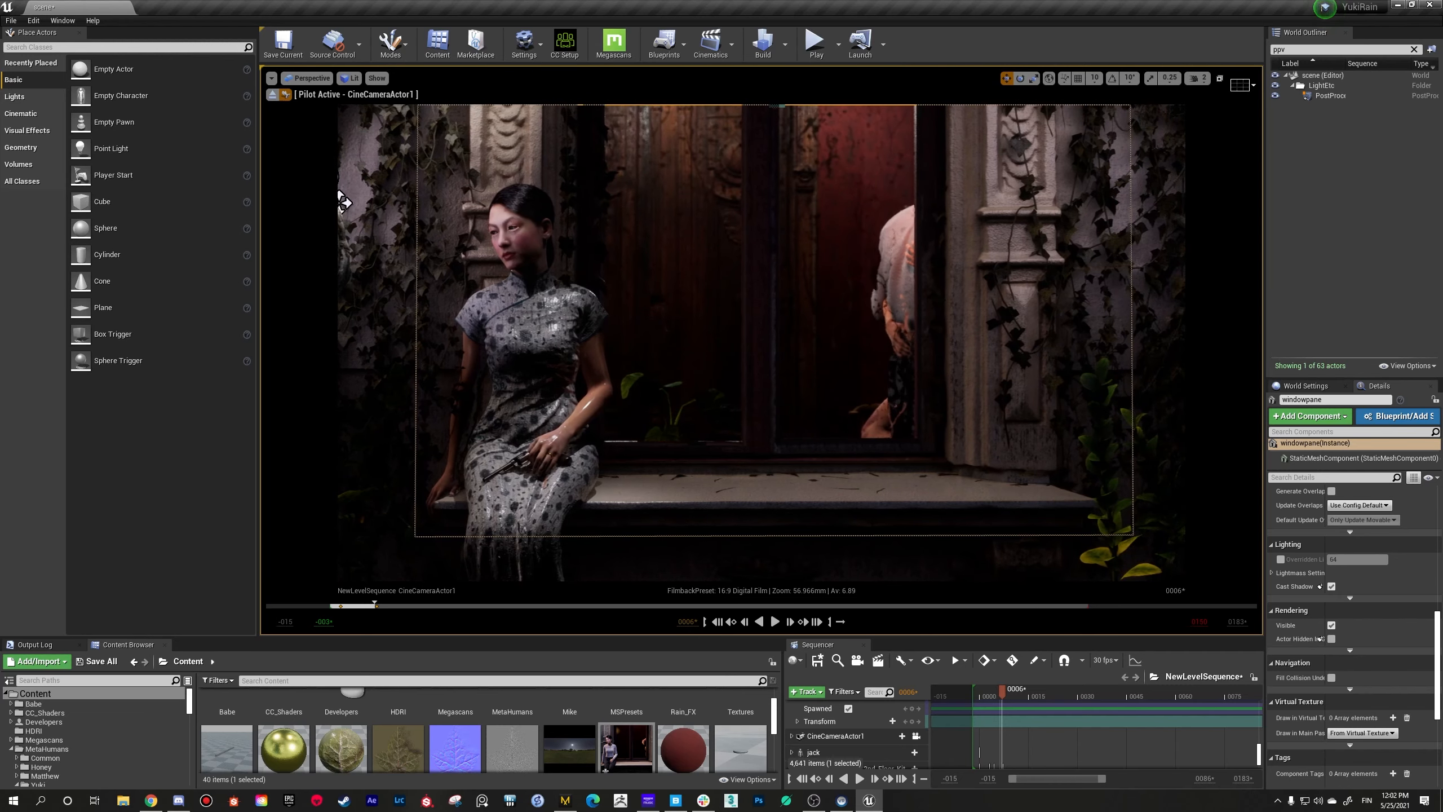
pyautogui.press('a')
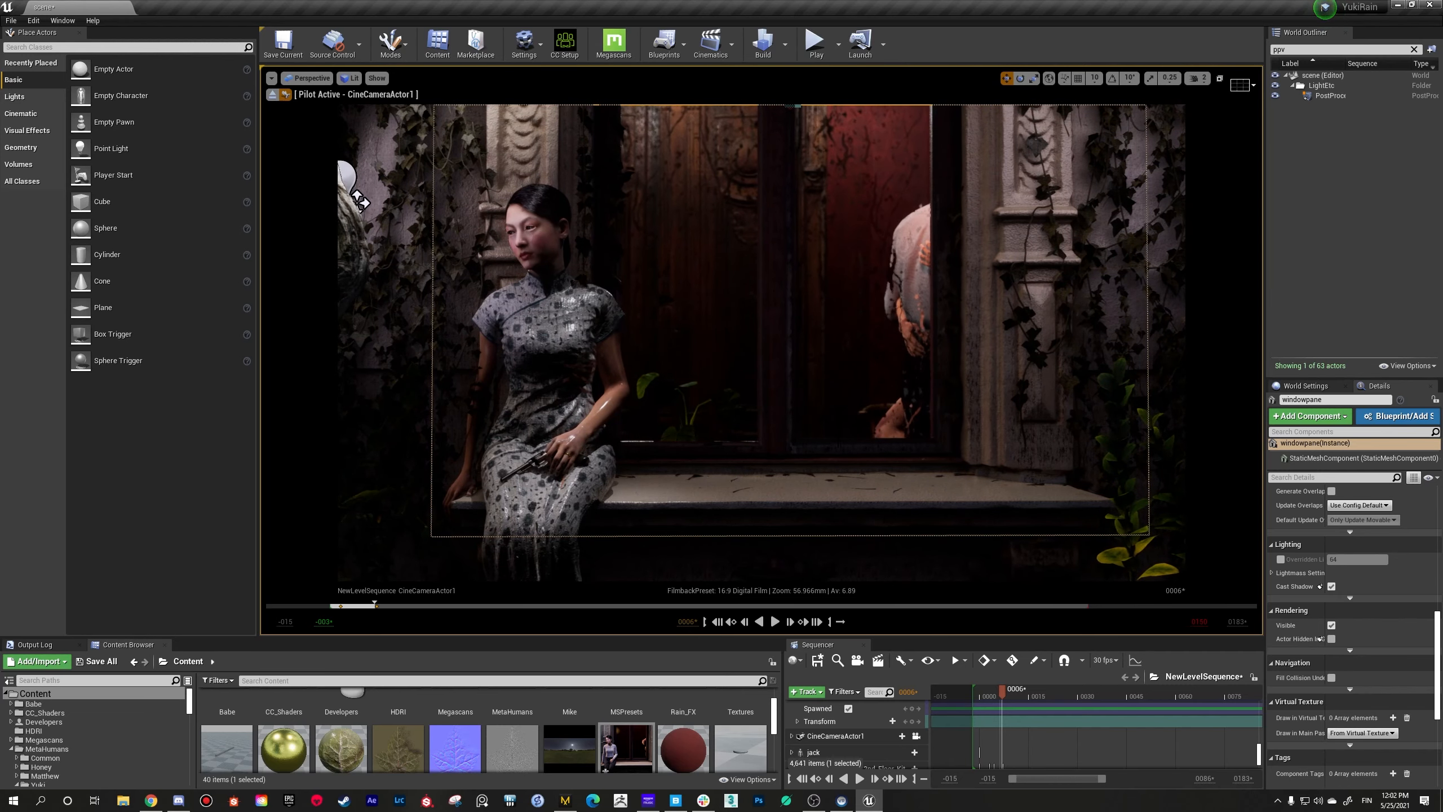
pyautogui.press('s')
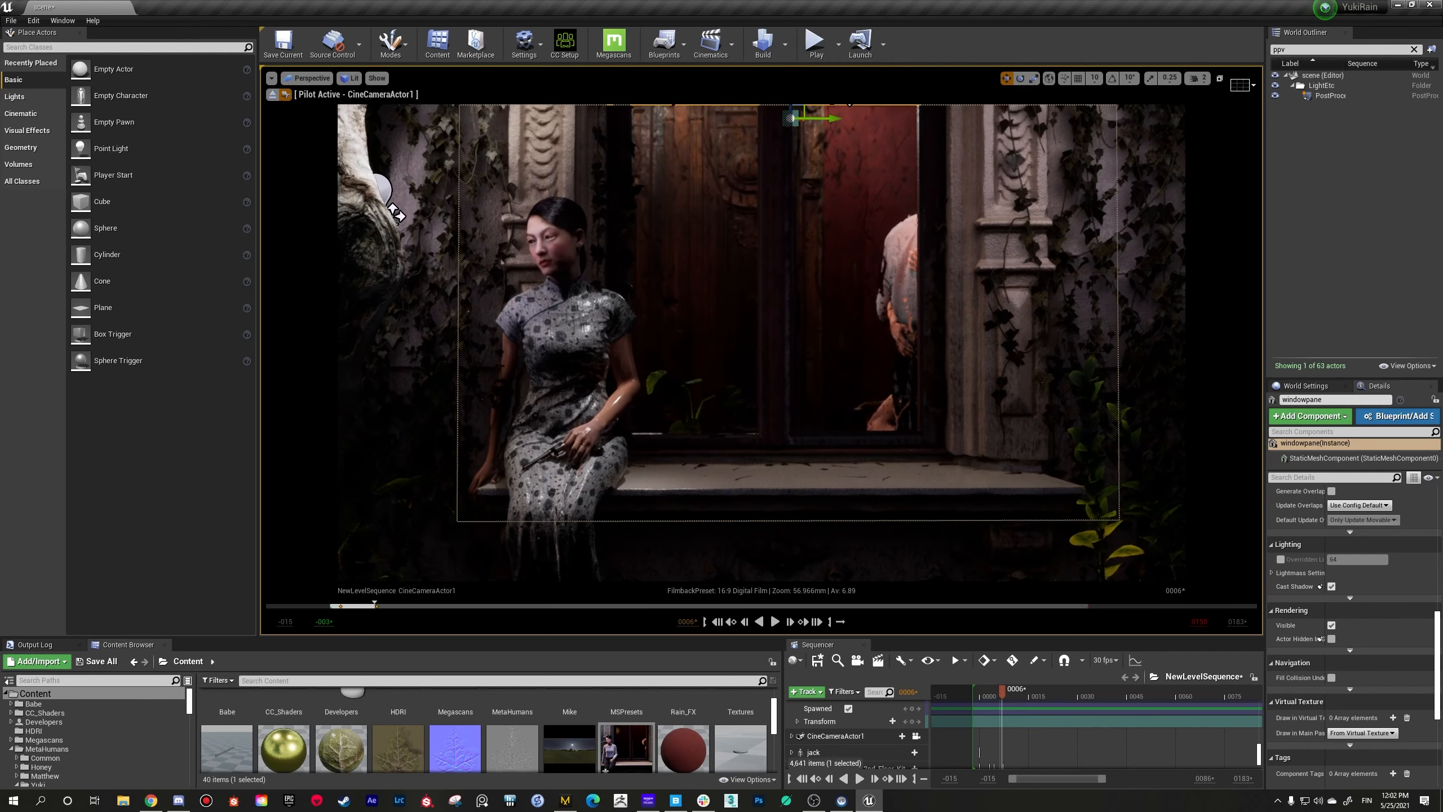
pyautogui.press('w')
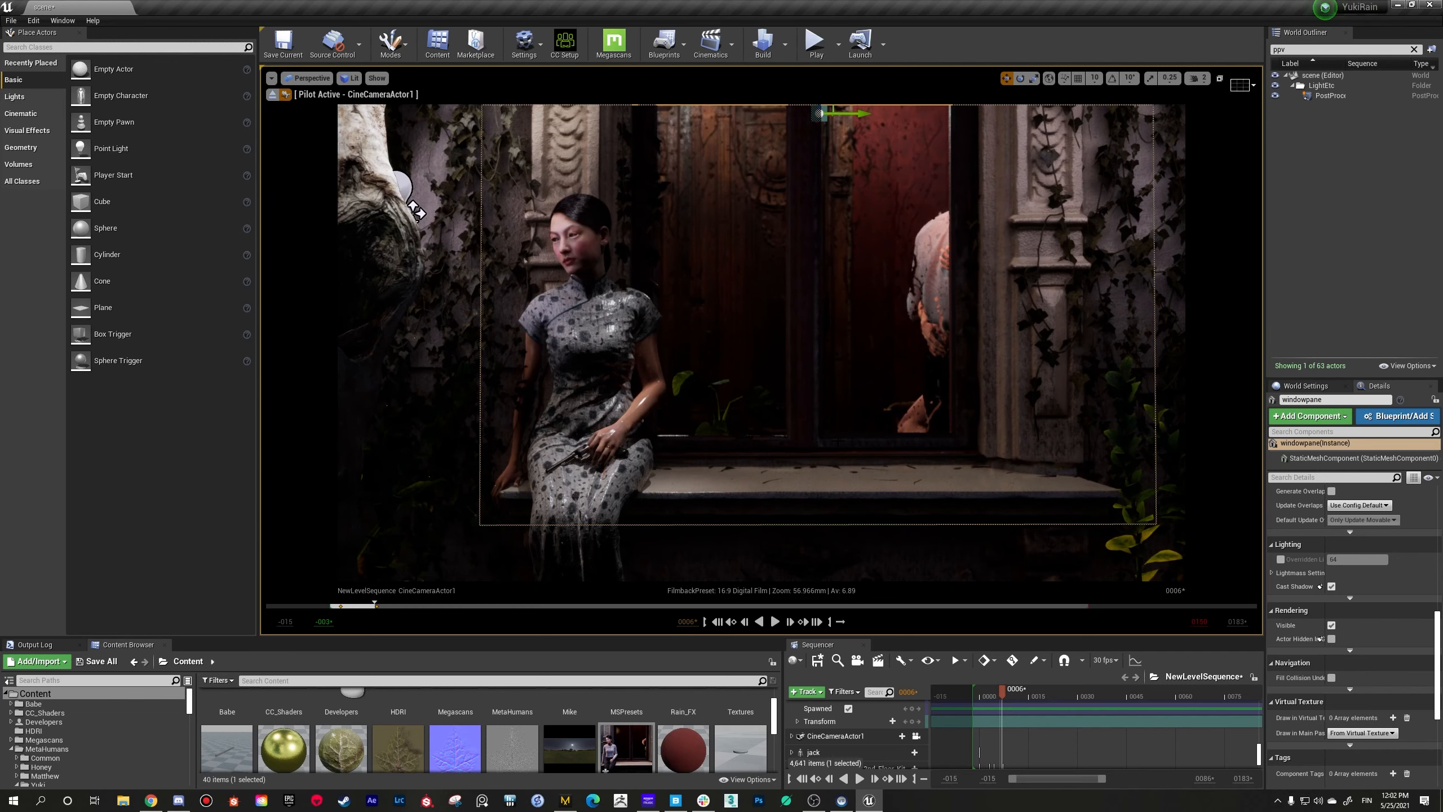
pyautogui.moveTo(762, 343); pyautogui.dragTo(765, 342, button='right')
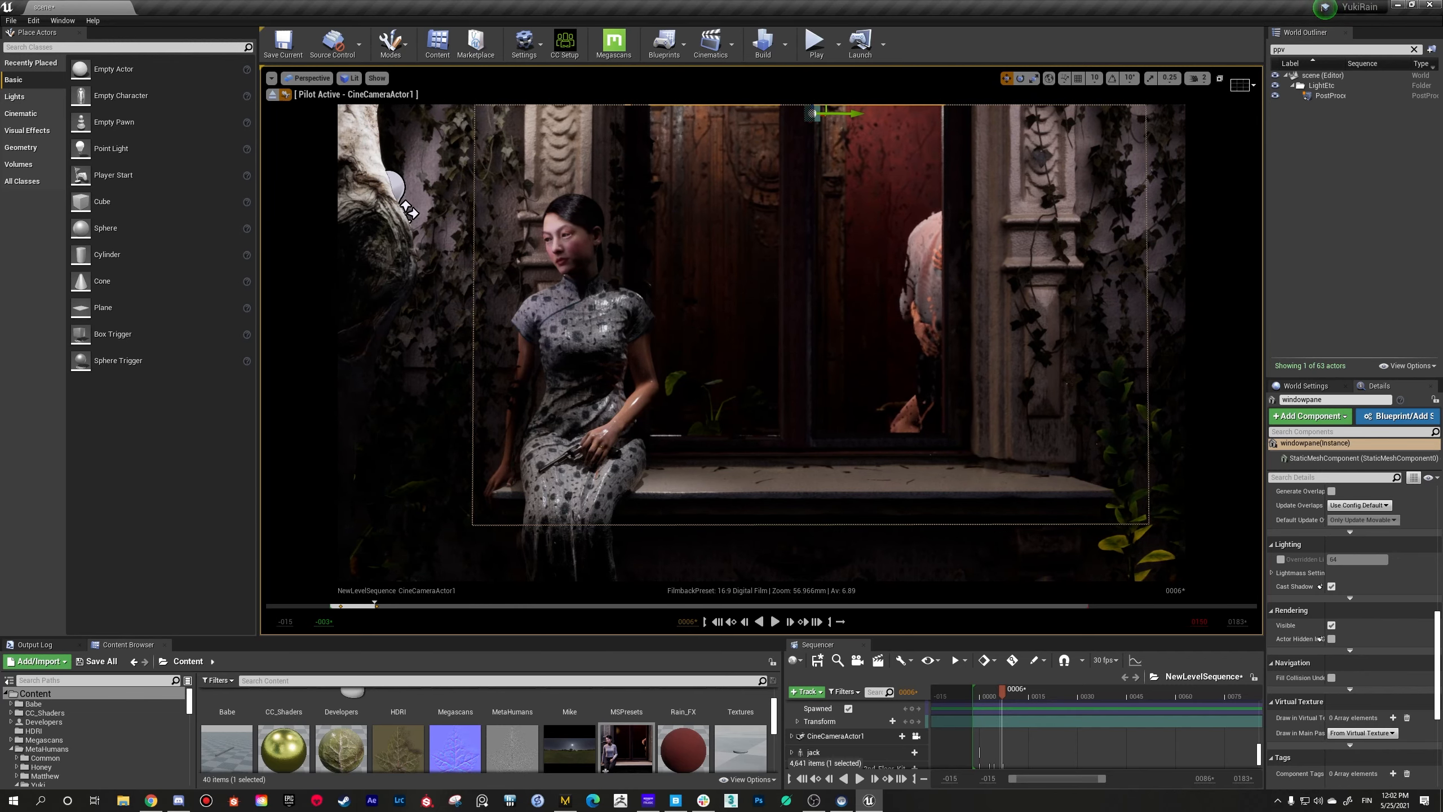
pyautogui.rightClick(845, 291)
pyautogui.click(828, 363)
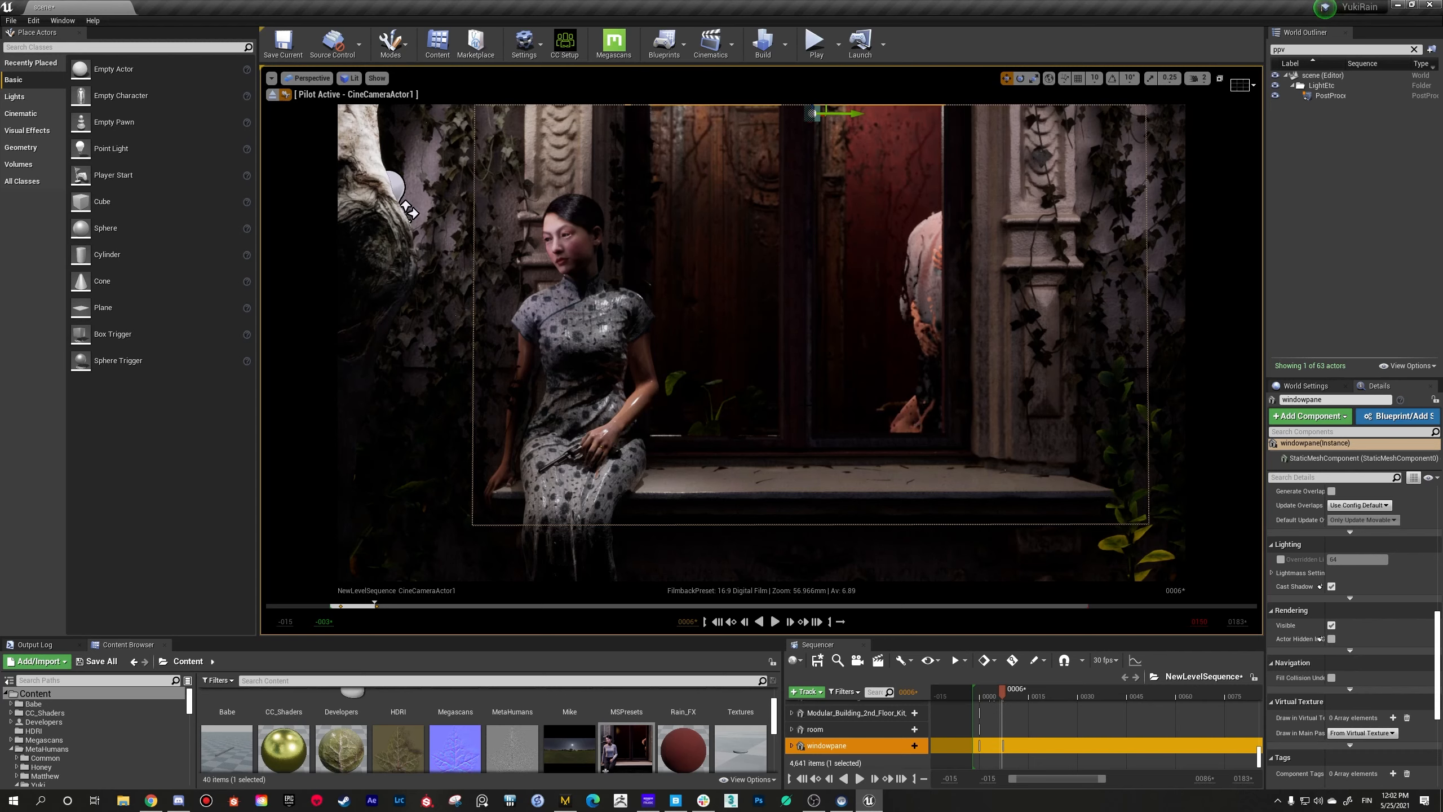
# Step: Inspect the ivy meshes and modular building wall pieces beside the window by selecting them individually
pyautogui.click(1089, 228)
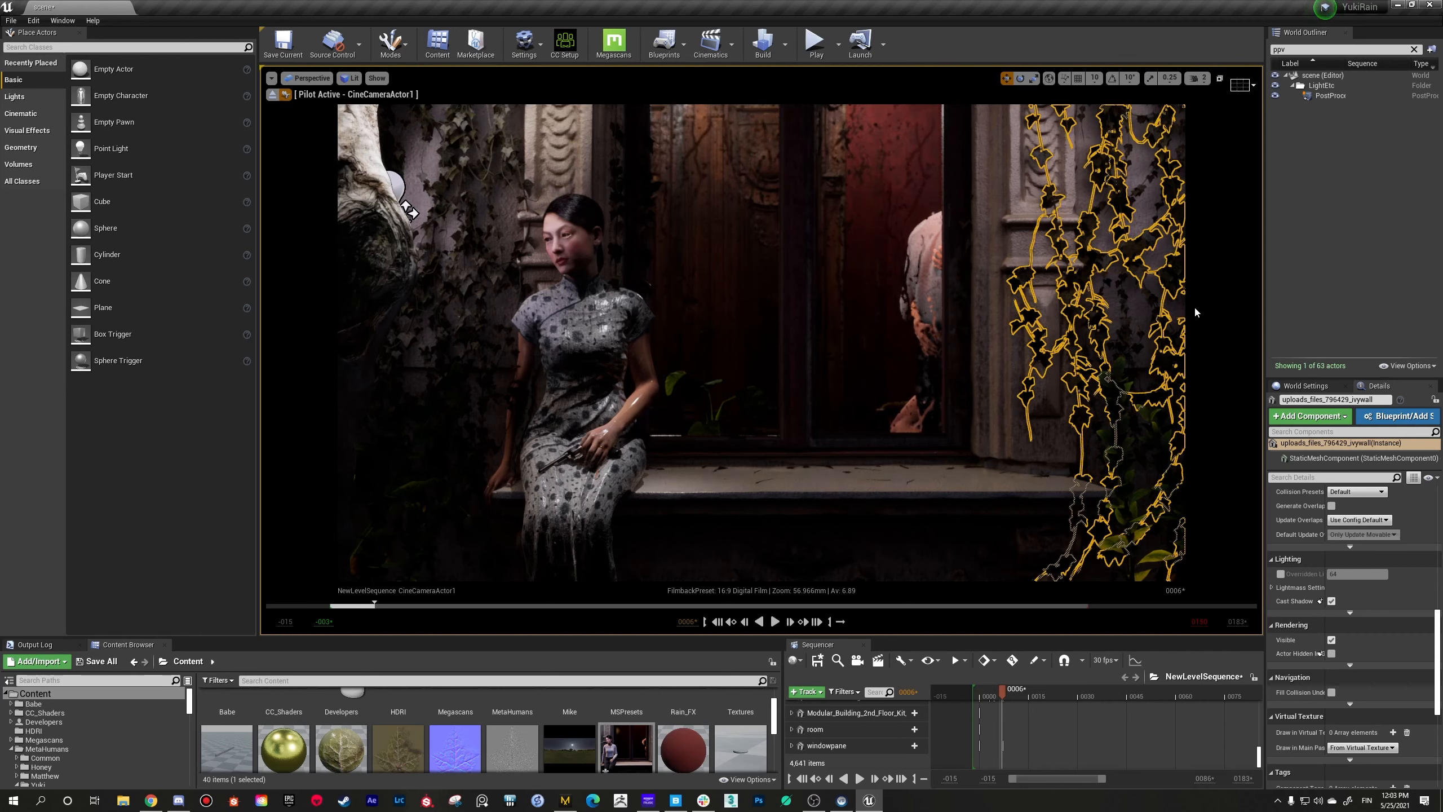
pyautogui.moveTo(1196, 308); pyautogui.dragTo(1231, 322, button='right')
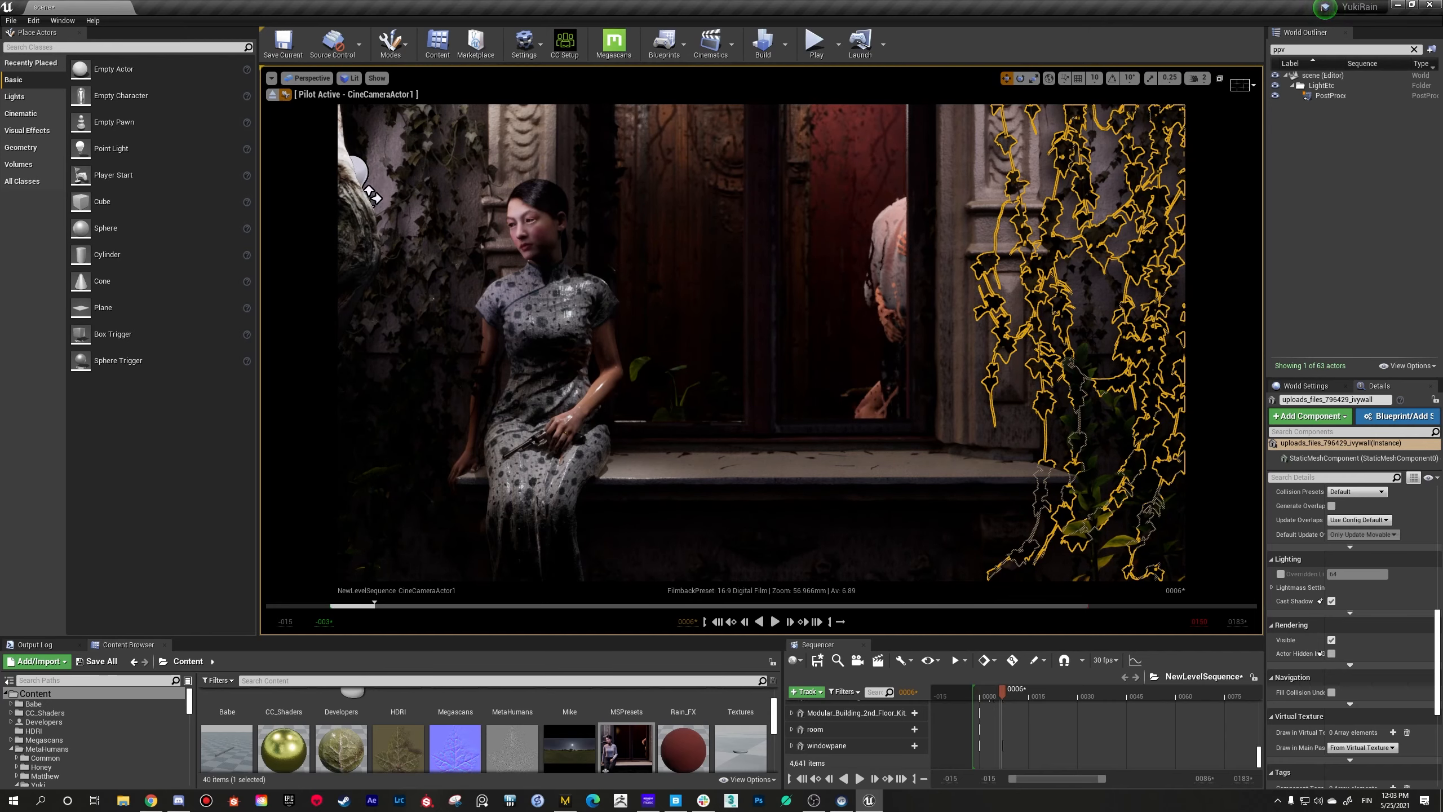
pyautogui.rightClick(1107, 334)
pyautogui.click(1106, 301)
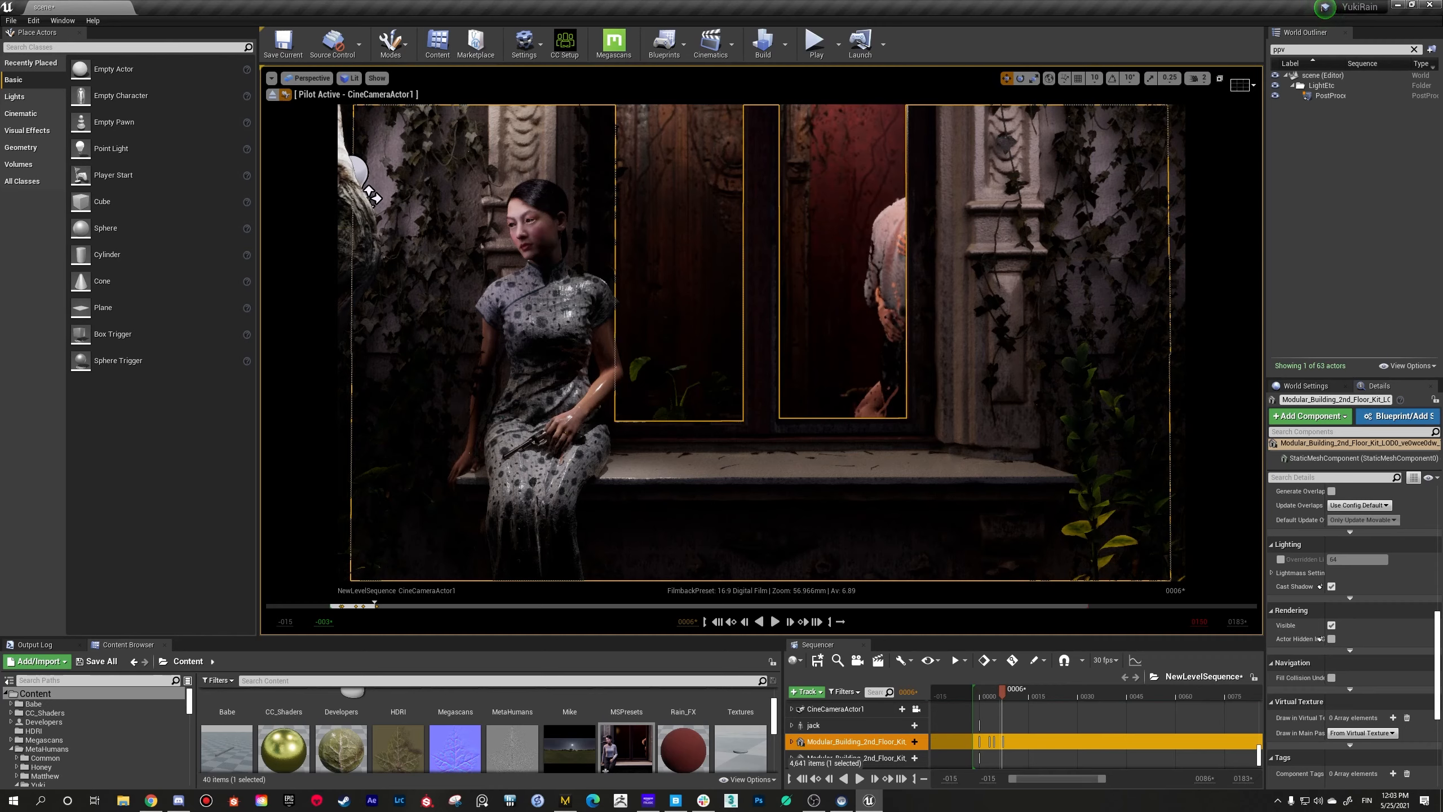
pyautogui.click(1124, 294)
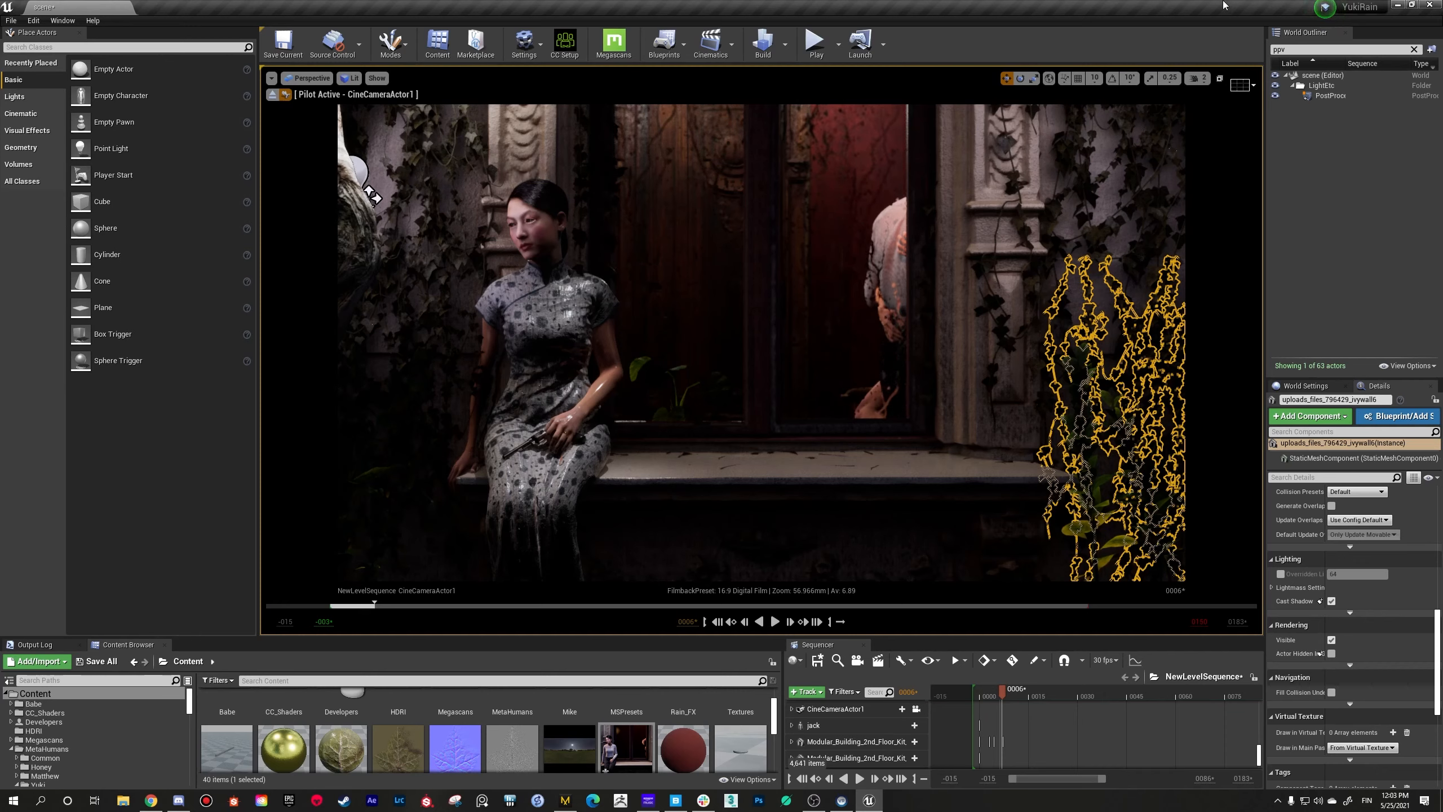
pyautogui.click(1054, 289)
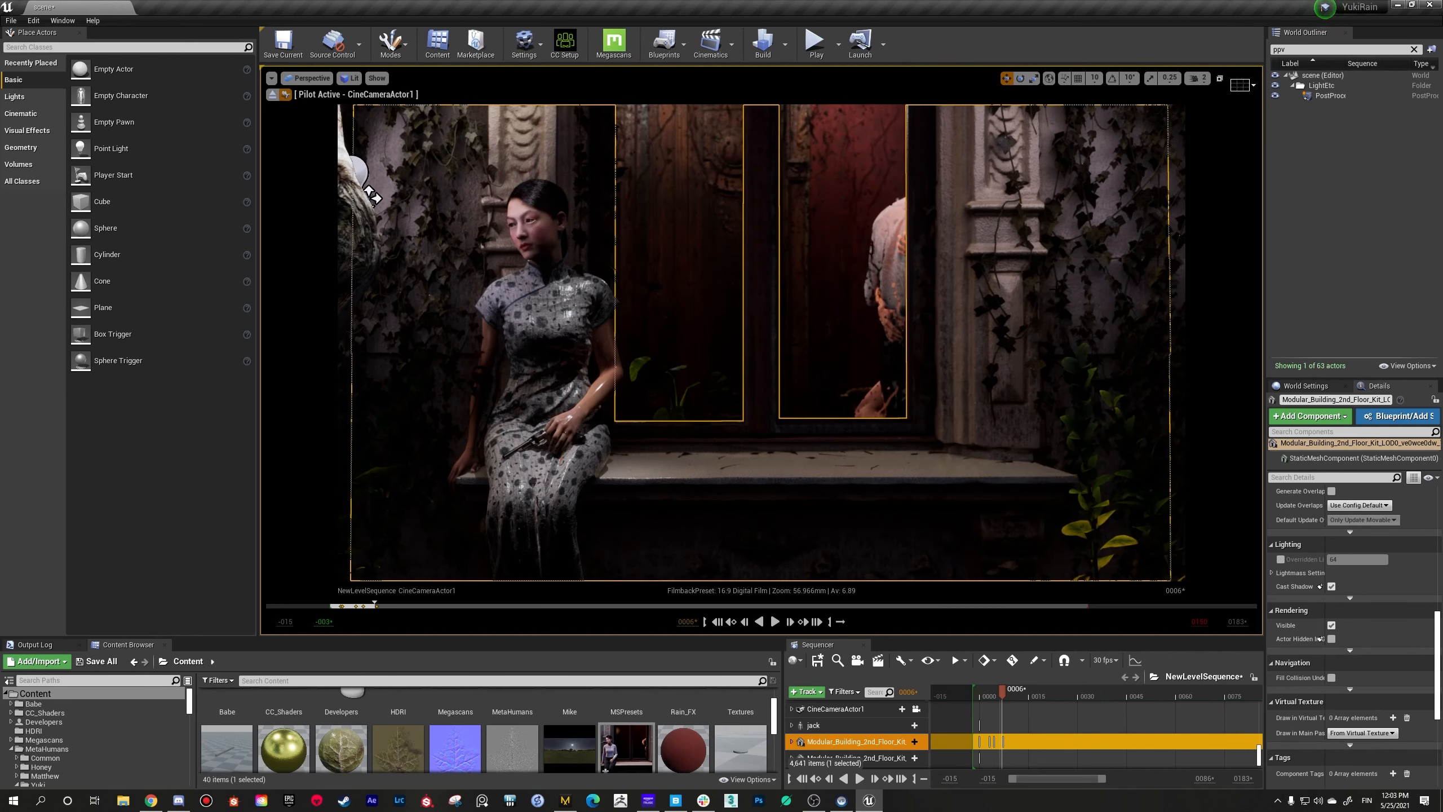
pyautogui.click(1182, 277)
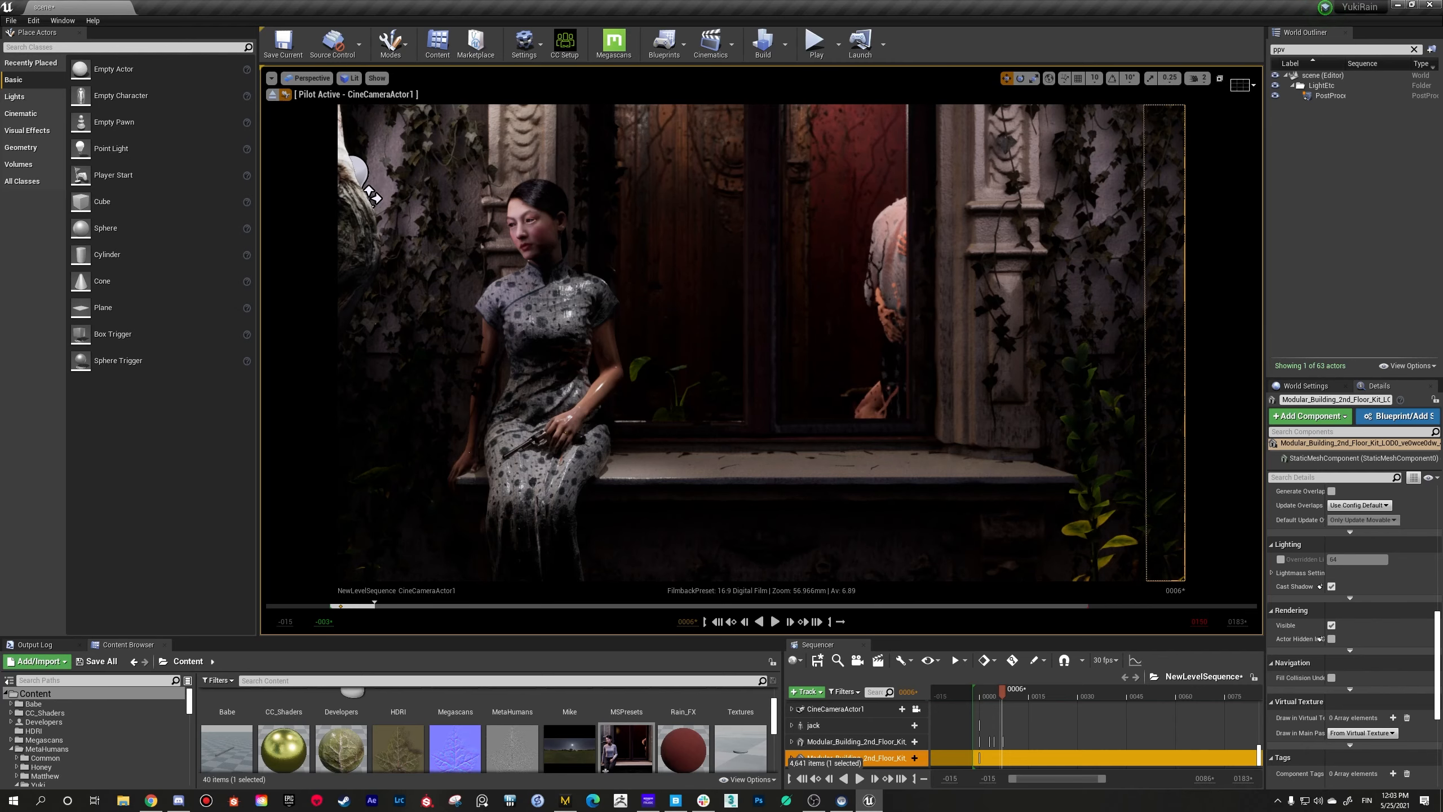
# Step: Move the sequence to frame 7 and inspect the shrub and ivy wall at the far side of the window ledge
pyautogui.rightClick(853, 392)
pyautogui.click(549, 341)
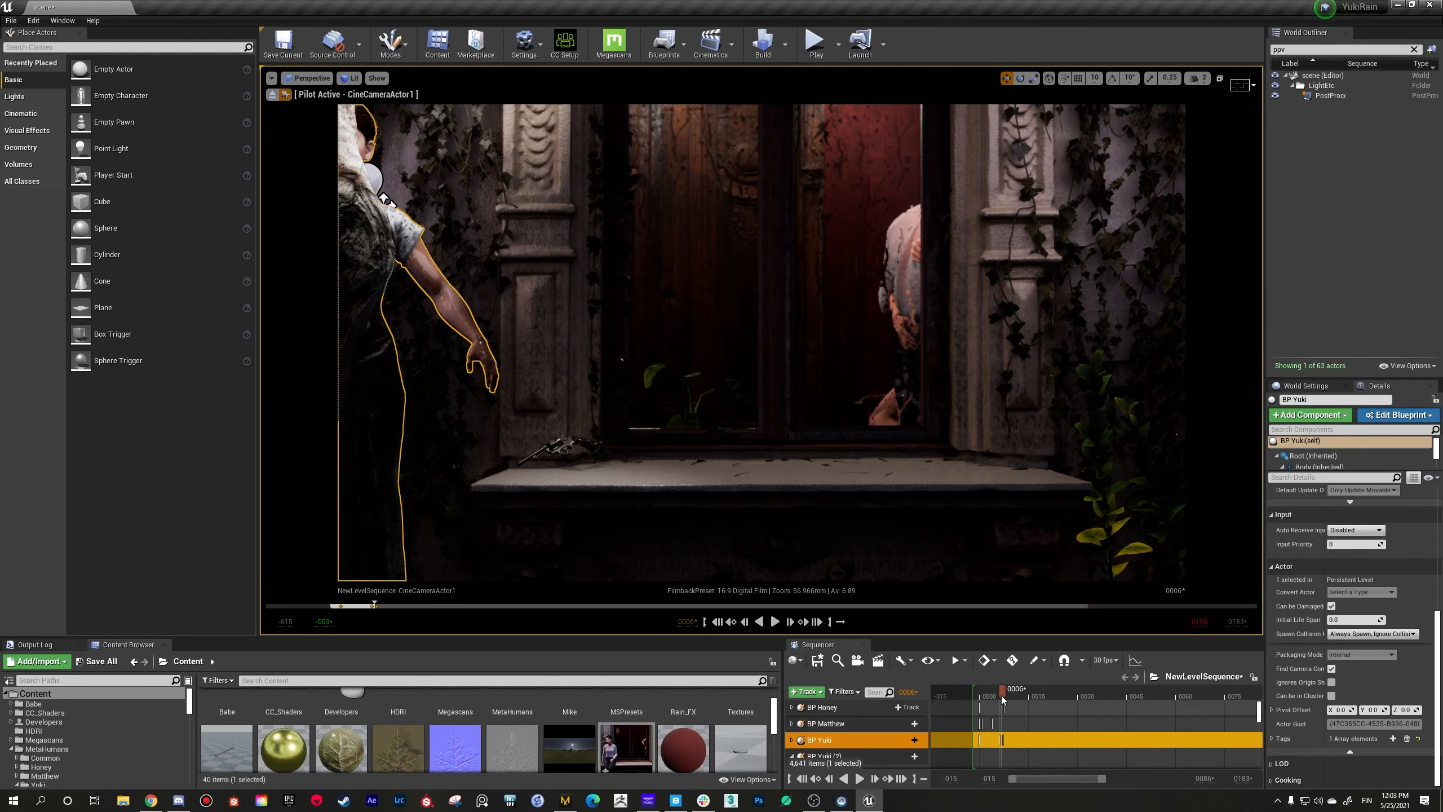
pyautogui.moveTo(997, 691); pyautogui.dragTo(1003, 691)
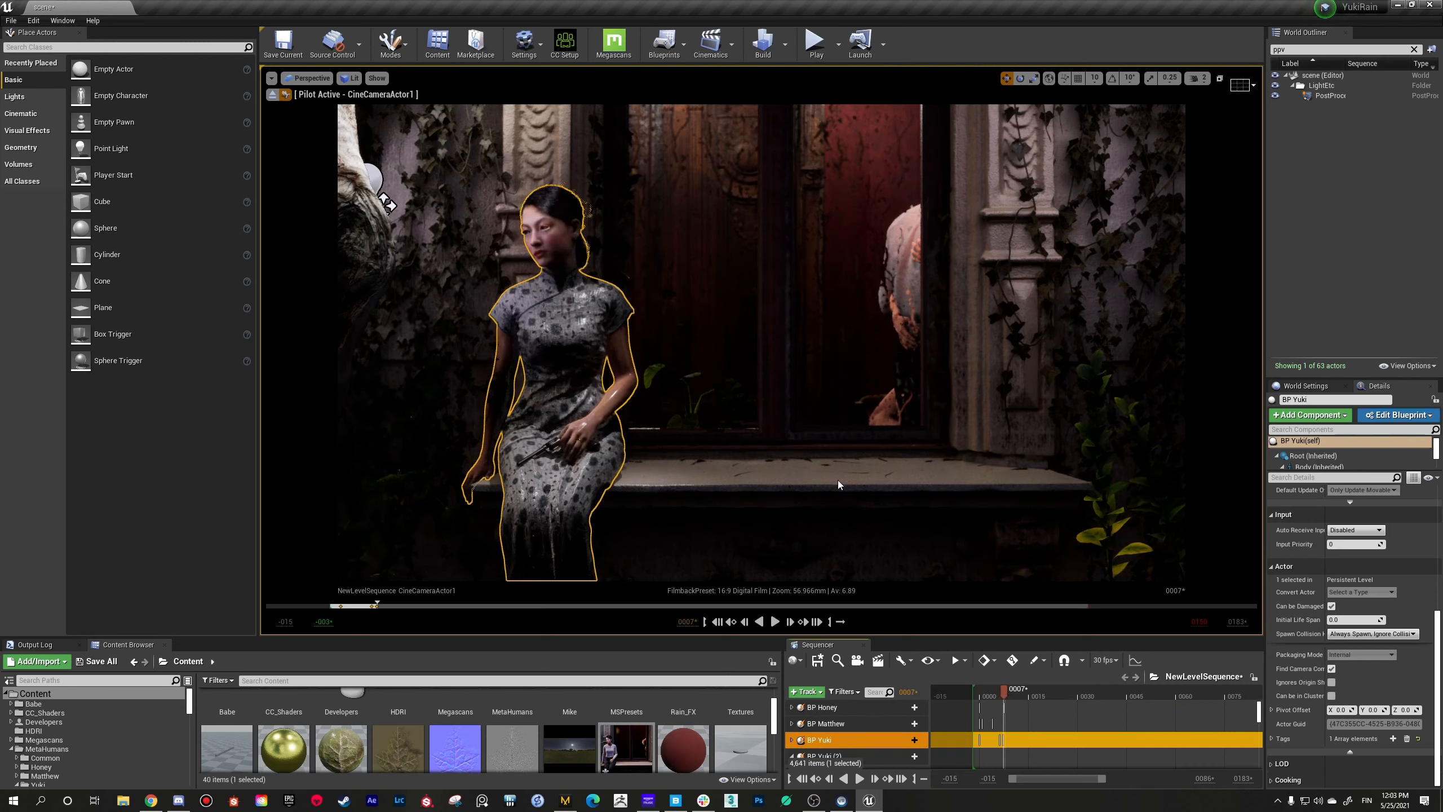
pyautogui.click(1110, 532)
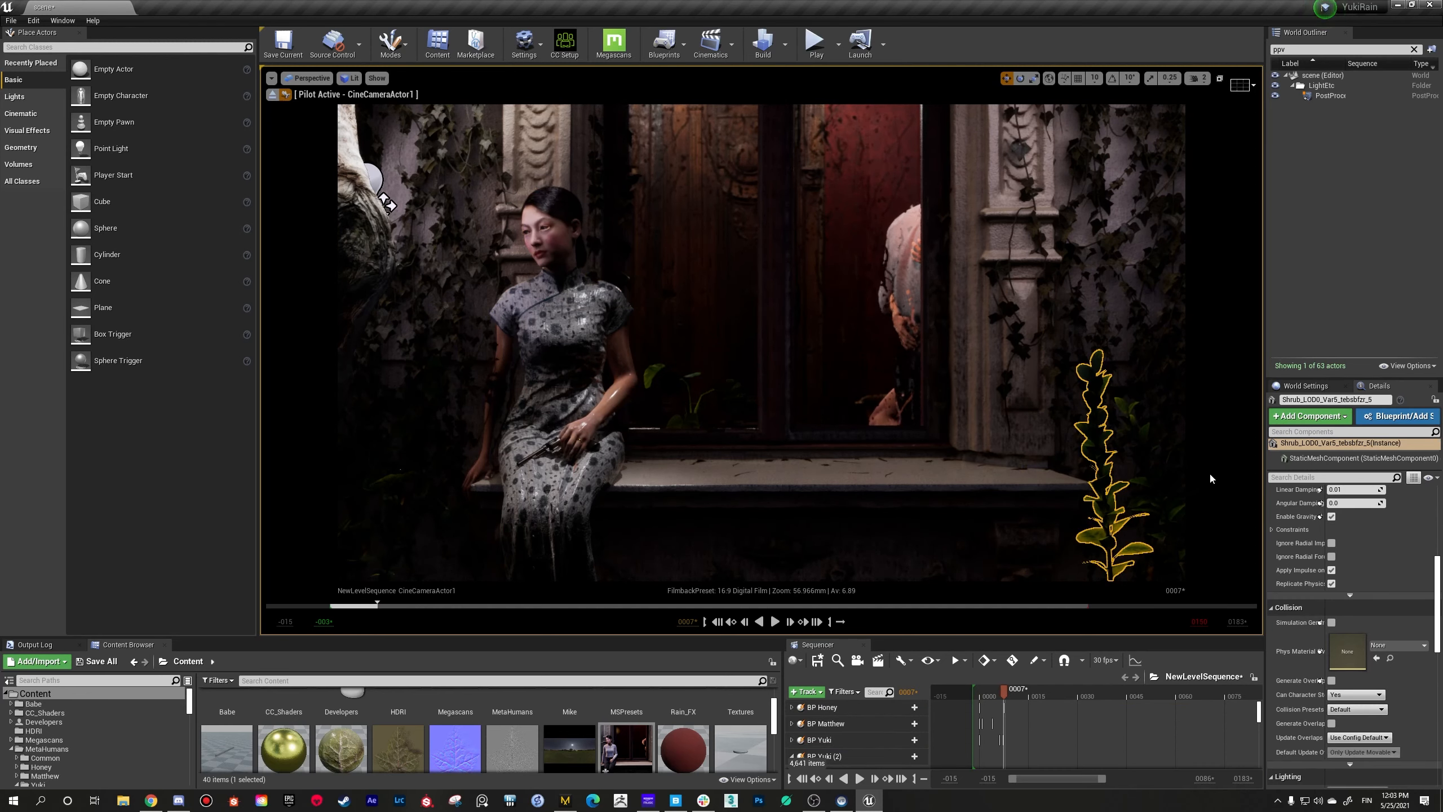
pyautogui.click(1184, 472)
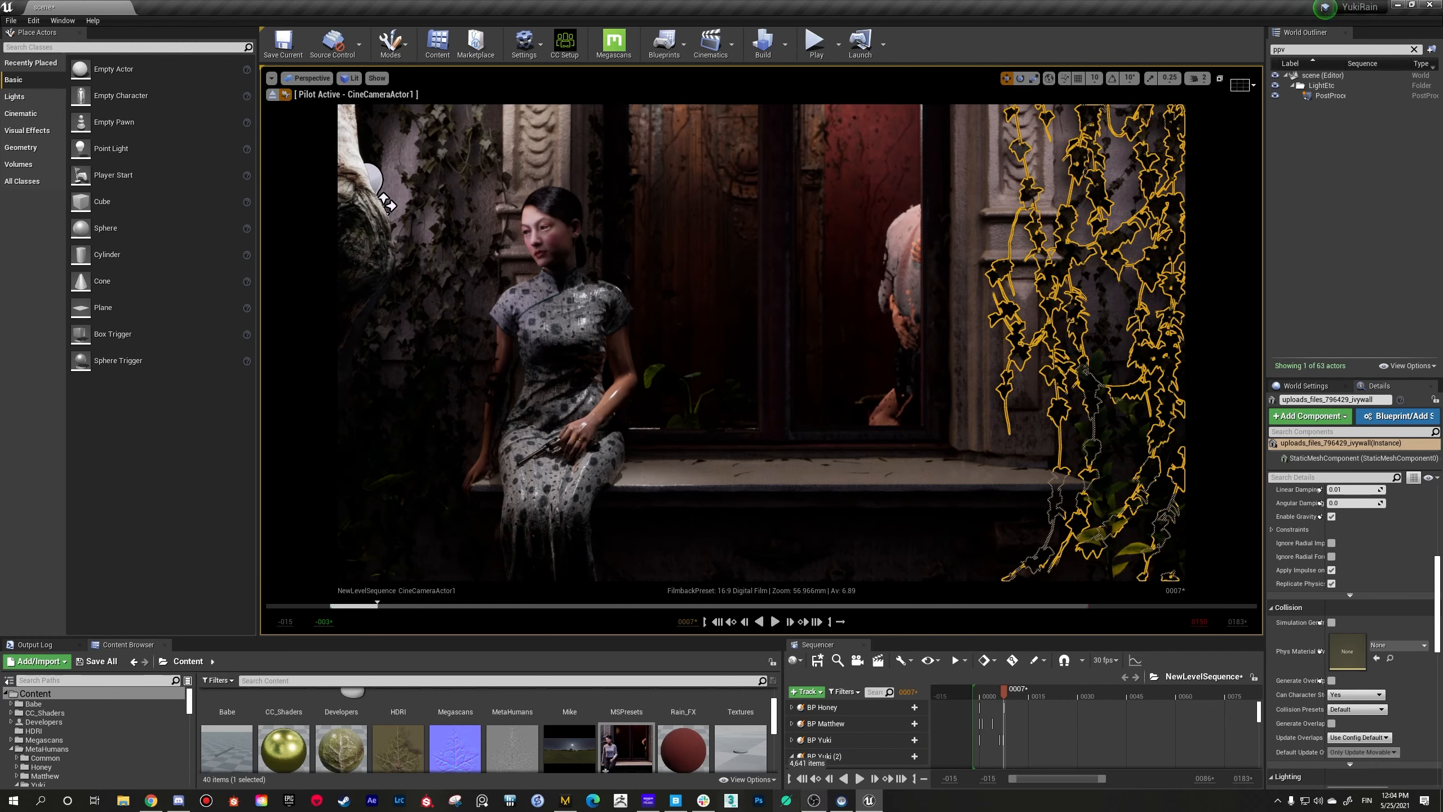
# Step: Switch to Photoshop, open the recent image render01-2 copy.jpg and maximize the application window
pyautogui.click(757, 801)
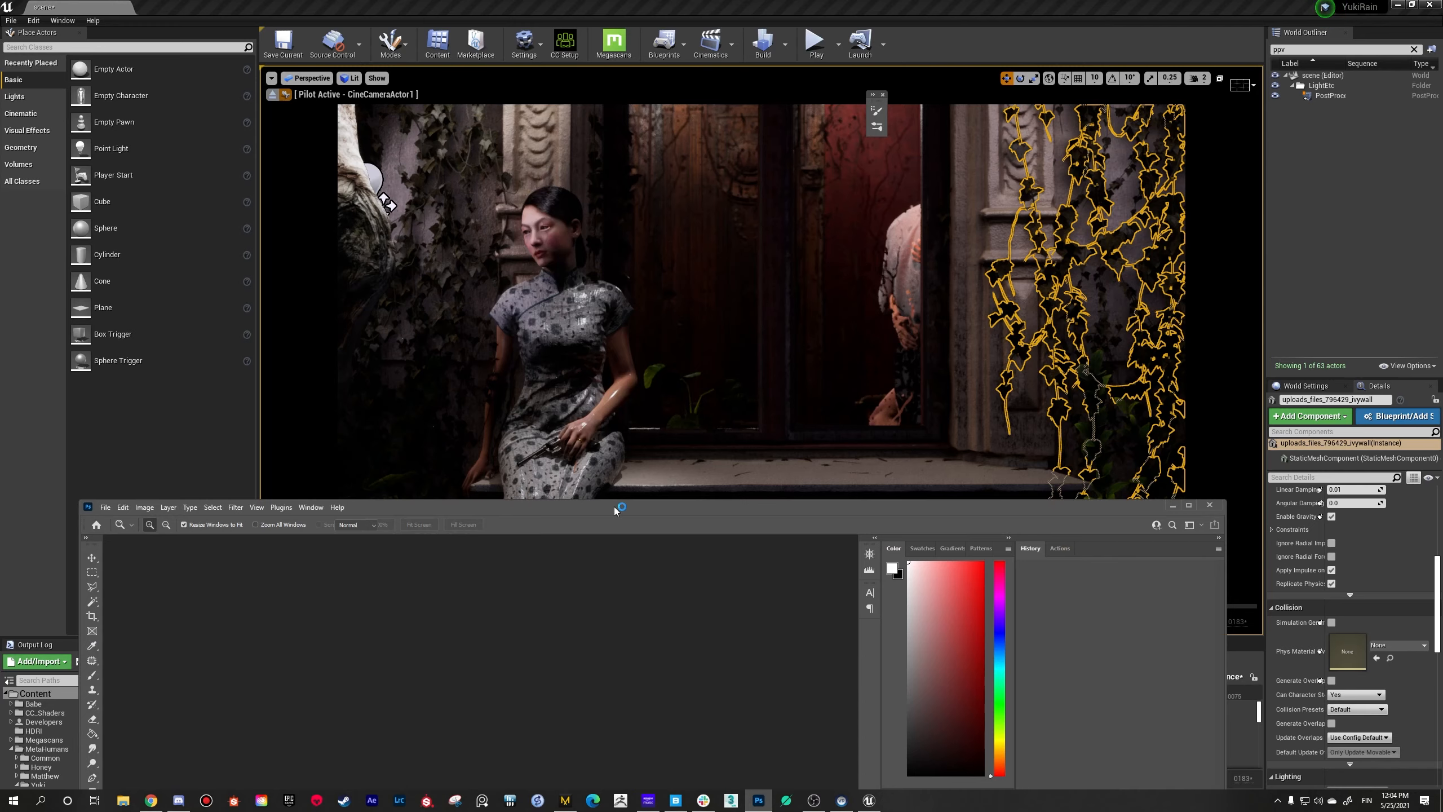
pyautogui.moveTo(616, 504); pyautogui.dragTo(648, 151)
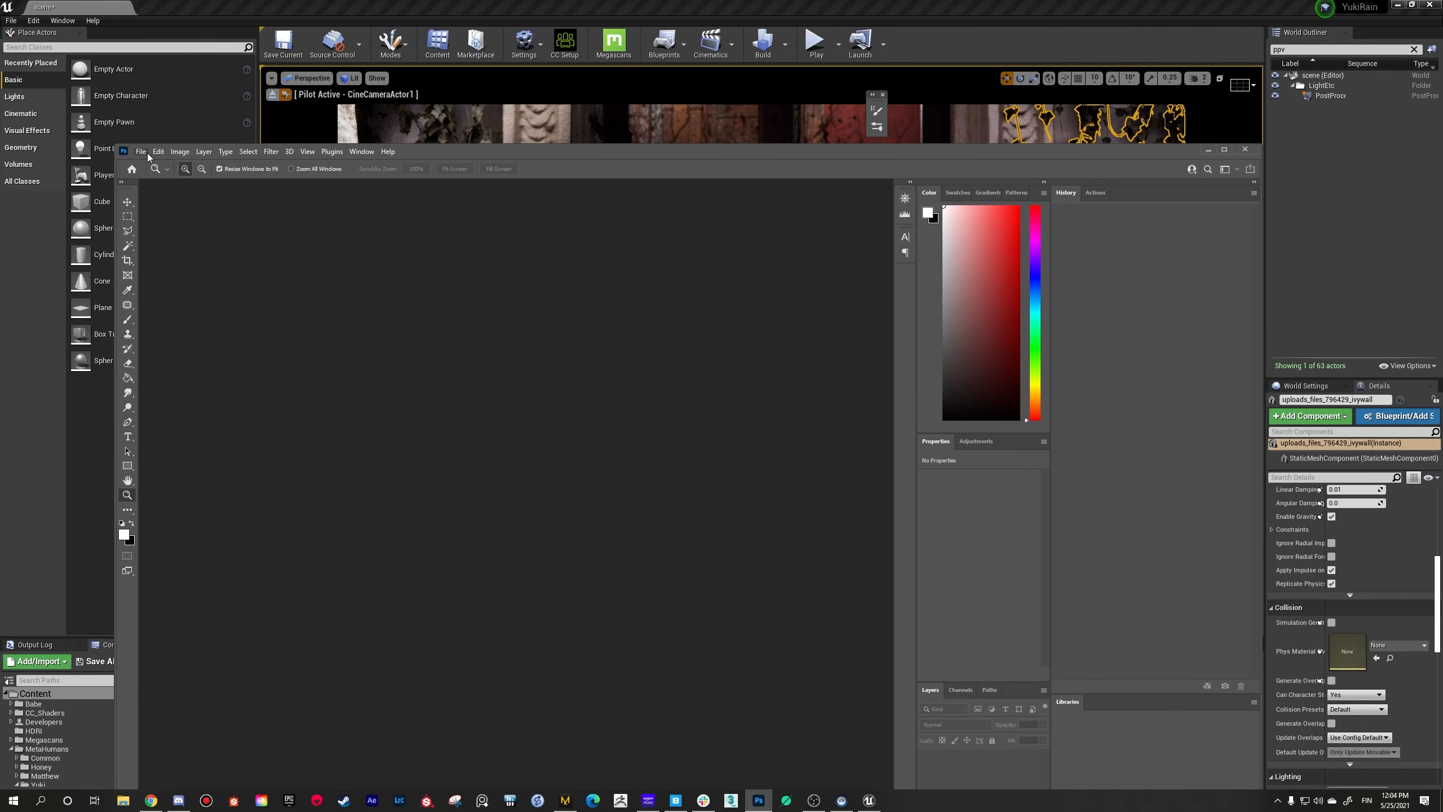
pyautogui.click(140, 151)
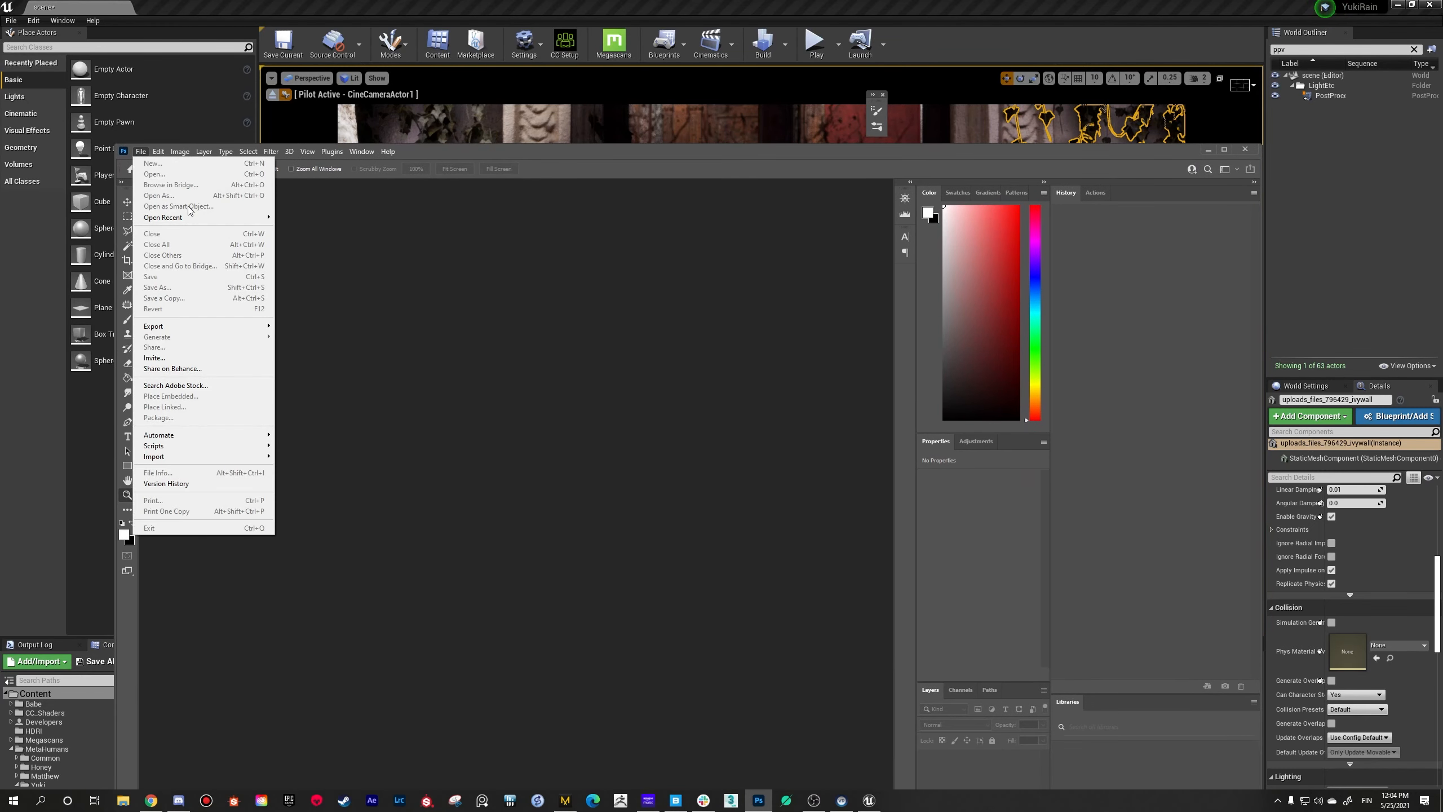
pyautogui.moveTo(196, 218)
pyautogui.click(305, 219)
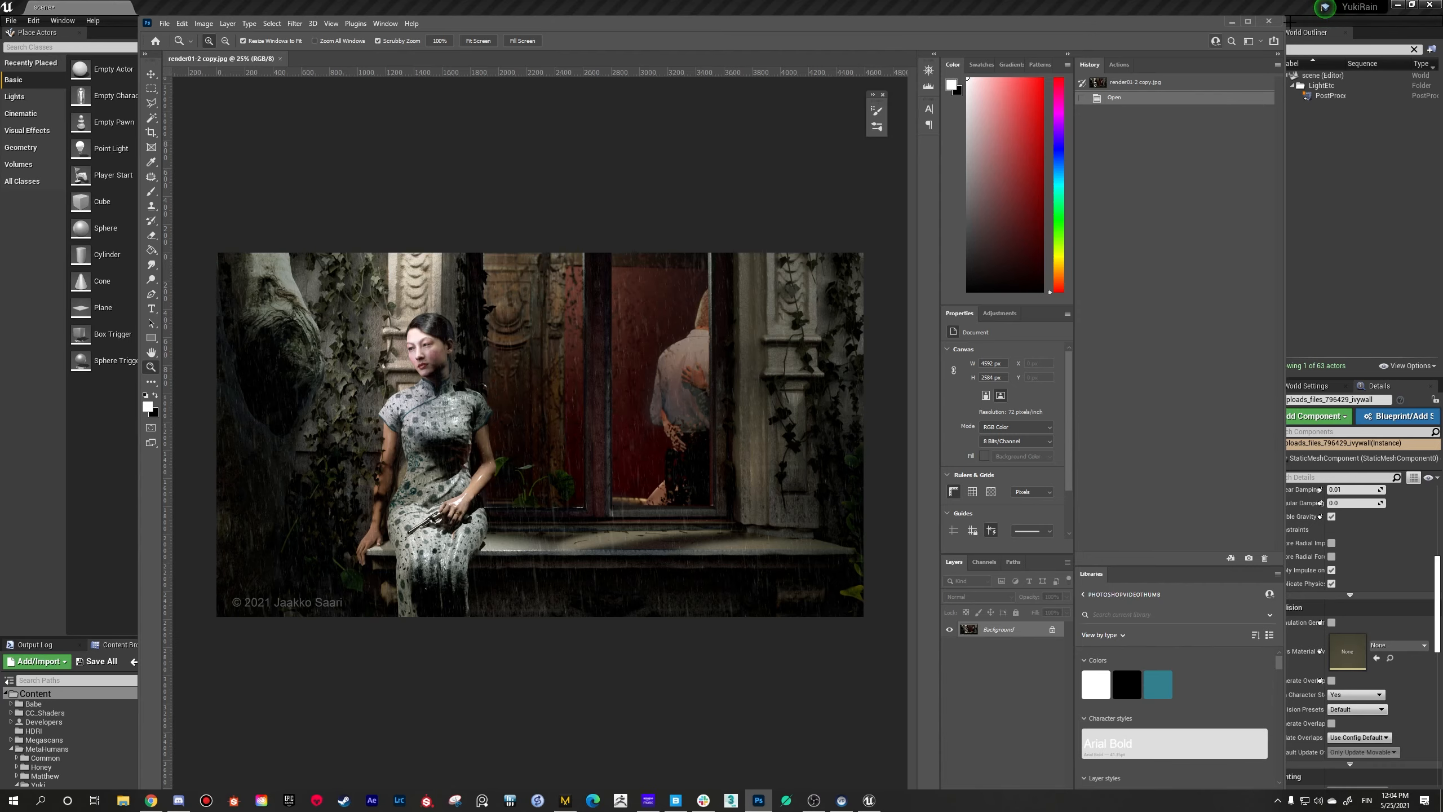
pyautogui.click(1248, 21)
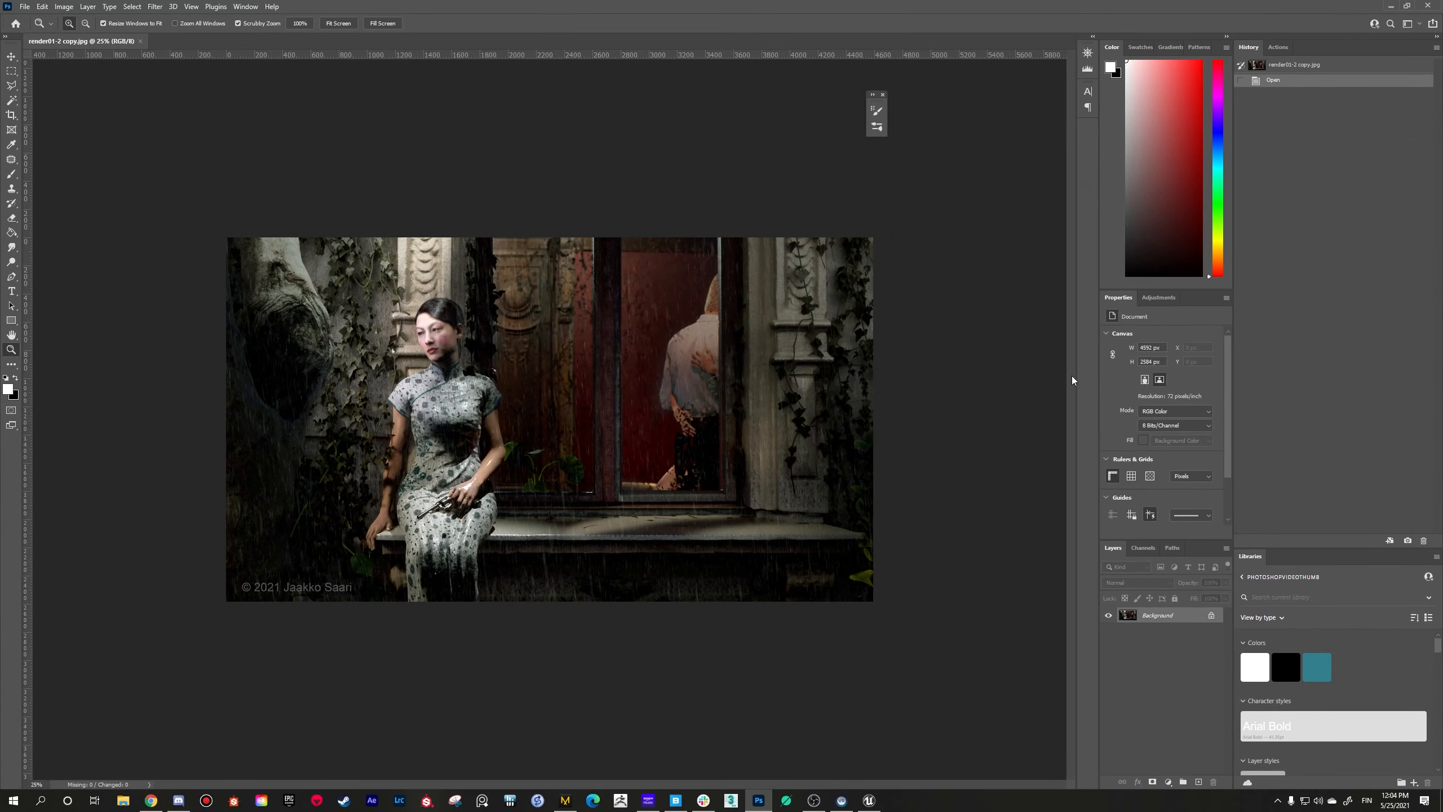
# Step: Examine the woman's face, dress and the rain around her in the render at up to 100% zoom
pyautogui.click(490, 421)
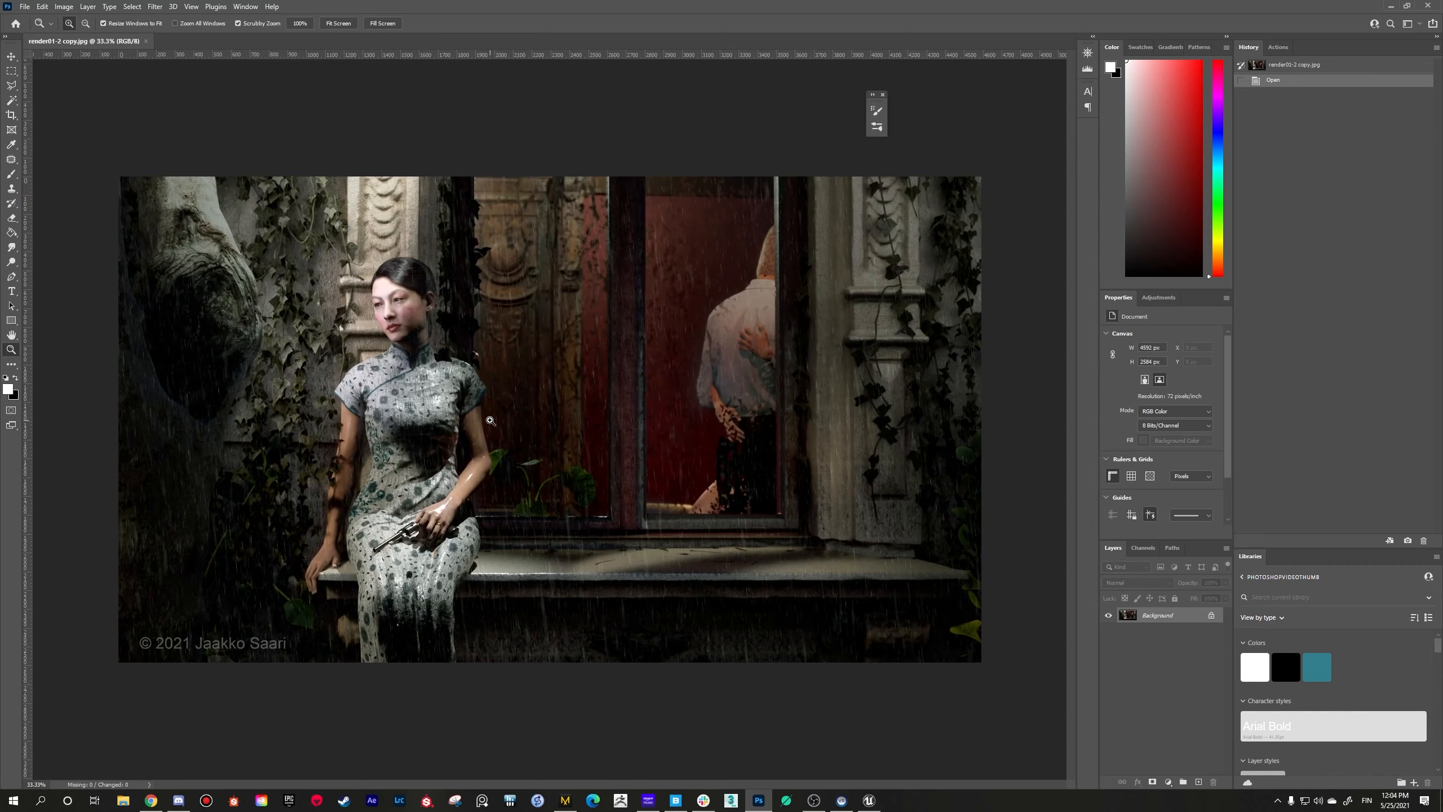
pyautogui.click(491, 421)
pyautogui.keyDown('alt'); pyautogui.click(496, 419); pyautogui.keyUp('alt')
pyautogui.click(393, 334)
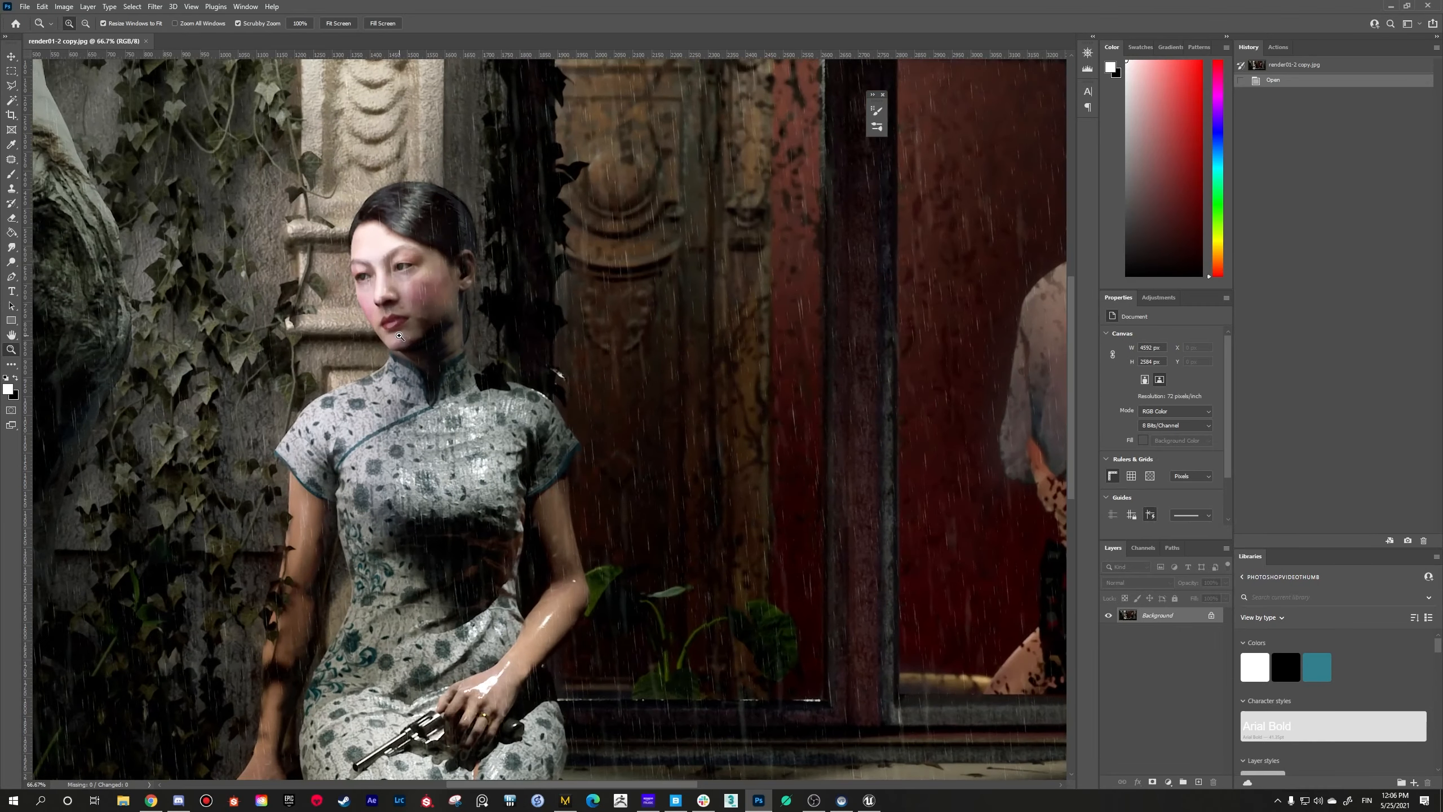
pyautogui.click(398, 394)
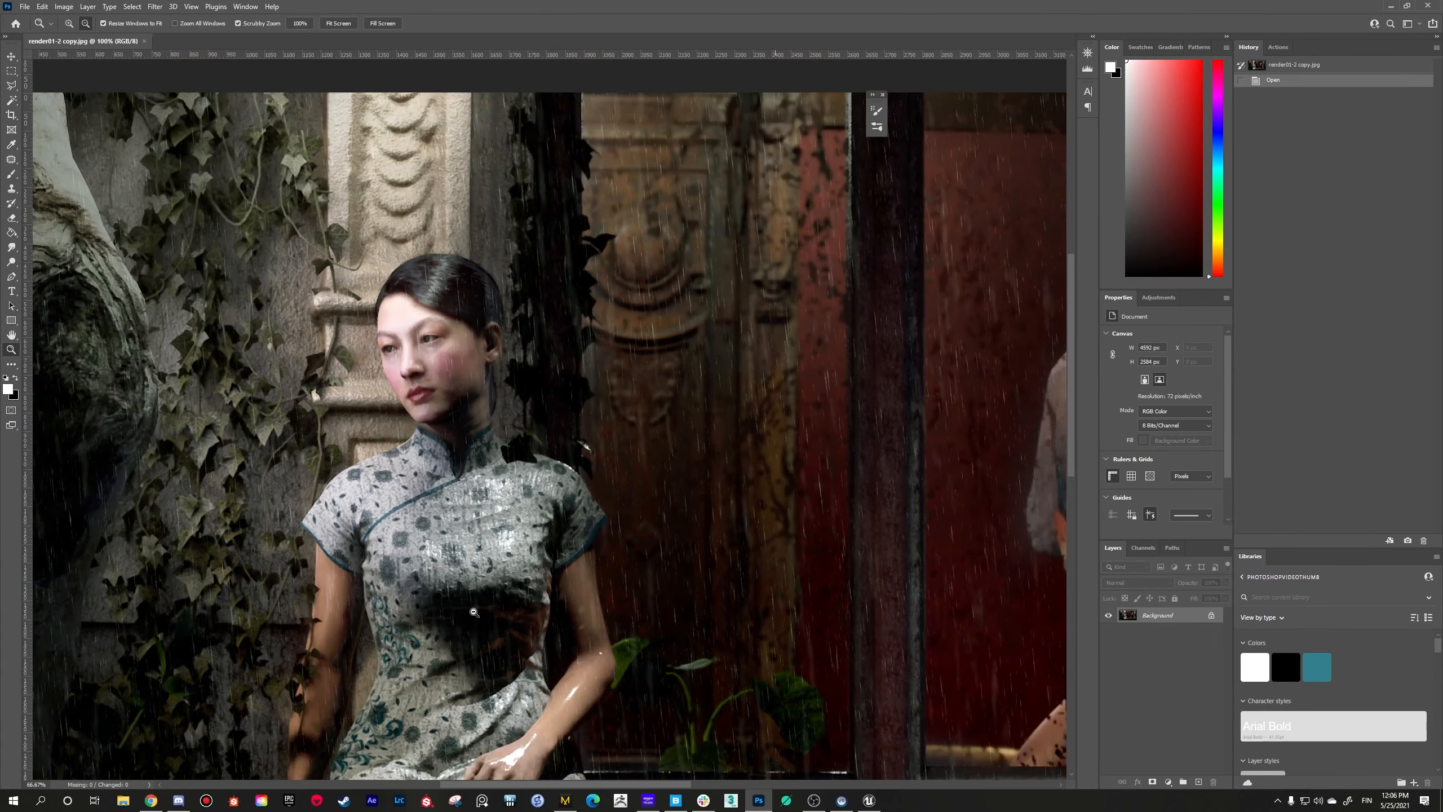
pyautogui.keyDown('alt'); pyautogui.click(479, 649); pyautogui.keyUp('alt')
pyautogui.keyDown('alt'); pyautogui.click(479, 650); pyautogui.keyUp('alt')
pyautogui.click(452, 472)
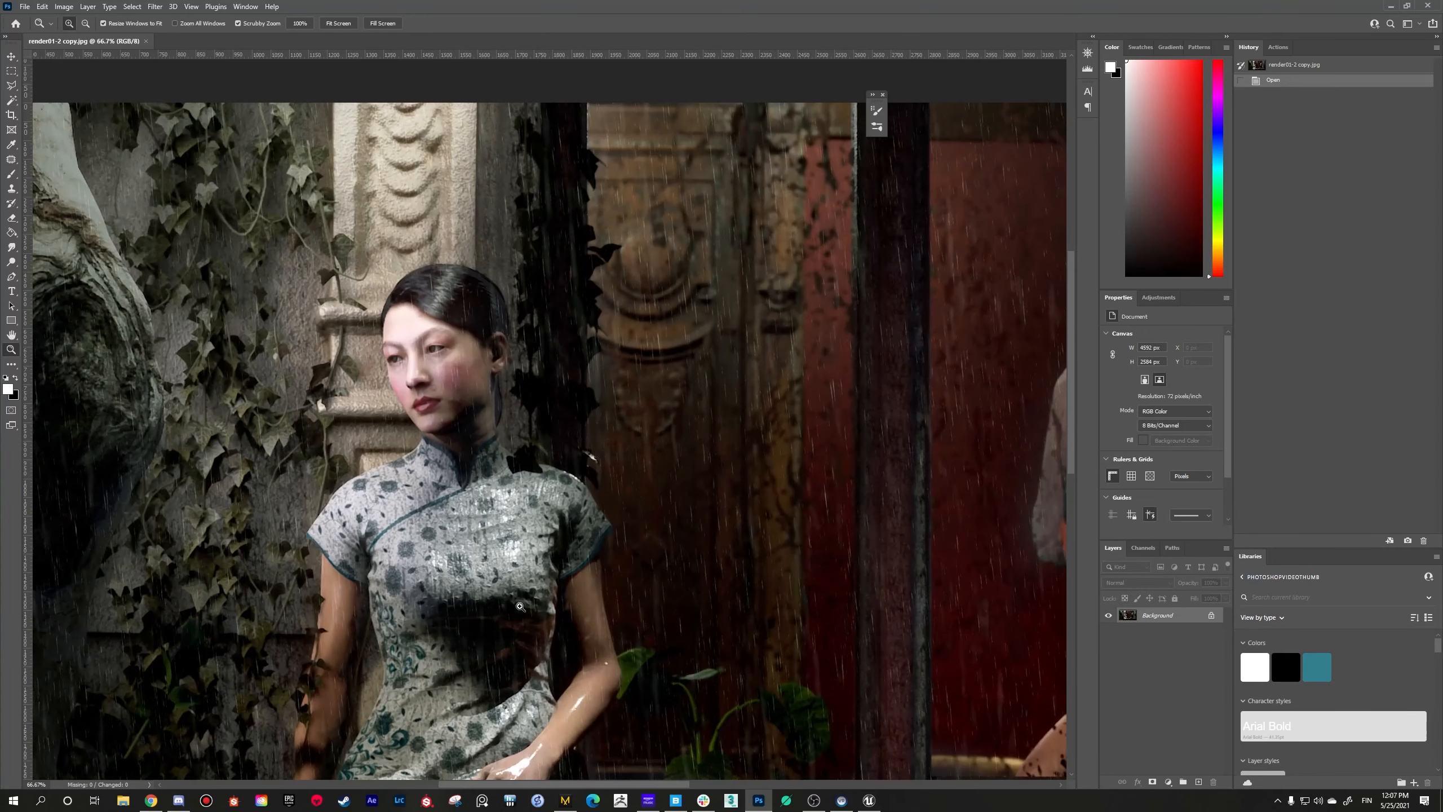
pyautogui.click(451, 474)
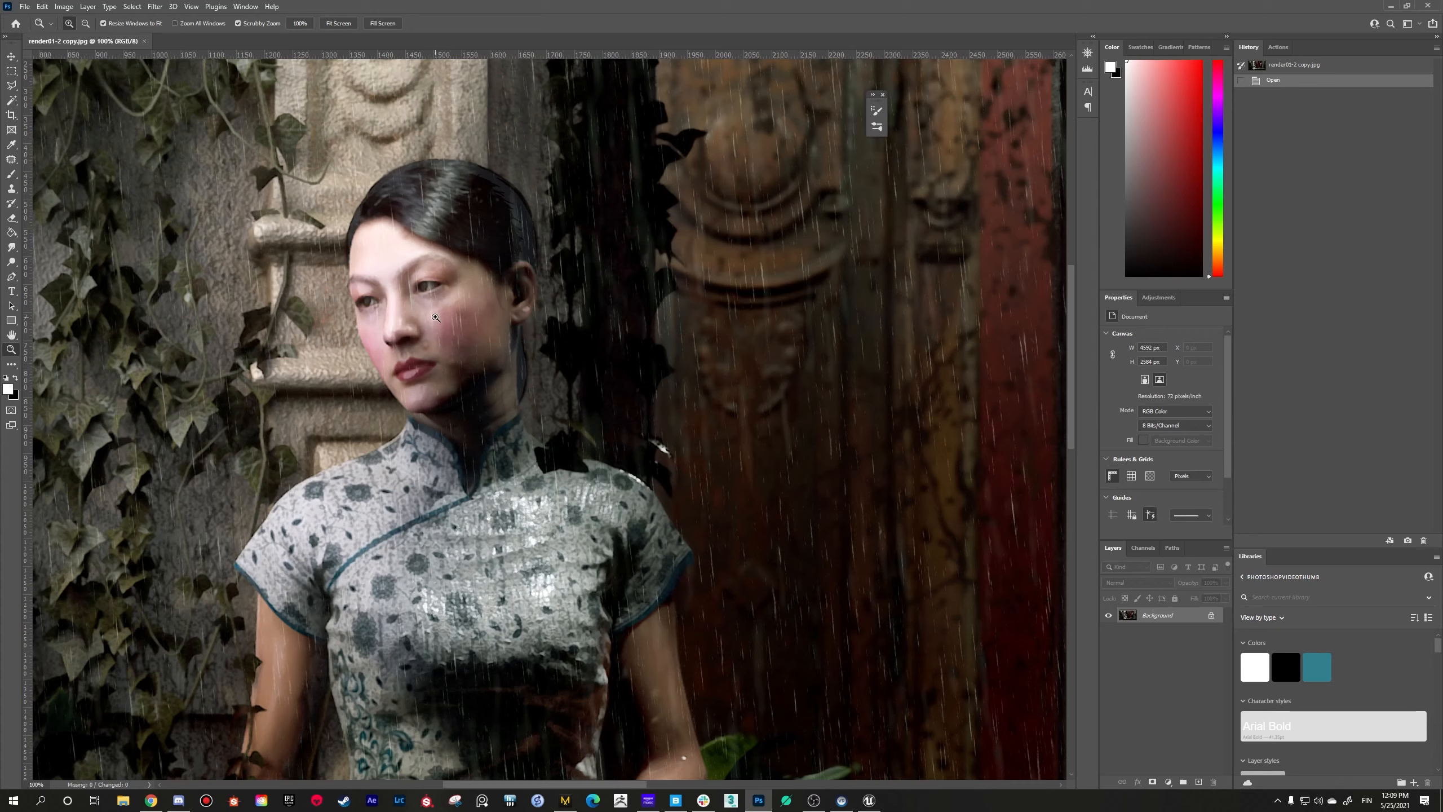
# Step: Open the Liquify filter on the render and frame the woman's face at 200% zoom
pyautogui.click(158, 7)
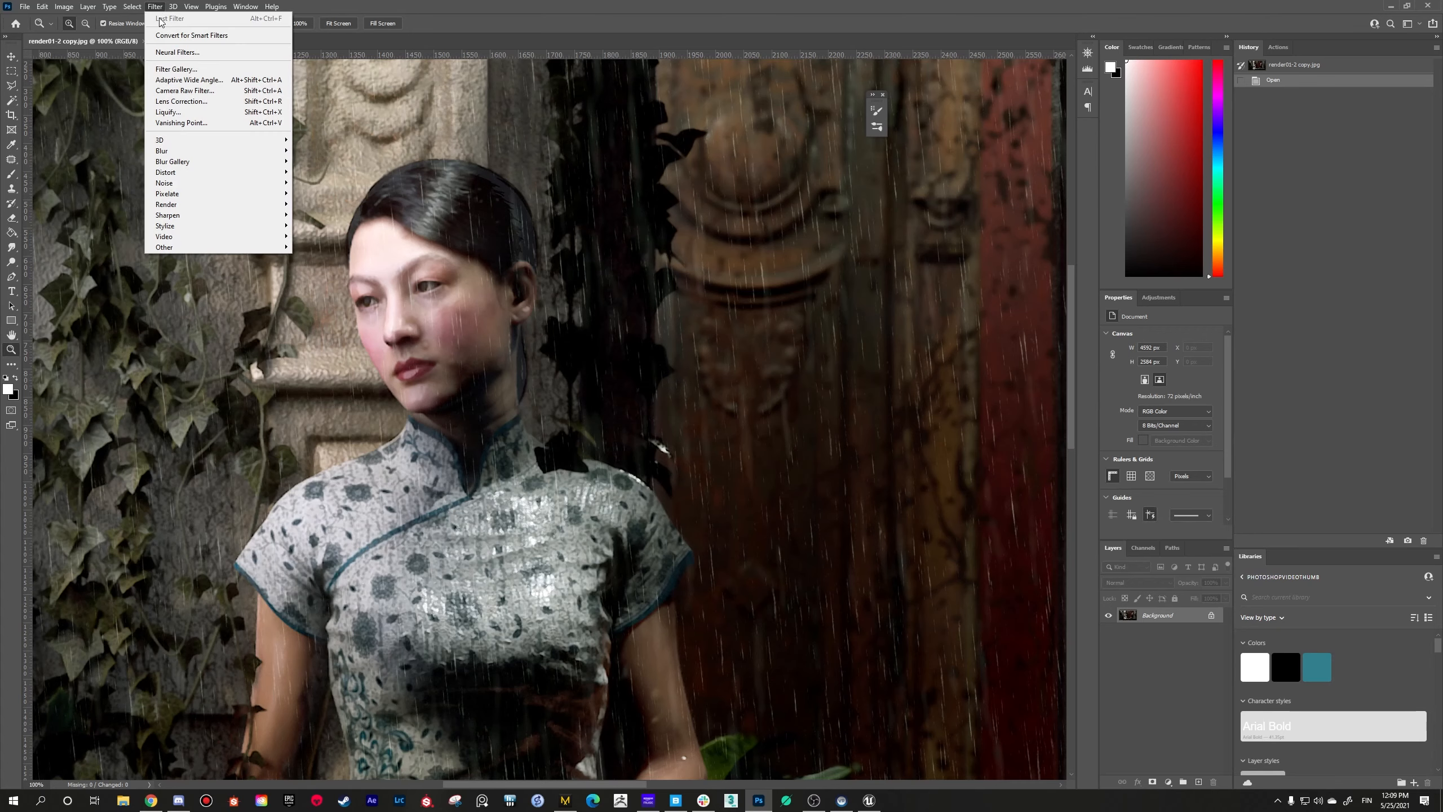
pyautogui.click(169, 112)
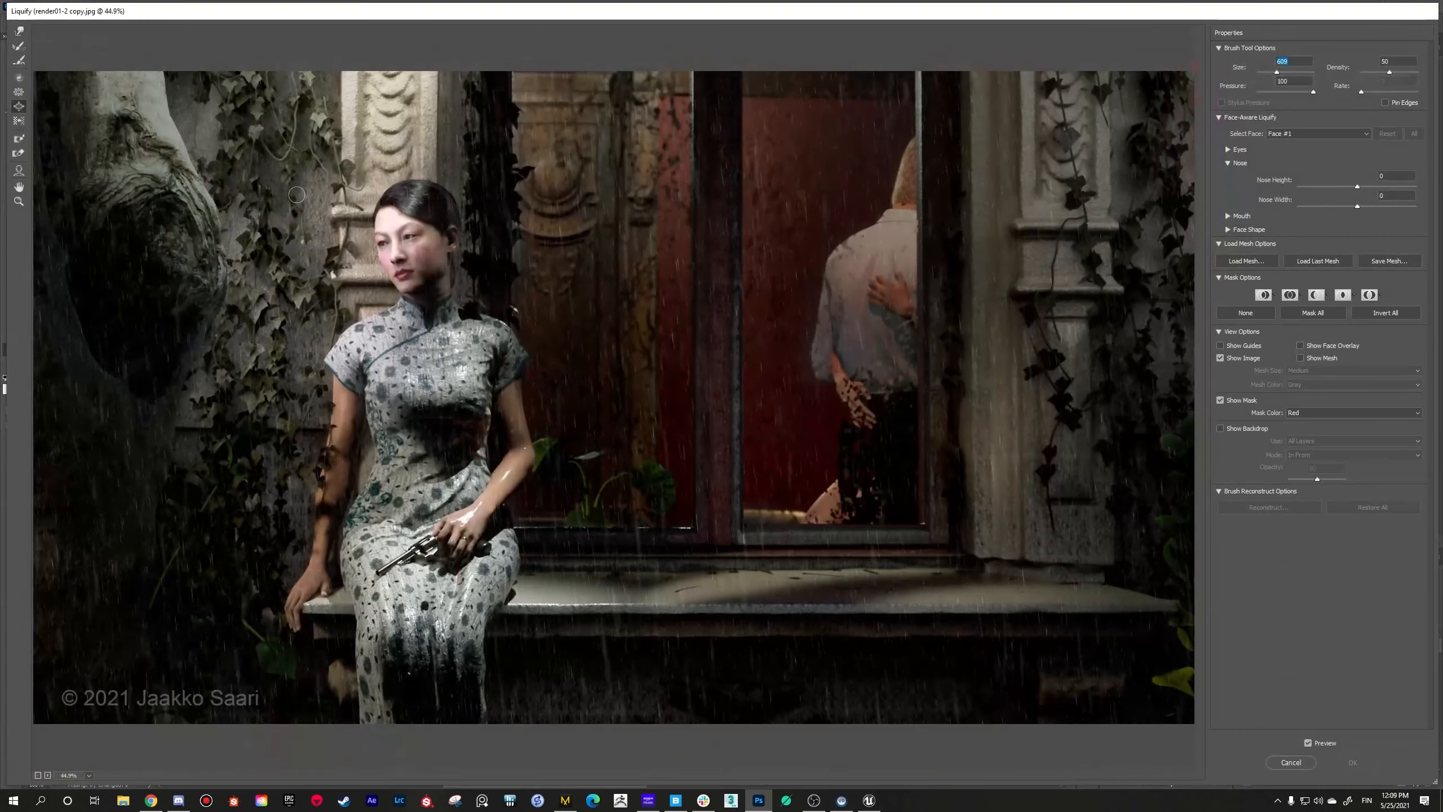
pyautogui.click(19, 201)
pyautogui.click(379, 245)
pyautogui.click(462, 242)
pyautogui.click(458, 240)
pyautogui.click(458, 241)
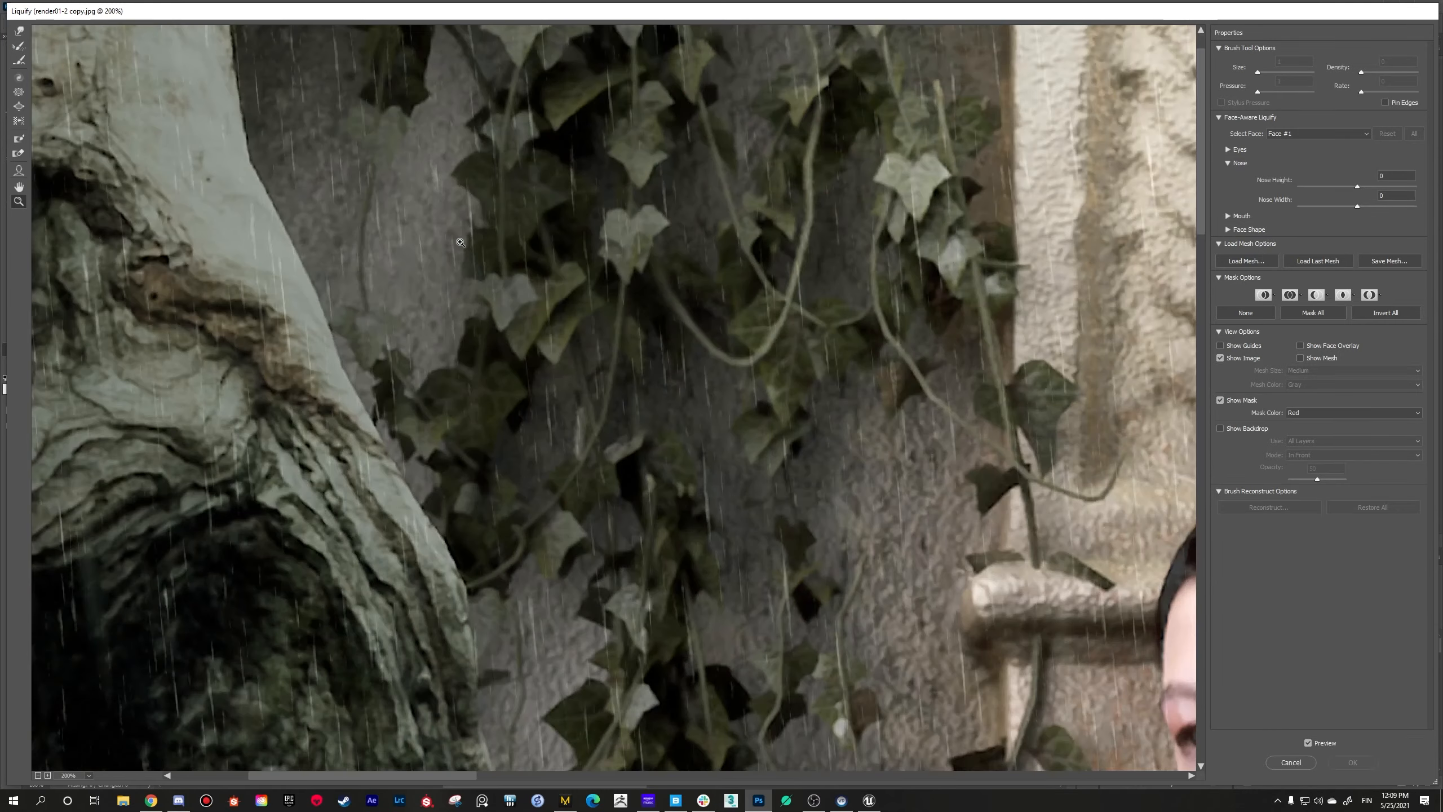
pyautogui.keyDown('alt'); pyautogui.click(728, 334); pyautogui.keyUp('alt')
pyautogui.keyDown('alt'); pyautogui.click(728, 334); pyautogui.keyUp('alt')
pyautogui.click(568, 301)
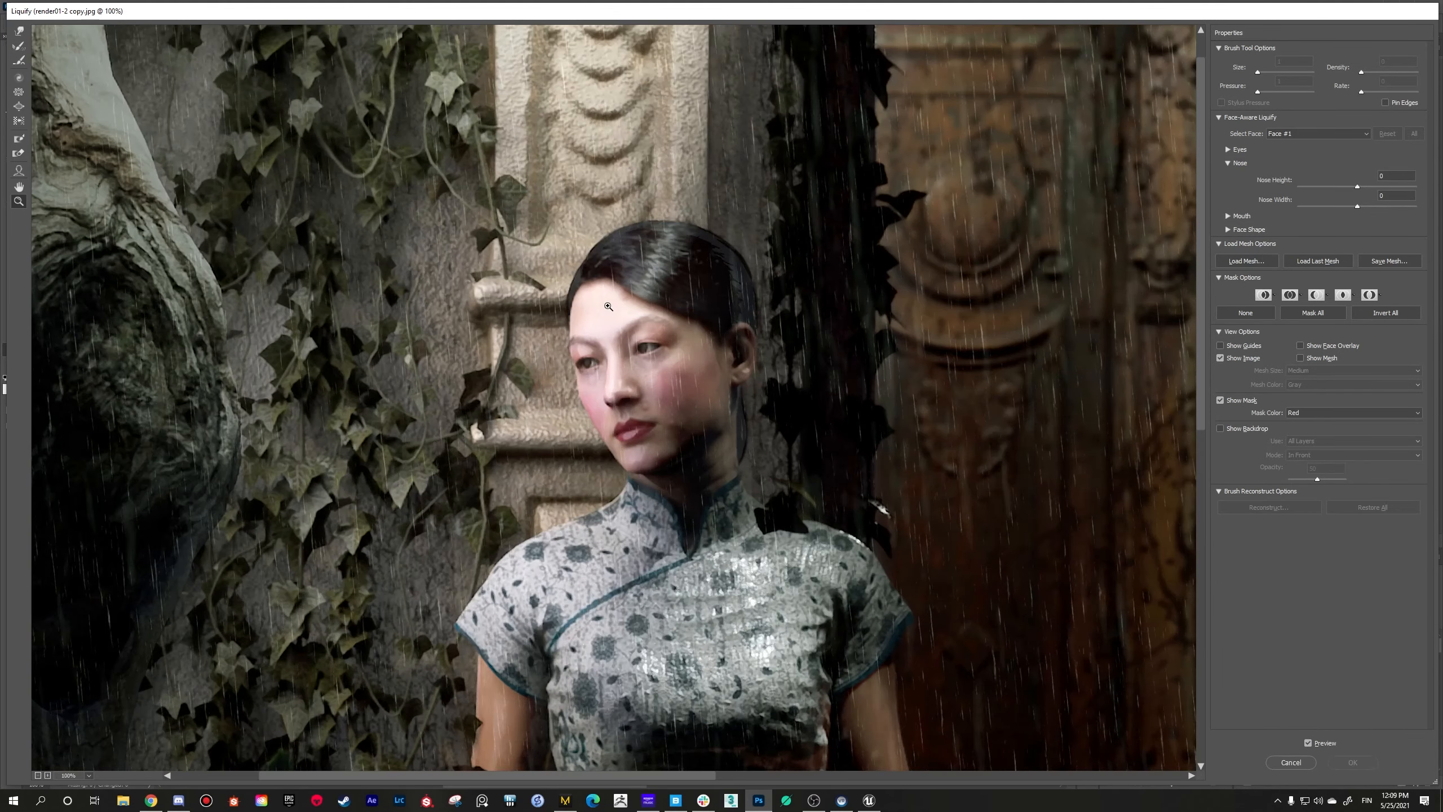
pyautogui.click(641, 386)
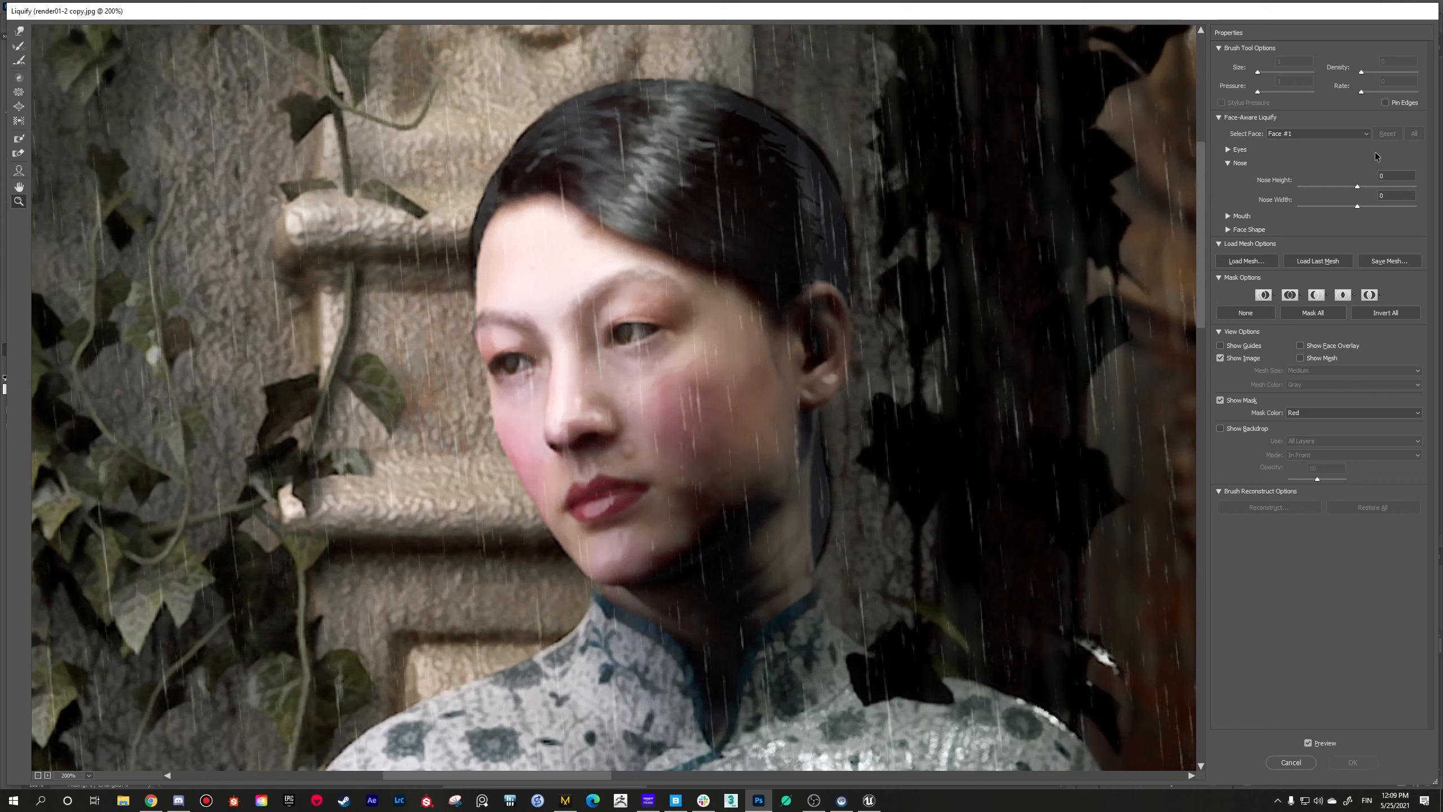
# Step: Try the Bloat tool at brush size 64 on the woman's nose and undo the distortions
pyautogui.click(18, 108)
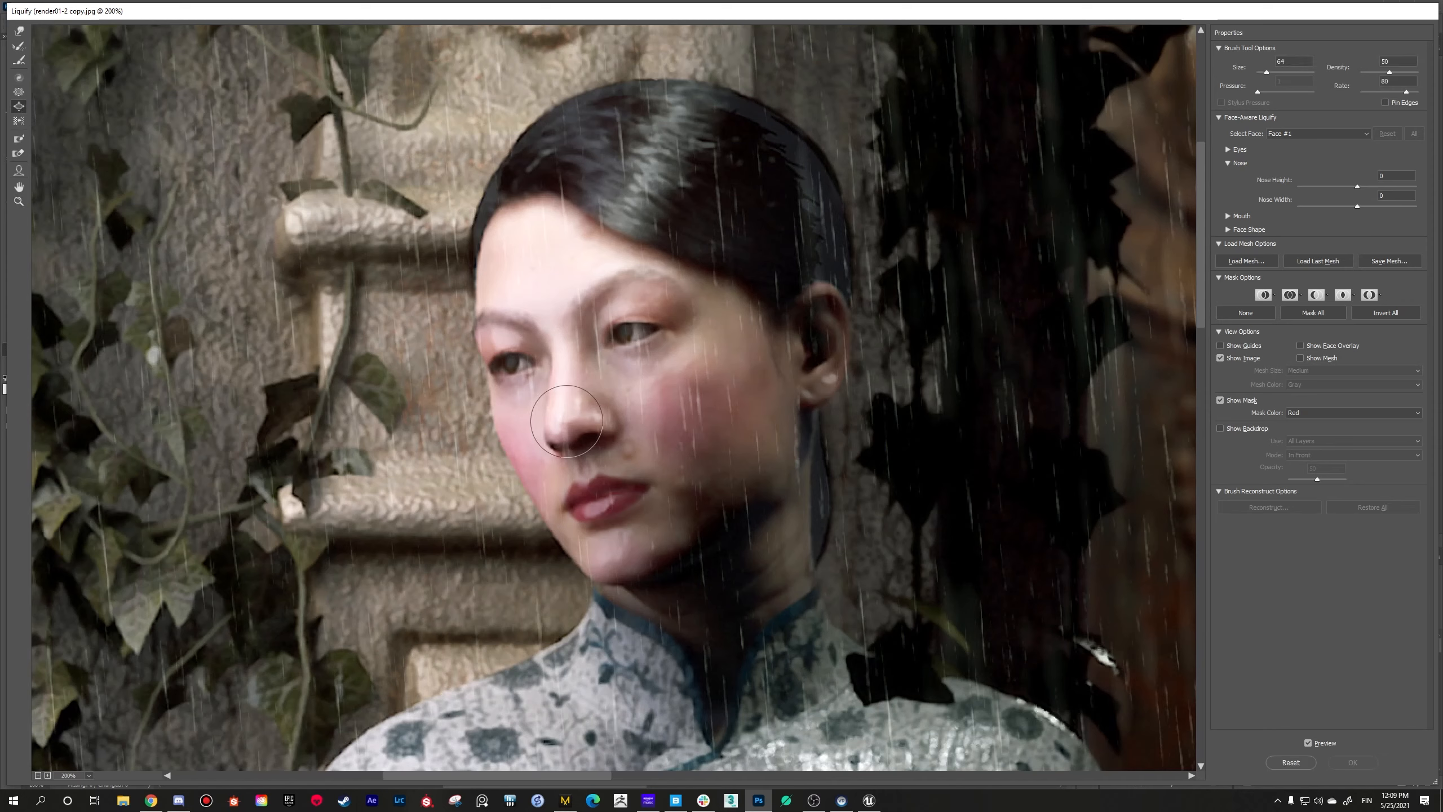
pyautogui.click(567, 417)
pyautogui.keyDown('alt'); pyautogui.click(566, 426); pyautogui.keyUp('alt')
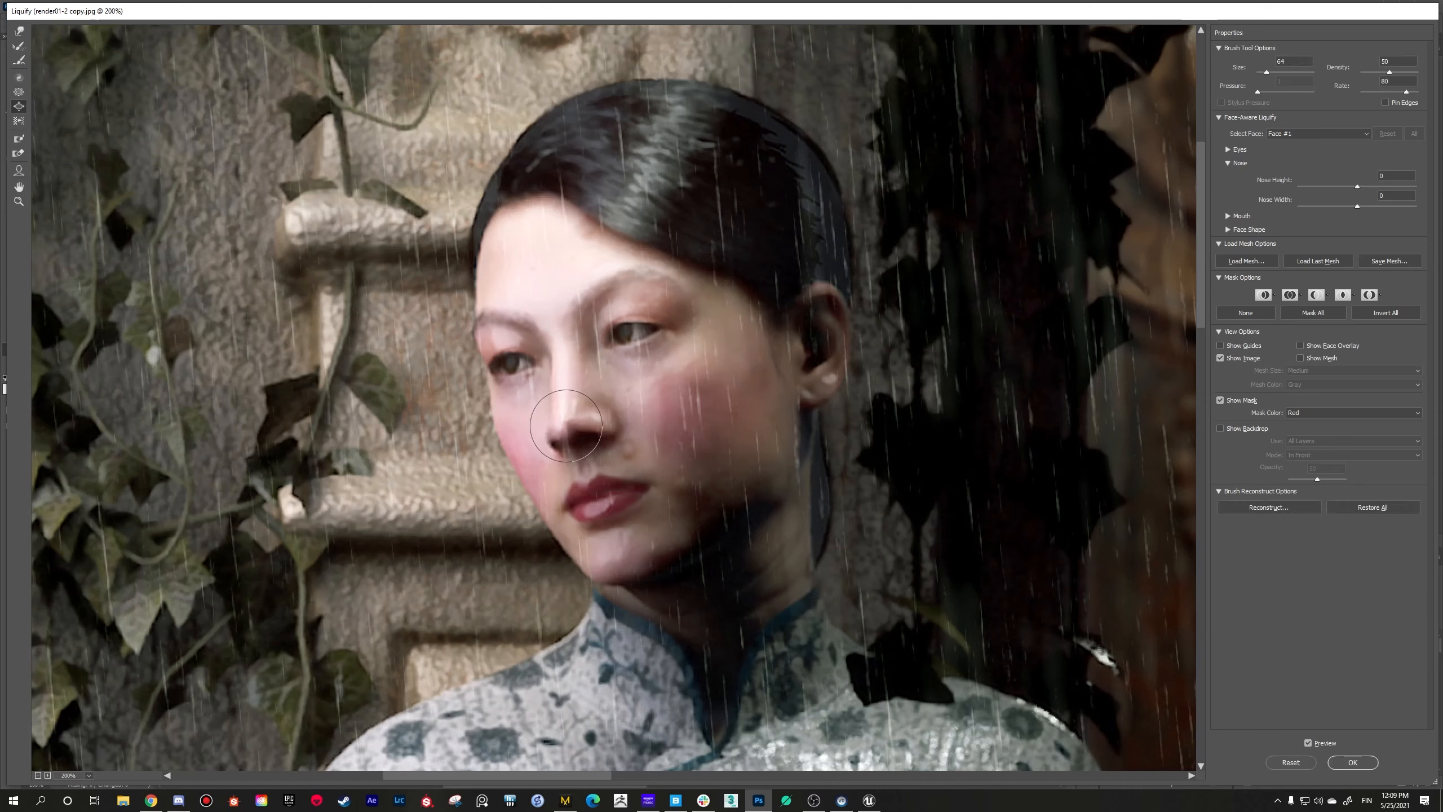
pyautogui.hotkey('ctrl', 'z')
pyautogui.hotkey('ctrl', 'z')
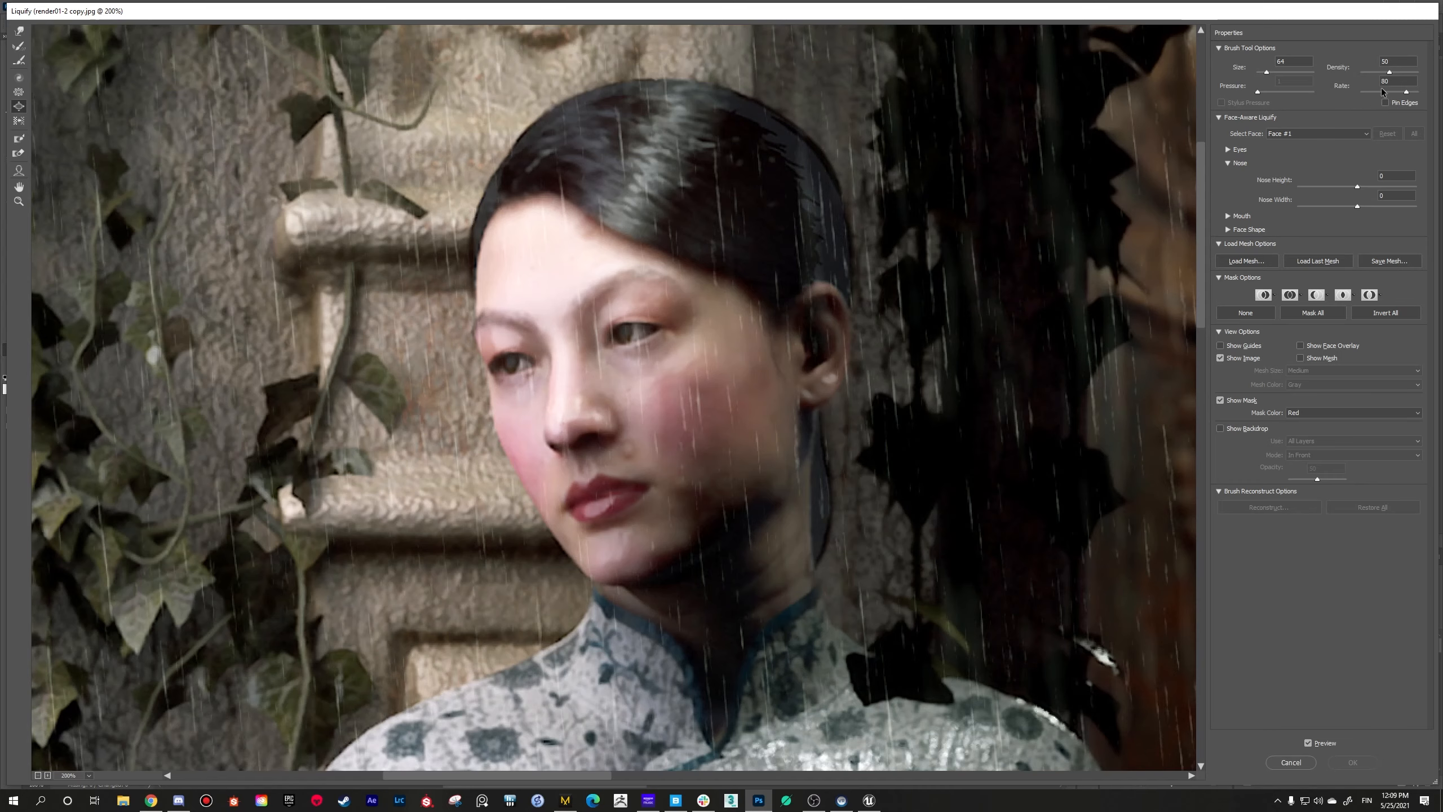
# Step: Cancel the Liquify filter and bring the whole render01-2 copy.jpg back into view at 33.3% zoom
pyautogui.moveTo(673, 12); pyautogui.dragTo(665, 64)
pyautogui.moveTo(1429, 108)
pyautogui.mouseDown()
pyautogui.moveTo(1429, 78)
pyautogui.moveTo(1367, 20)
pyautogui.mouseUp()
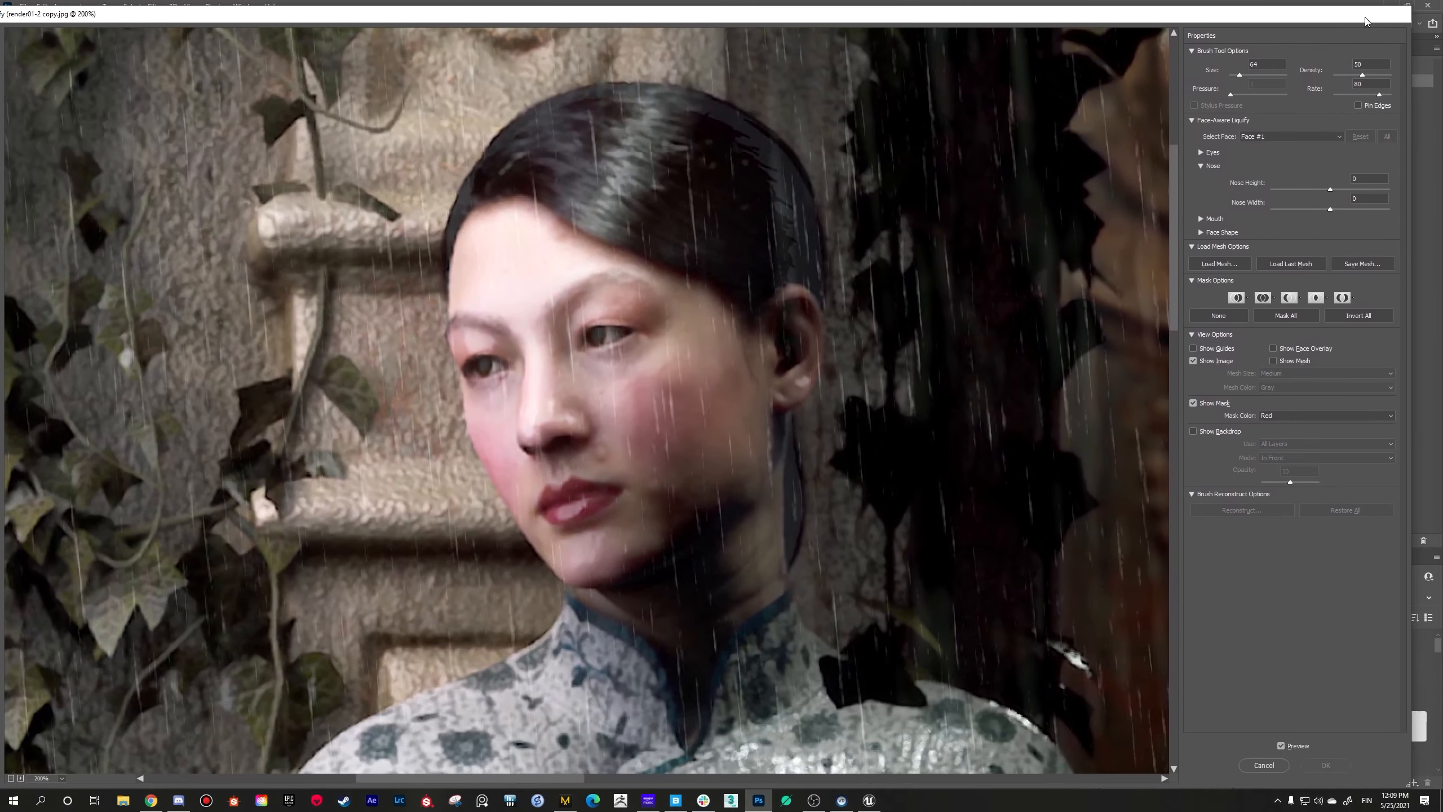
pyautogui.click(1264, 765)
pyautogui.keyDown('alt'); pyautogui.click(704, 417); pyautogui.keyUp('alt')
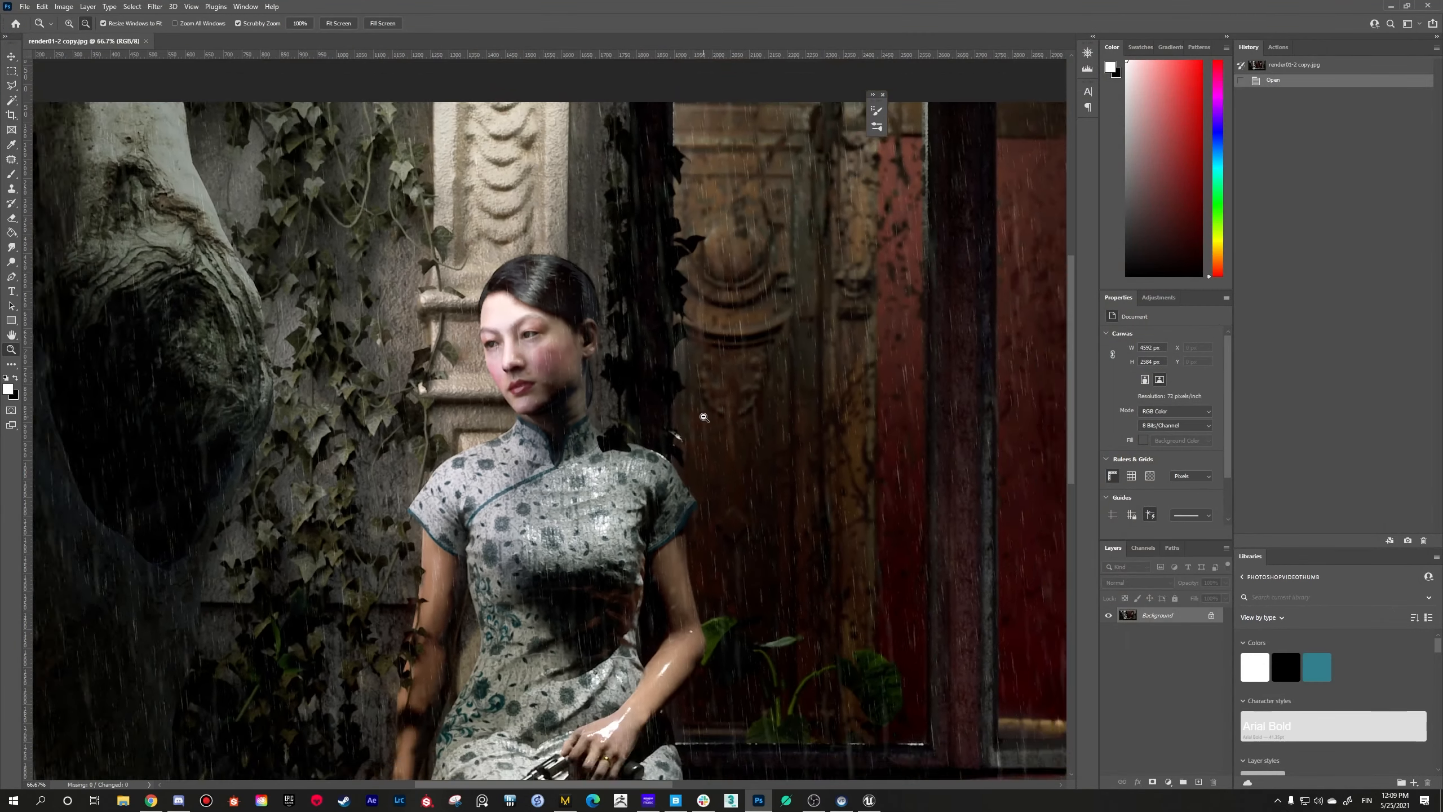
pyautogui.keyDown('alt'); pyautogui.click(704, 416); pyautogui.keyUp('alt')
pyautogui.keyDown('alt'); pyautogui.click(704, 416); pyautogui.keyUp('alt')
pyautogui.click(445, 409)
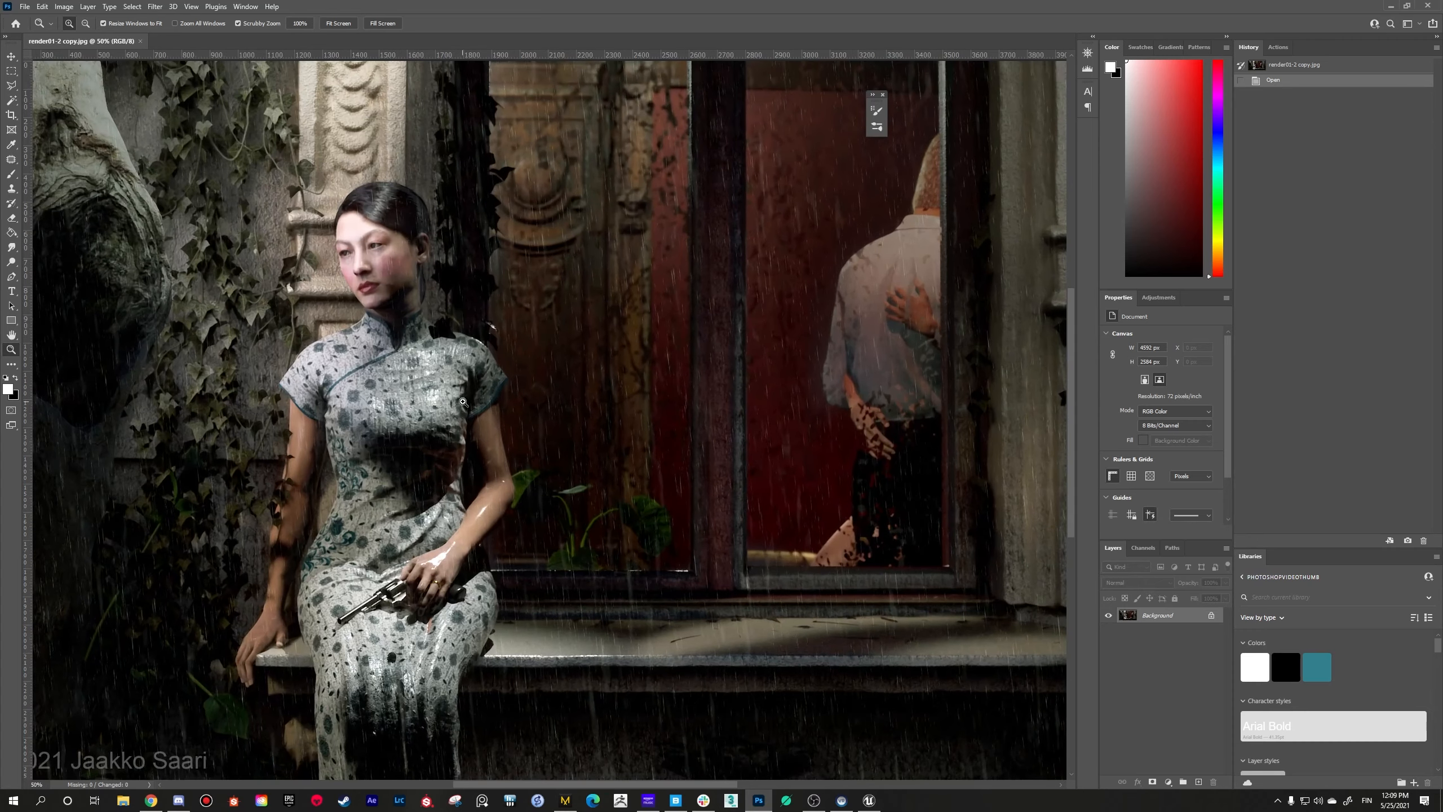
pyautogui.keyDown('alt'); pyautogui.click(696, 425); pyautogui.keyUp('alt')
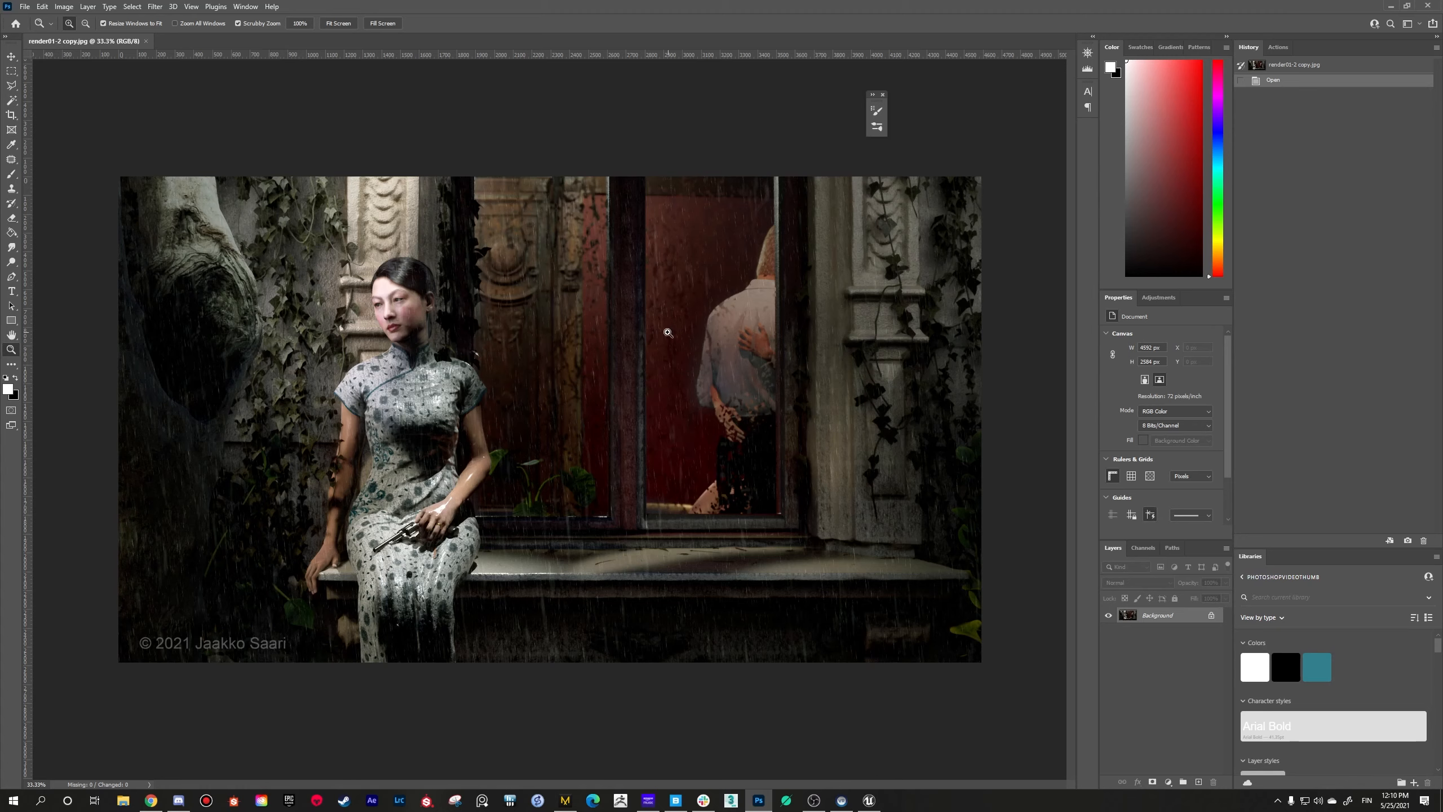
# Step: Open render02-2.jpg and render03.jpg together from the Final Renders folder
pyautogui.click(24, 6)
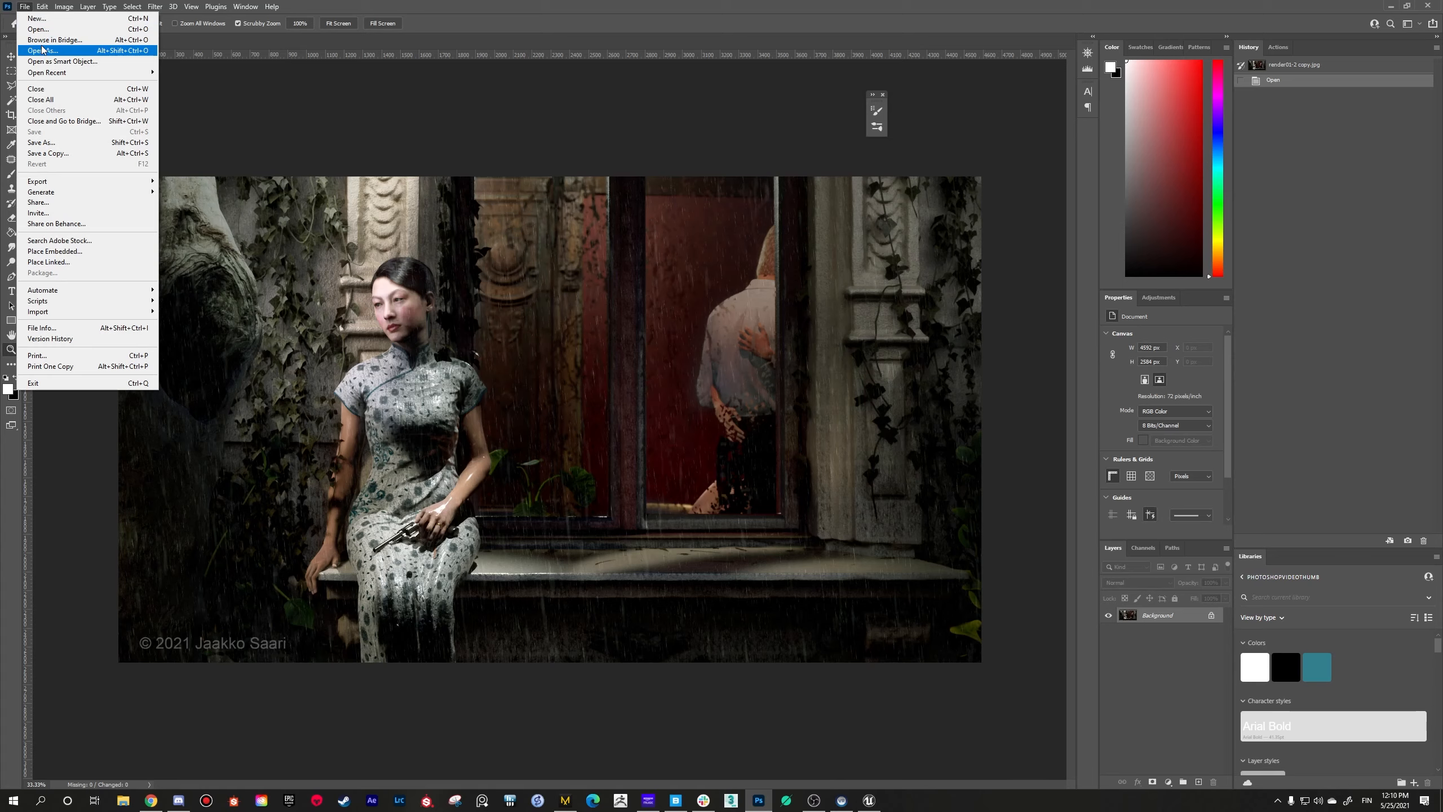
pyautogui.click(44, 30)
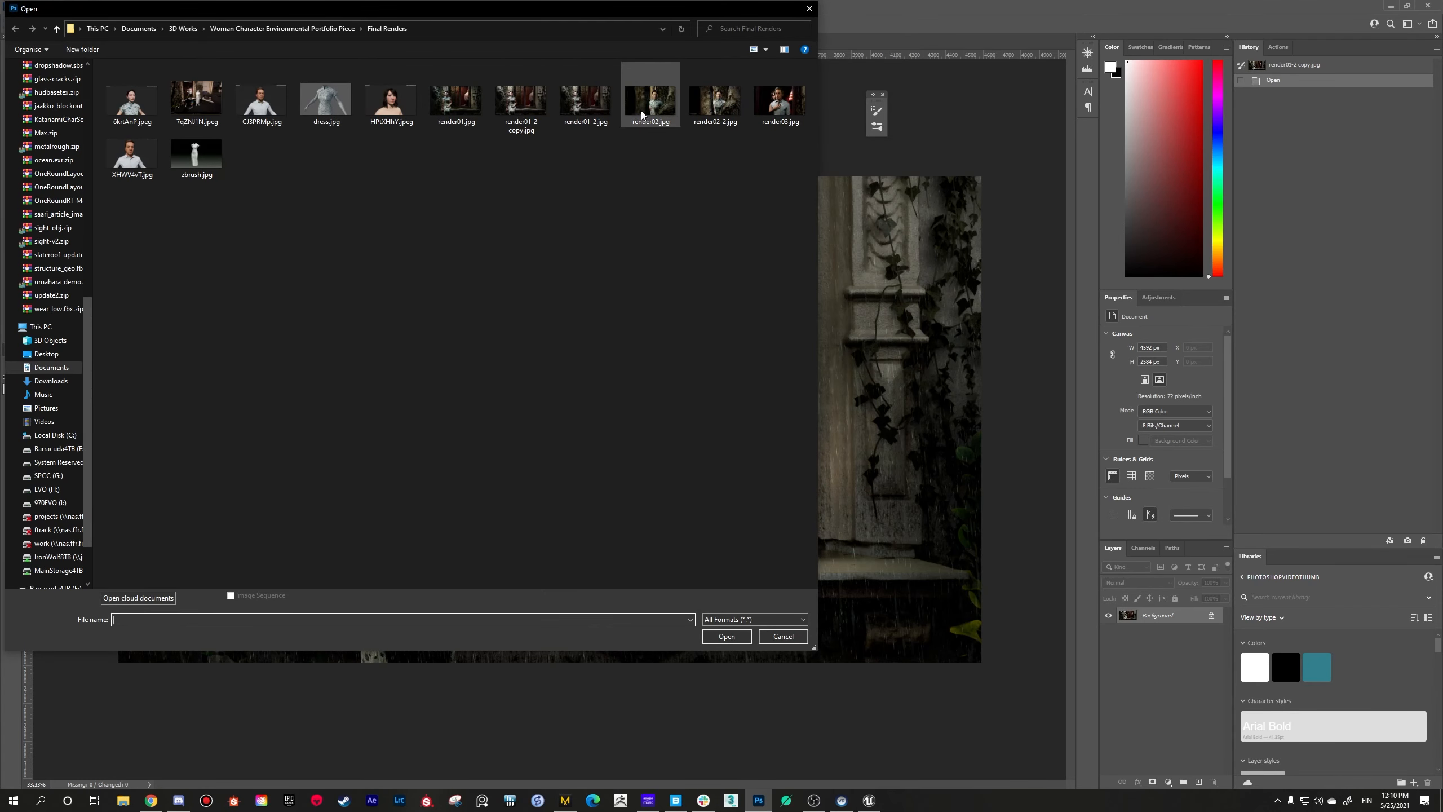
pyautogui.click(715, 116)
pyautogui.keyDown('ctrl'); pyautogui.click(774, 105); pyautogui.keyUp('ctrl')
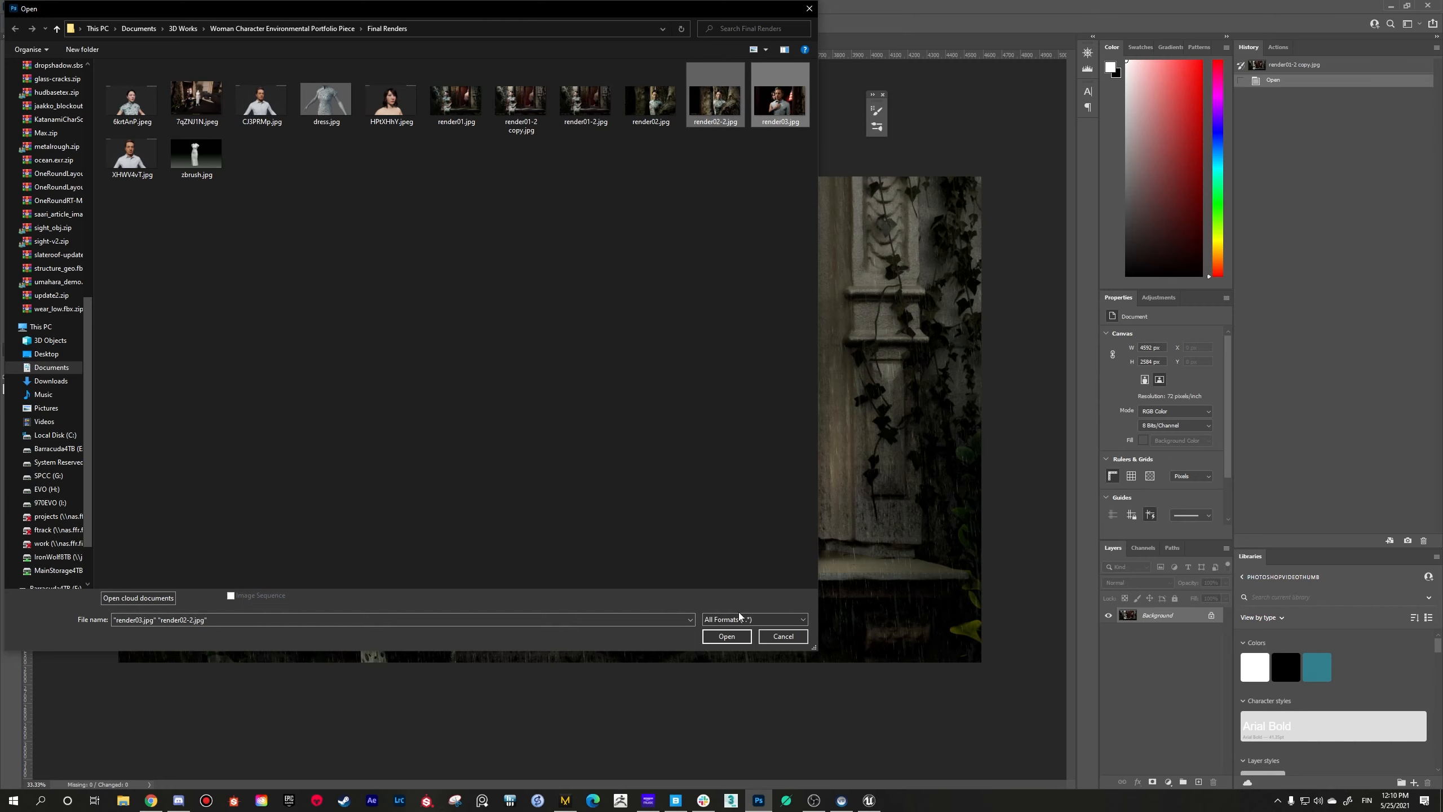
pyautogui.click(732, 634)
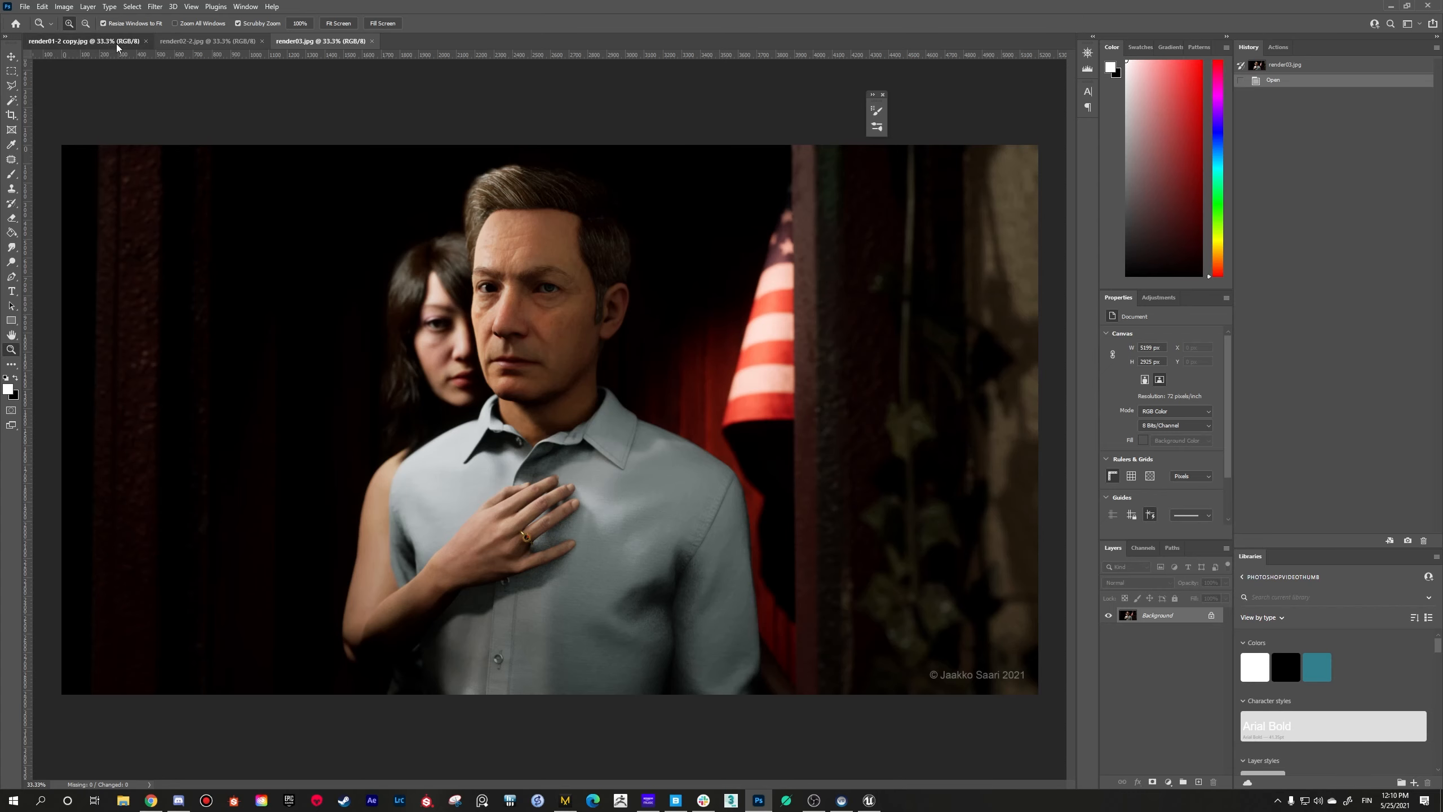
# Step: Compare render01-2 copy.jpg with render03.jpg by switching between the two open images
pyautogui.click(85, 41)
pyautogui.click(326, 38)
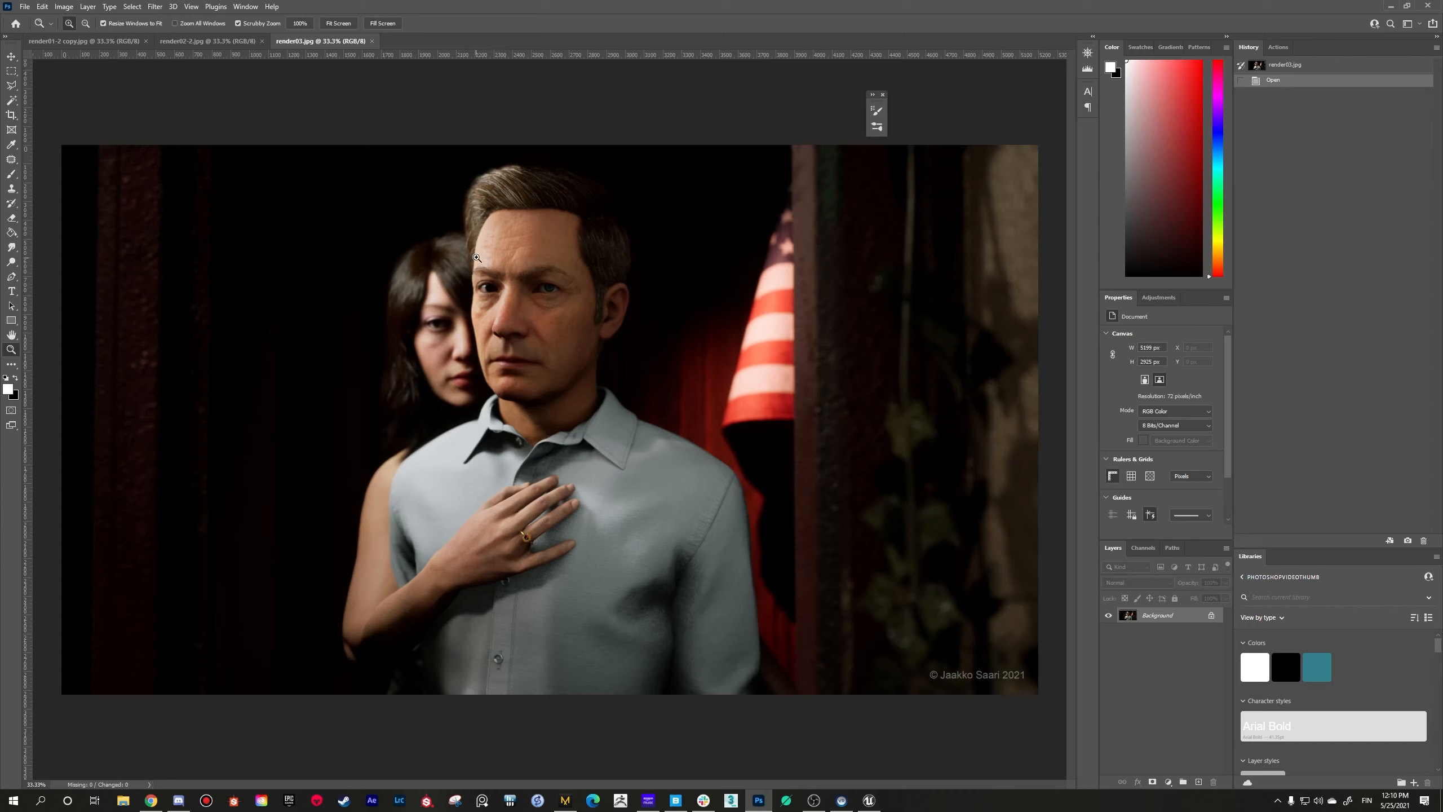
pyautogui.click(125, 46)
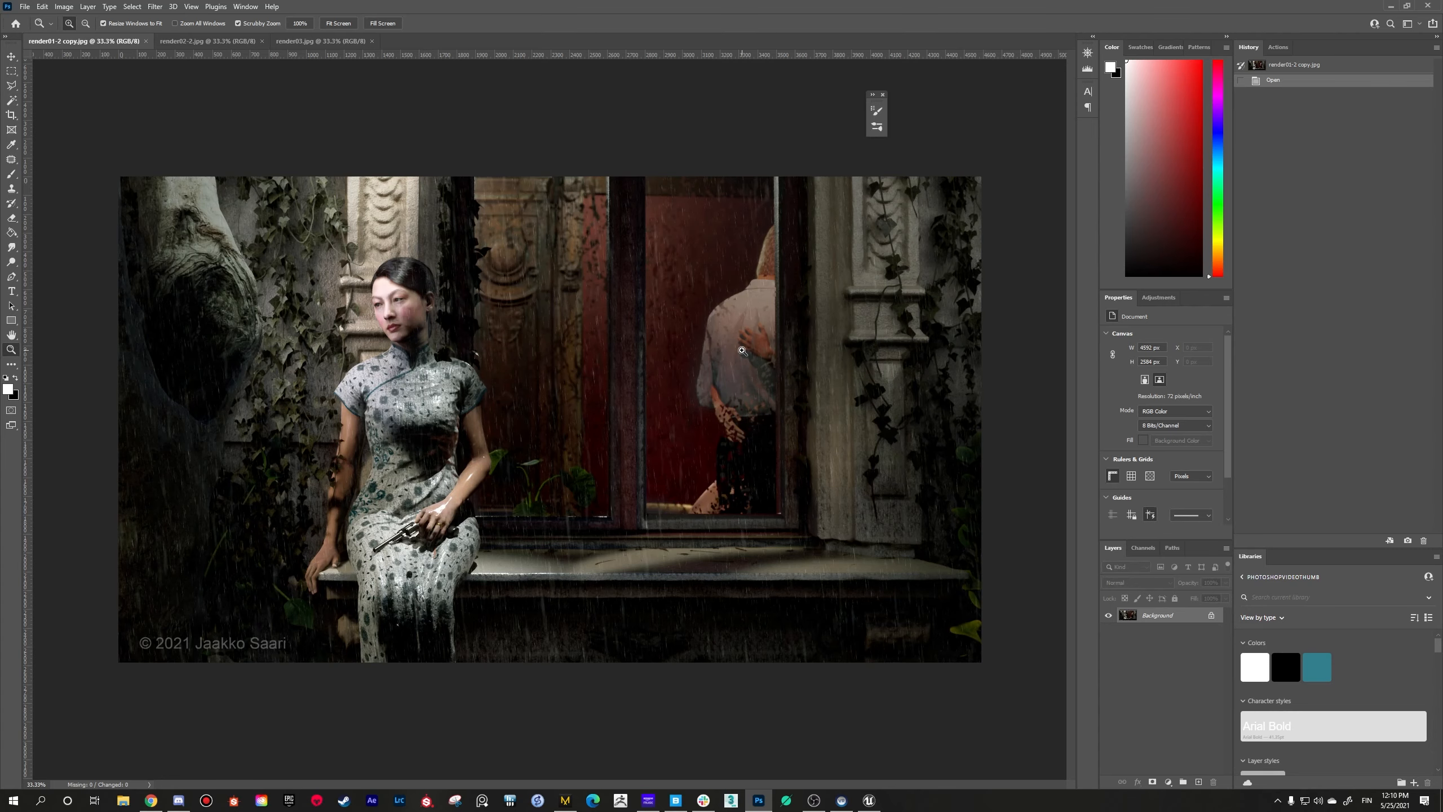
pyautogui.click(317, 42)
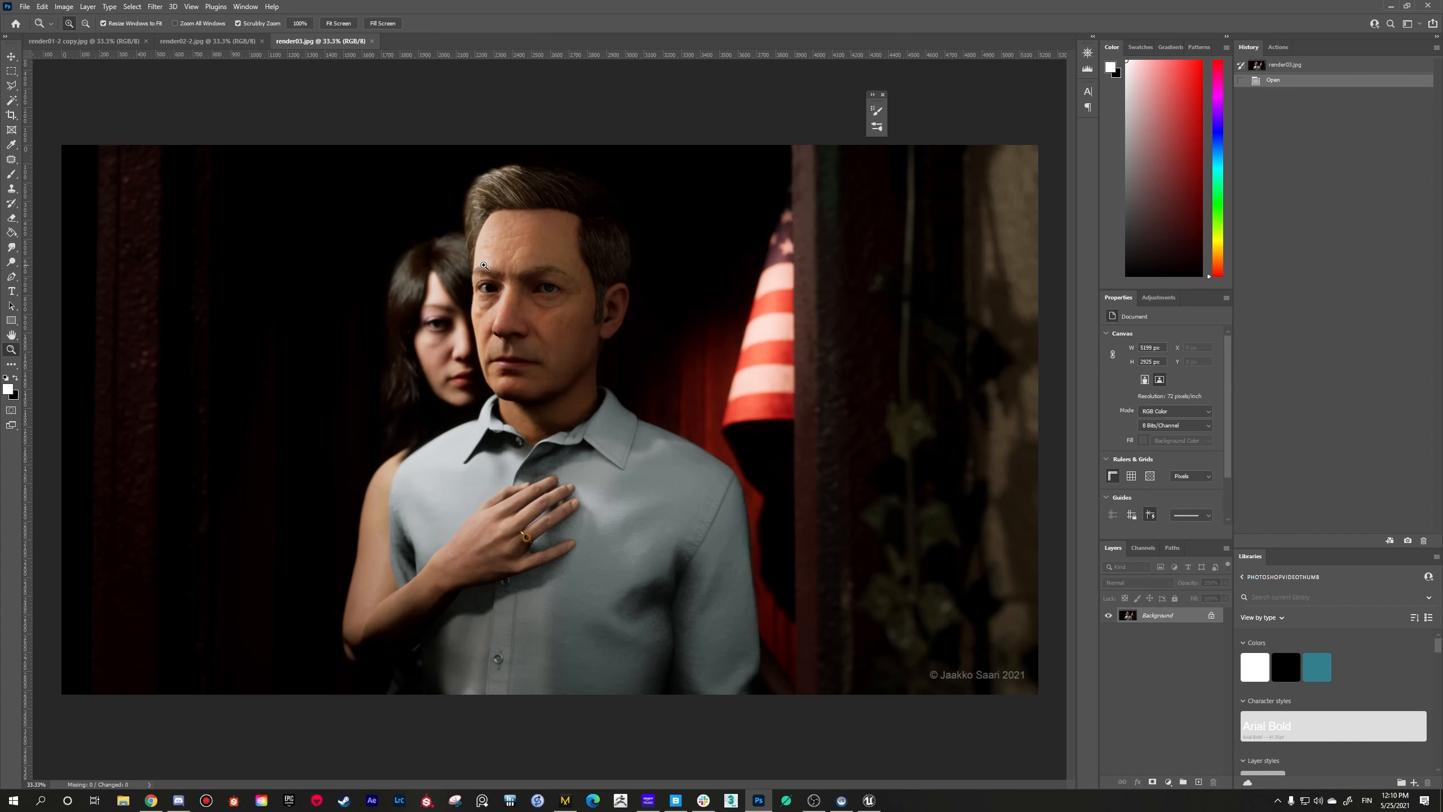
# Step: Examine the woman's face behind the man in render03.jpg at 50% zoom and return to the full image
pyautogui.click(449, 335)
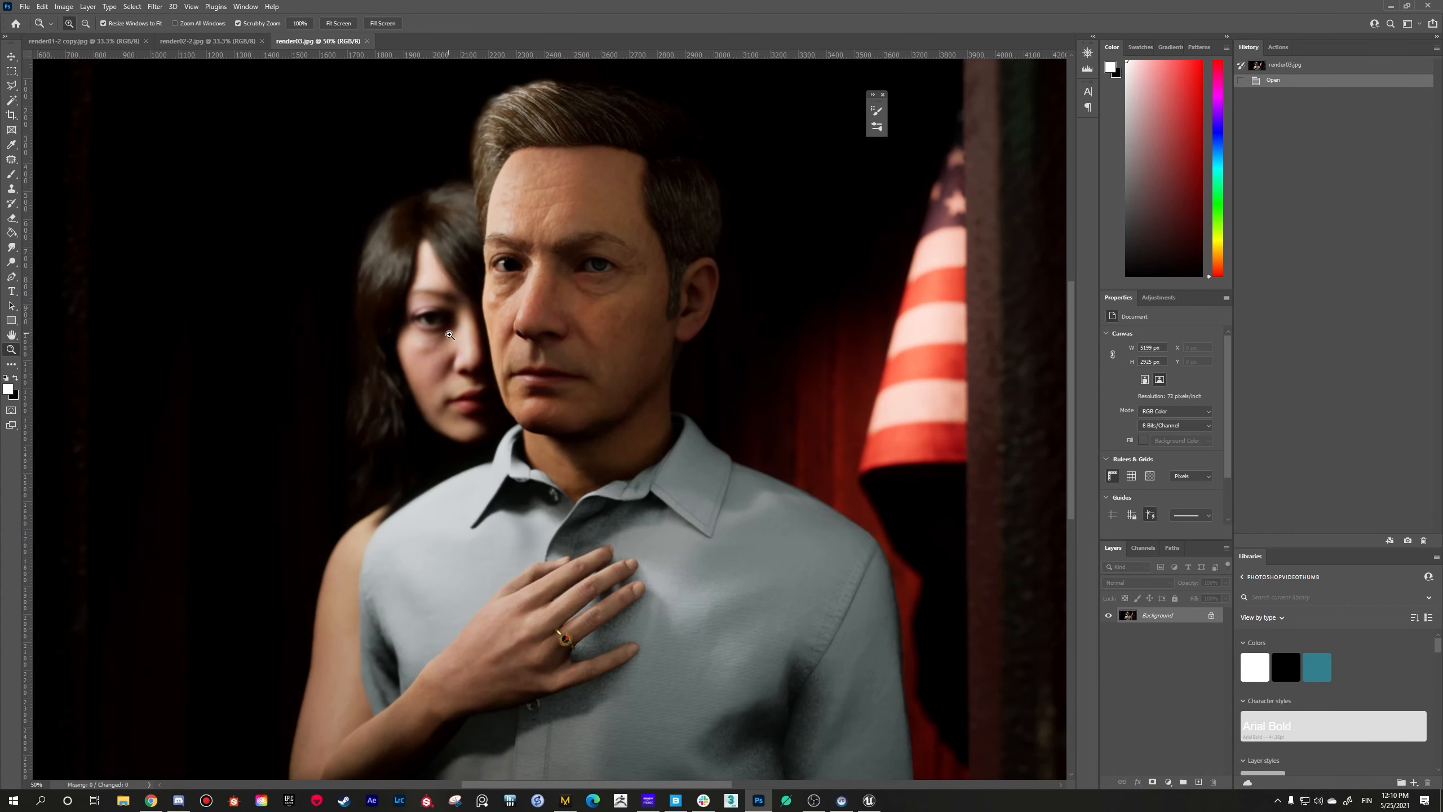
pyautogui.rightClick(481, 363)
pyautogui.click(508, 426)
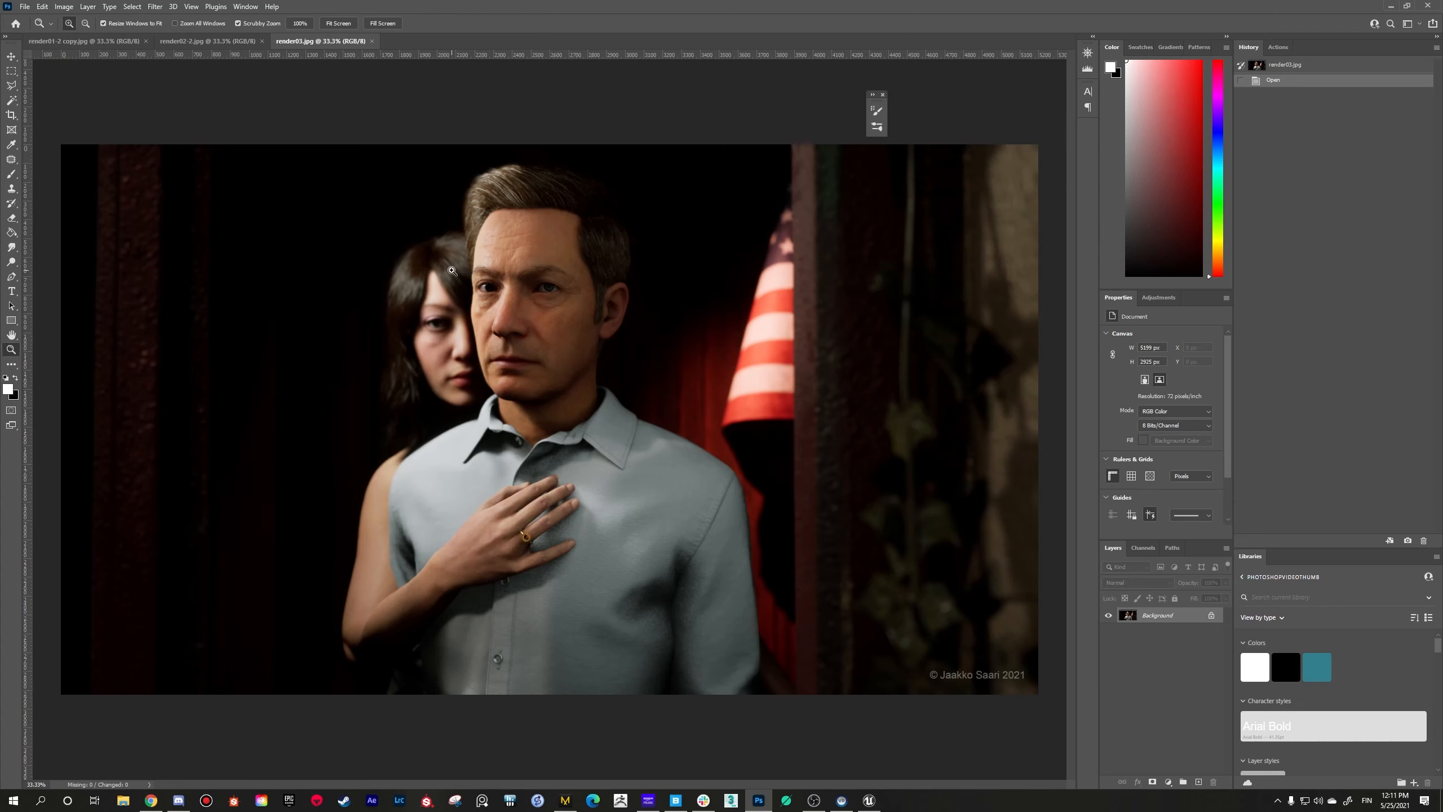
# Step: Inspect the ring on the woman's hand in render03.jpg at up to 100% zoom
pyautogui.click(526, 537)
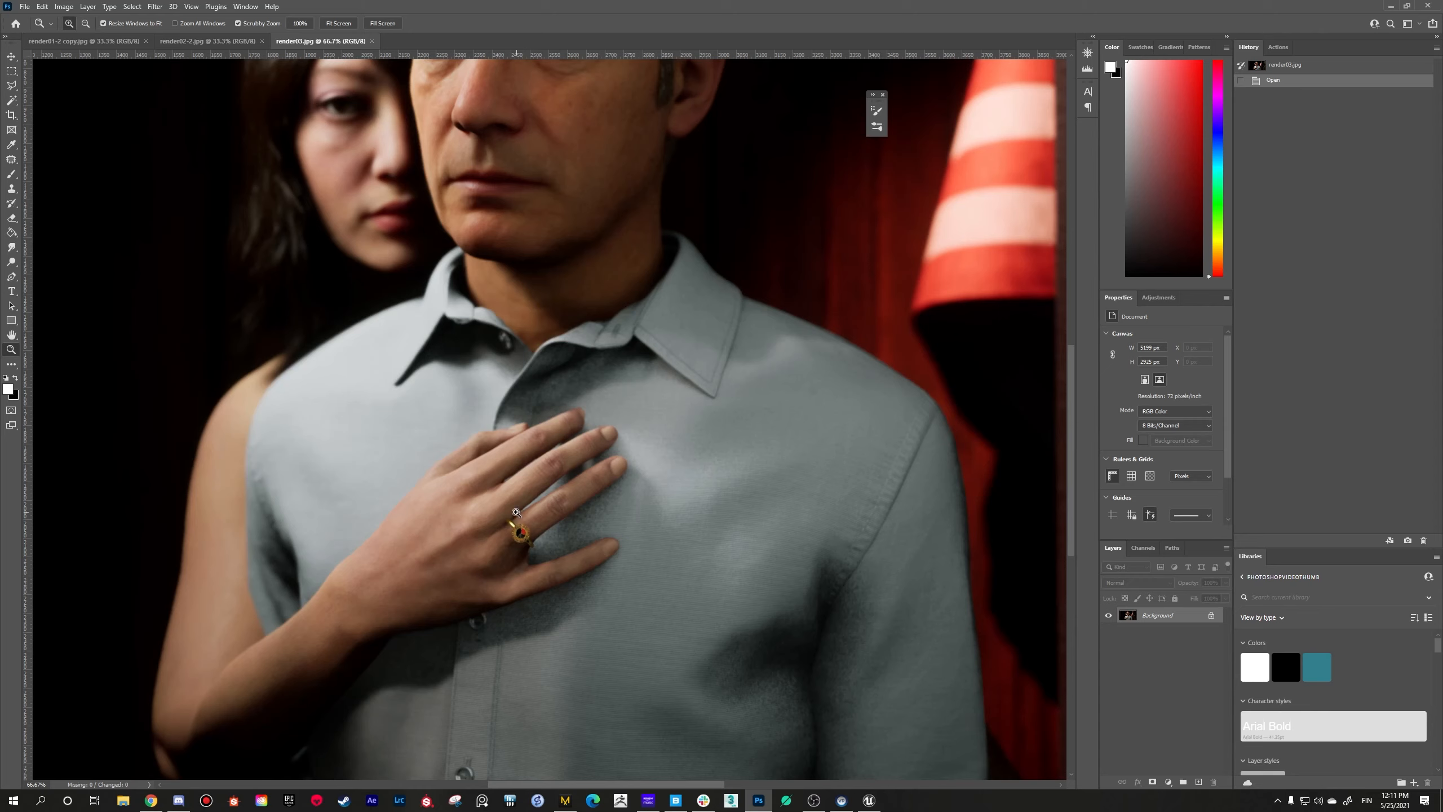
pyautogui.rightClick(549, 521)
pyautogui.click(491, 503)
pyautogui.keyDown('alt'); pyautogui.click(524, 540); pyautogui.keyUp('alt')
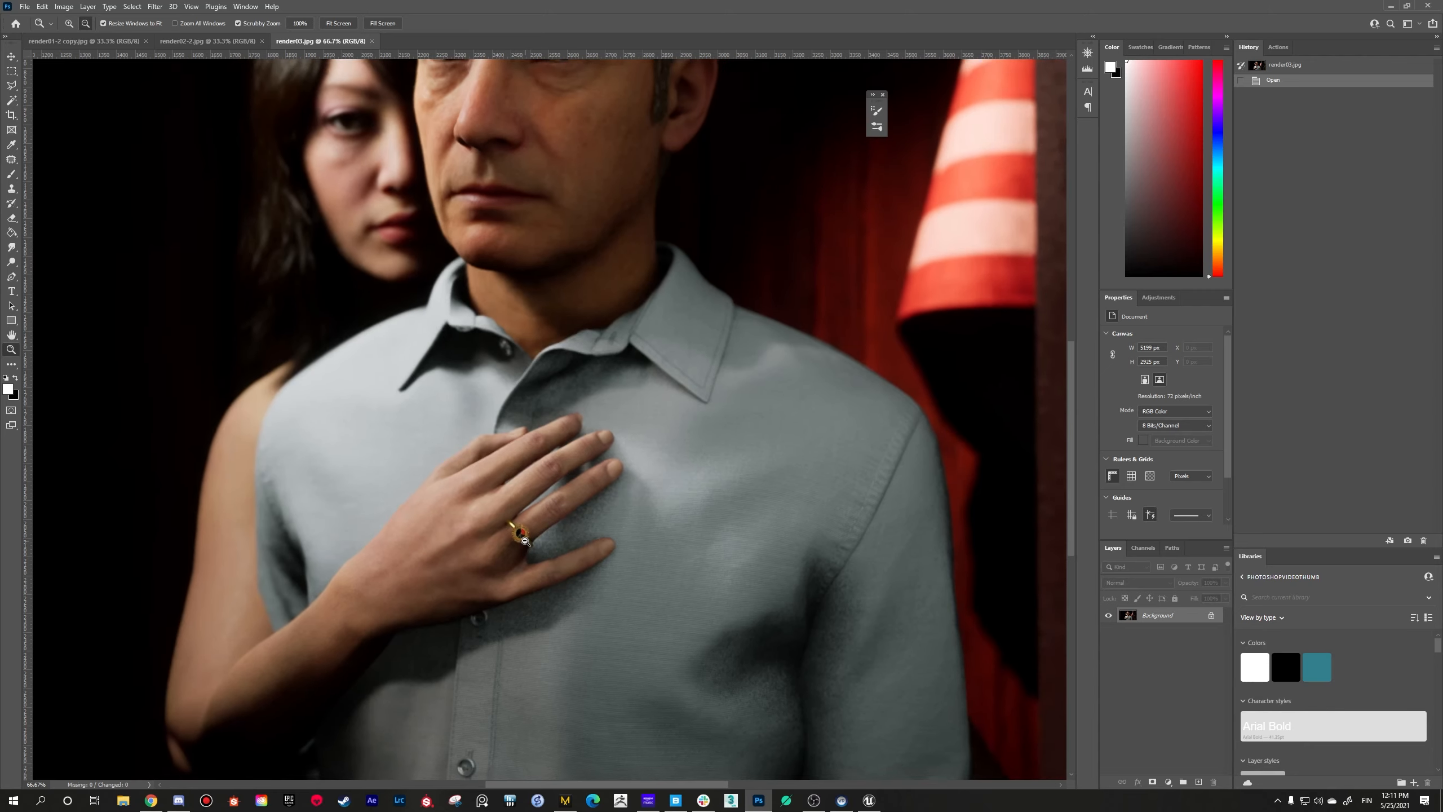
pyautogui.keyDown('alt'); pyautogui.click(526, 539); pyautogui.keyUp('alt')
pyautogui.click(528, 571)
pyautogui.click(536, 530)
pyautogui.click(539, 526)
pyautogui.click(538, 527)
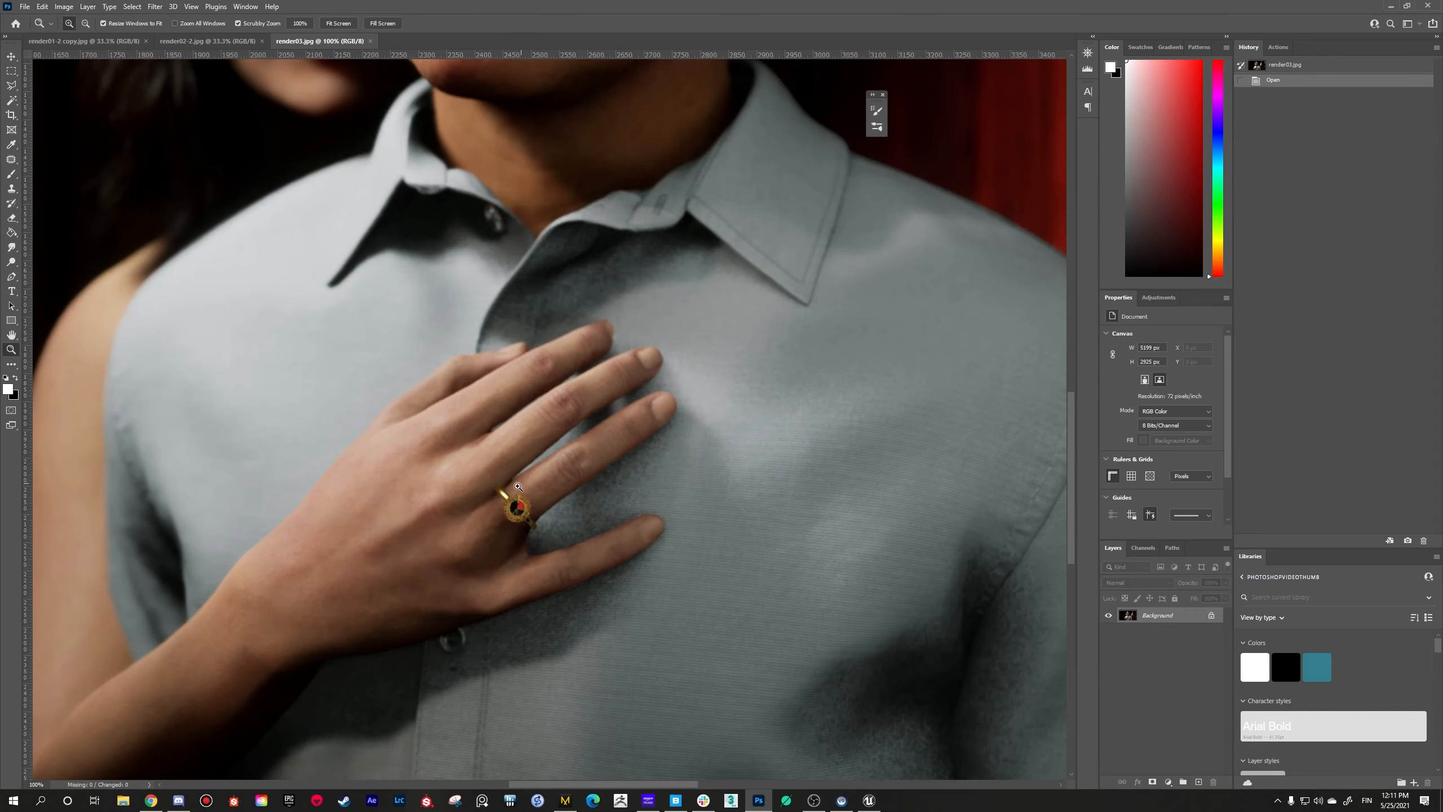
pyautogui.keyDown('alt'); pyautogui.scroll(-3, 518, 488); pyautogui.keyUp('alt')
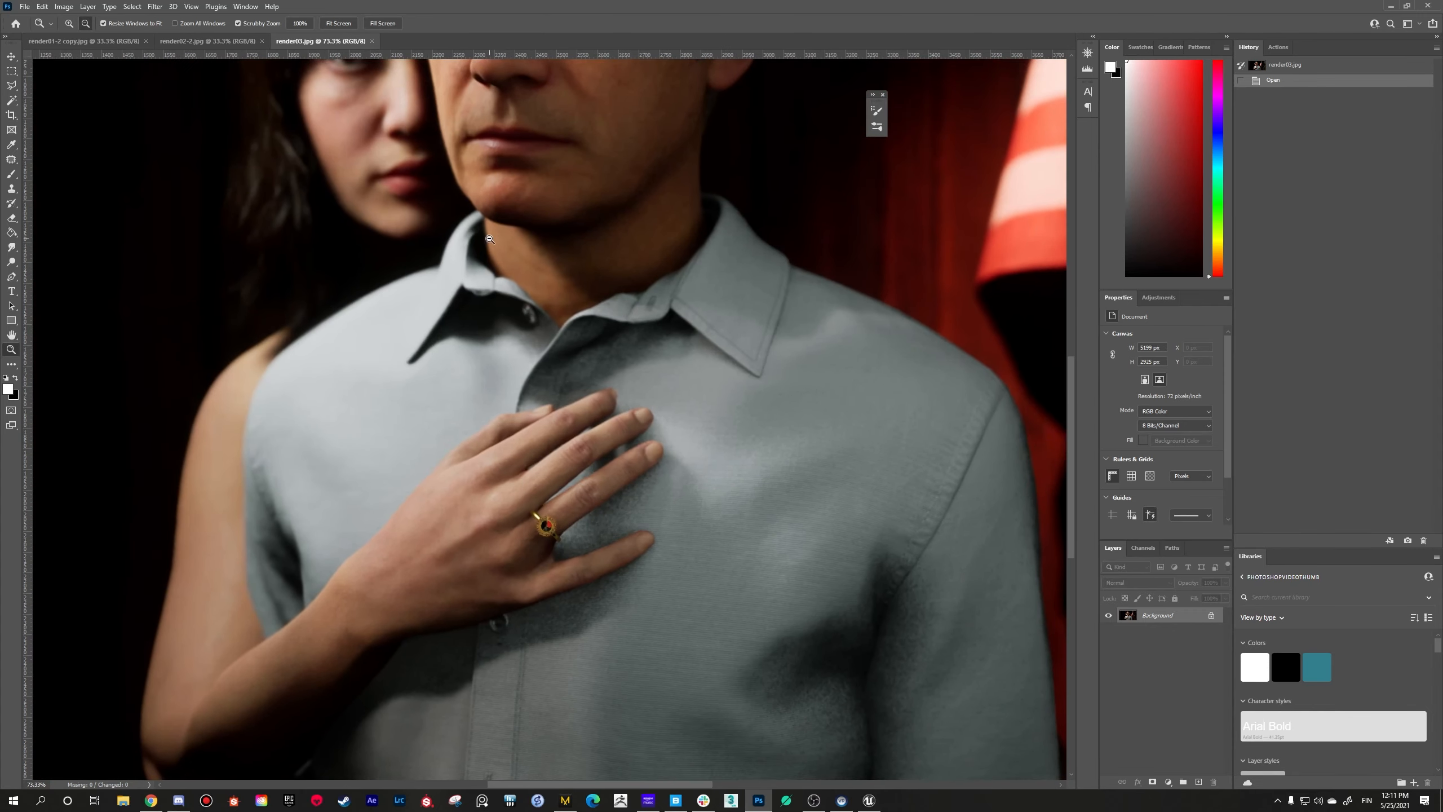
pyautogui.keyDown('alt'); pyautogui.scroll(-2, 489, 240); pyautogui.keyUp('alt')
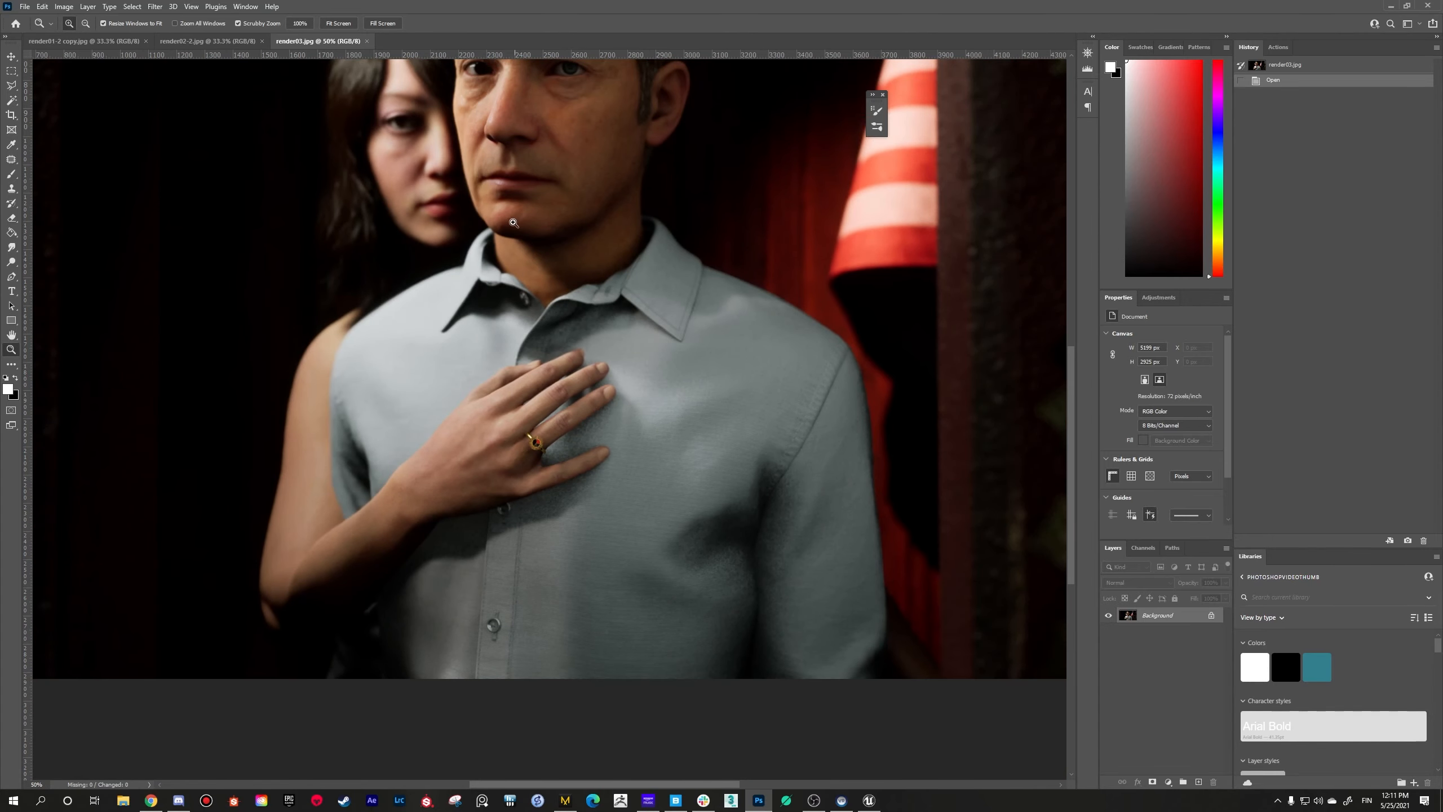
pyautogui.click(528, 385)
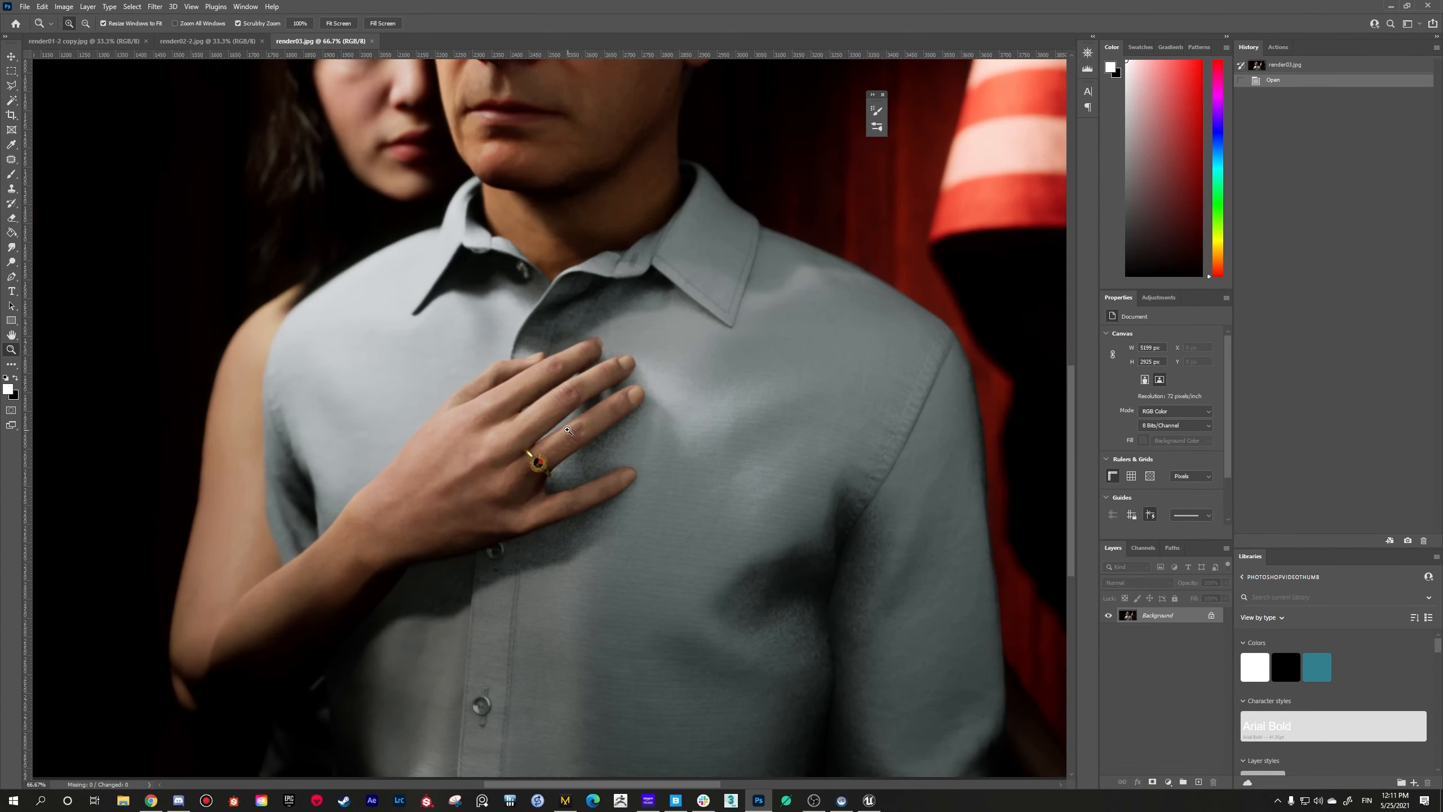
pyautogui.click(538, 465)
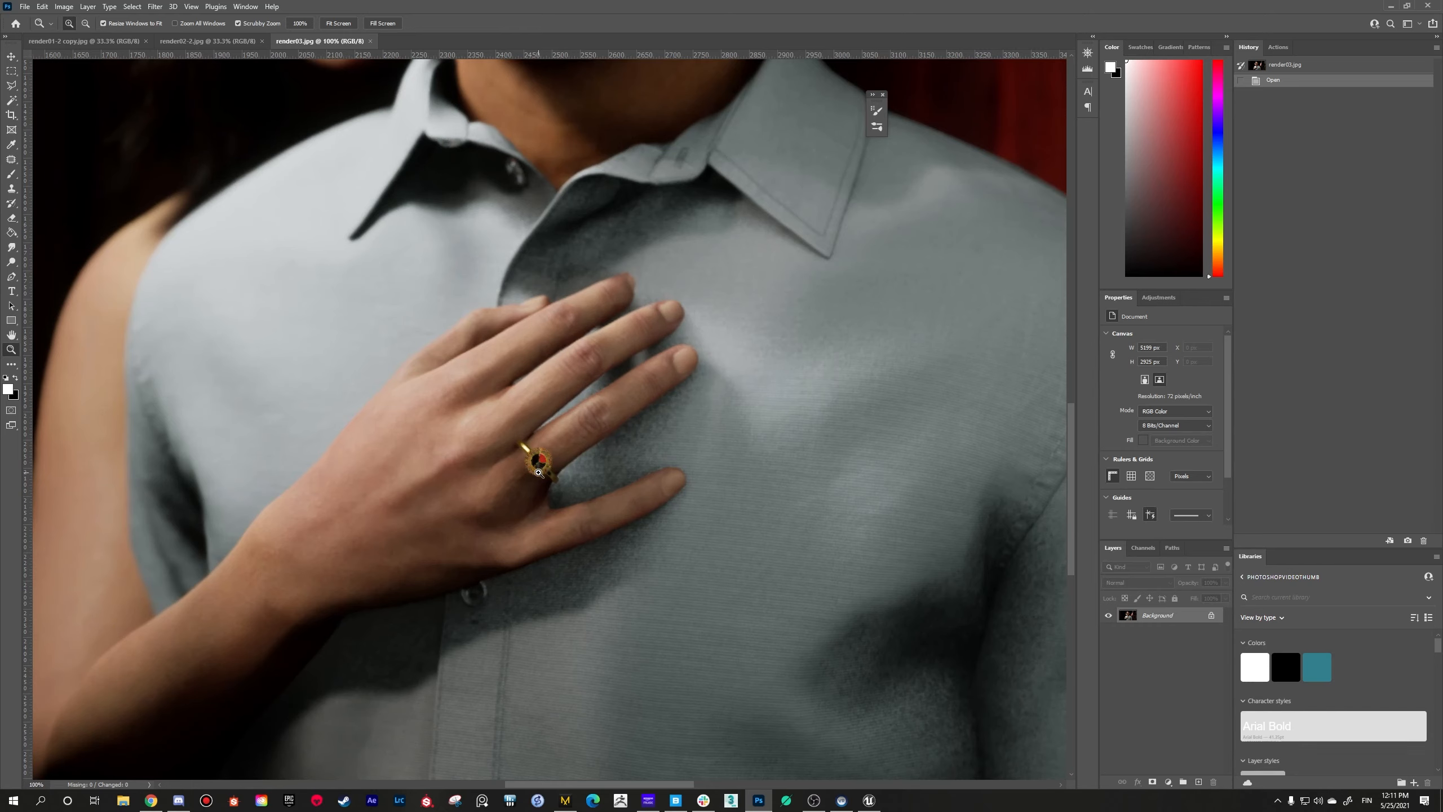
pyautogui.keyDown('alt'); pyautogui.scroll(-3, 538, 472); pyautogui.keyUp('alt')
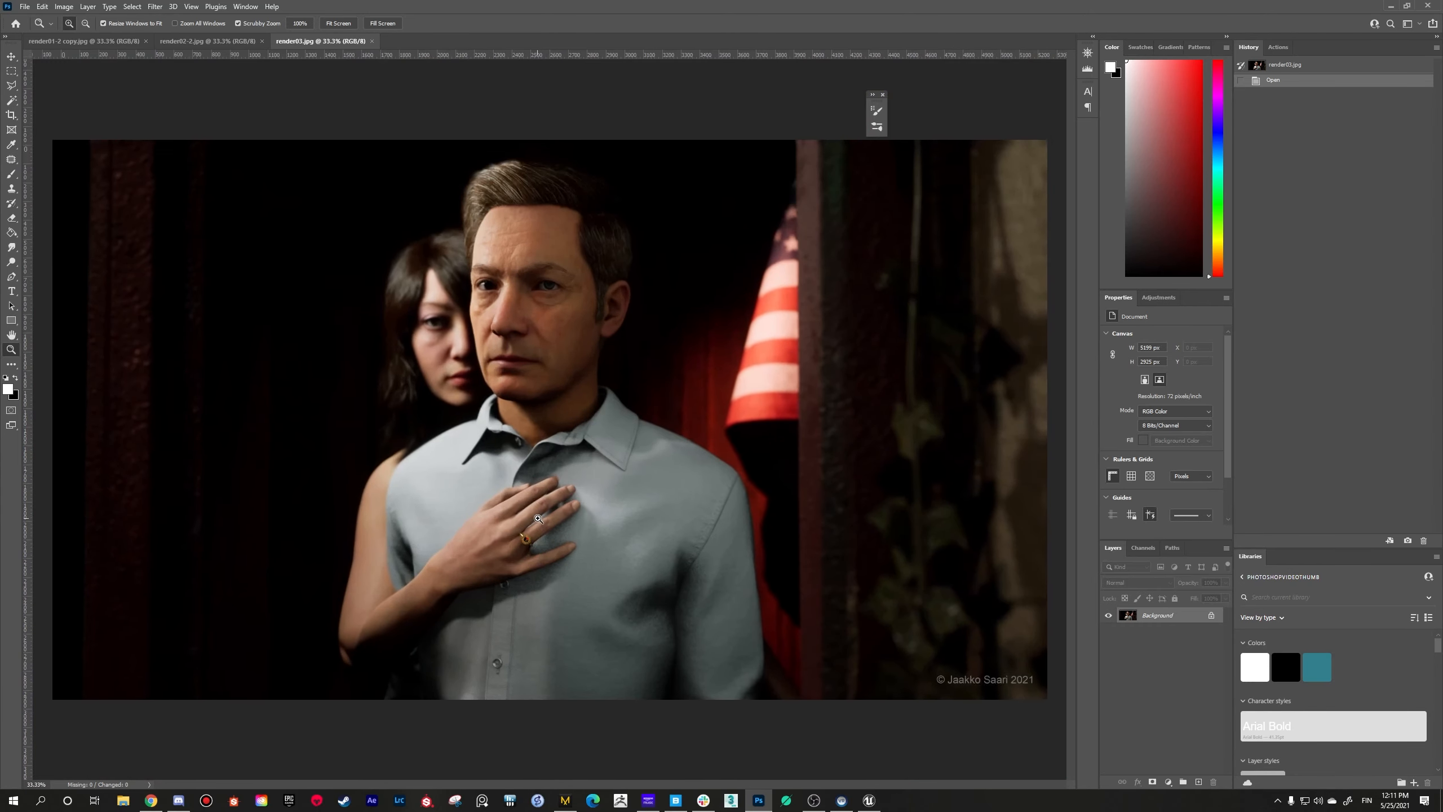
pyautogui.scroll(2, 537, 519)
pyautogui.scroll(-2, 532, 543)
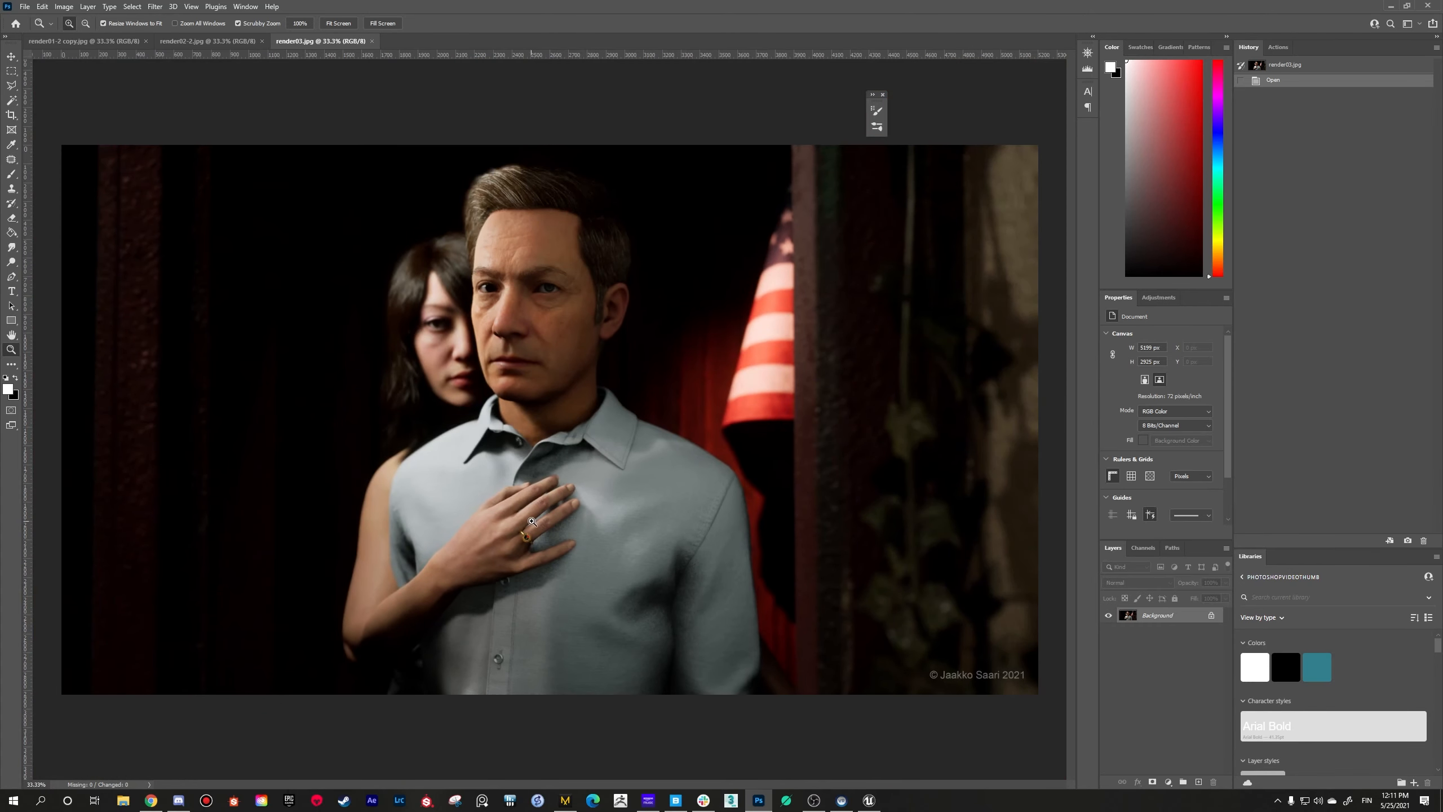
pyautogui.scroll(2, 533, 535)
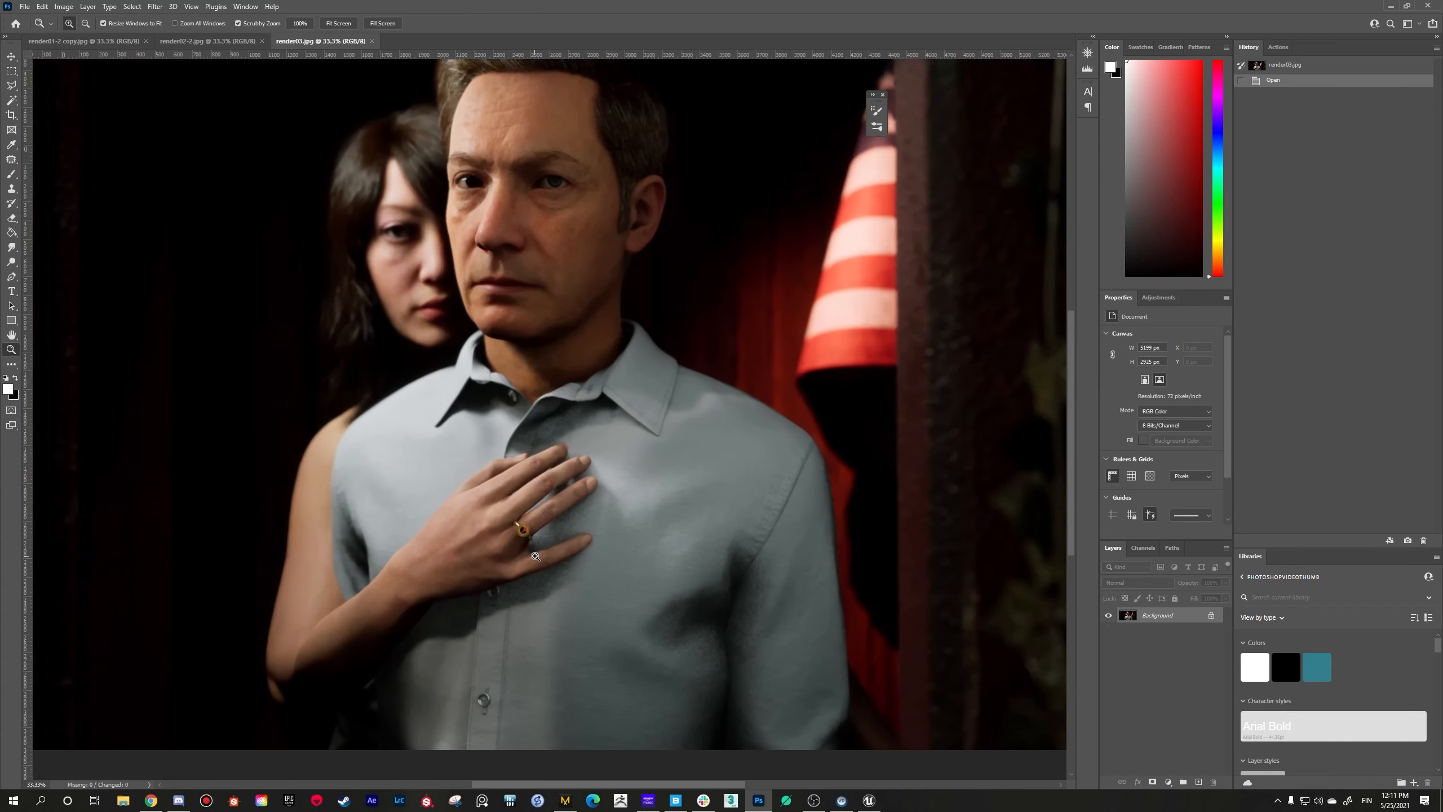
pyautogui.scroll(-2, 533, 534)
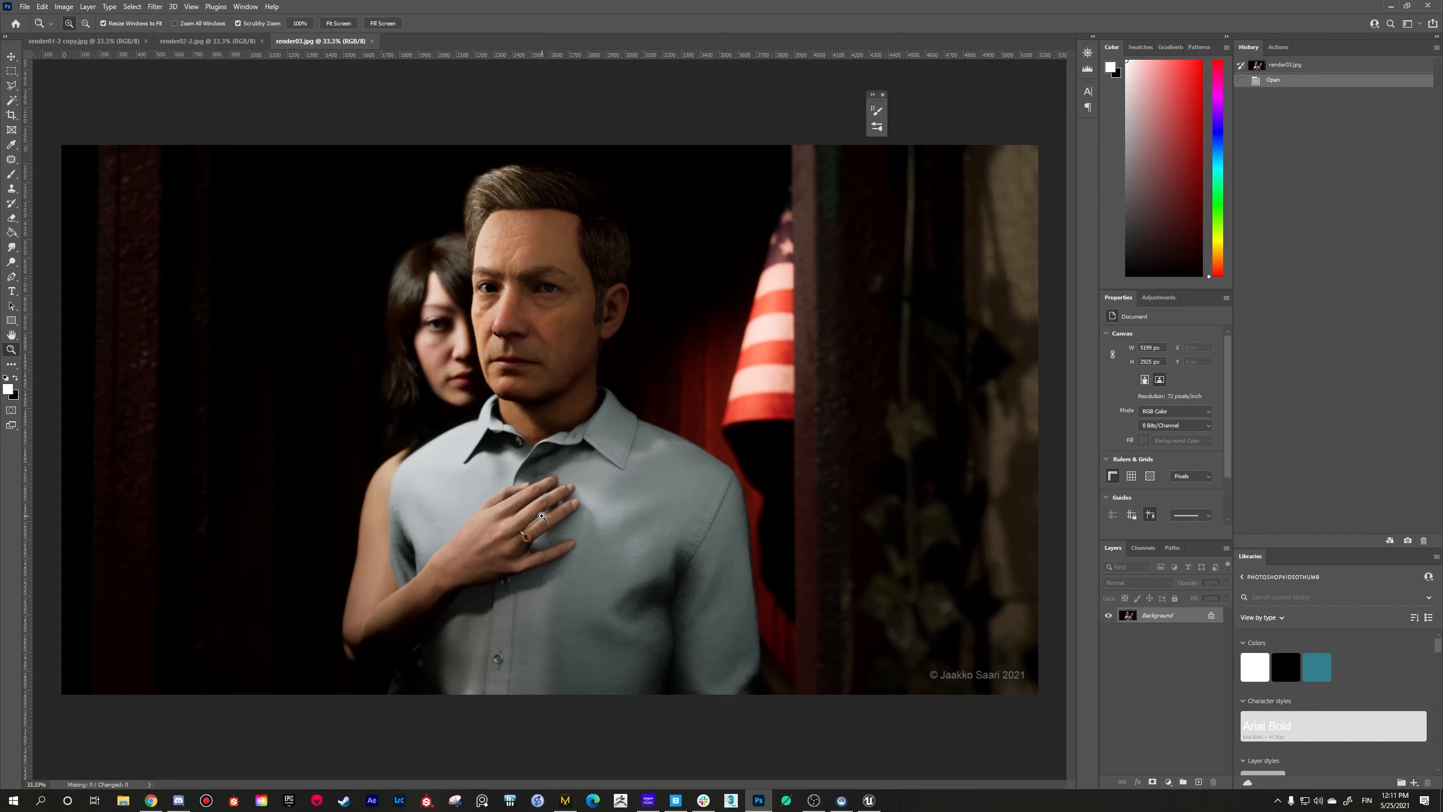
# Step: Examine the ring's stone closely at 200% zoom, then frame the couple in render03.jpg at 50%
pyautogui.click(527, 536)
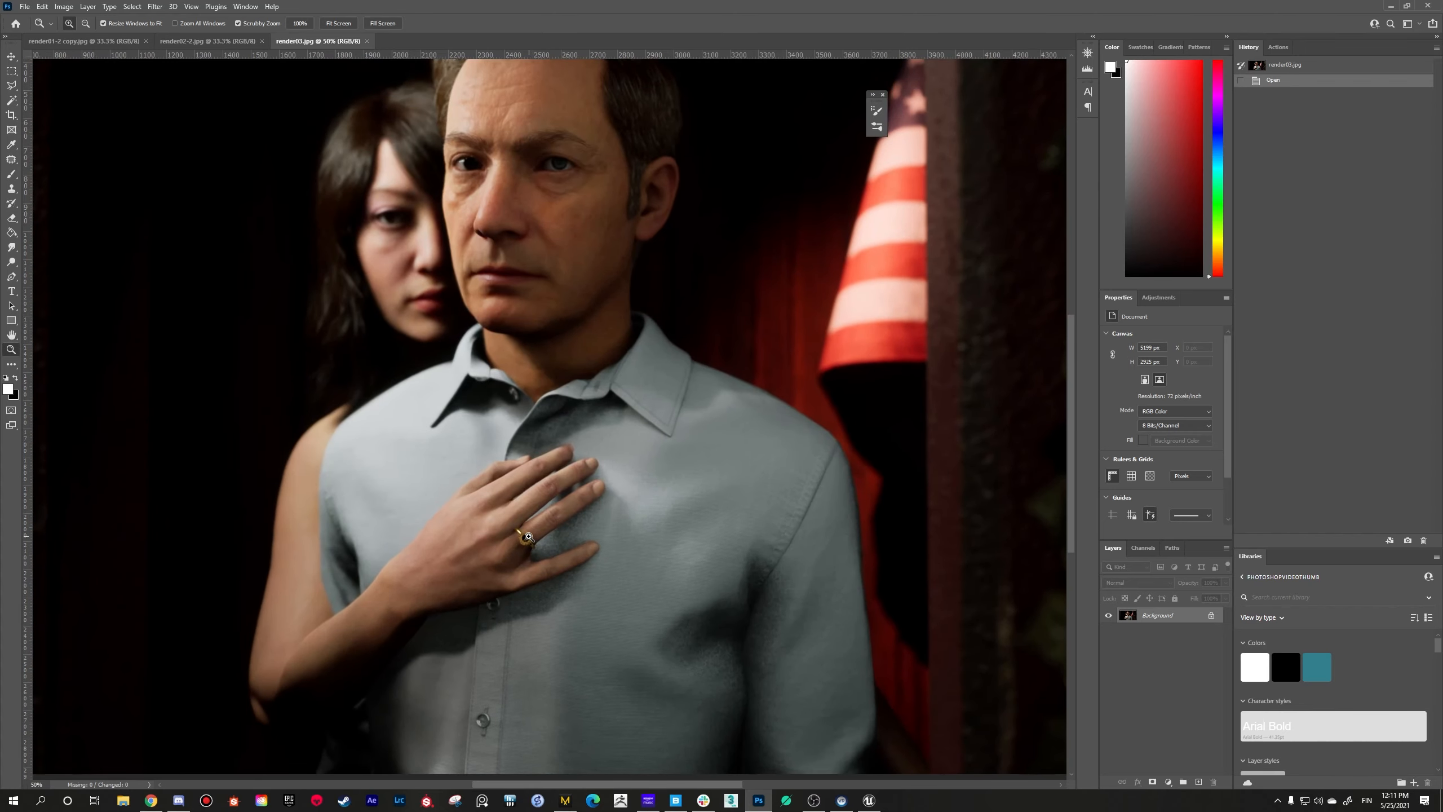
pyautogui.click(528, 536)
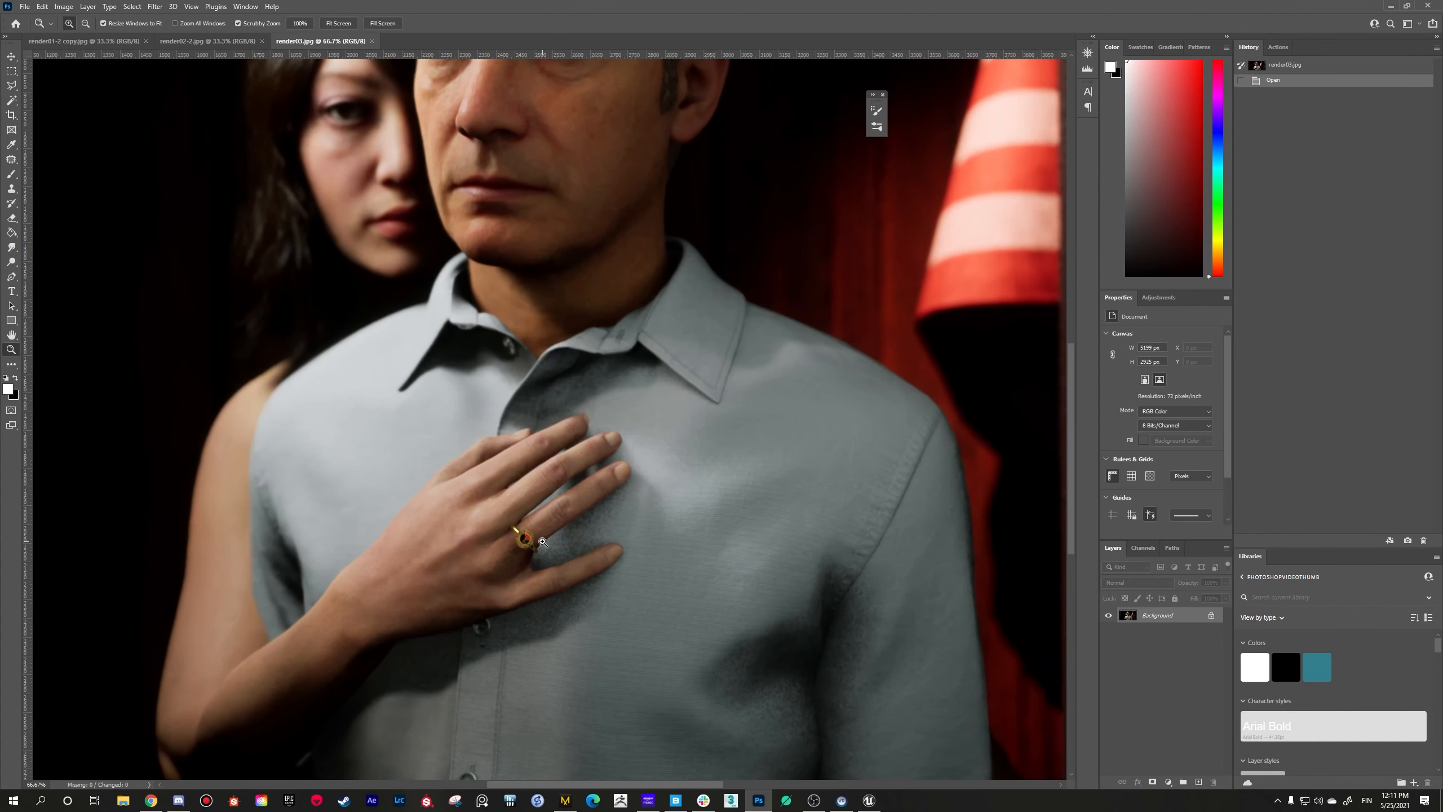
pyautogui.click(543, 542)
pyautogui.click(543, 541)
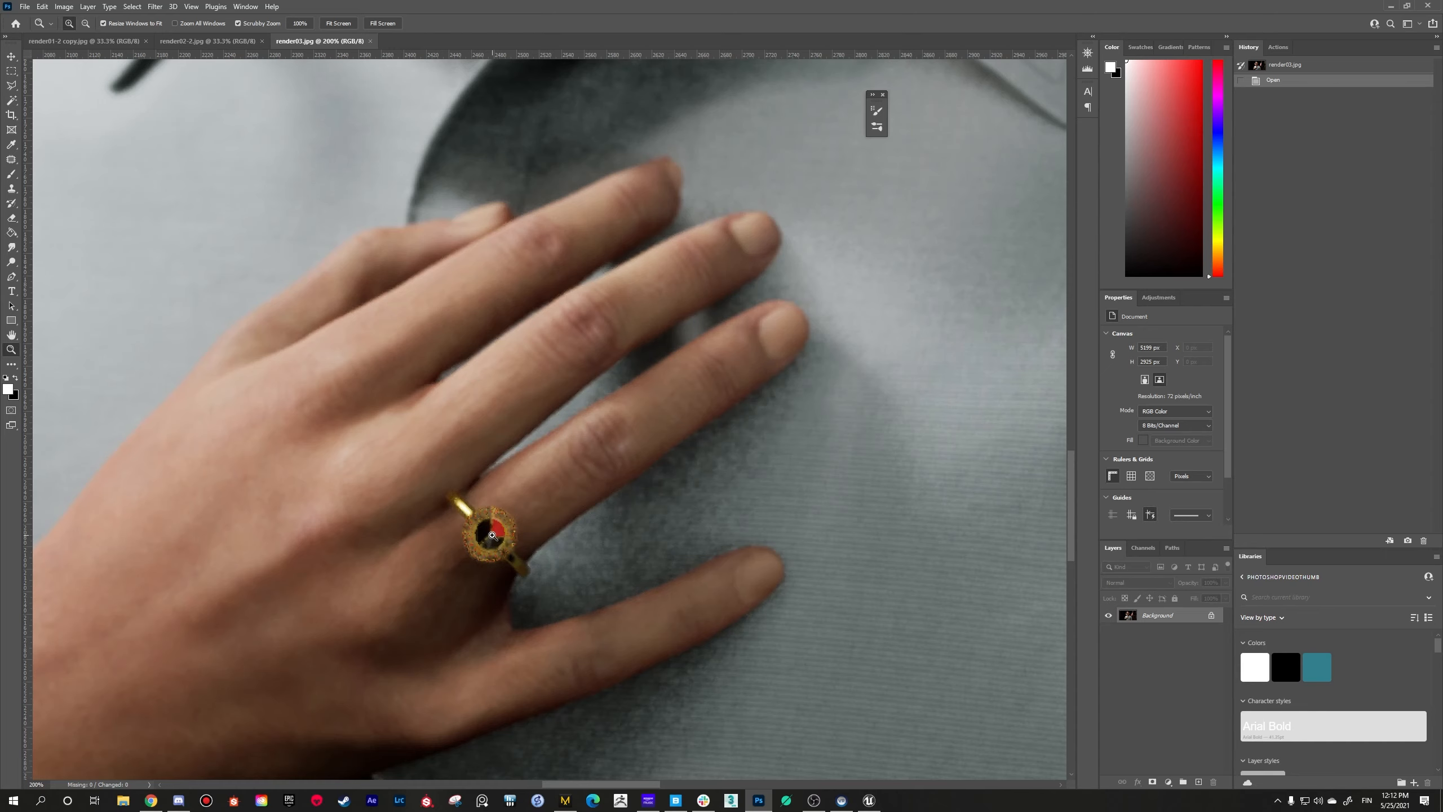
pyautogui.keyDown('alt'); pyautogui.click(493, 534); pyautogui.keyUp('alt')
pyautogui.keyDown('alt'); pyautogui.click(500, 533); pyautogui.keyUp('alt')
pyautogui.keyDown('alt'); pyautogui.click(508, 530); pyautogui.keyUp('alt')
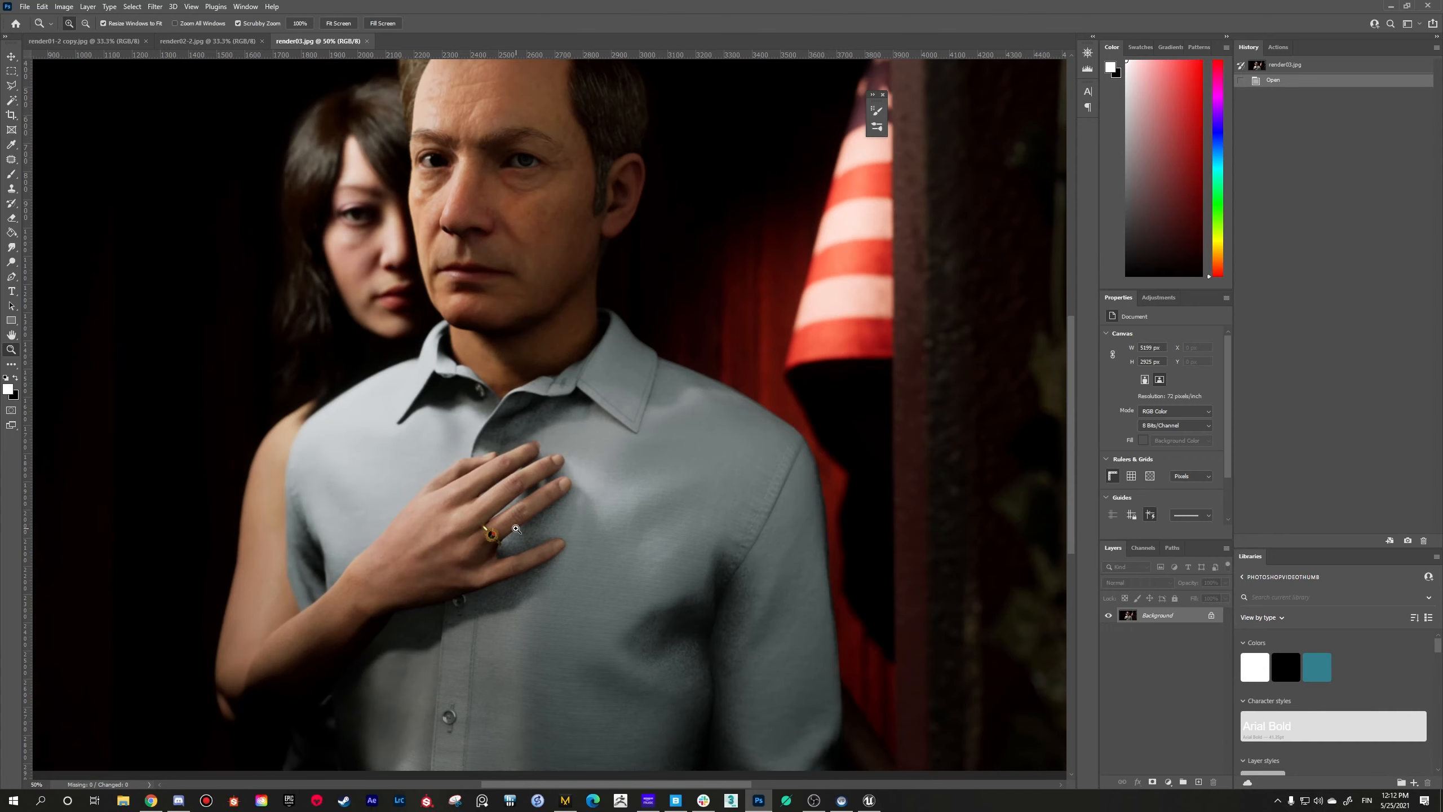
pyautogui.keyDown('alt'); pyautogui.click(515, 531); pyautogui.keyUp('alt')
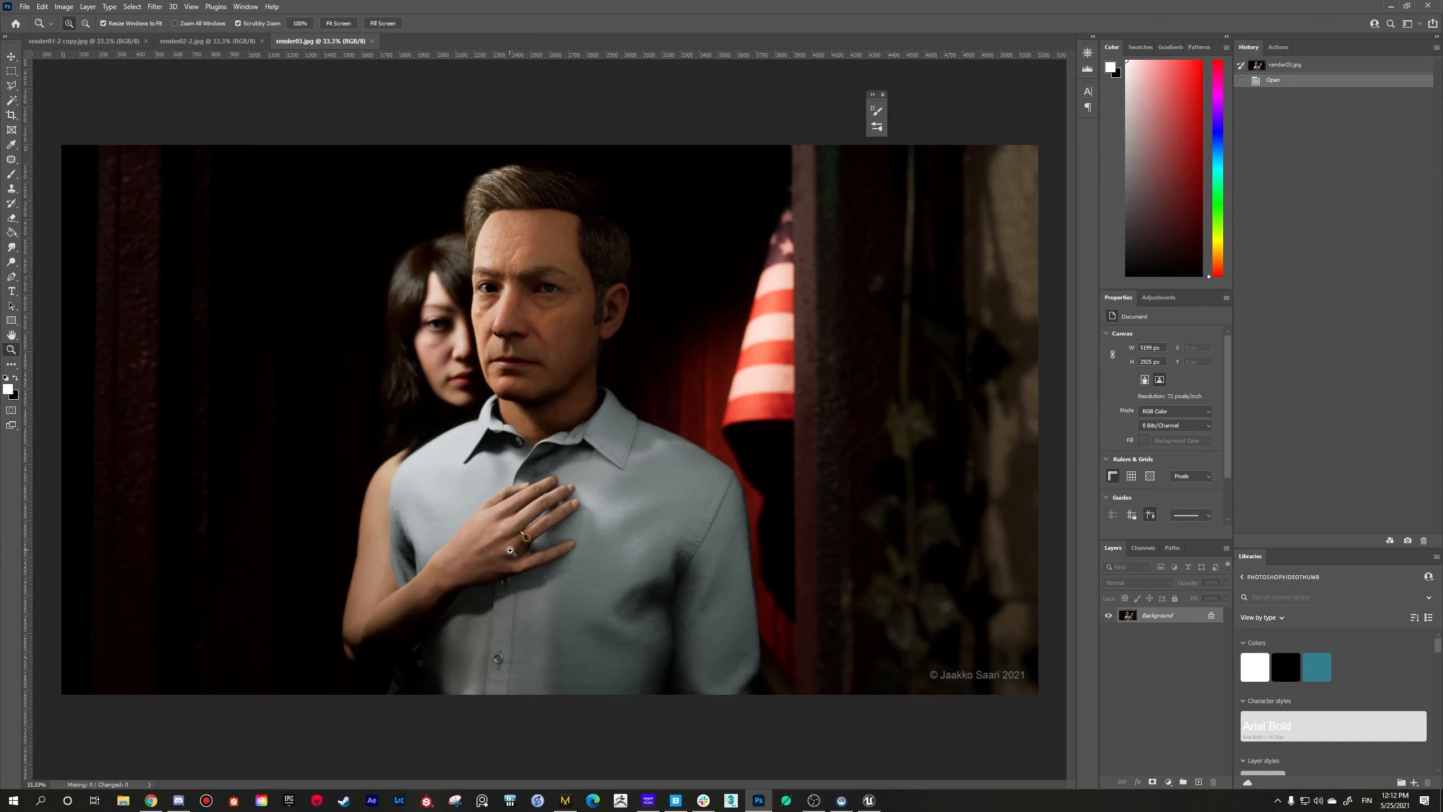
pyautogui.click(511, 550)
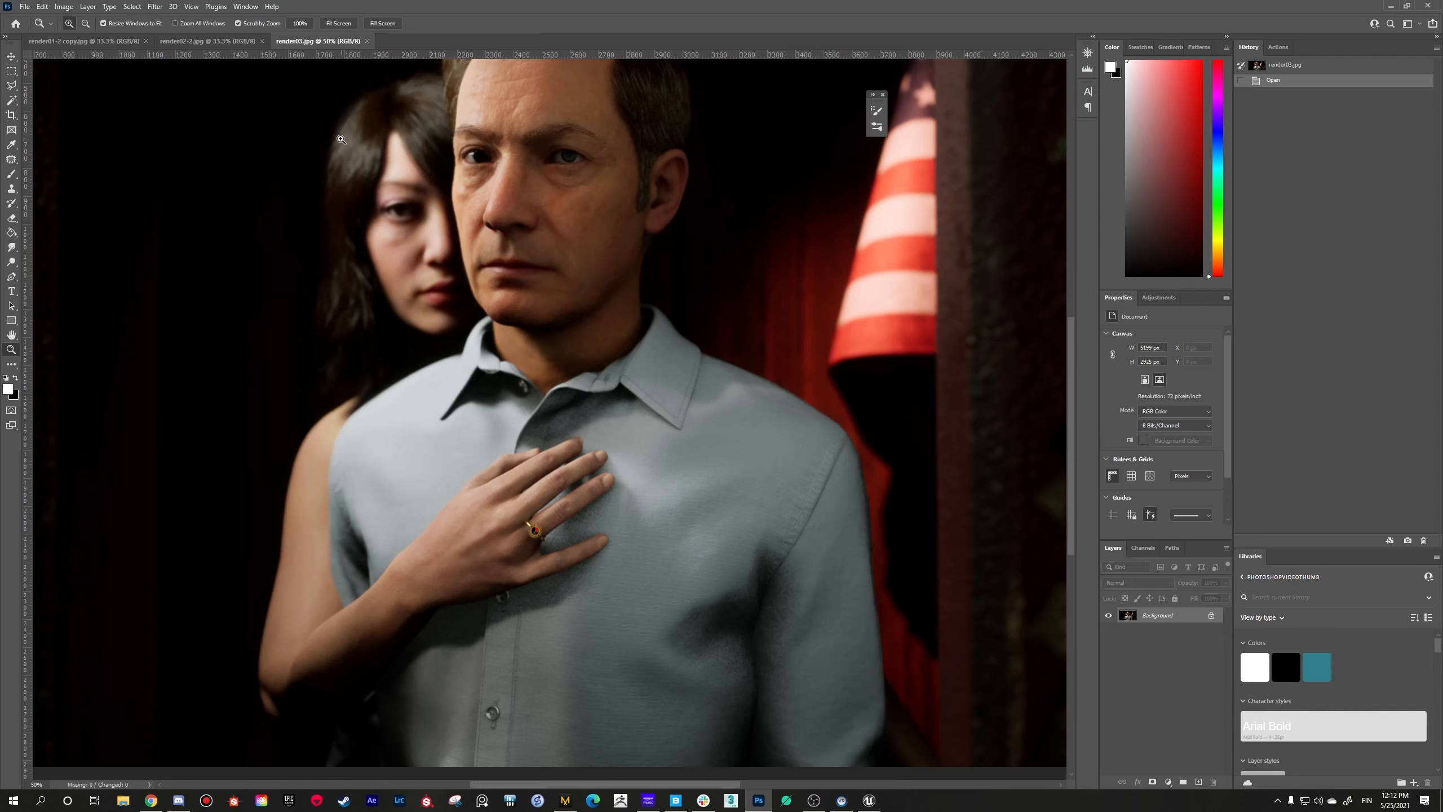
# Step: Switch to render02-2.jpg, move the floating panel slightly aside and examine the woman between the tree trunks at up to 66.7% zoom
pyautogui.click(222, 45)
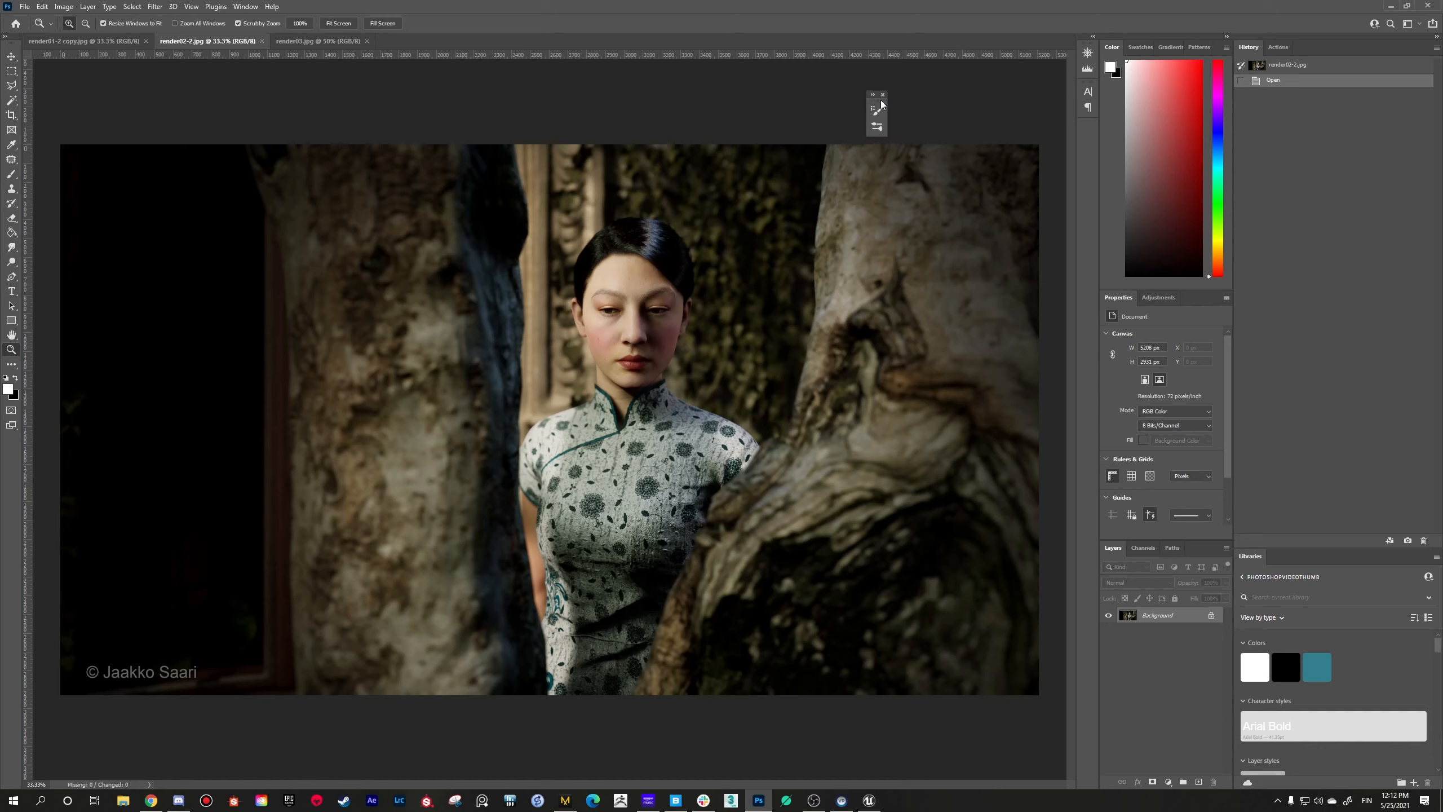
pyautogui.moveTo(882, 103); pyautogui.dragTo(906, 81)
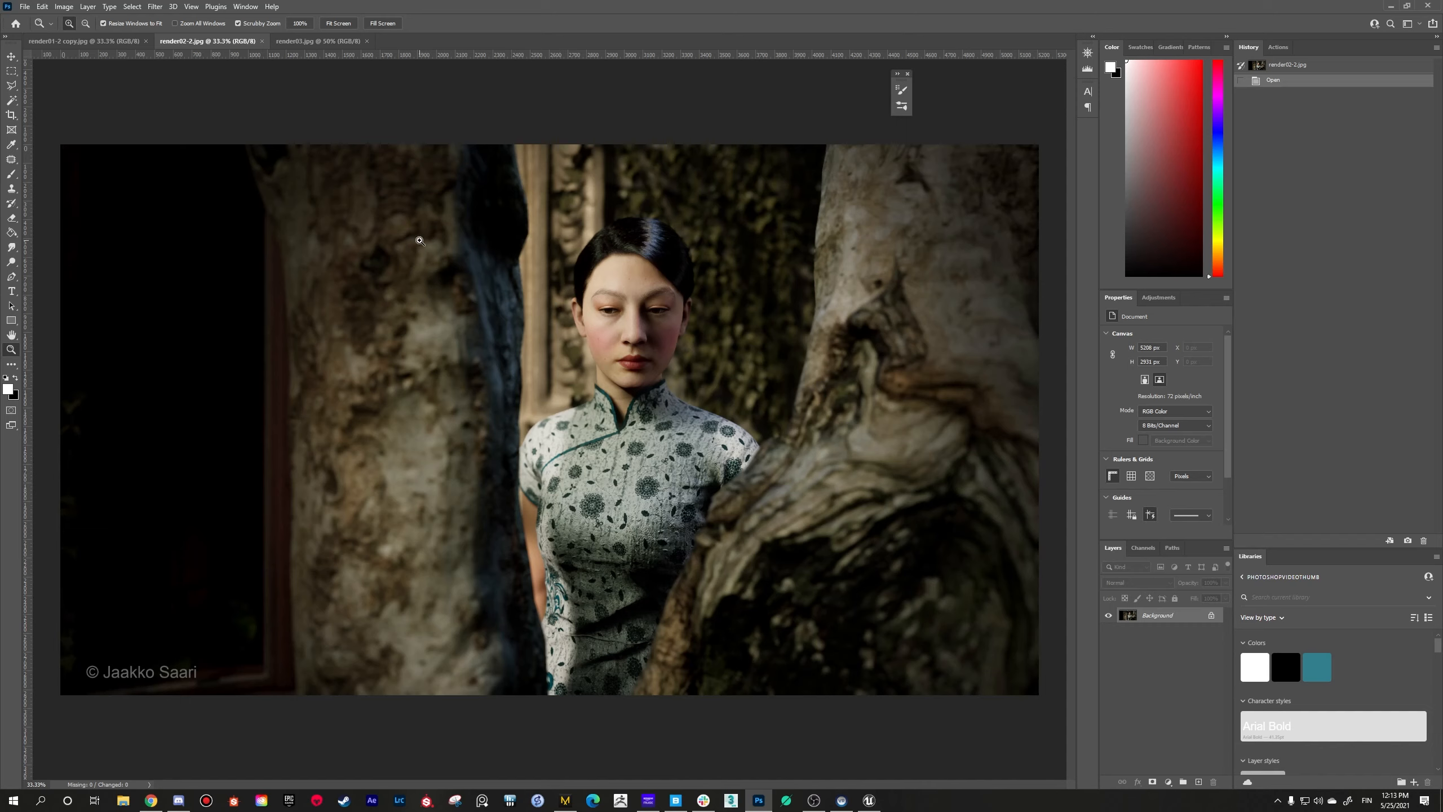
pyautogui.click(586, 313)
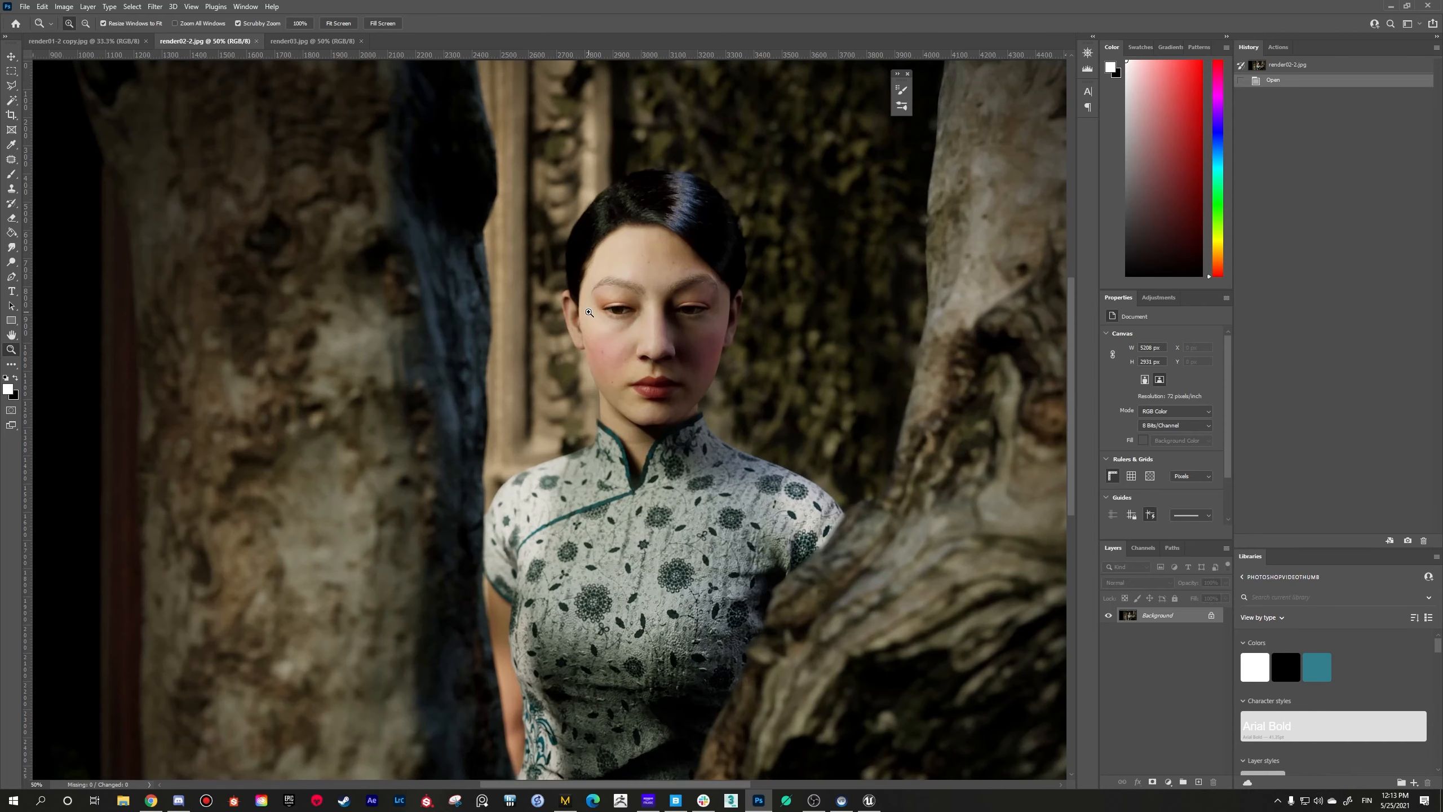
pyautogui.click(589, 313)
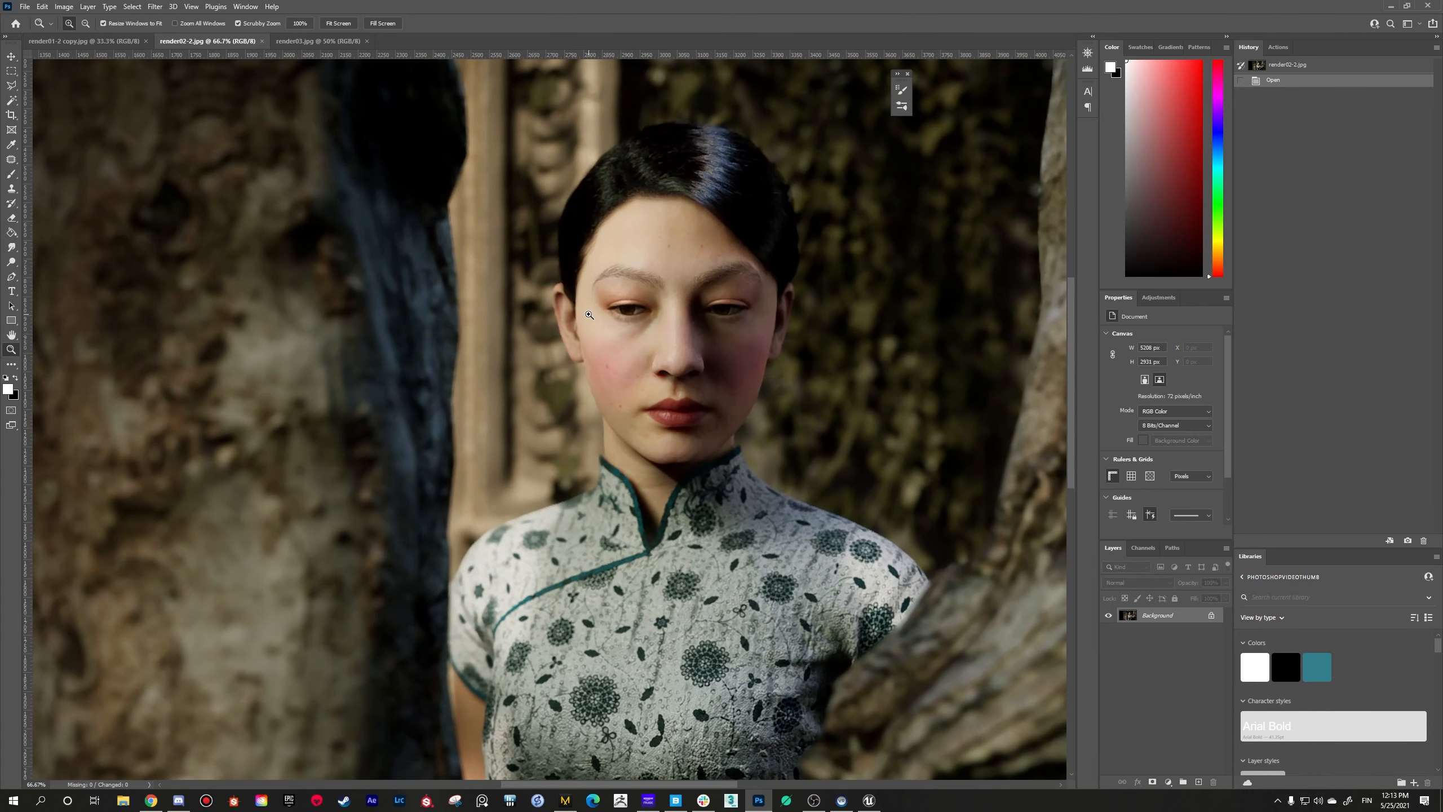
pyautogui.rightClick(557, 324)
pyautogui.click(568, 385)
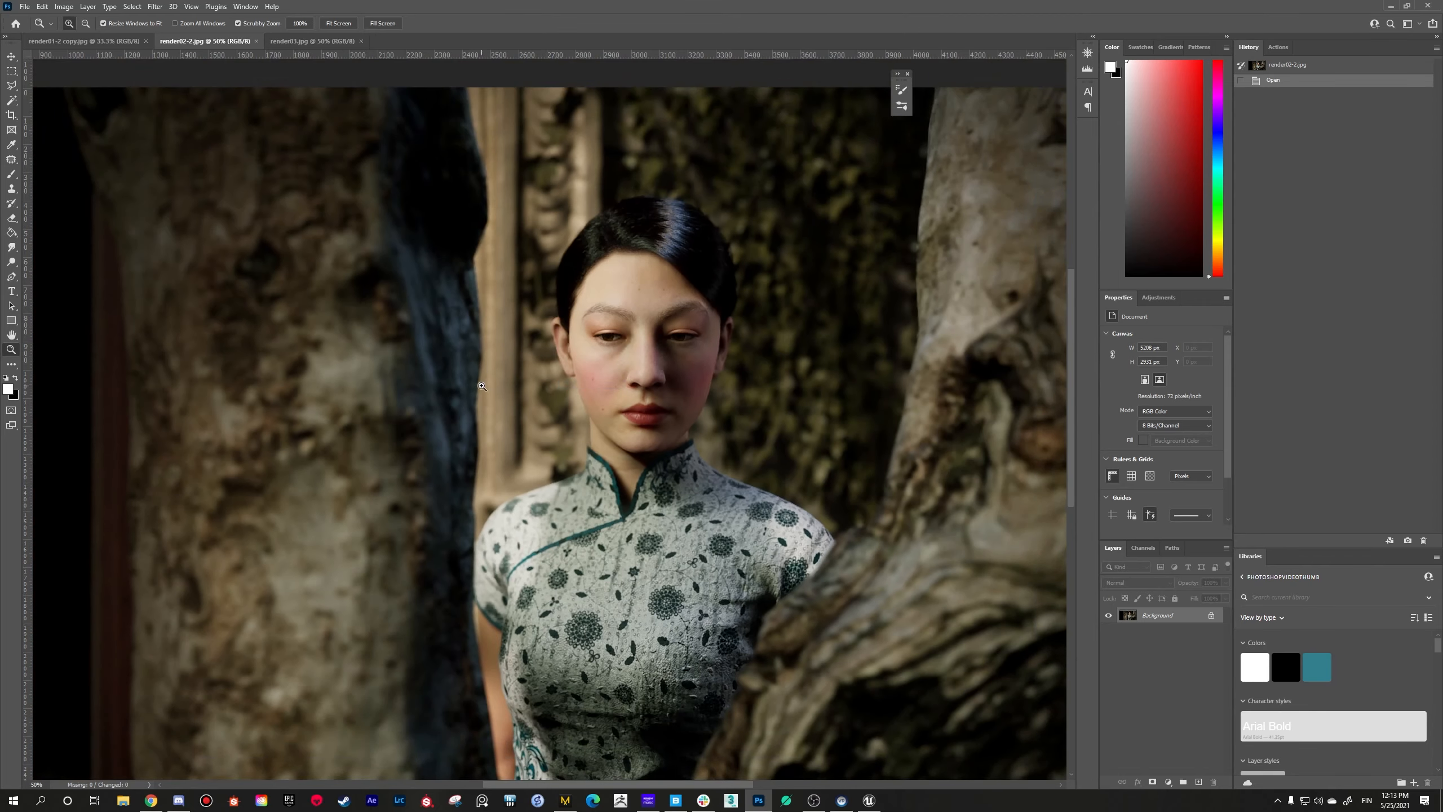
# Step: Examine the woman between the tree trunks in render02-2.jpg at 66.7% zoom, then view her at 50%
pyautogui.click(484, 385)
pyautogui.rightClick(499, 392)
pyautogui.click(517, 451)
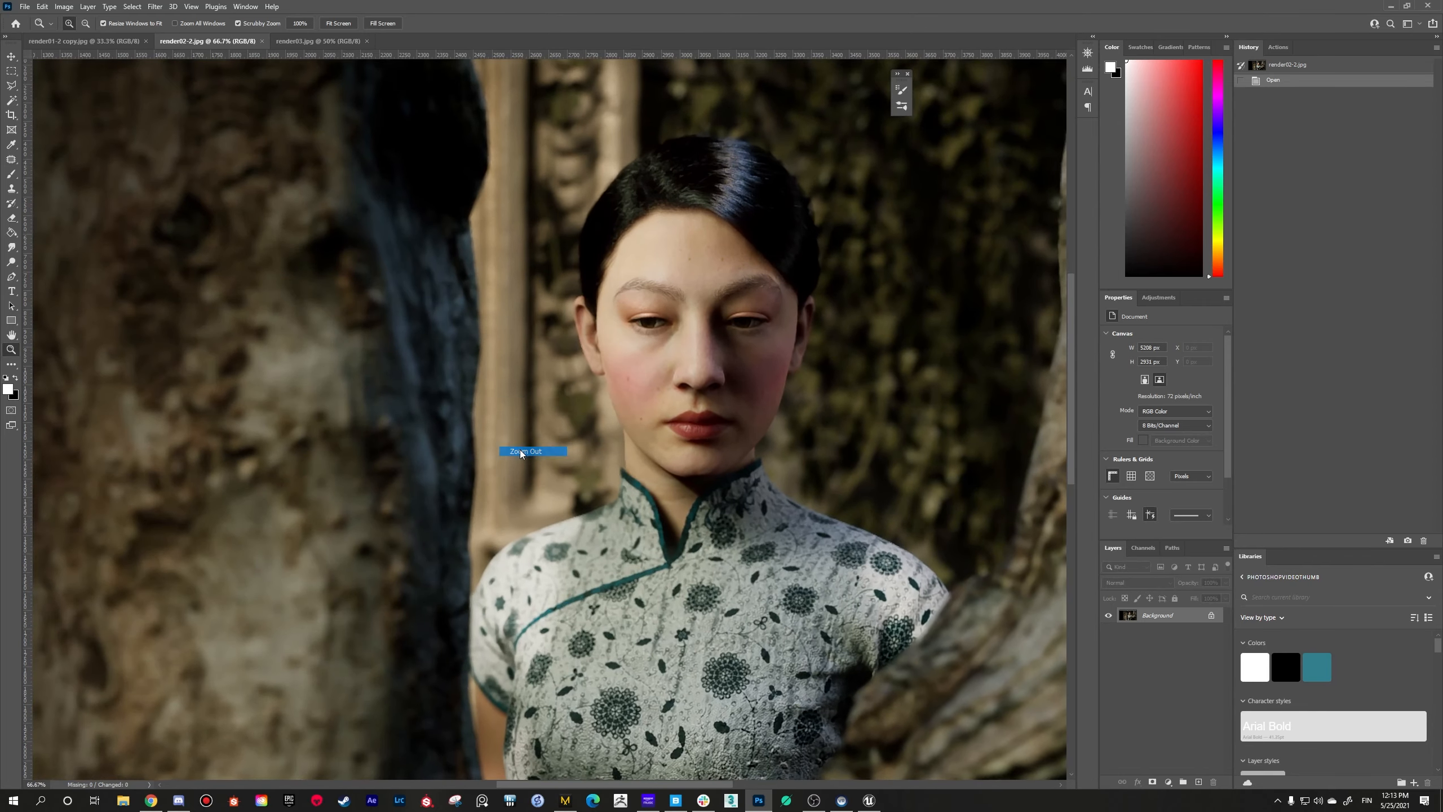
pyautogui.rightClick(512, 472)
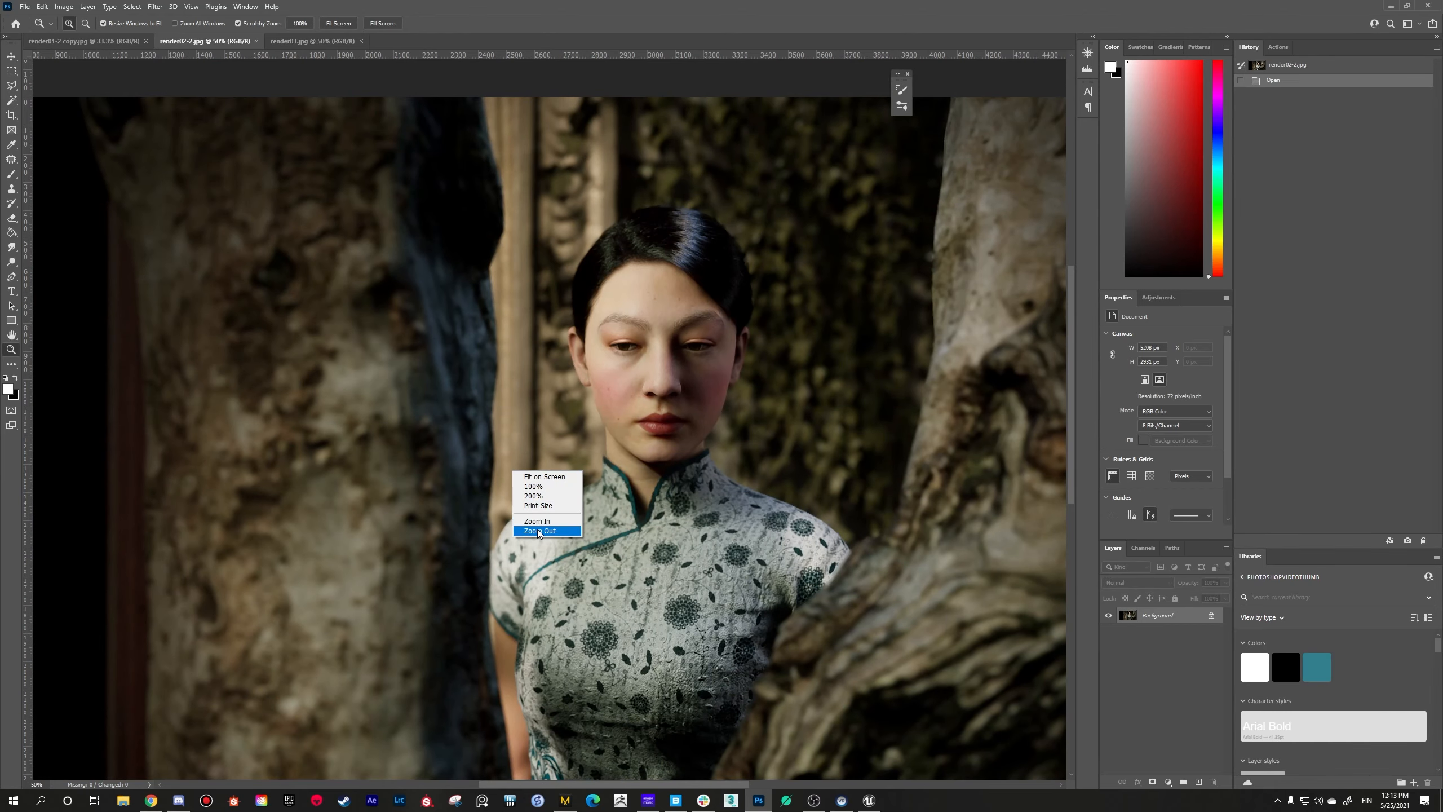
pyautogui.click(539, 505)
pyautogui.click(601, 341)
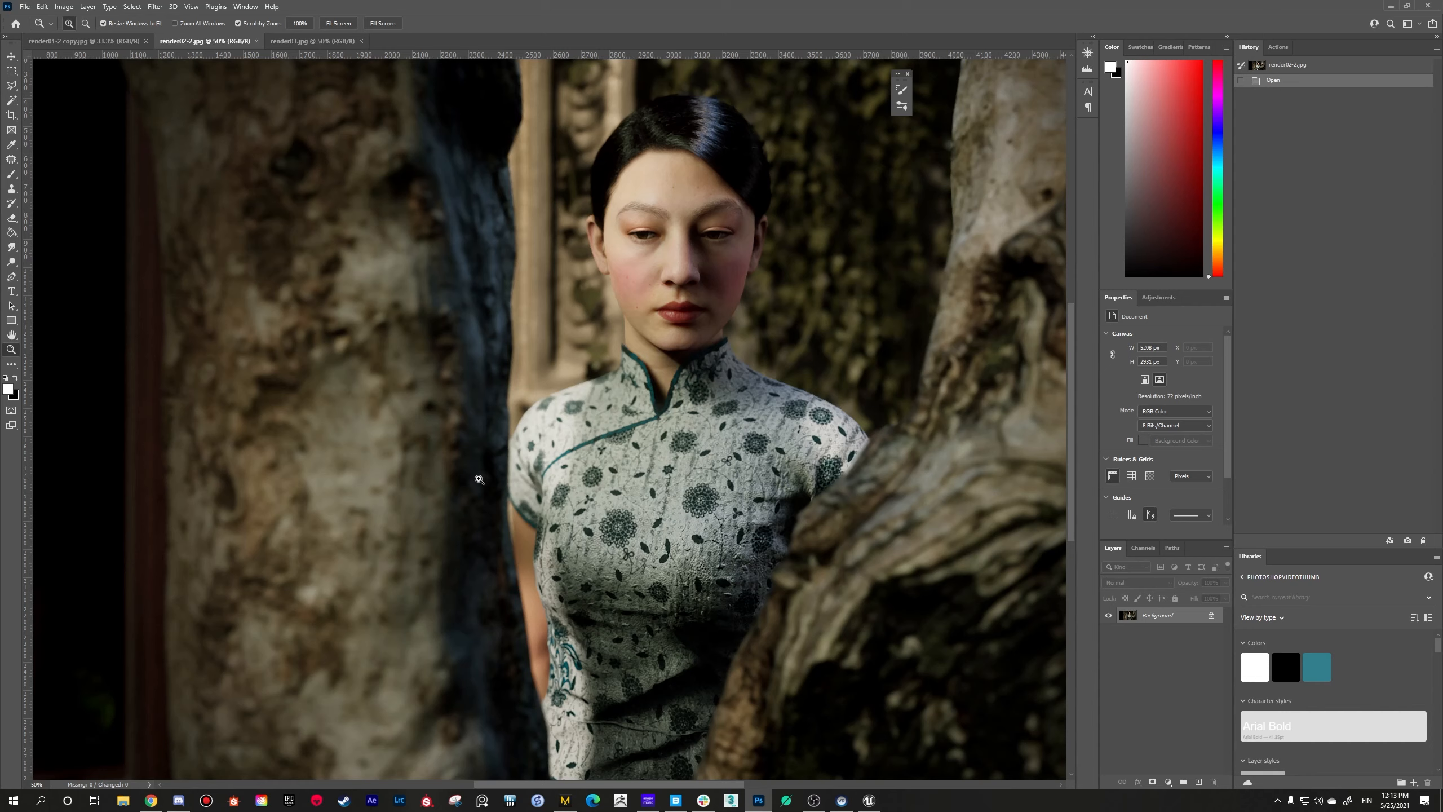
pyautogui.rightClick(572, 595)
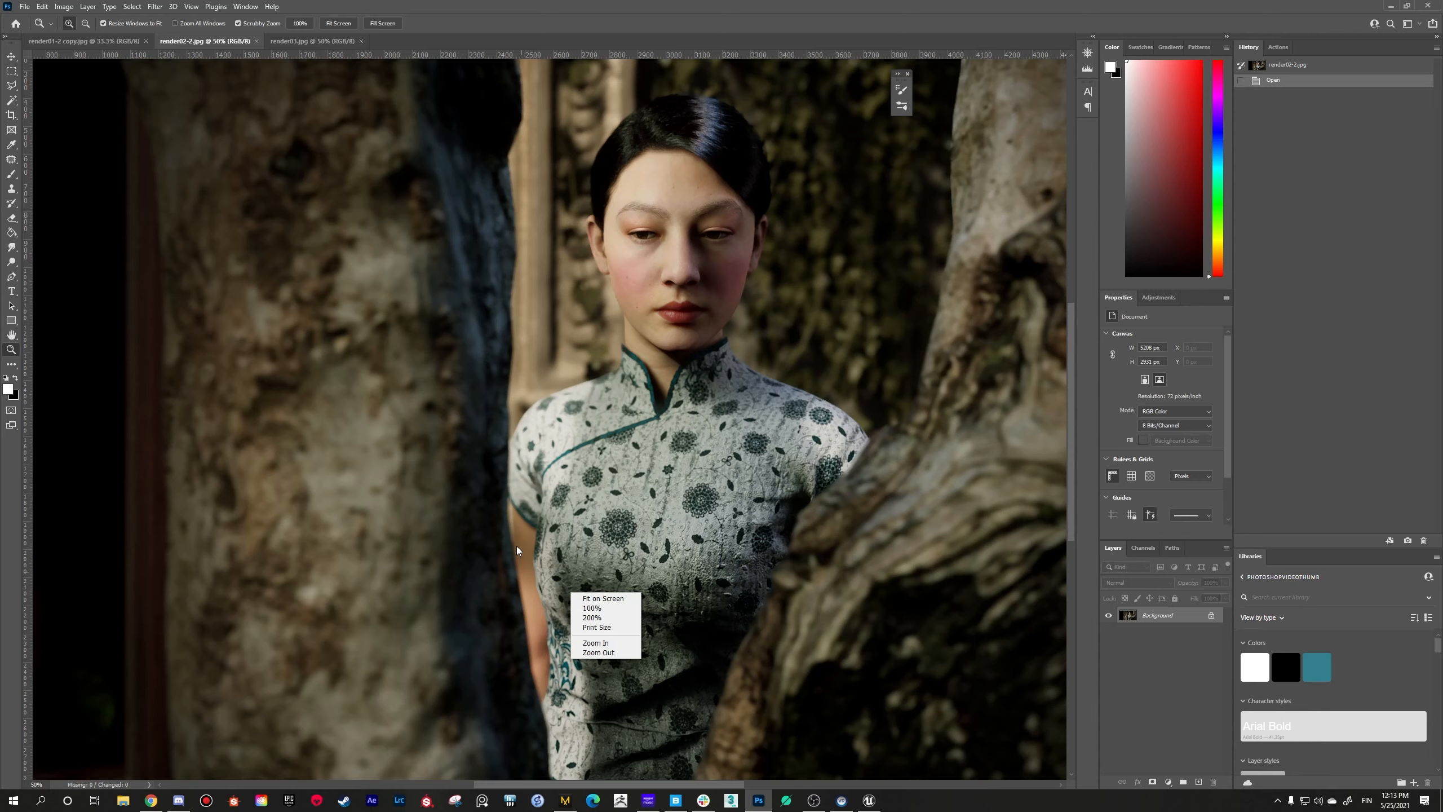
# Step: Switch to render01-2 copy.jpg and examine the seated woman's dress, magnifying the collar and shoulder fabric up to 300%
pyautogui.click(132, 46)
pyautogui.click(134, 46)
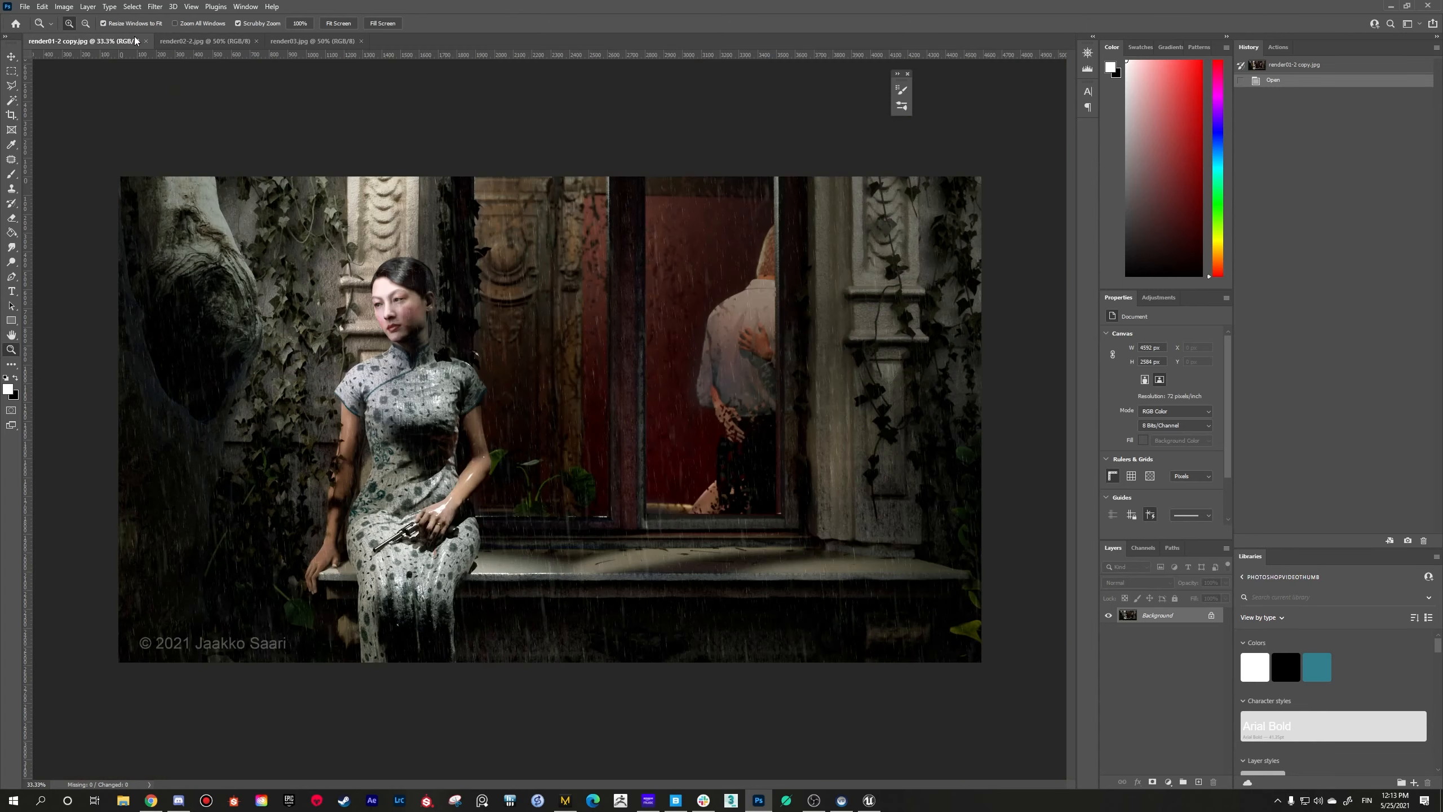
pyautogui.click(428, 504)
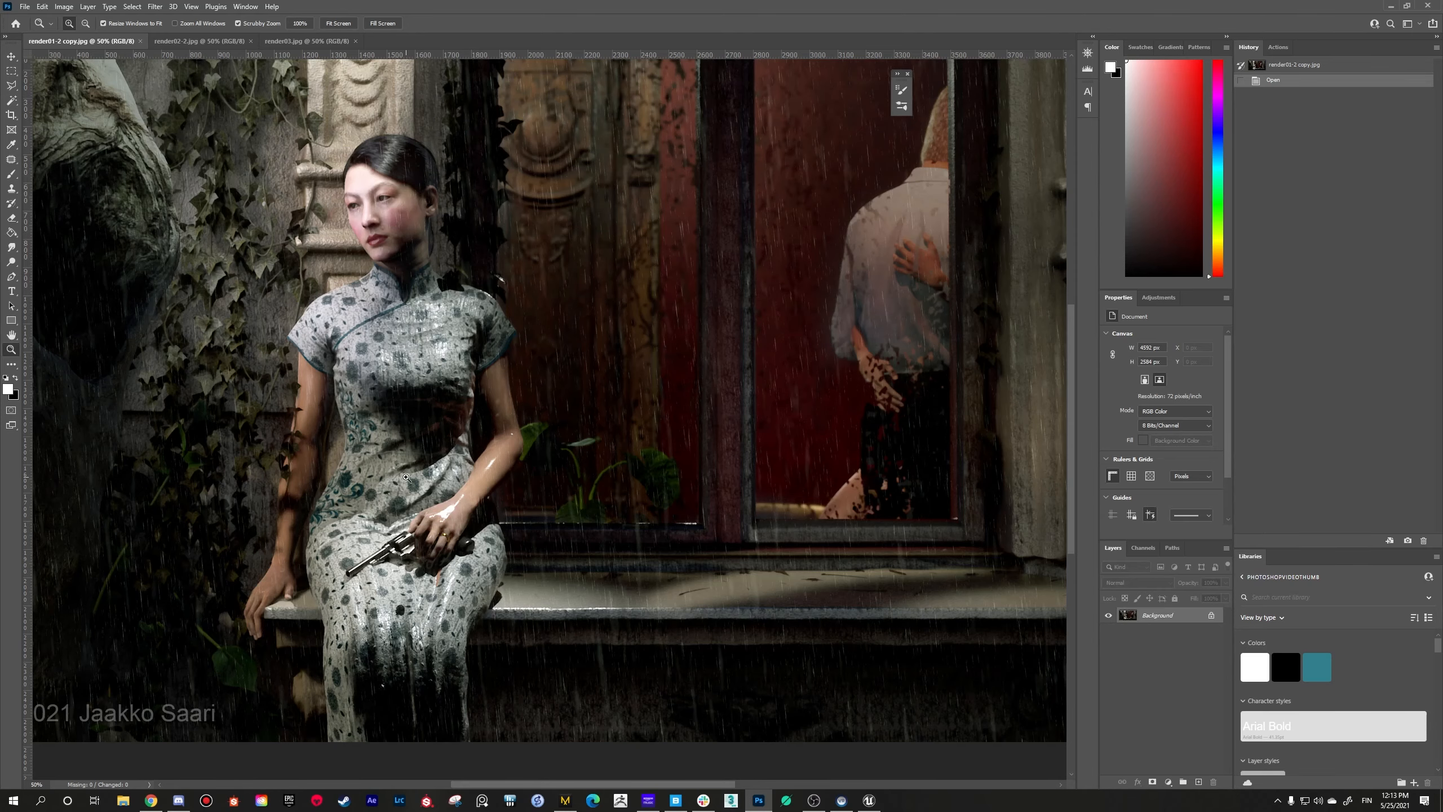
pyautogui.click(428, 502)
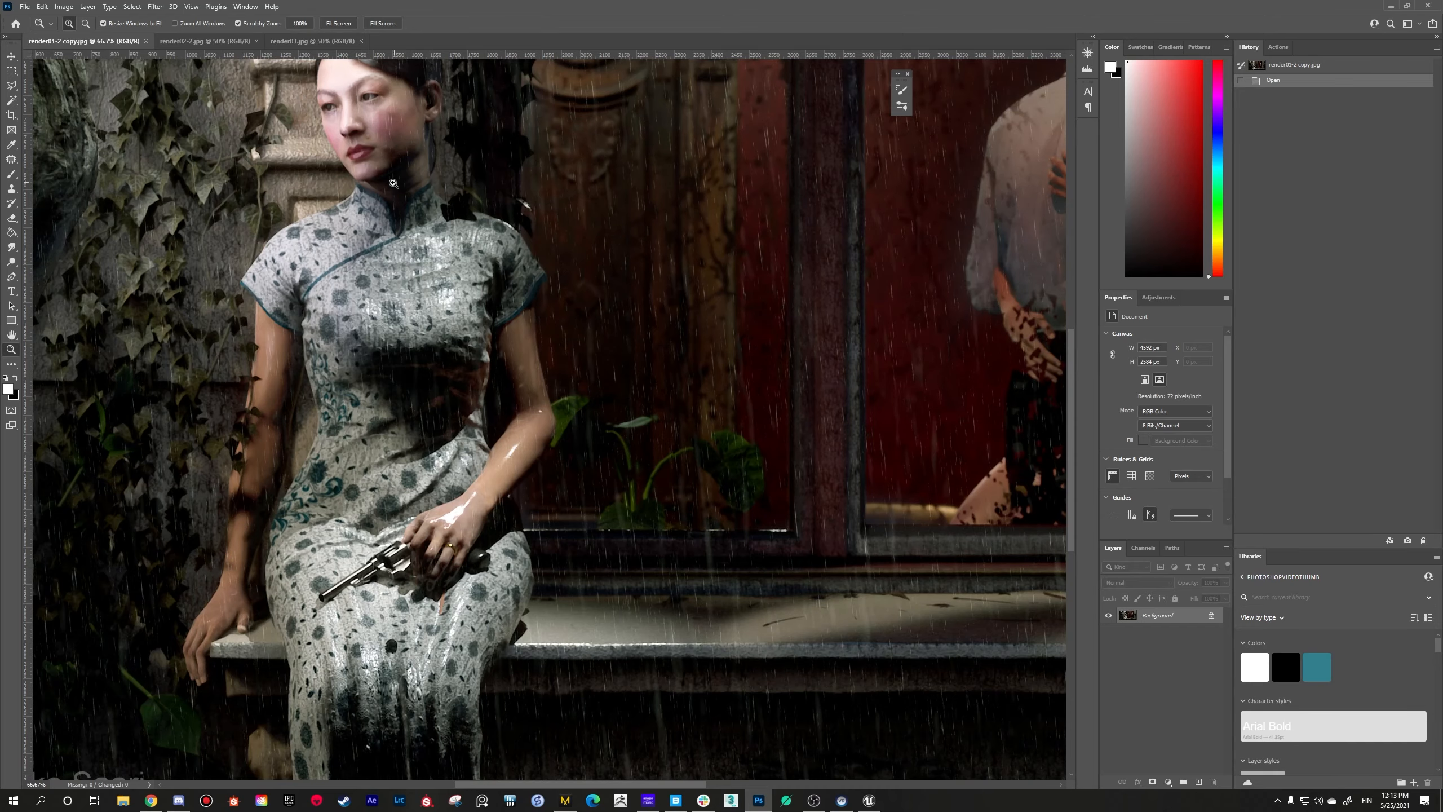
pyautogui.click(380, 199)
pyautogui.click(379, 198)
pyautogui.click(402, 202)
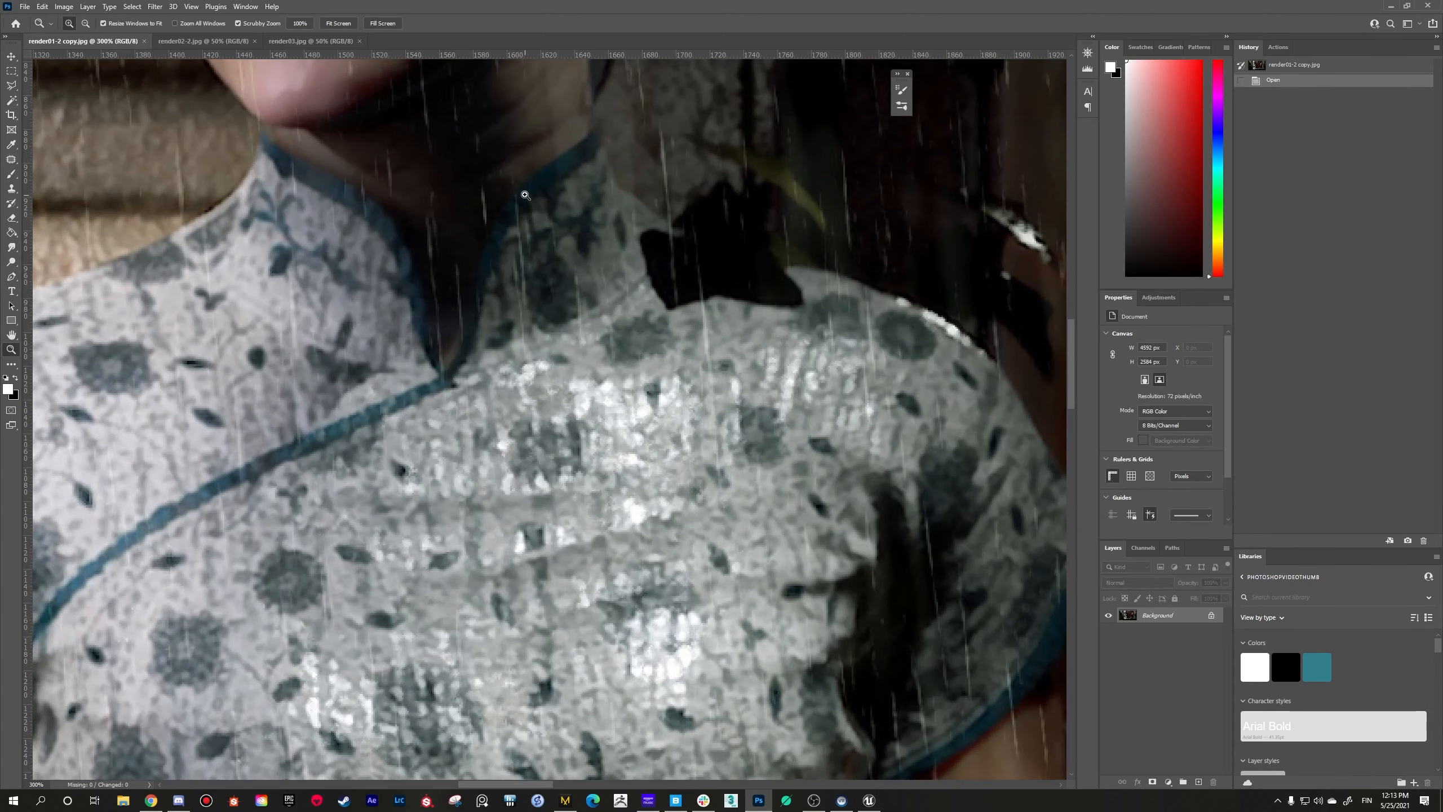
# Step: Zoom out from the dress fabric to 66.7% to view the seated woman's face and upper body
pyautogui.rightClick(499, 339)
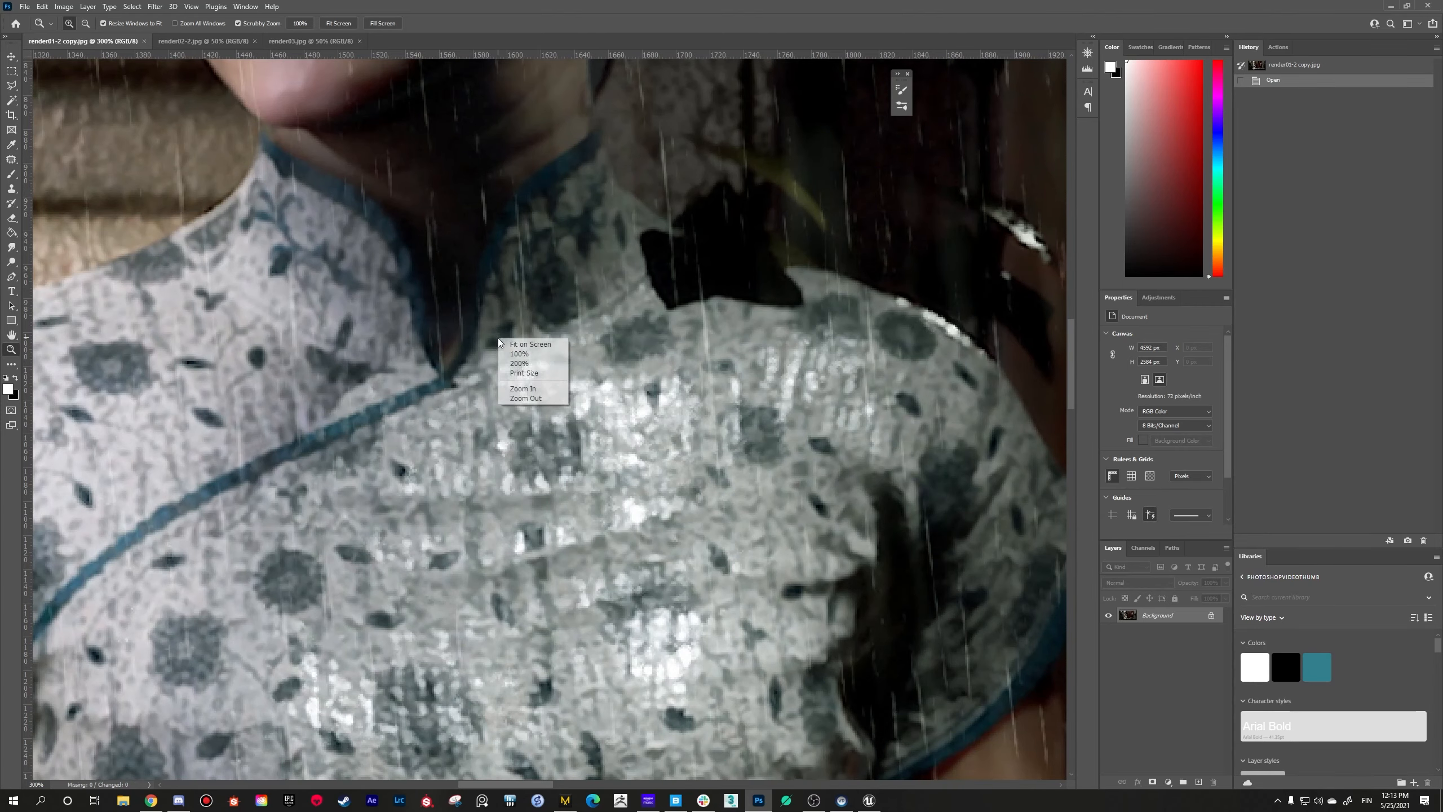
pyautogui.click(518, 398)
pyautogui.rightClick(532, 440)
pyautogui.click(547, 498)
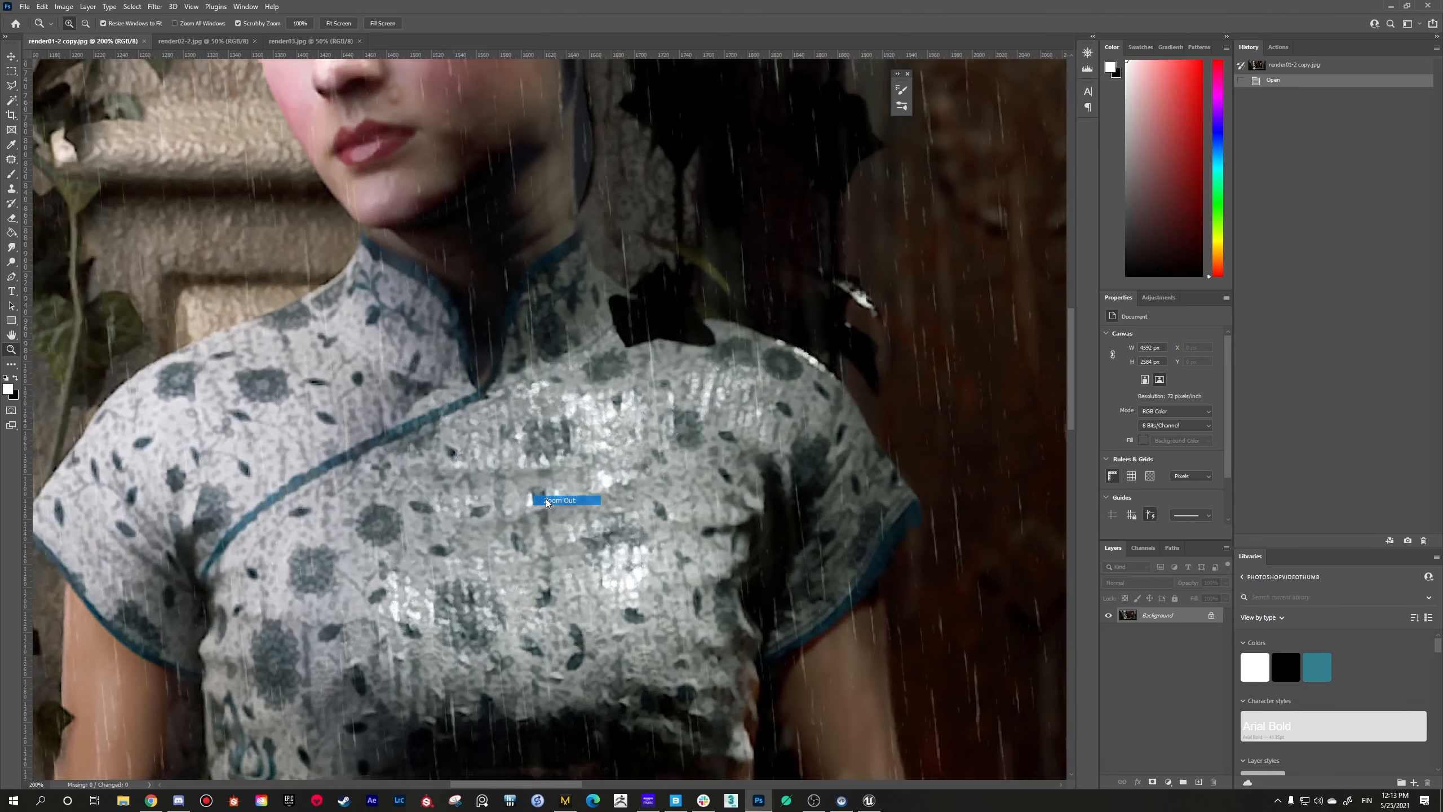
pyautogui.rightClick(562, 530)
pyautogui.click(597, 589)
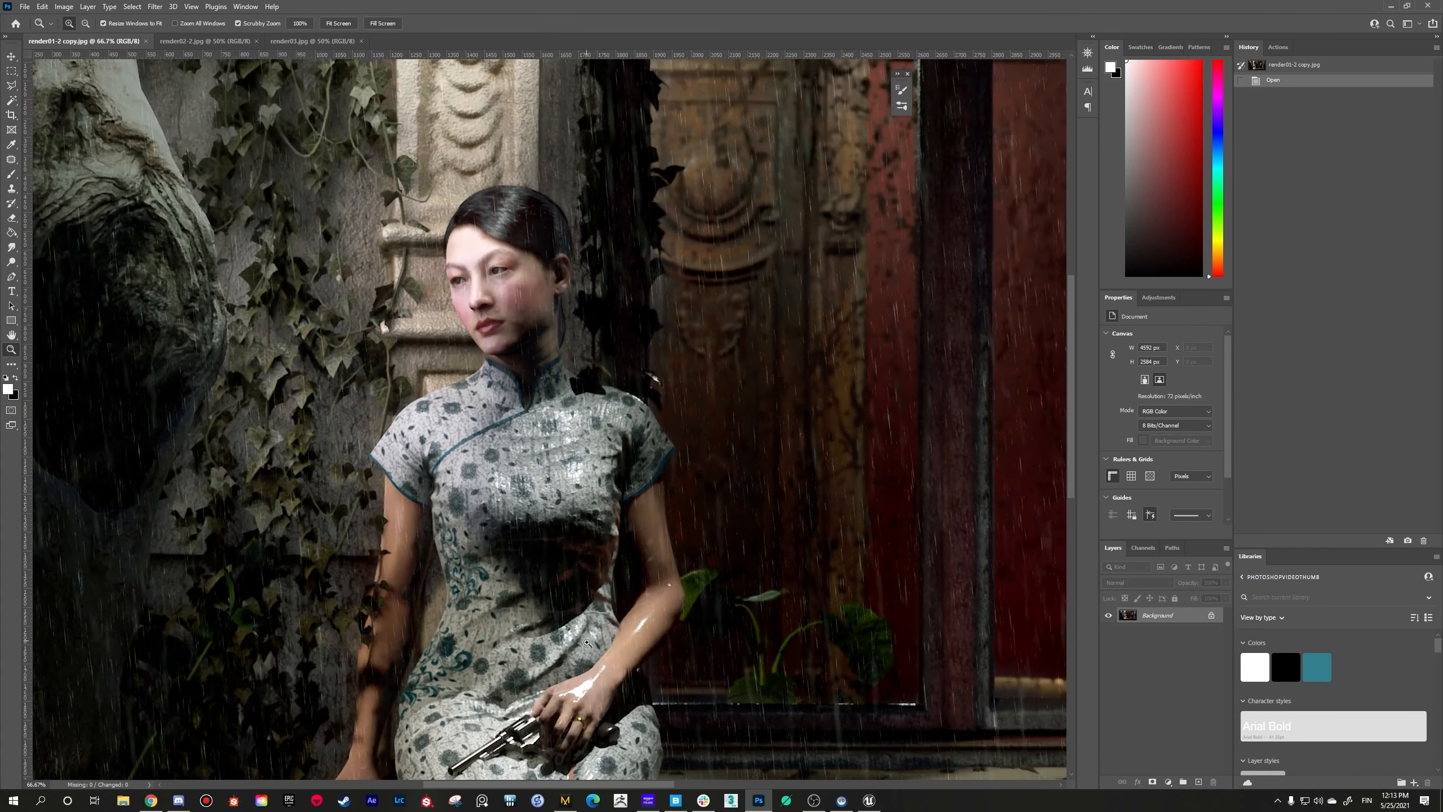
# Step: Examine the seated woman's hand and lap in render01-2 copy.jpg, then frame her whole figure at 50% zoom
pyautogui.rightClick(596, 639)
pyautogui.click(611, 698)
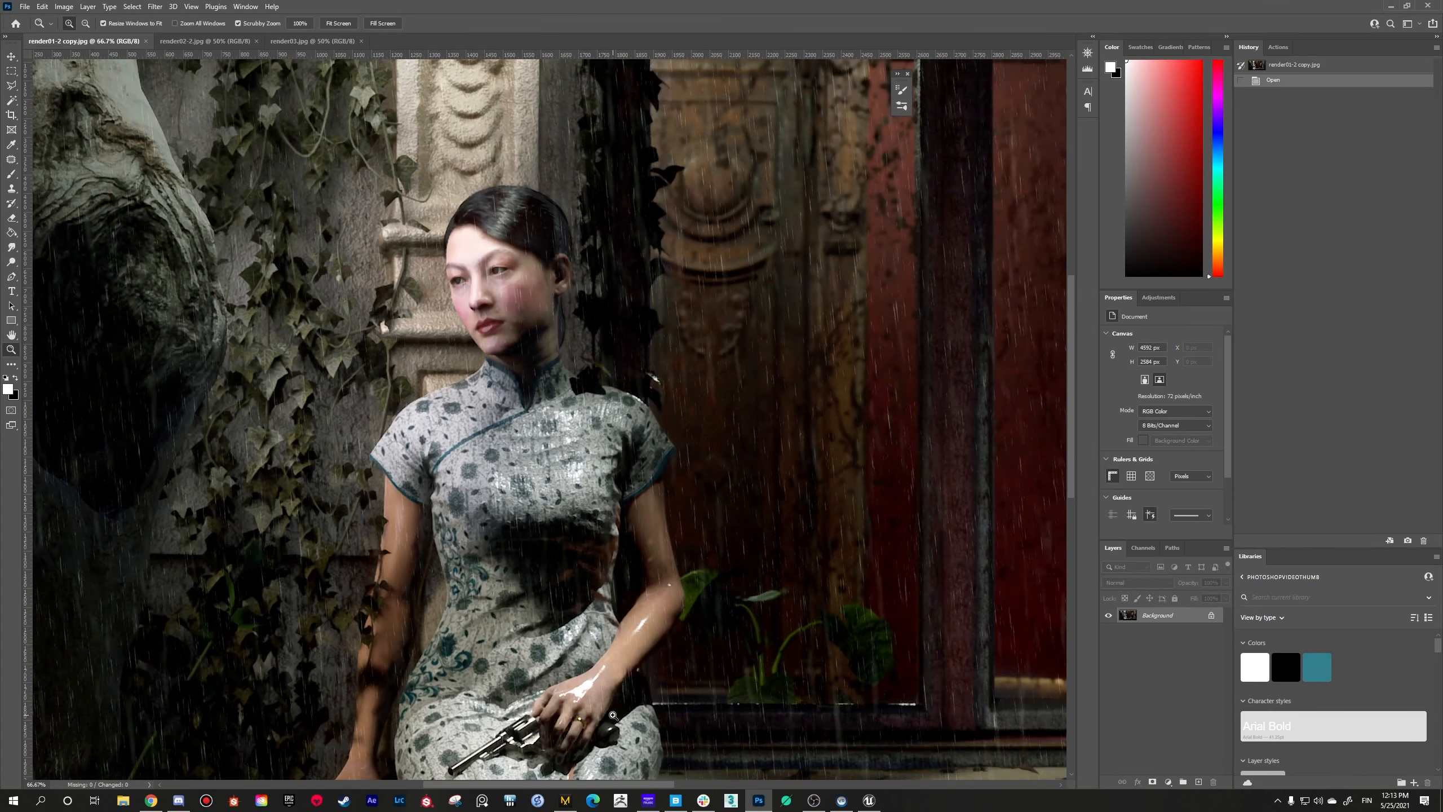
pyautogui.rightClick(600, 678)
pyautogui.click(615, 737)
pyautogui.click(566, 697)
pyautogui.rightClick(564, 688)
pyautogui.click(570, 750)
pyautogui.click(545, 750)
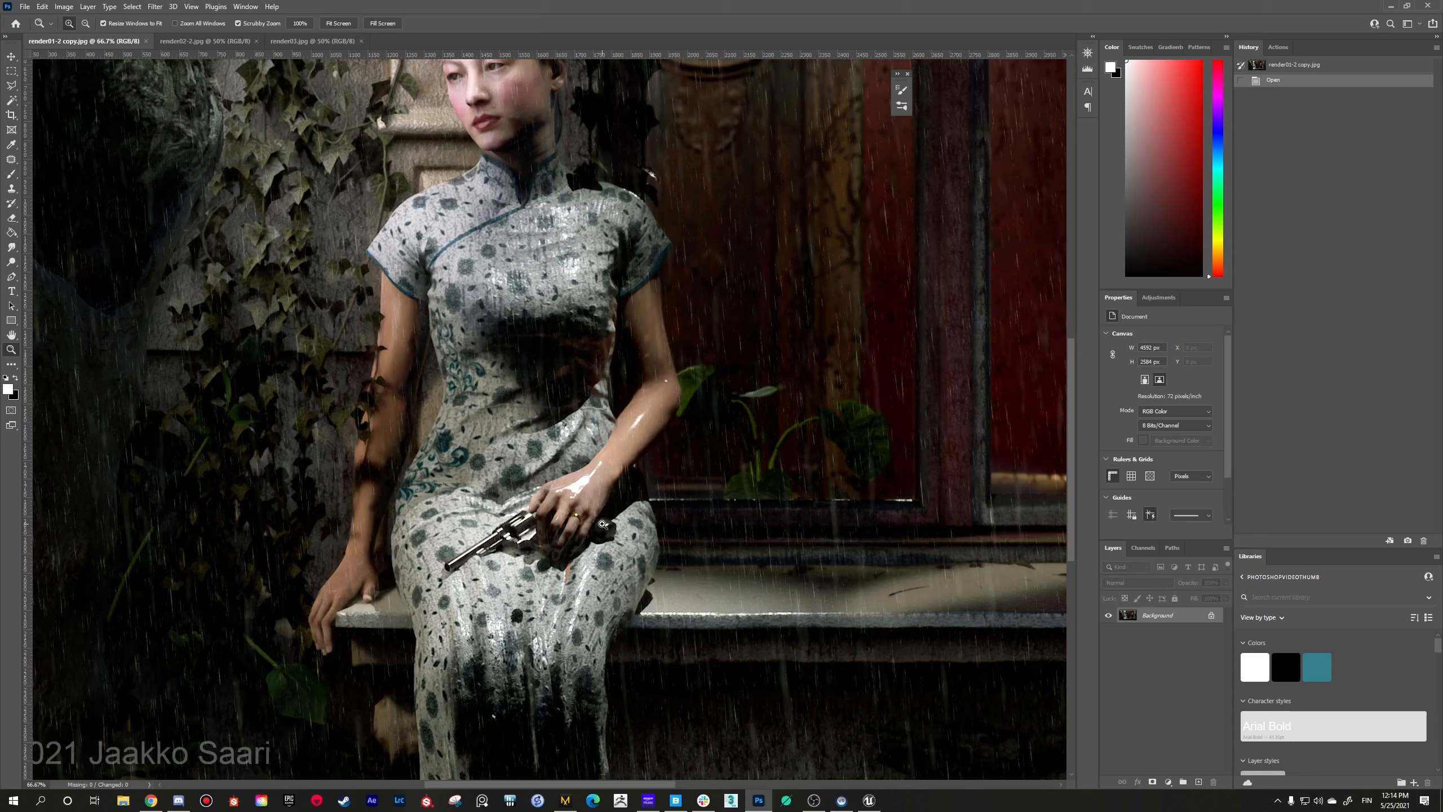
pyautogui.rightClick(591, 543)
pyautogui.click(617, 607)
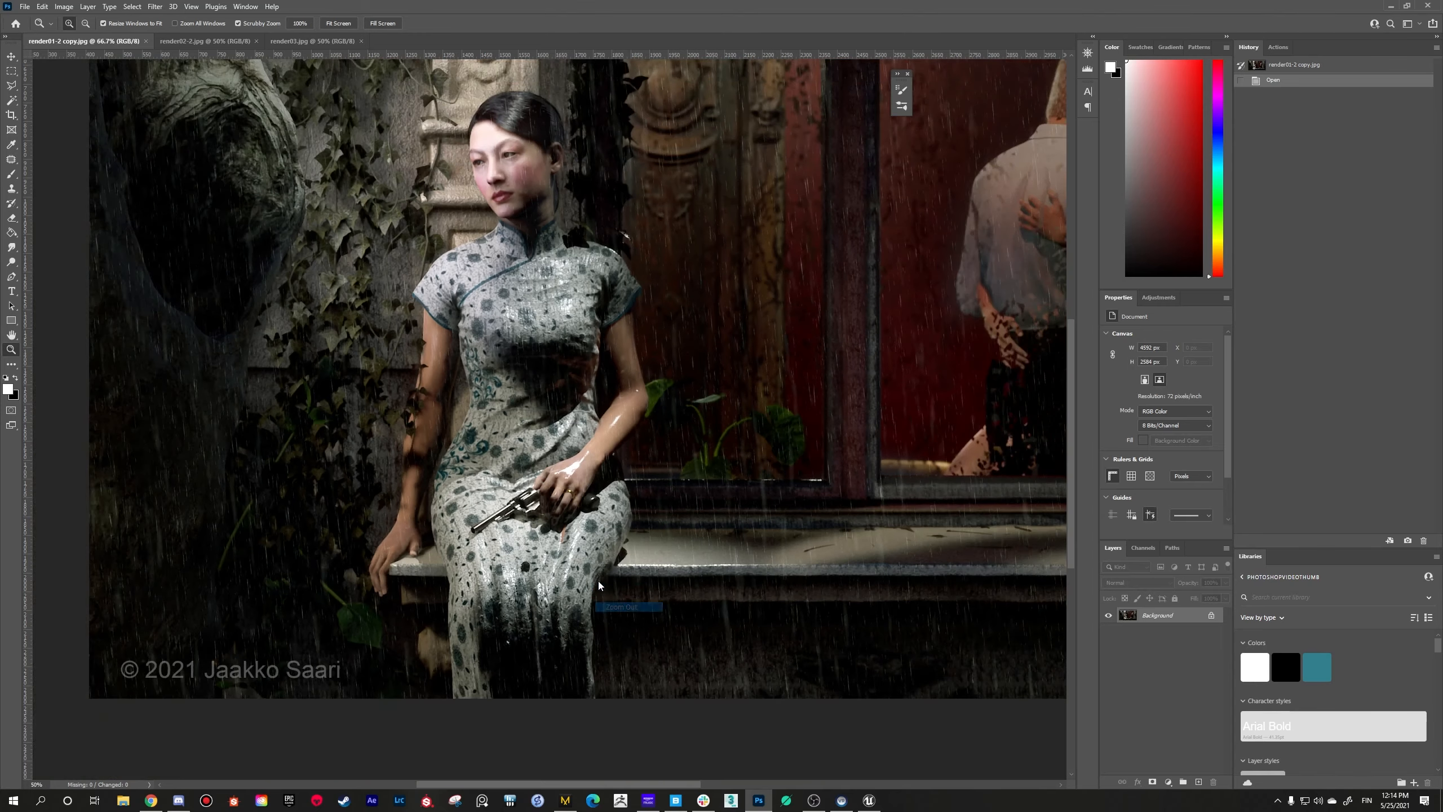
# Step: Inspect the revolver and the ringed hand in render01-2 copy.jpg at 100% zoom, then zoom back out beyond 50%
pyautogui.click(604, 543)
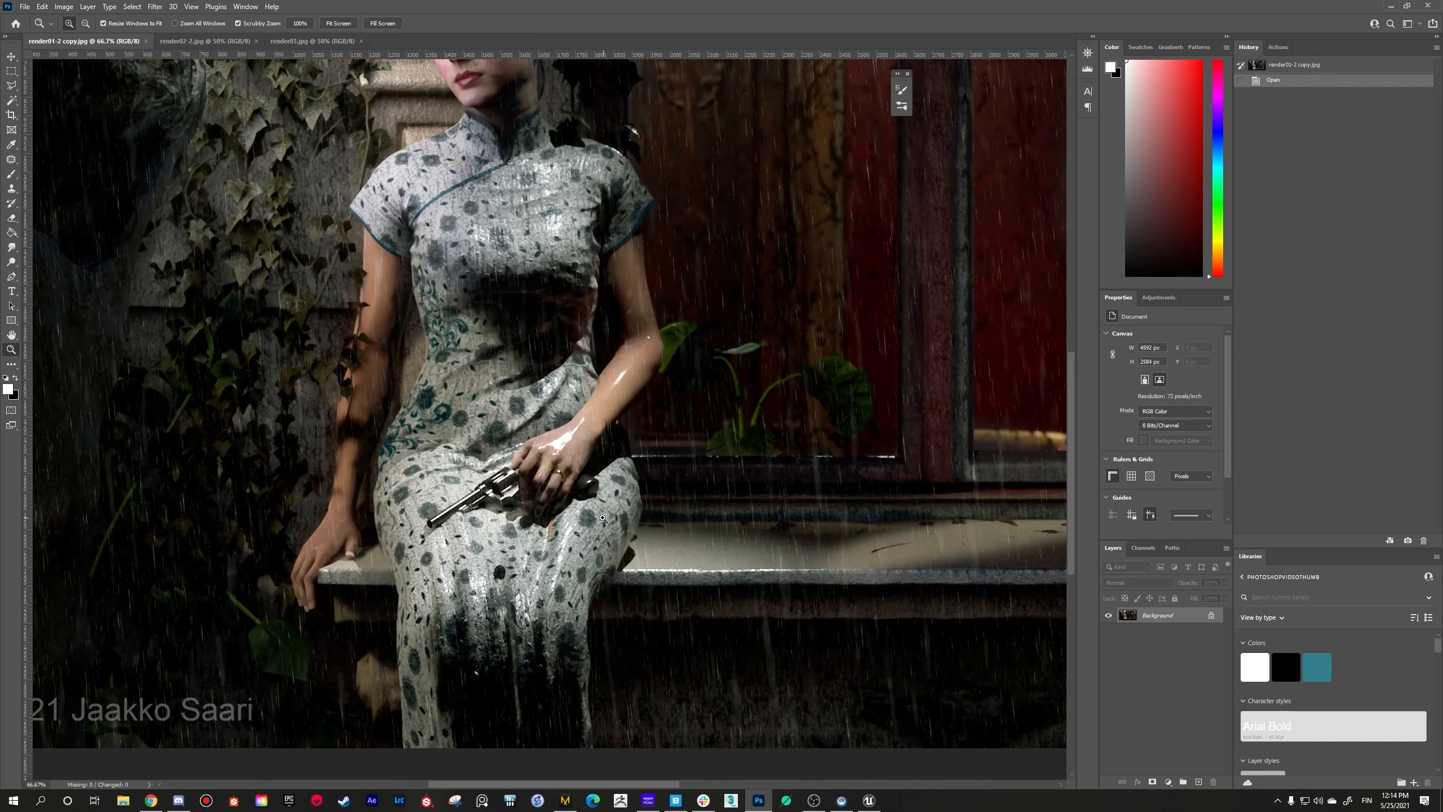
pyautogui.rightClick(578, 534)
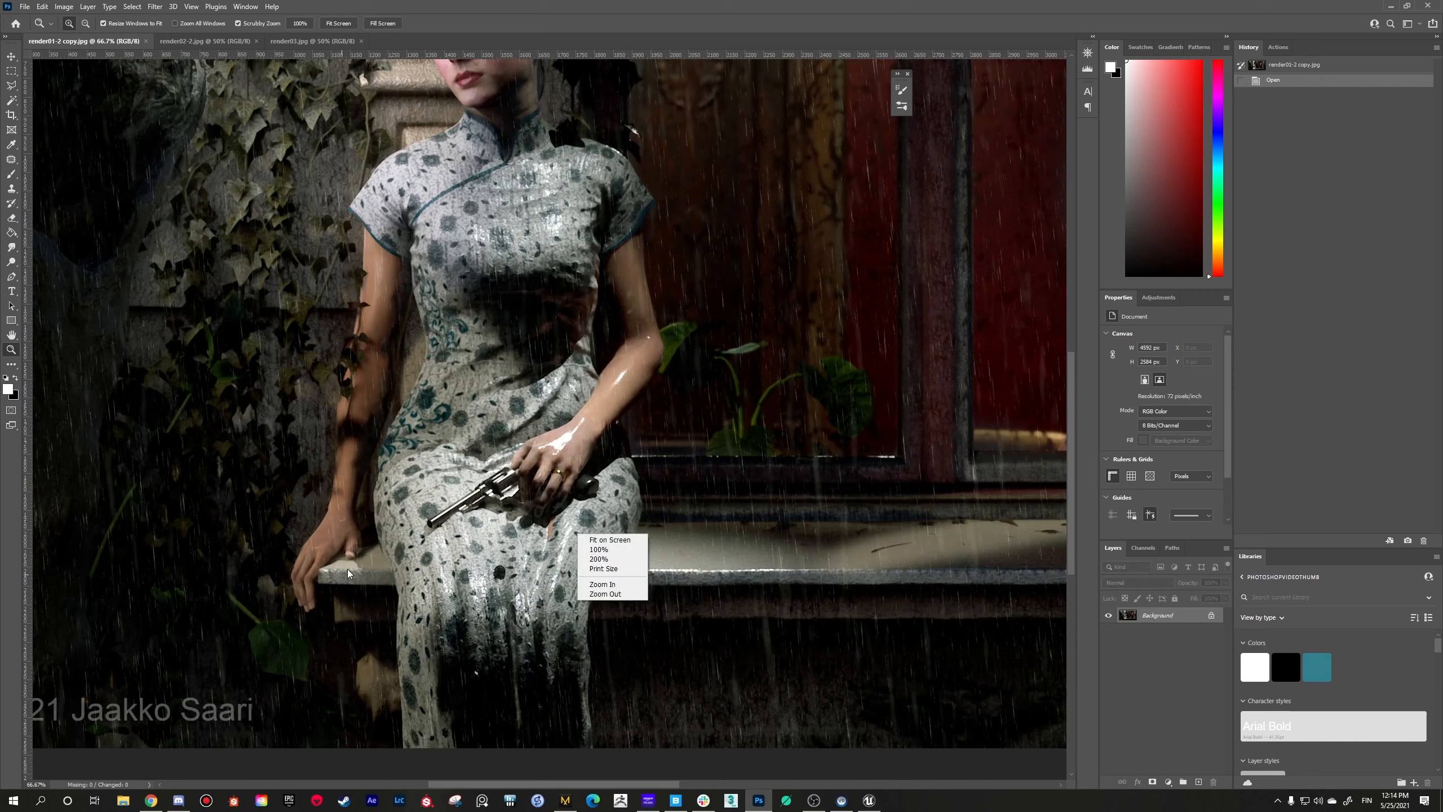
pyautogui.rightClick(447, 387)
pyautogui.click(576, 482)
pyautogui.click(465, 511)
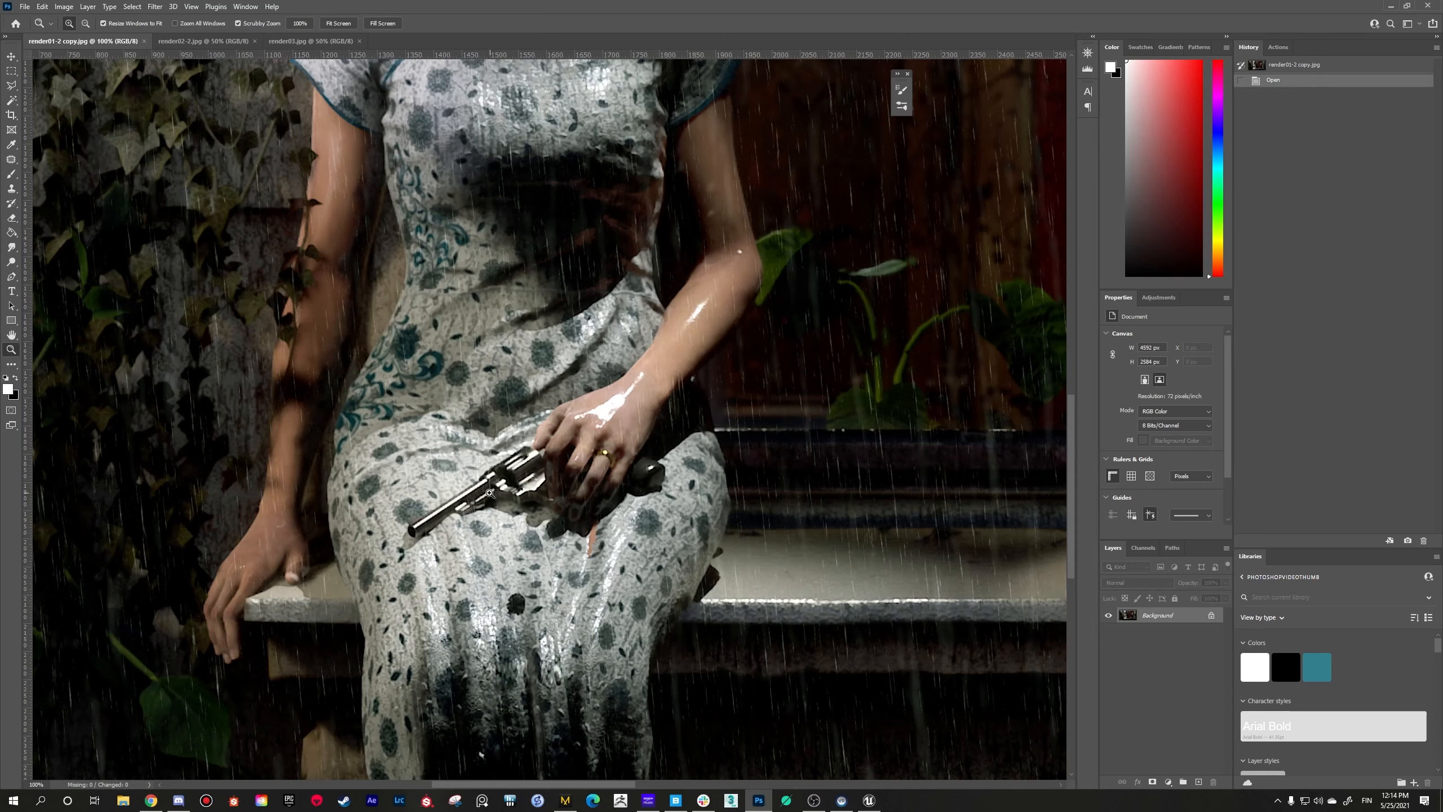
pyautogui.rightClick(457, 510)
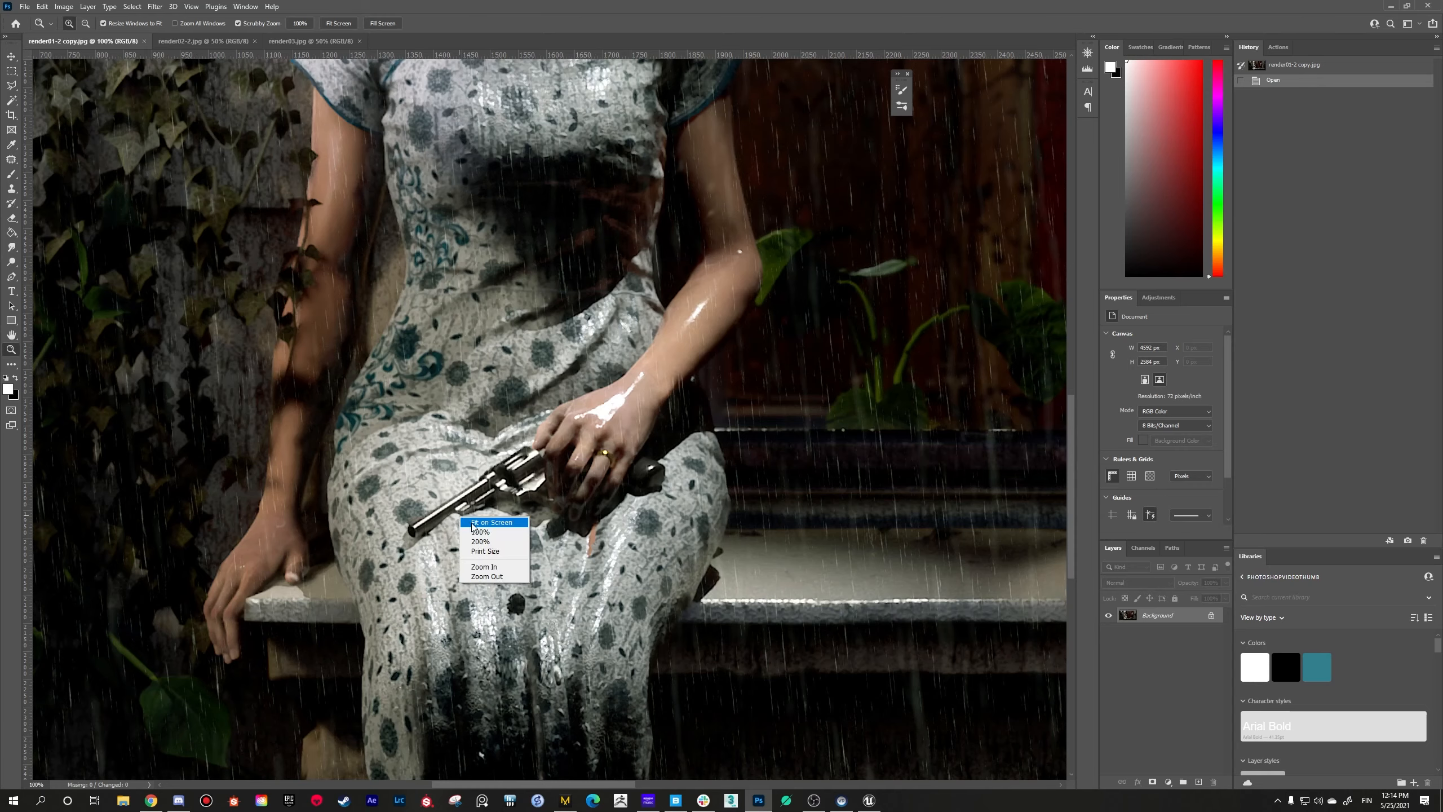
pyautogui.click(483, 573)
pyautogui.rightClick(503, 512)
pyautogui.click(534, 574)
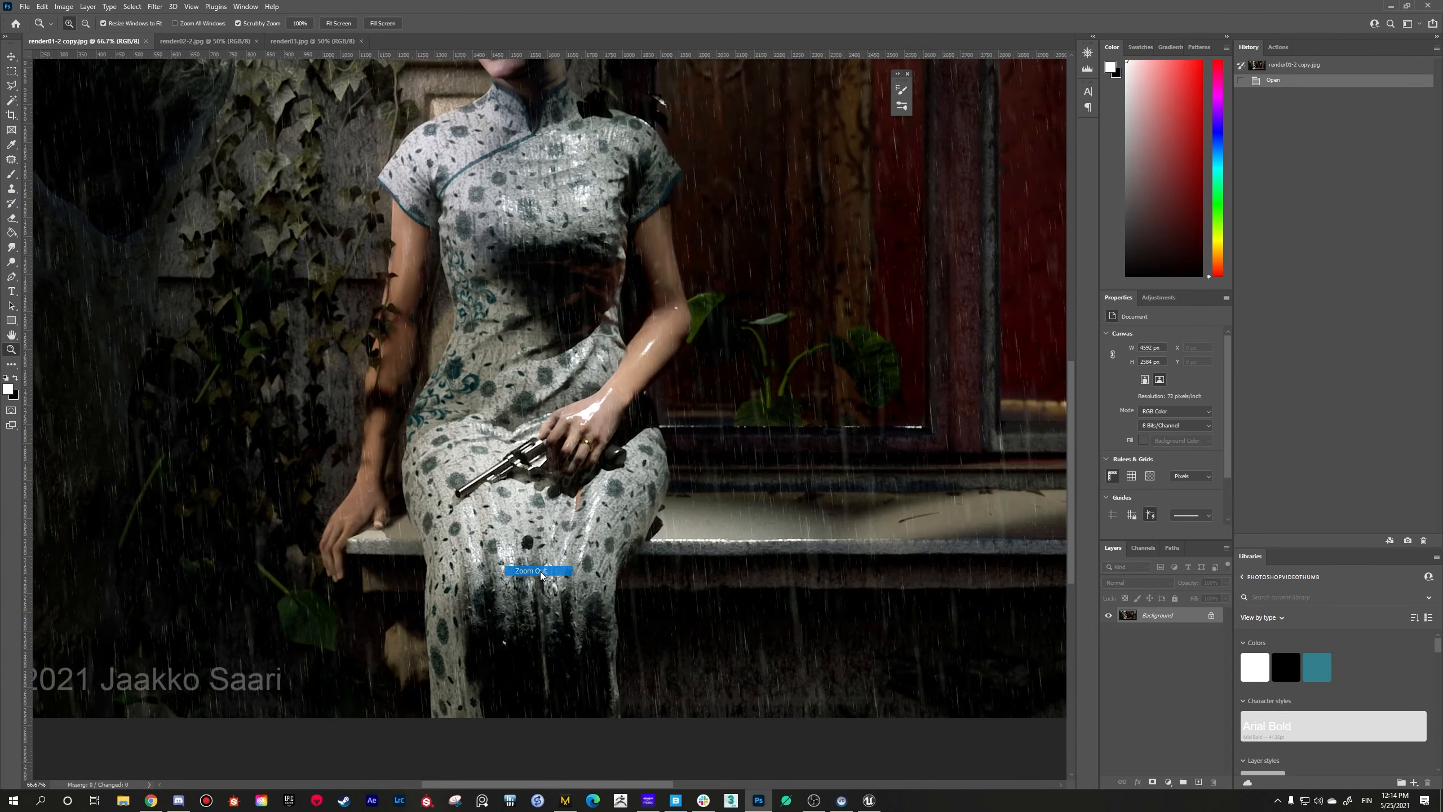
pyautogui.rightClick(585, 369)
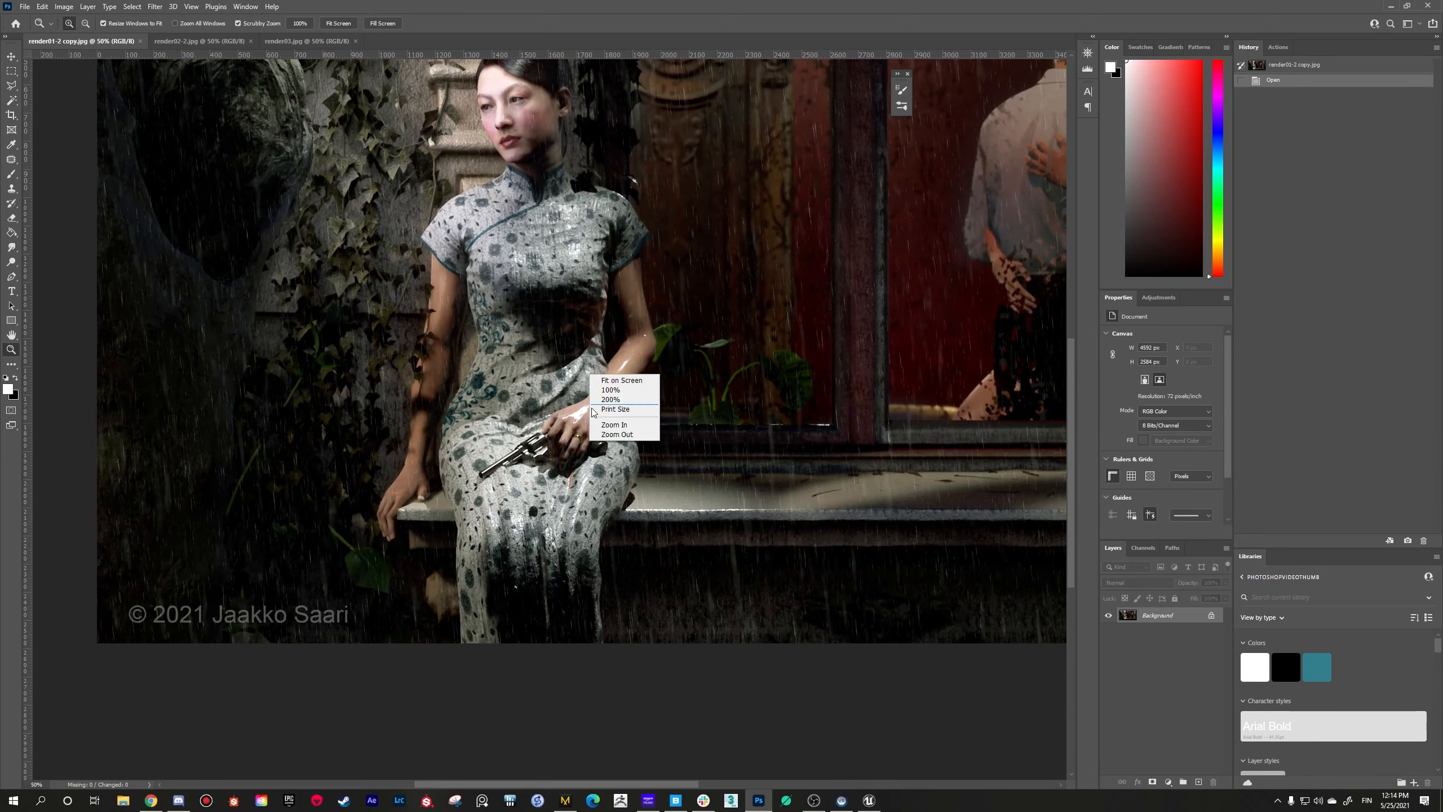
pyautogui.click(603, 435)
# Step: View the seated woman at 66.7% zoom, then reframe her with the couple in the window at 50%
pyautogui.click(405, 473)
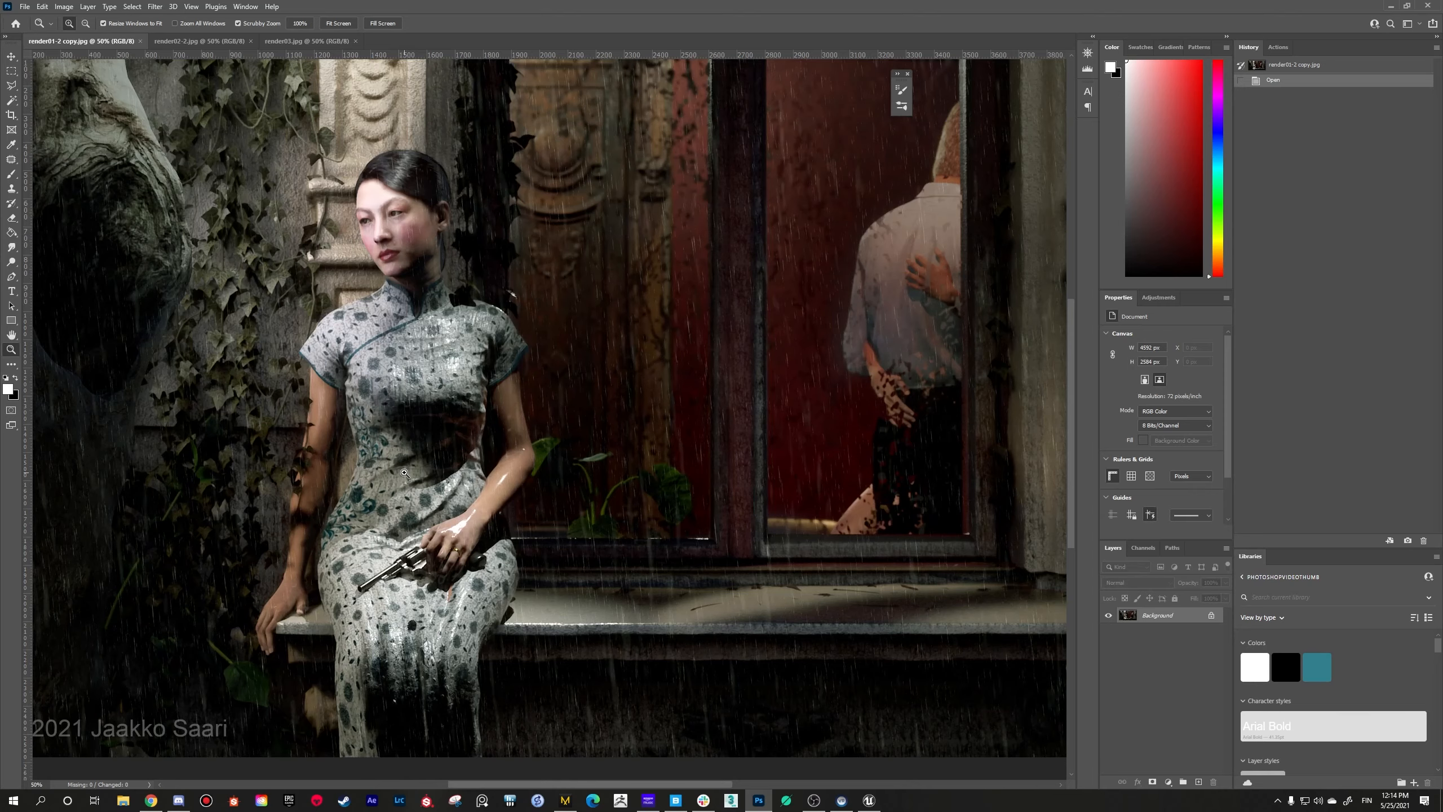
pyautogui.click(399, 499)
pyautogui.rightClick(402, 524)
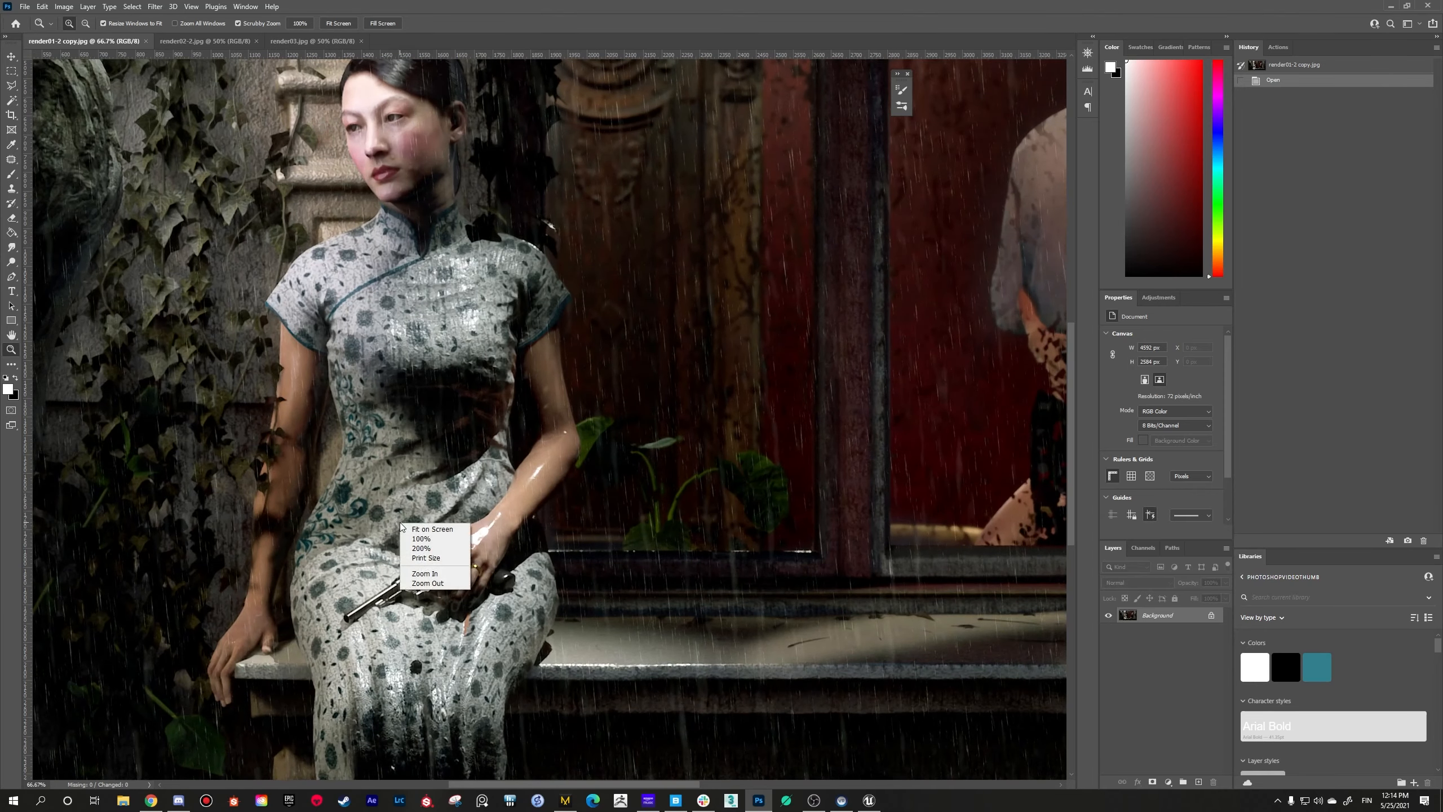
pyautogui.click(428, 584)
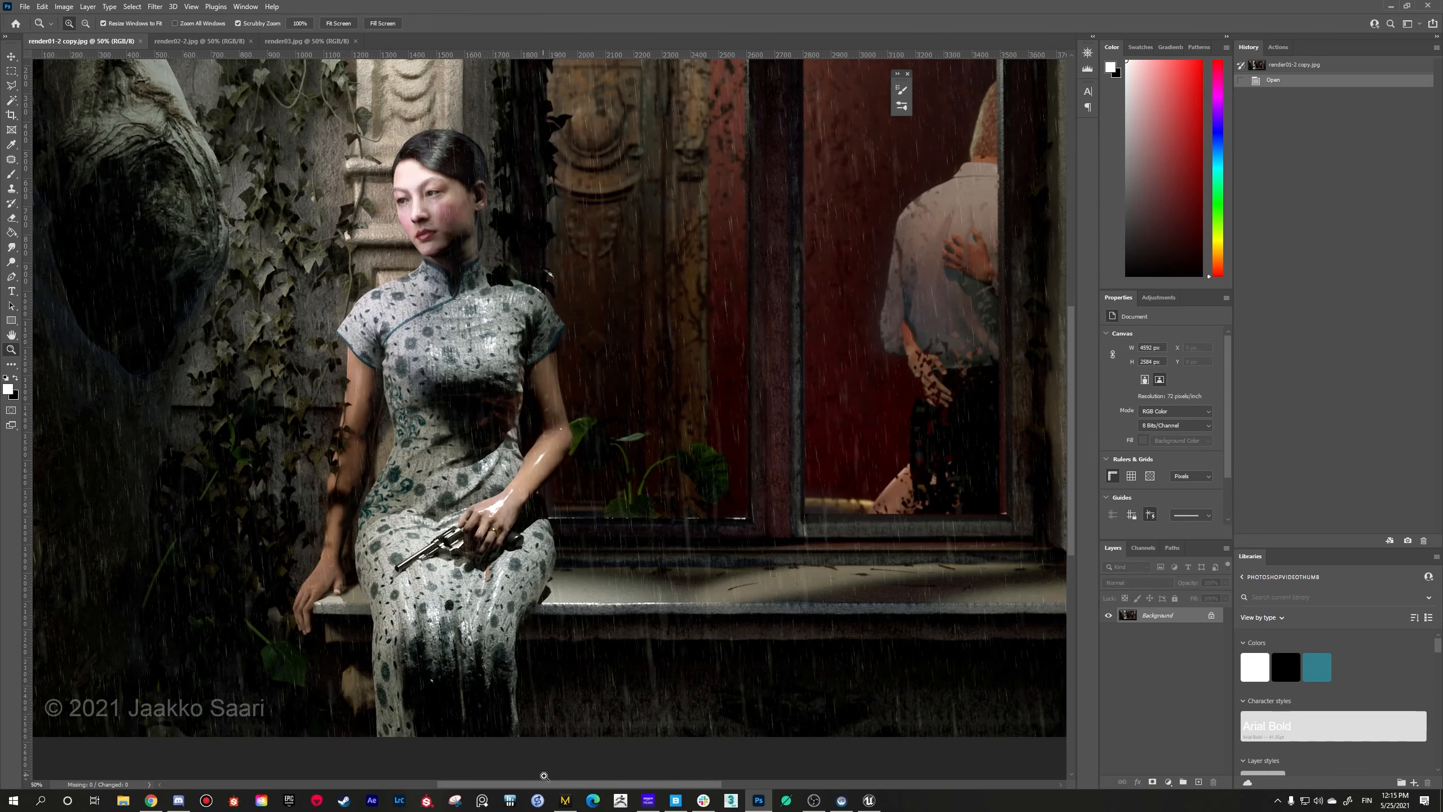
# Step: Switch to Marvelous Designer and examine the embroidered dress on the 3D avatar up close and at full length
pyautogui.click(565, 800)
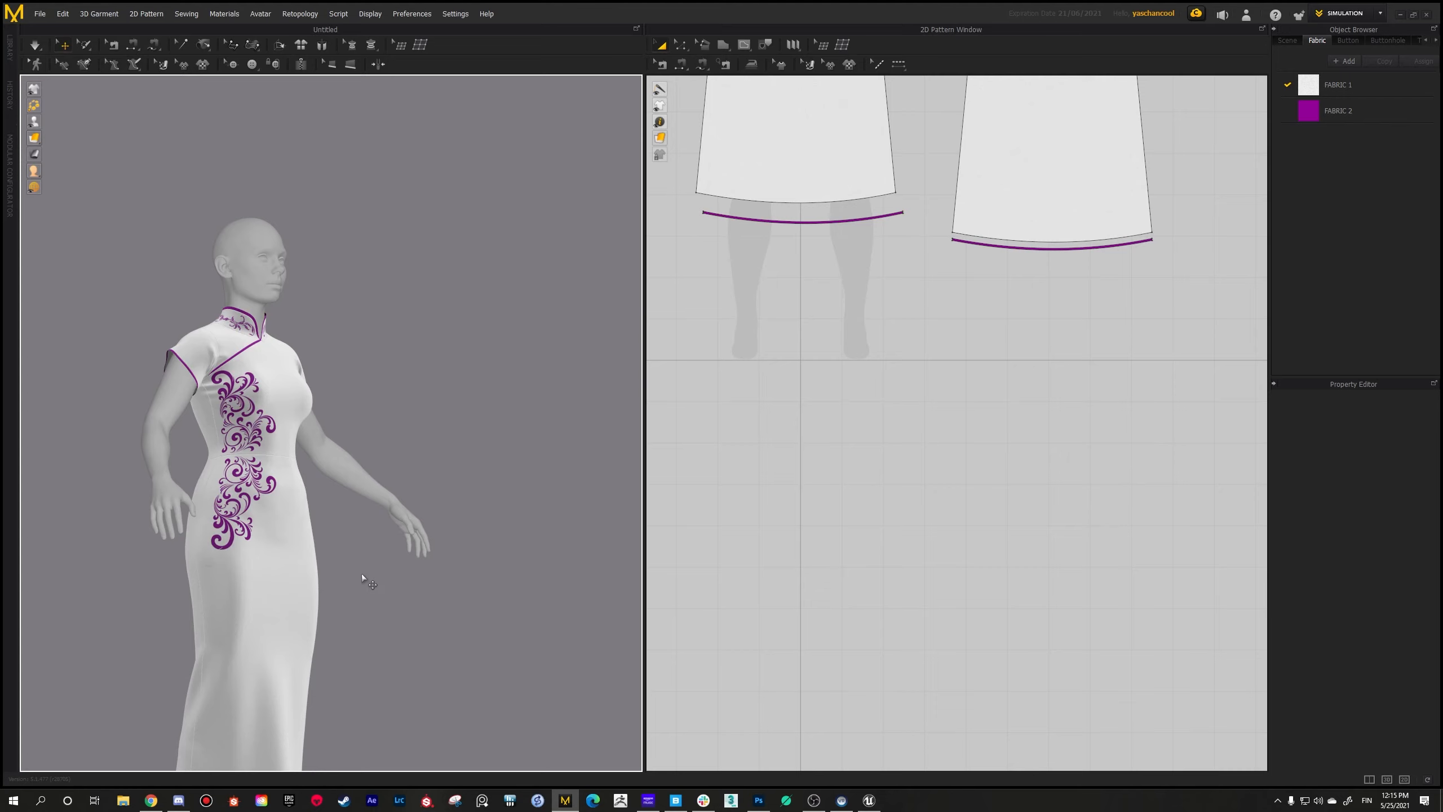
pyautogui.scroll(3, 324, 565)
pyautogui.scroll(2, 289, 539)
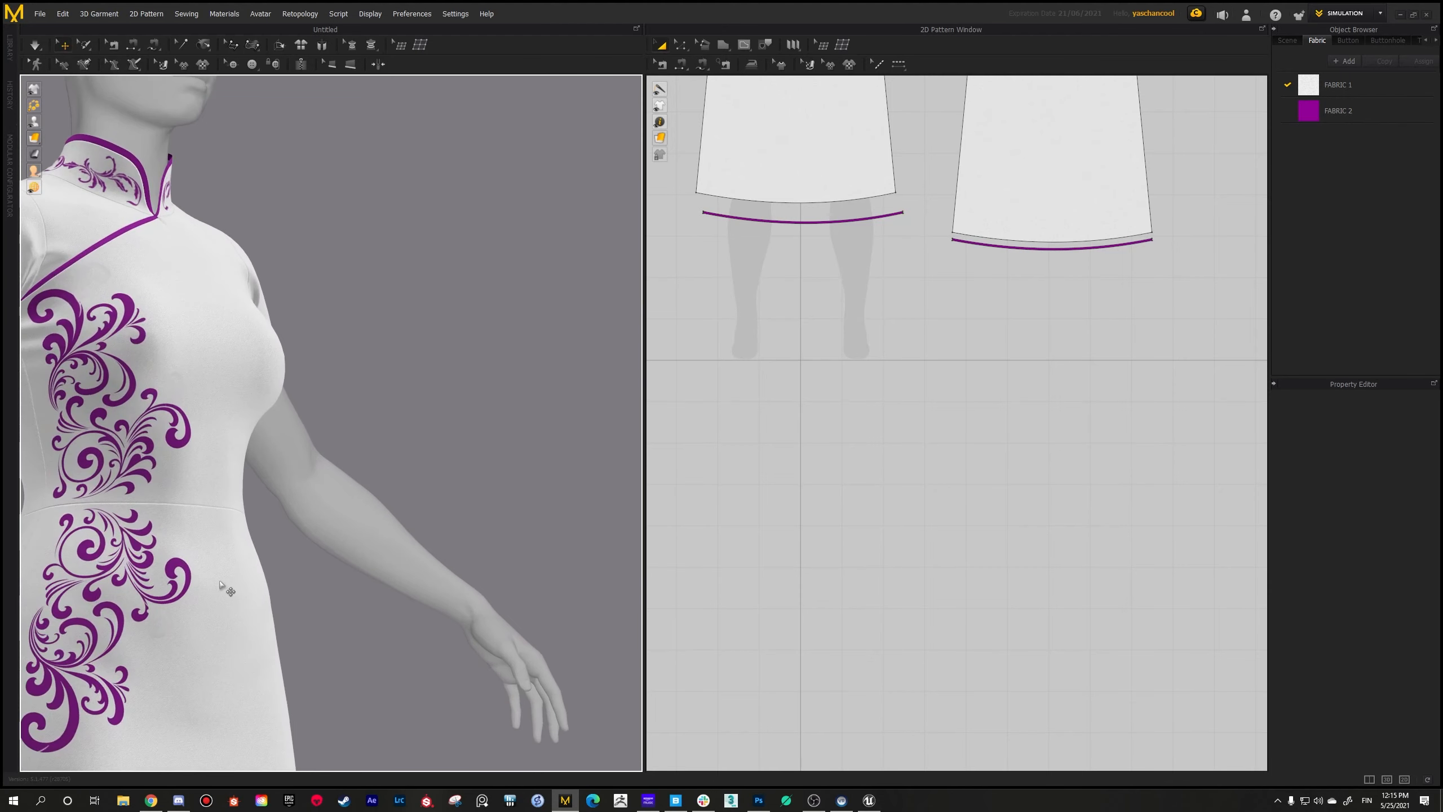
pyautogui.scroll(2, 232, 579)
pyautogui.scroll(-2, 299, 522)
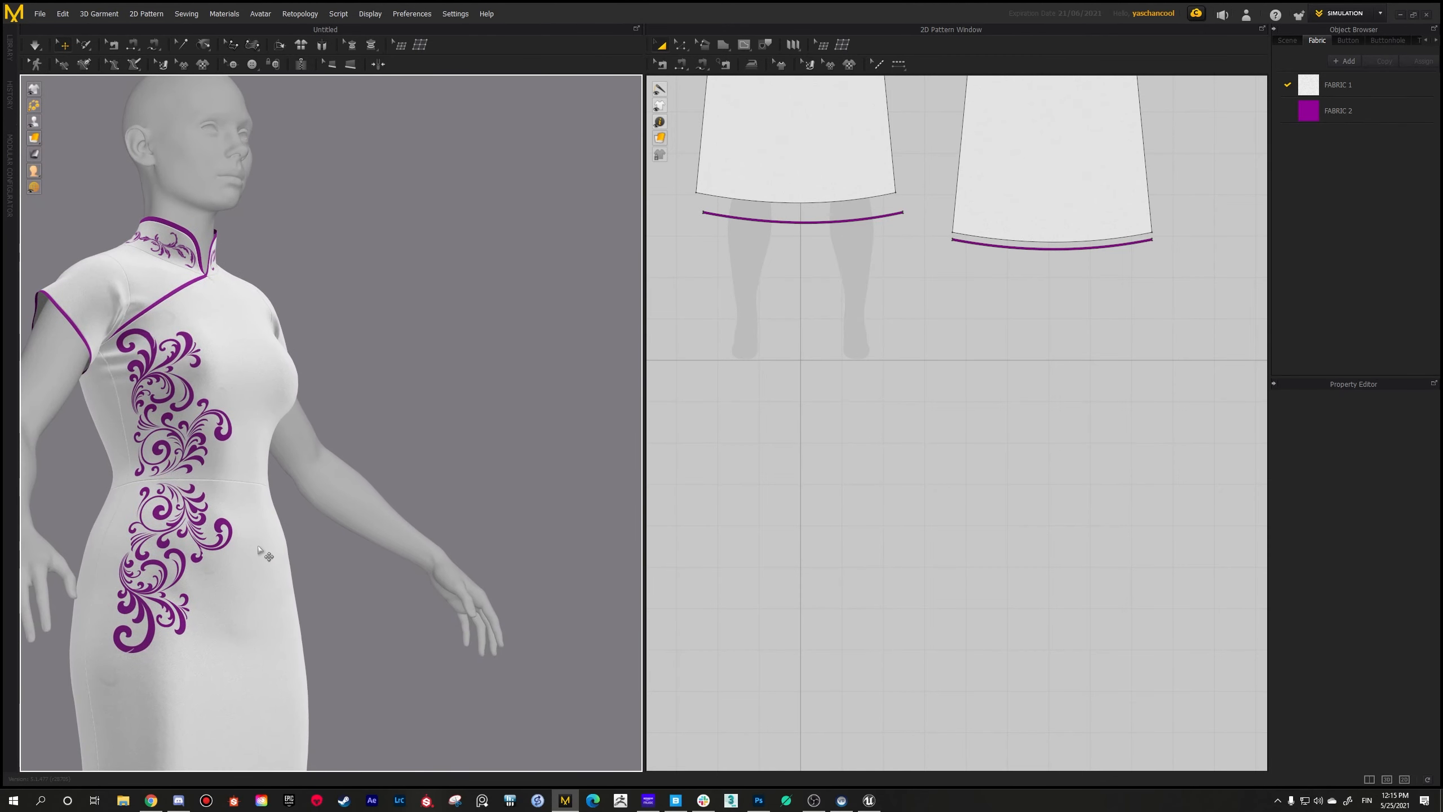
pyautogui.scroll(-1, 262, 552)
pyautogui.scroll(-2, 262, 552)
# Step: Bring the complete set of dress pattern pieces into view in the 2D pattern workspace
pyautogui.scroll(3, 912, 393)
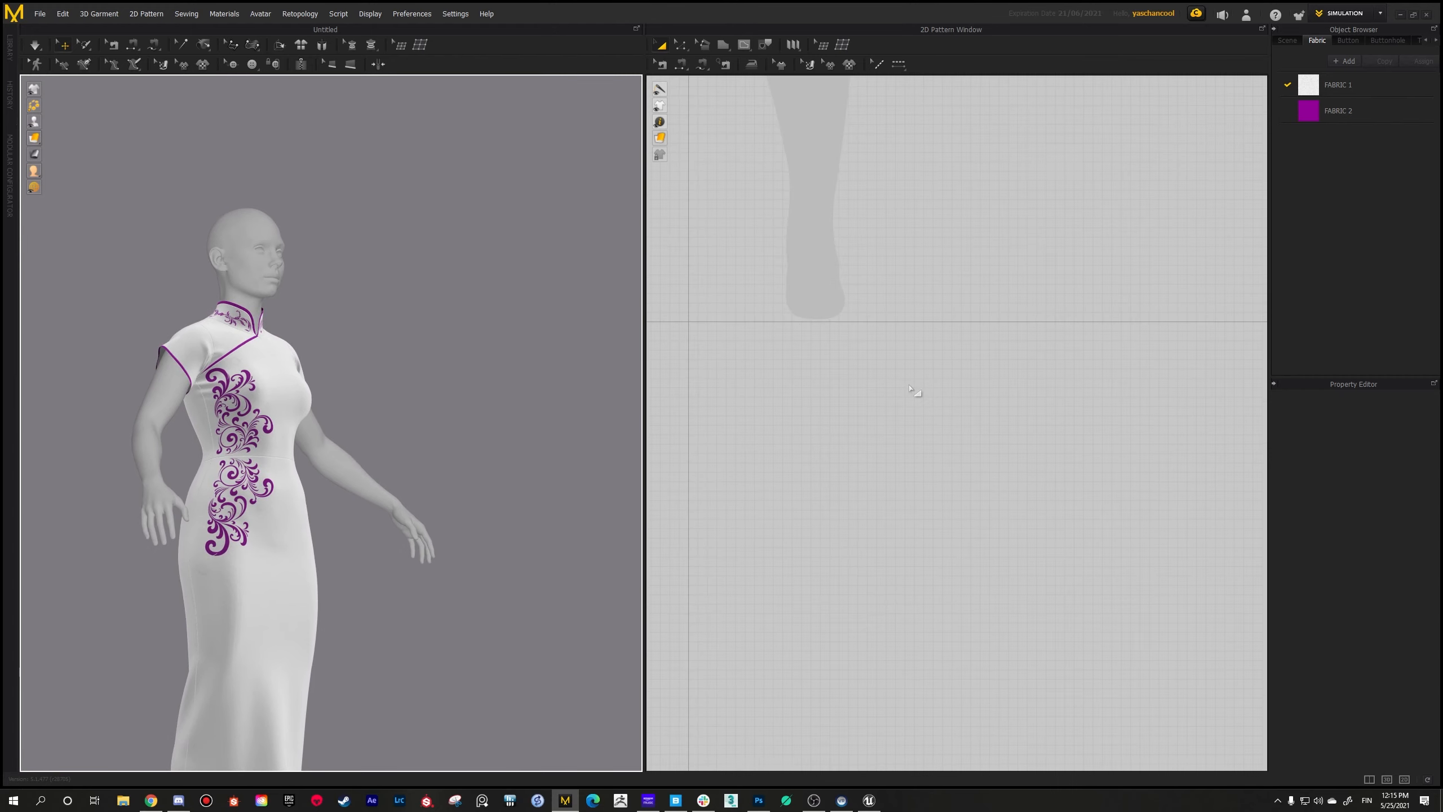
pyautogui.scroll(-3, 912, 391)
pyautogui.moveTo(921, 436); pyautogui.dragTo(931, 600, button='middle')
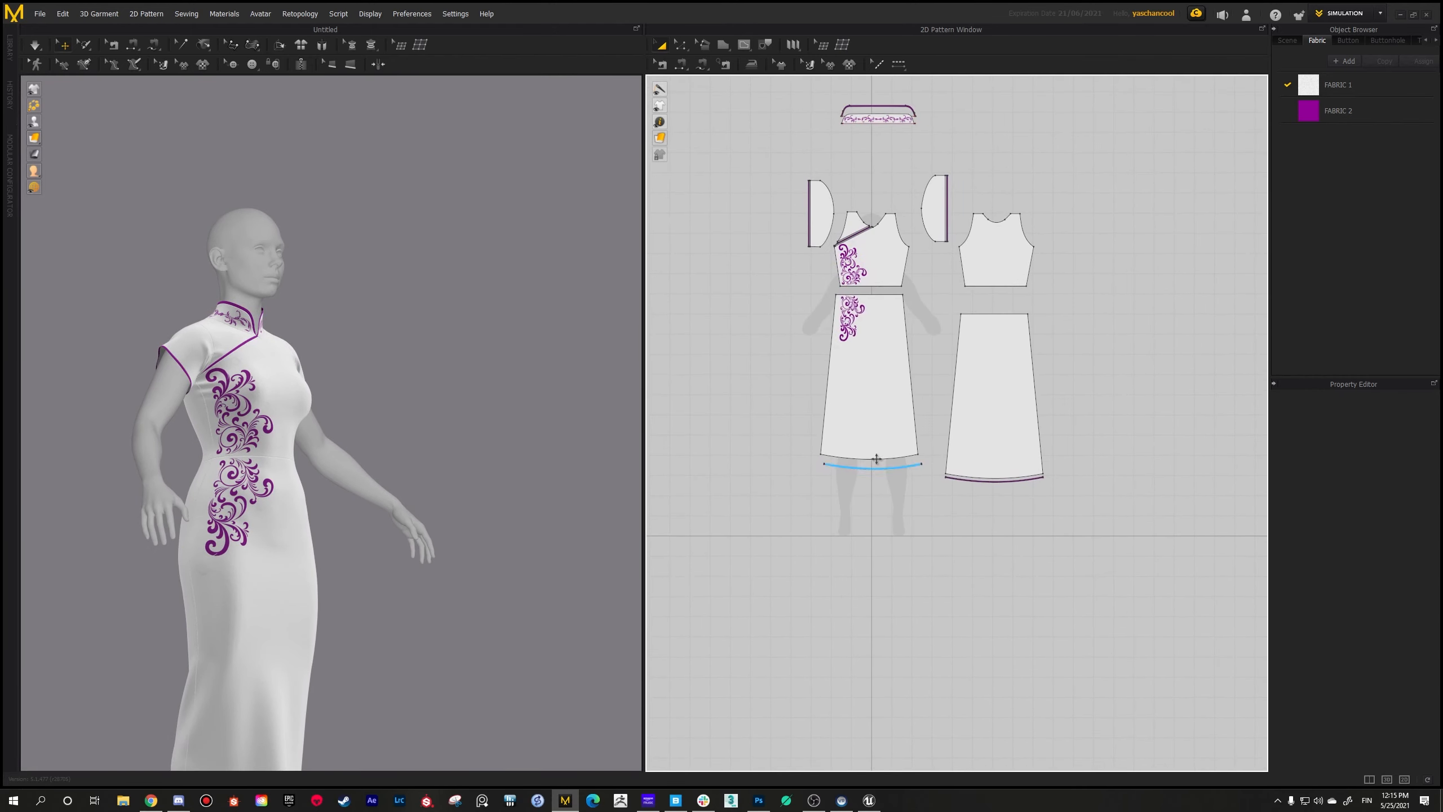
pyautogui.moveTo(876, 459); pyautogui.dragTo(867, 522, button='middle')
pyautogui.scroll(3, 823, 496)
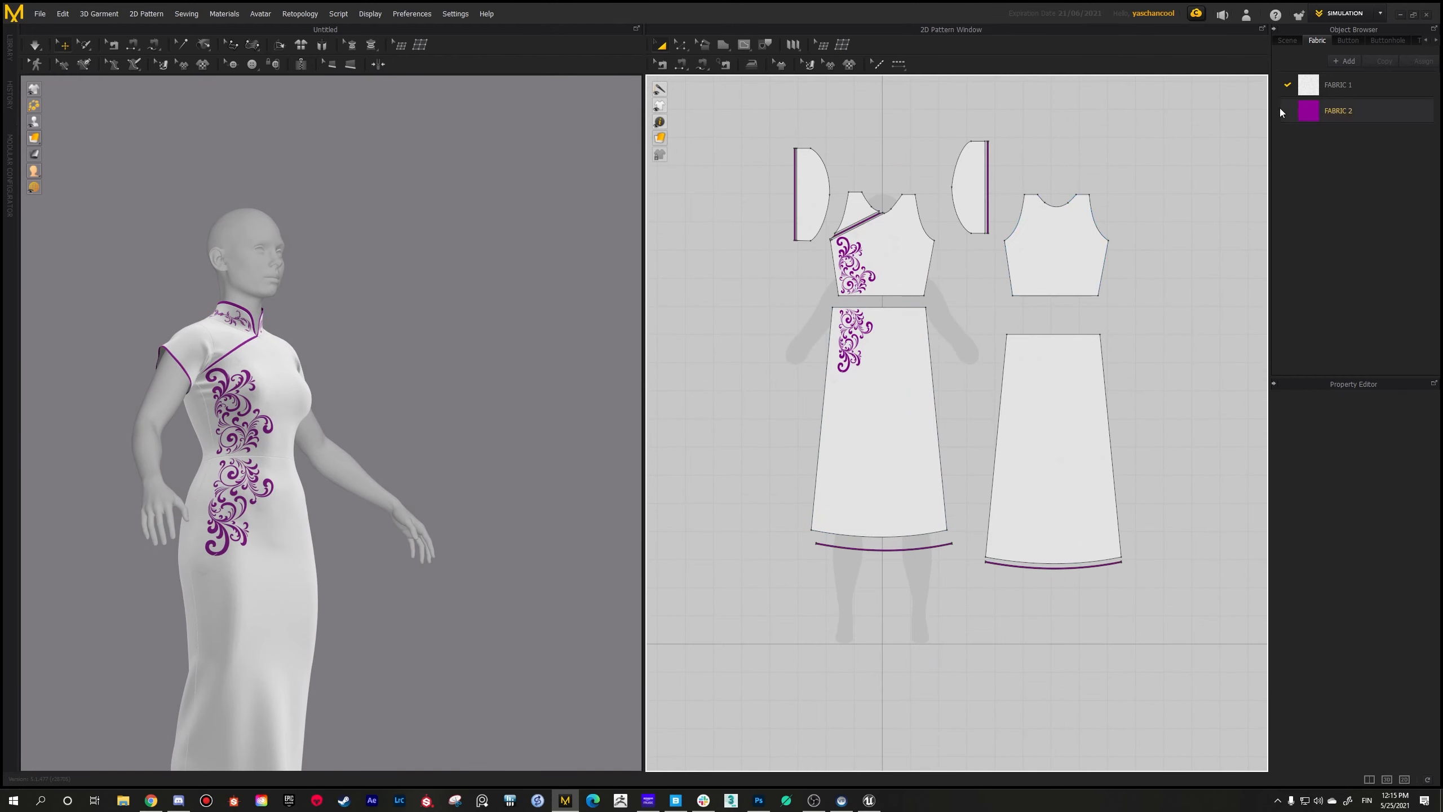
# Step: Return to Photoshop and review the seated woman and the couple in render01-2 copy.jpg
pyautogui.click(1398, 15)
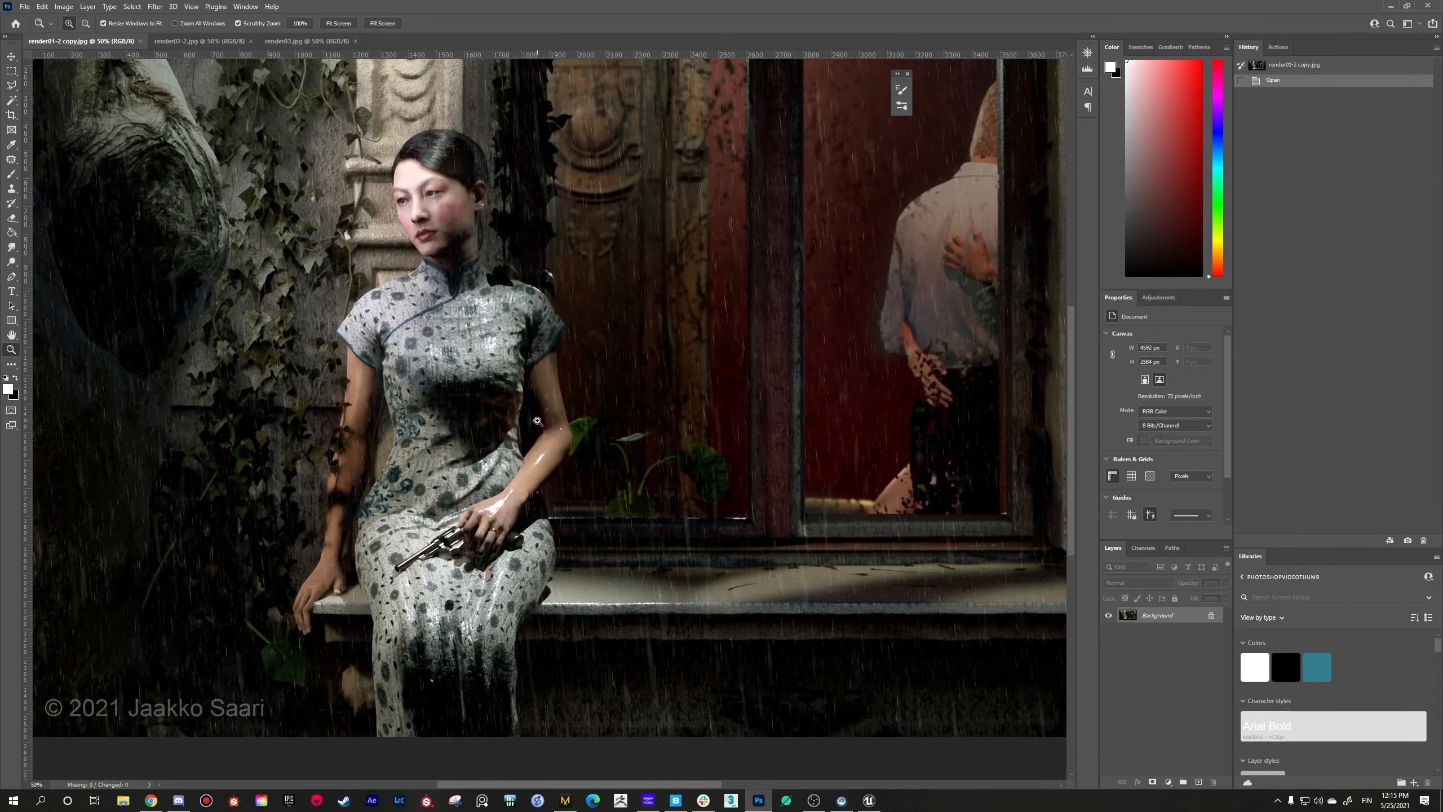
pyautogui.scroll(-1, 537, 420)
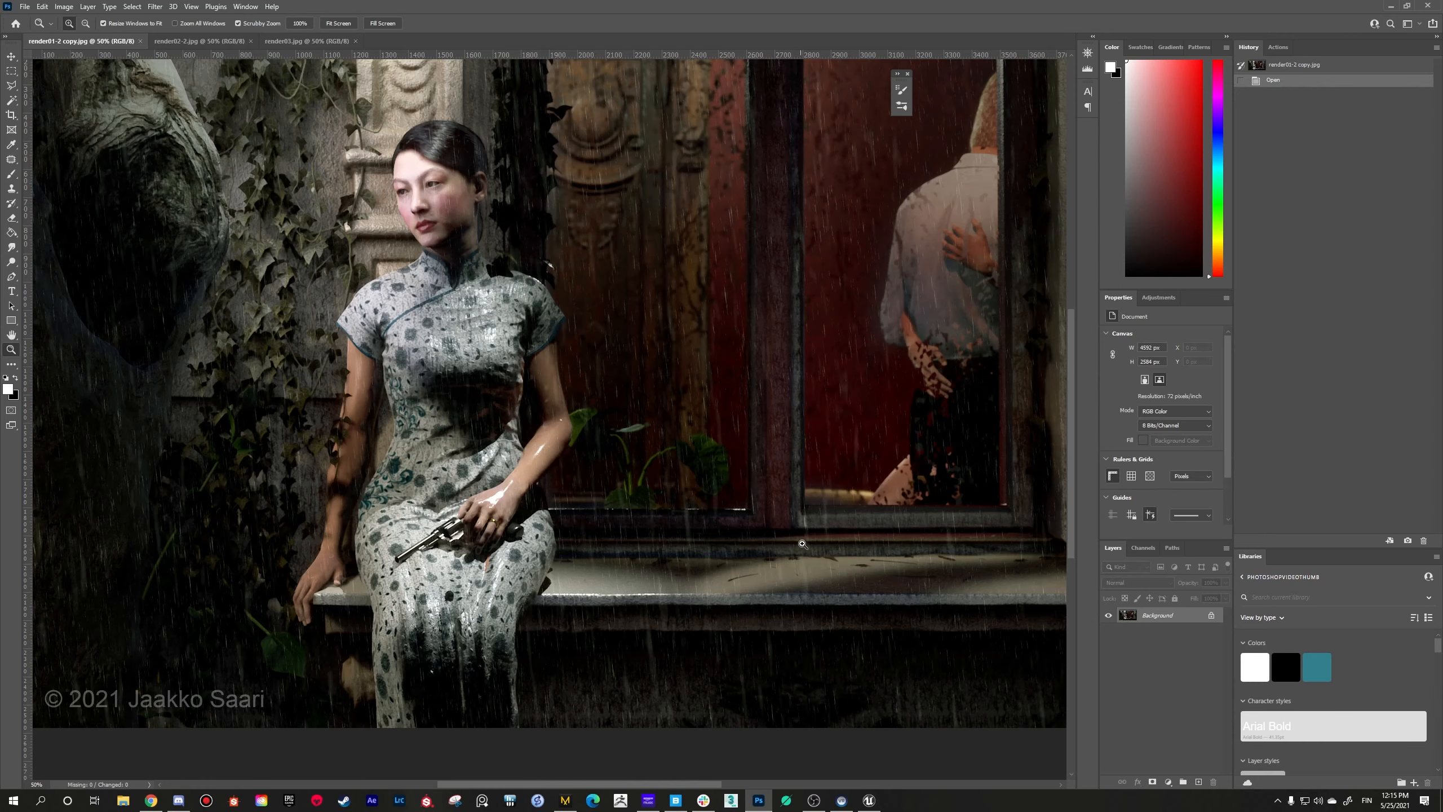
pyautogui.scroll(1, 670, 442)
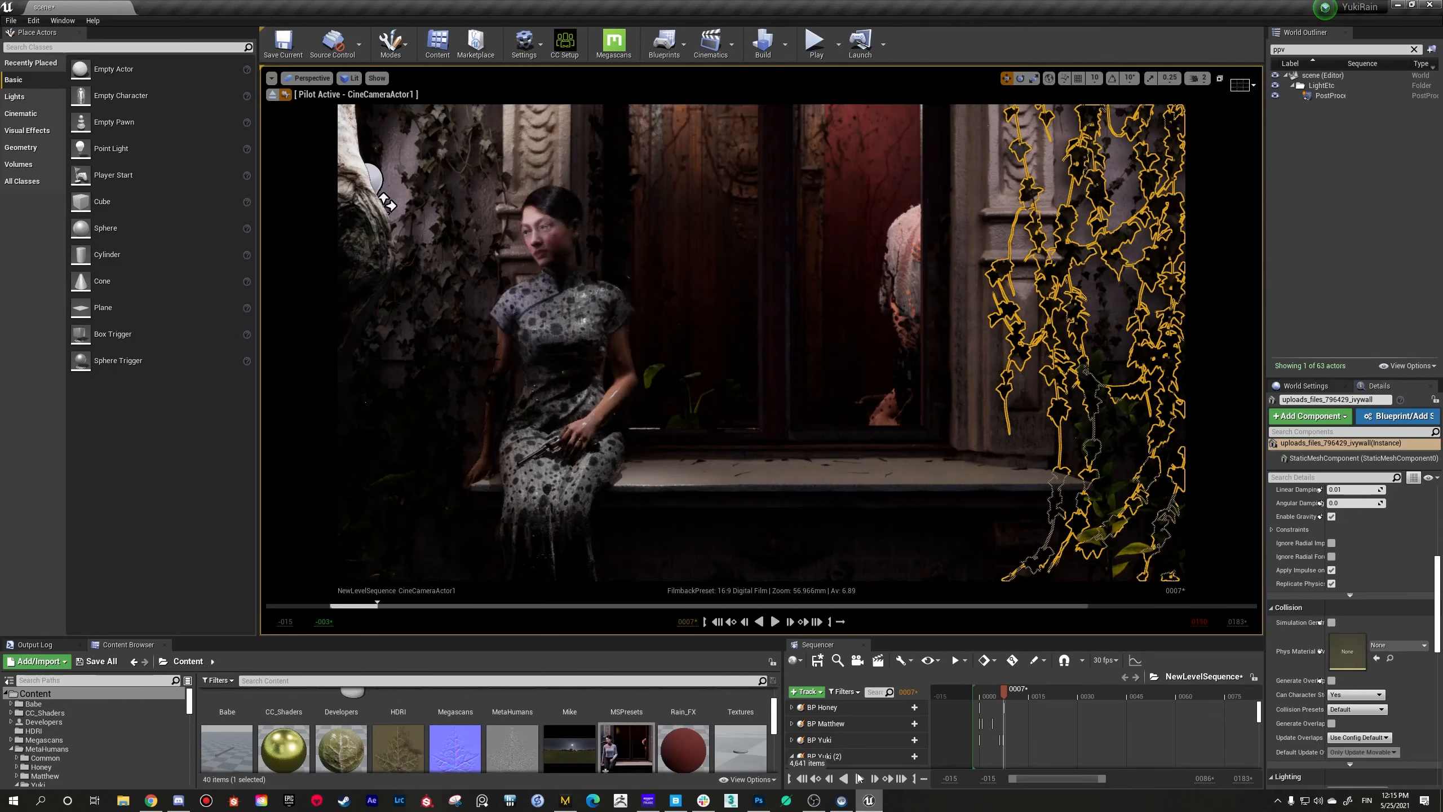
# Step: Switch to the Unreal Engine scene and select the seated woman's actor, BP Yuki, in the viewport
pyautogui.click(869, 800)
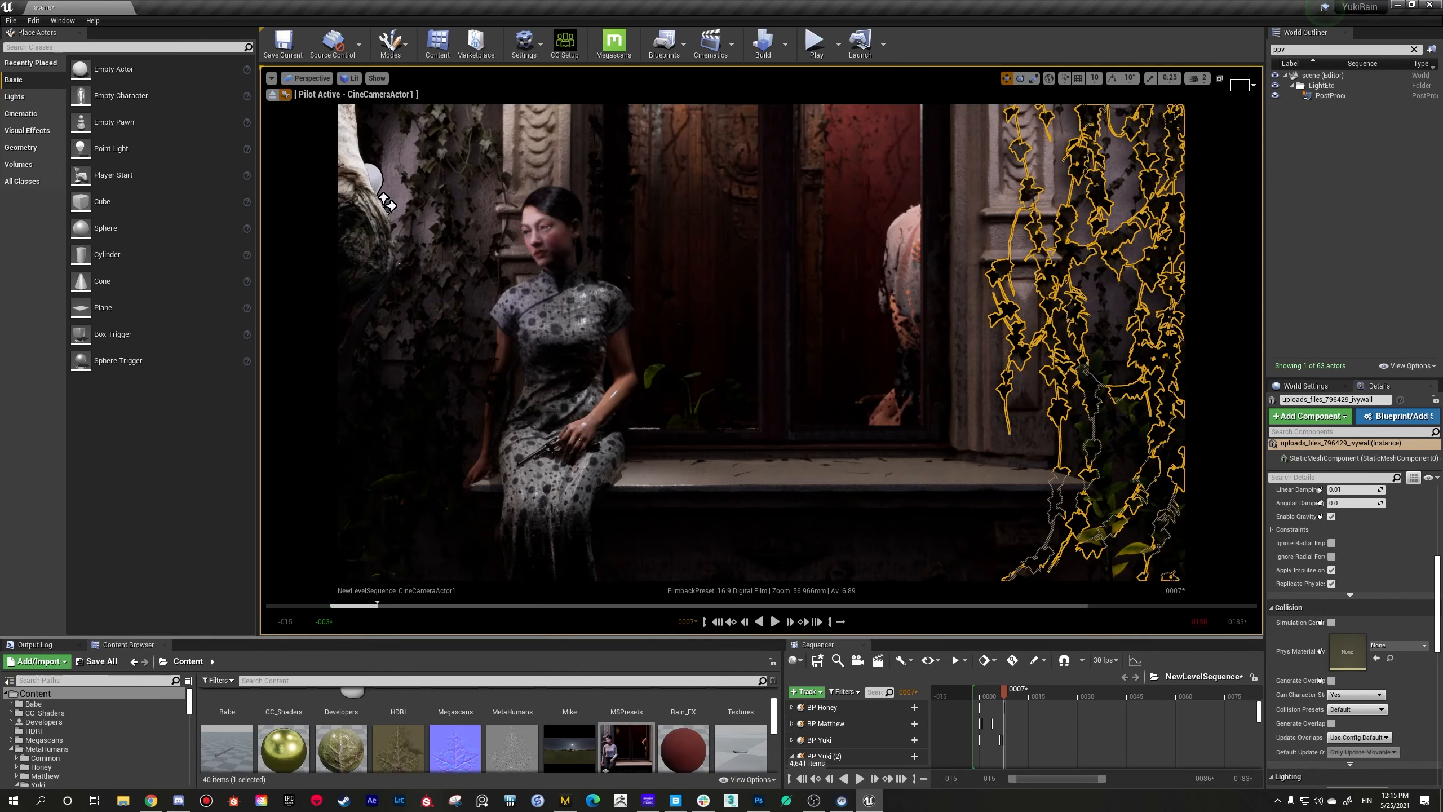
pyautogui.click(564, 415)
pyautogui.moveTo(565, 415); pyautogui.dragTo(591, 455, button='right')
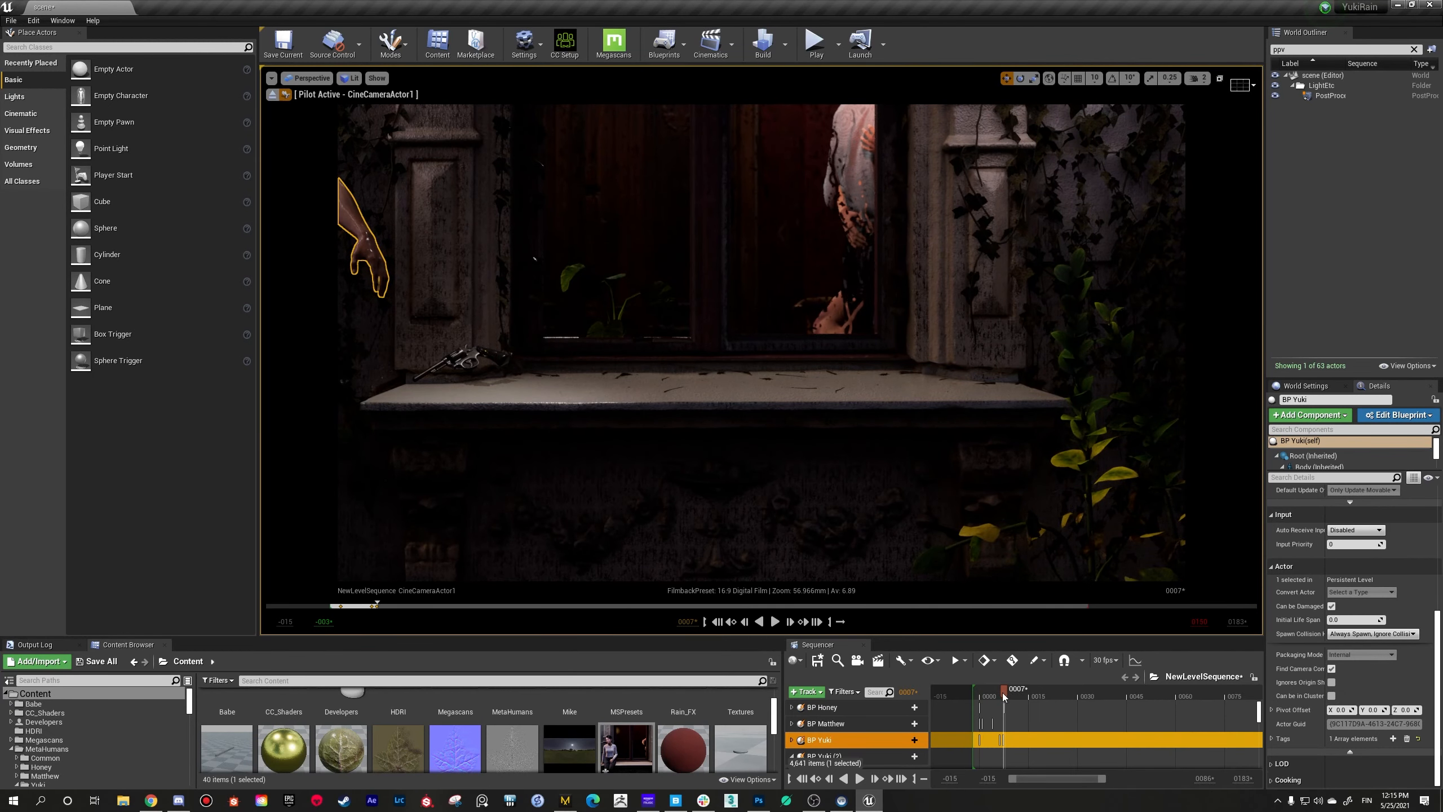
# Step: Scrub the level sequence to frame 6 to frame the seated woman through the cine camera
pyautogui.moveTo(1008, 694); pyautogui.dragTo(1005, 695)
pyautogui.moveTo(488, 188); pyautogui.dragTo(436, 152, button='right')
pyautogui.moveTo(761, 341)
pyautogui.mouseDown(button='right')
pyautogui.moveTo(818, 341)
pyautogui.moveTo(750, 327)
pyautogui.moveTo(770, 343)
pyautogui.mouseUp(button='right')
pyautogui.moveTo(1007, 694); pyautogui.dragTo(1005, 699)
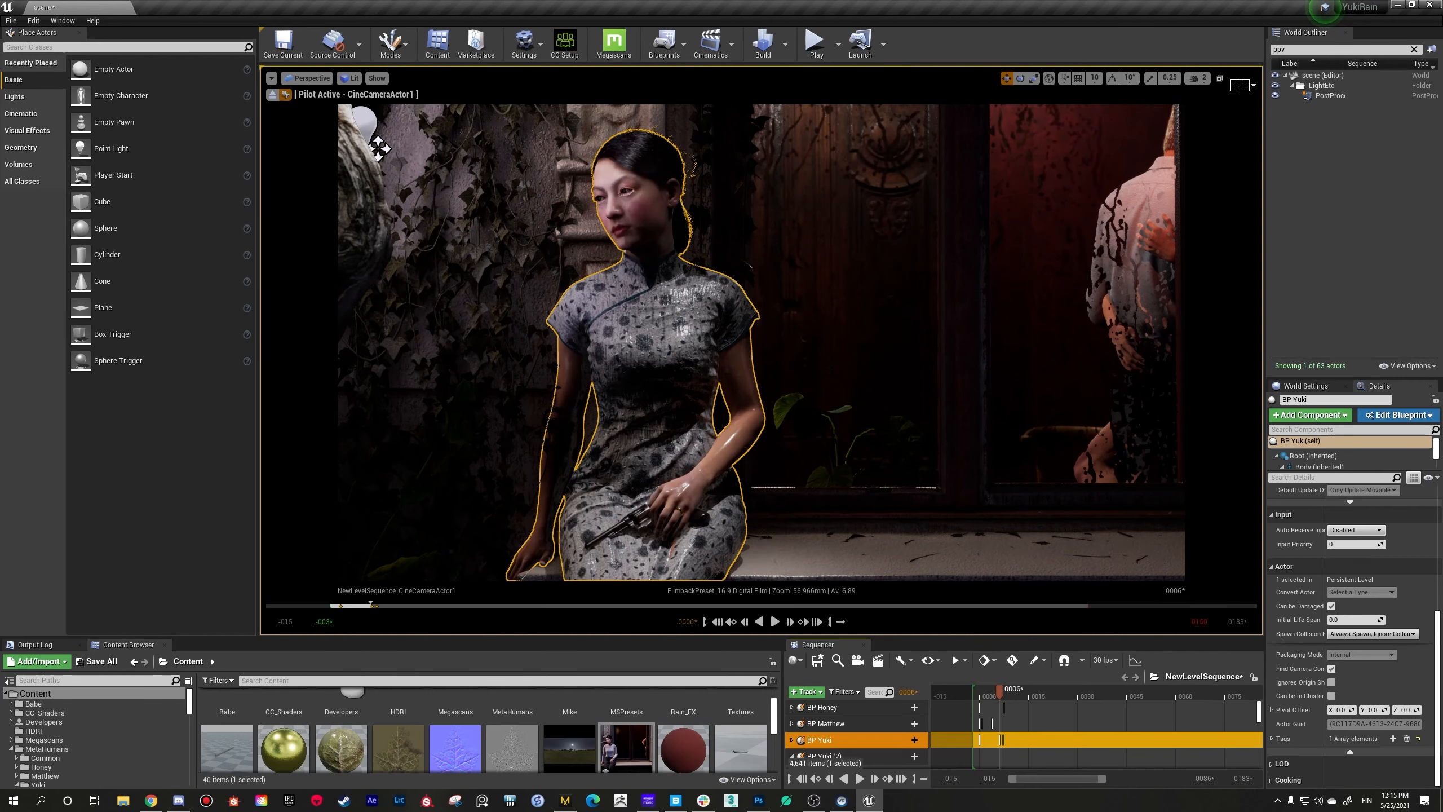
# Step: Shift the view of the seated woman slightly and select the windowpane mesh in the scene
pyautogui.moveTo(761, 341); pyautogui.dragTo(776, 341, button='right')
pyautogui.rightClick(648, 521)
pyautogui.click(538, 629)
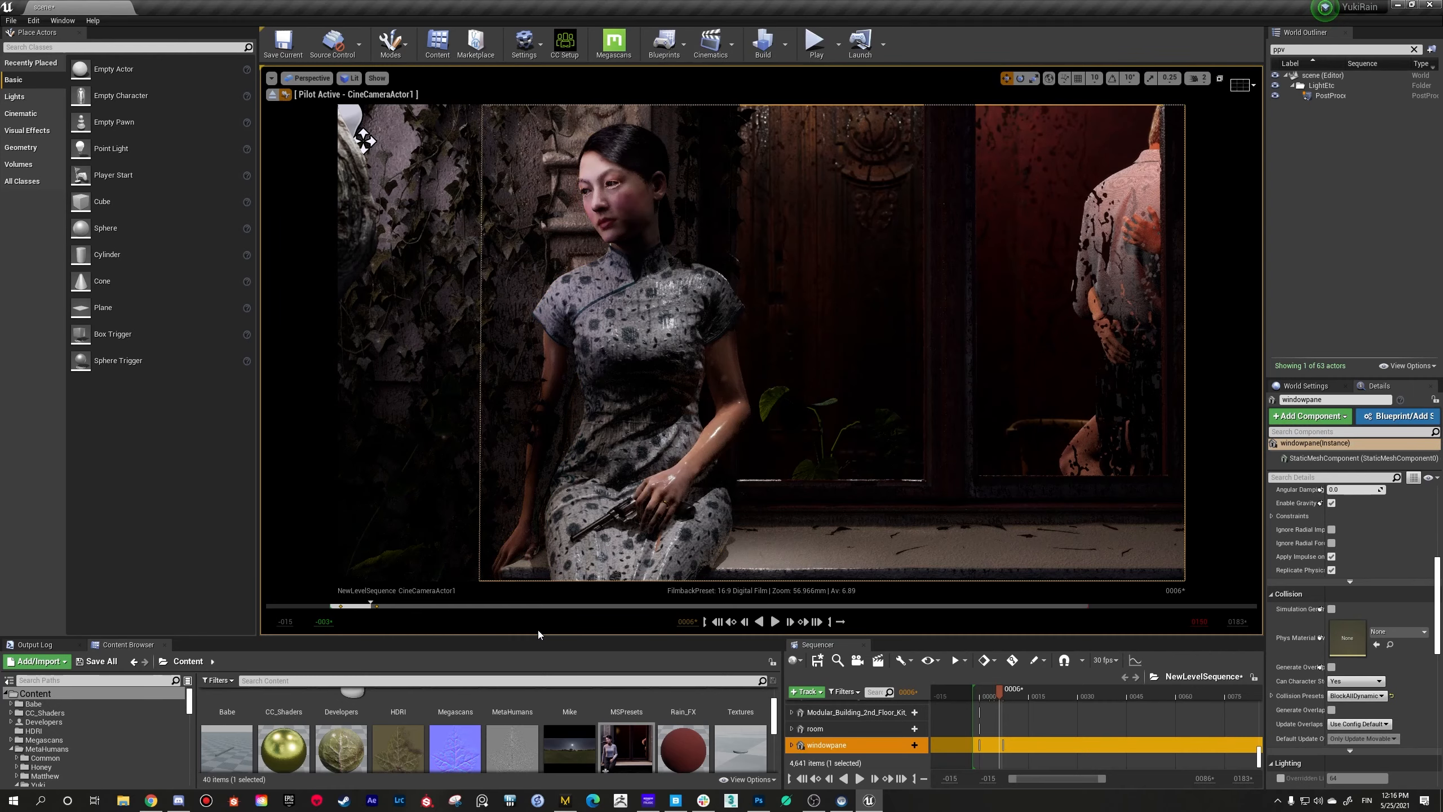
# Step: Open the BP_Yuki blueprint from the MetaHumans Yuki content folder and show its character in the blueprint viewport
pyautogui.moveTo(538, 636); pyautogui.dragTo(539, 455)
pyautogui.scroll(1, 545, 627)
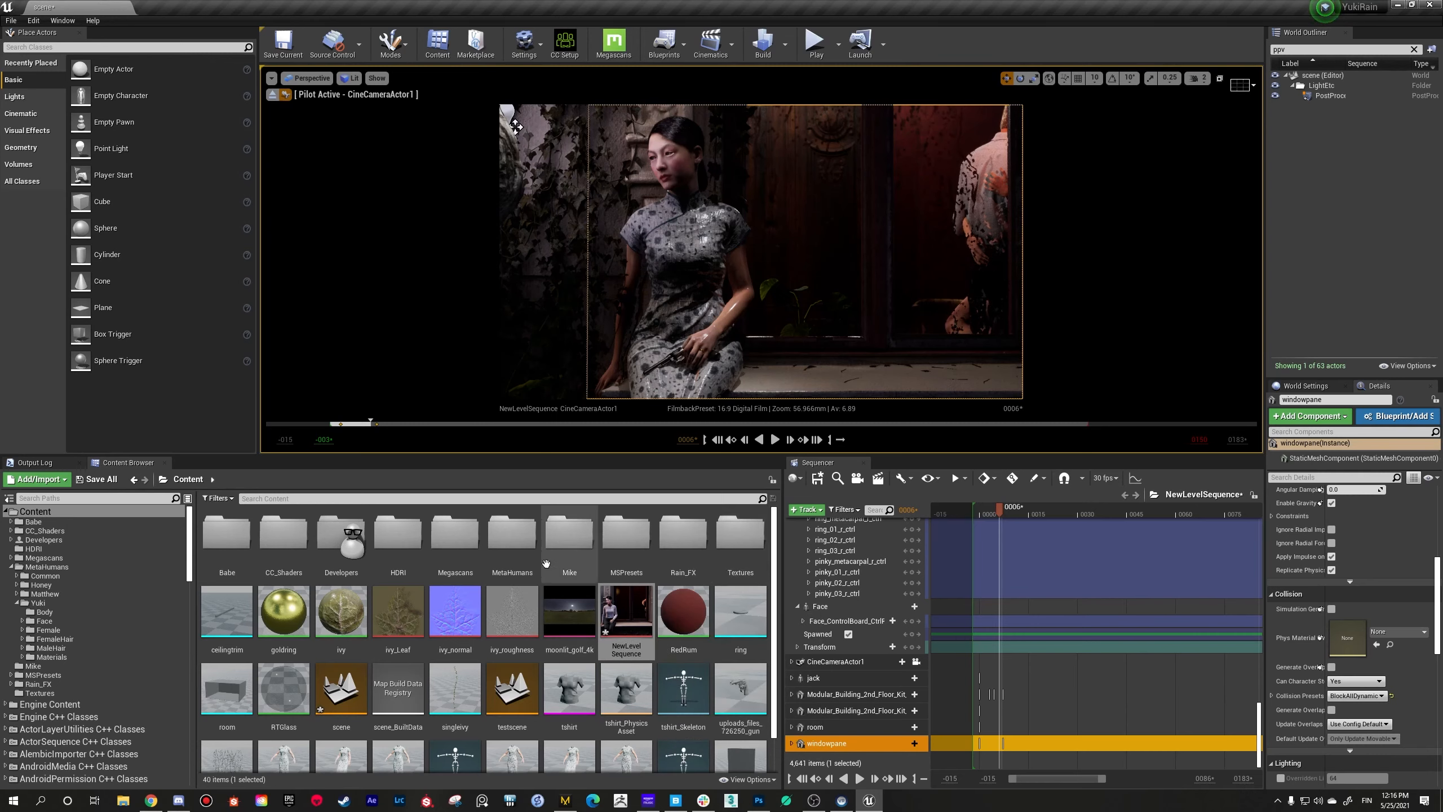
pyautogui.doubleClick(512, 534)
pyautogui.doubleClick(398, 535)
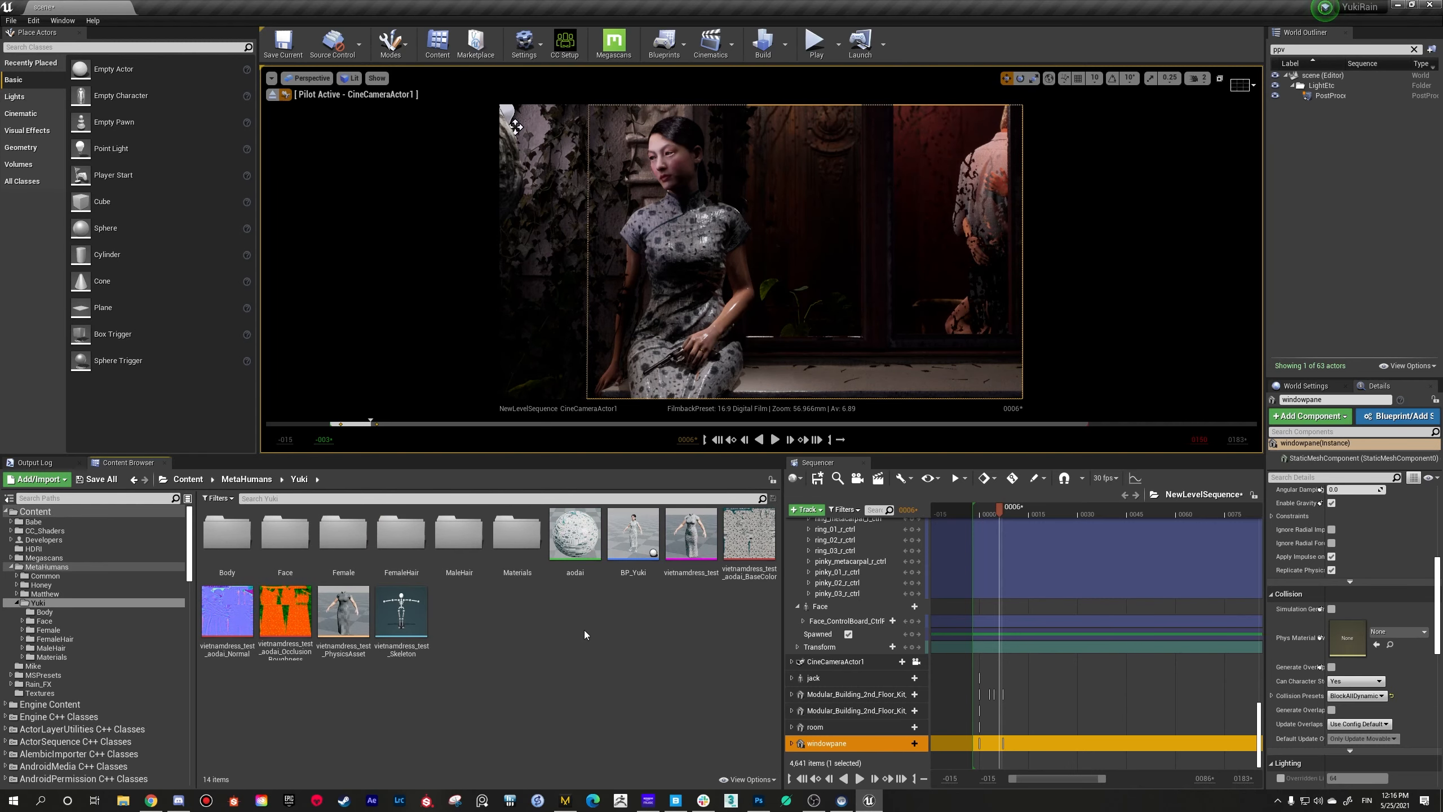
pyautogui.doubleClick(651, 551)
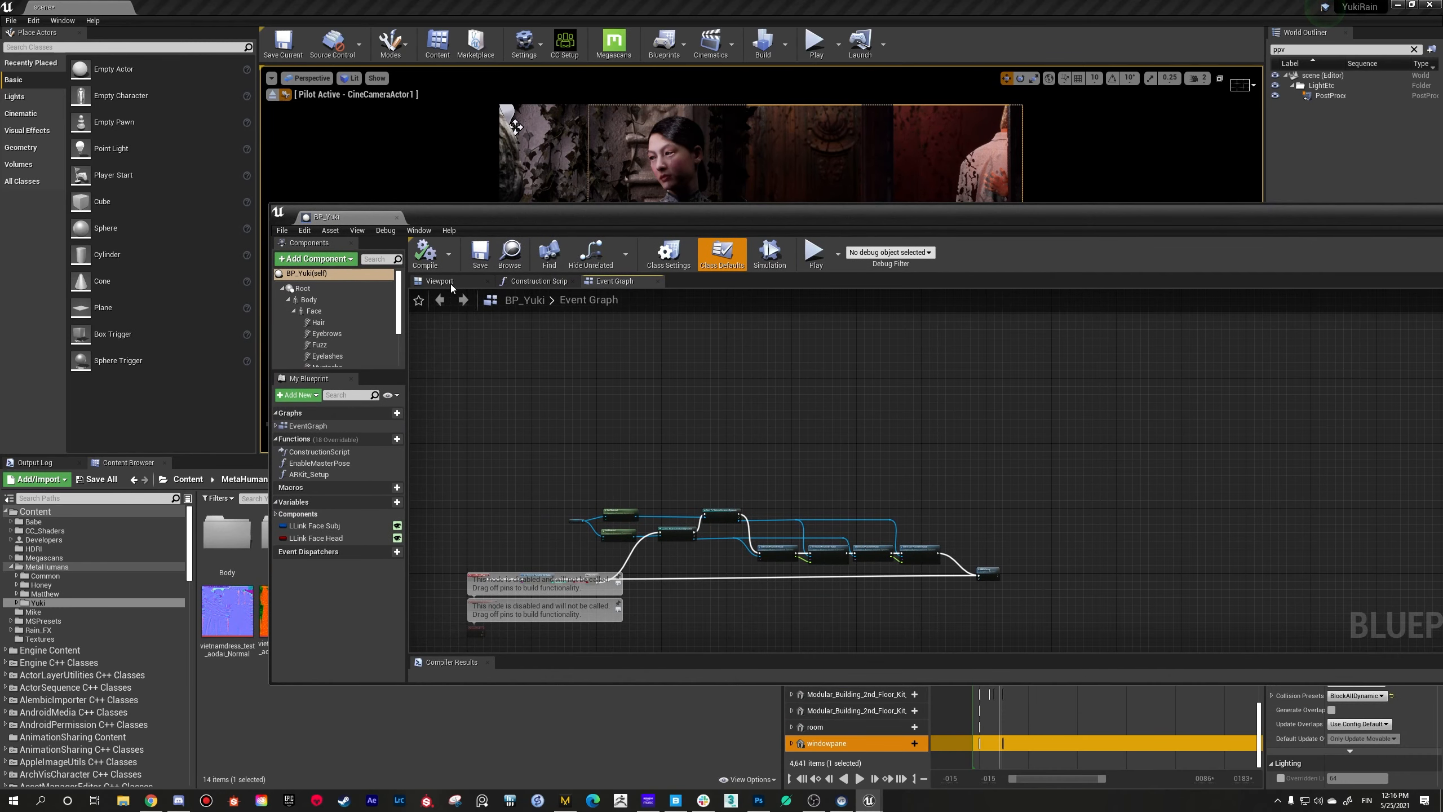
pyautogui.click(440, 280)
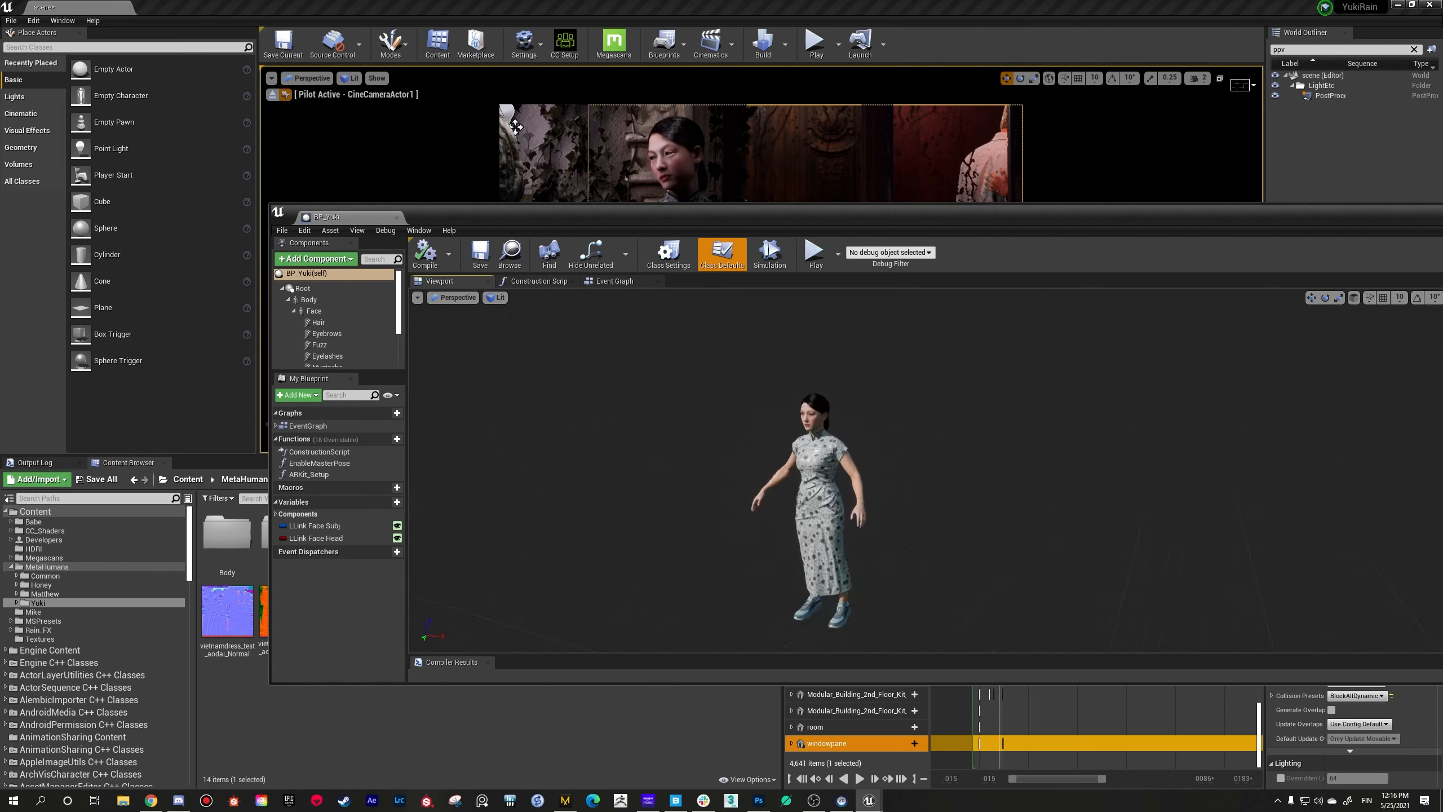
# Step: Select the Torso component of BP_Yuki and enlarge the blueprint window to show its skeletal mesh and material slots
pyautogui.moveTo(921, 470); pyautogui.dragTo(927, 439, button='right')
pyautogui.moveTo(694, 217); pyautogui.dragTo(432, 172)
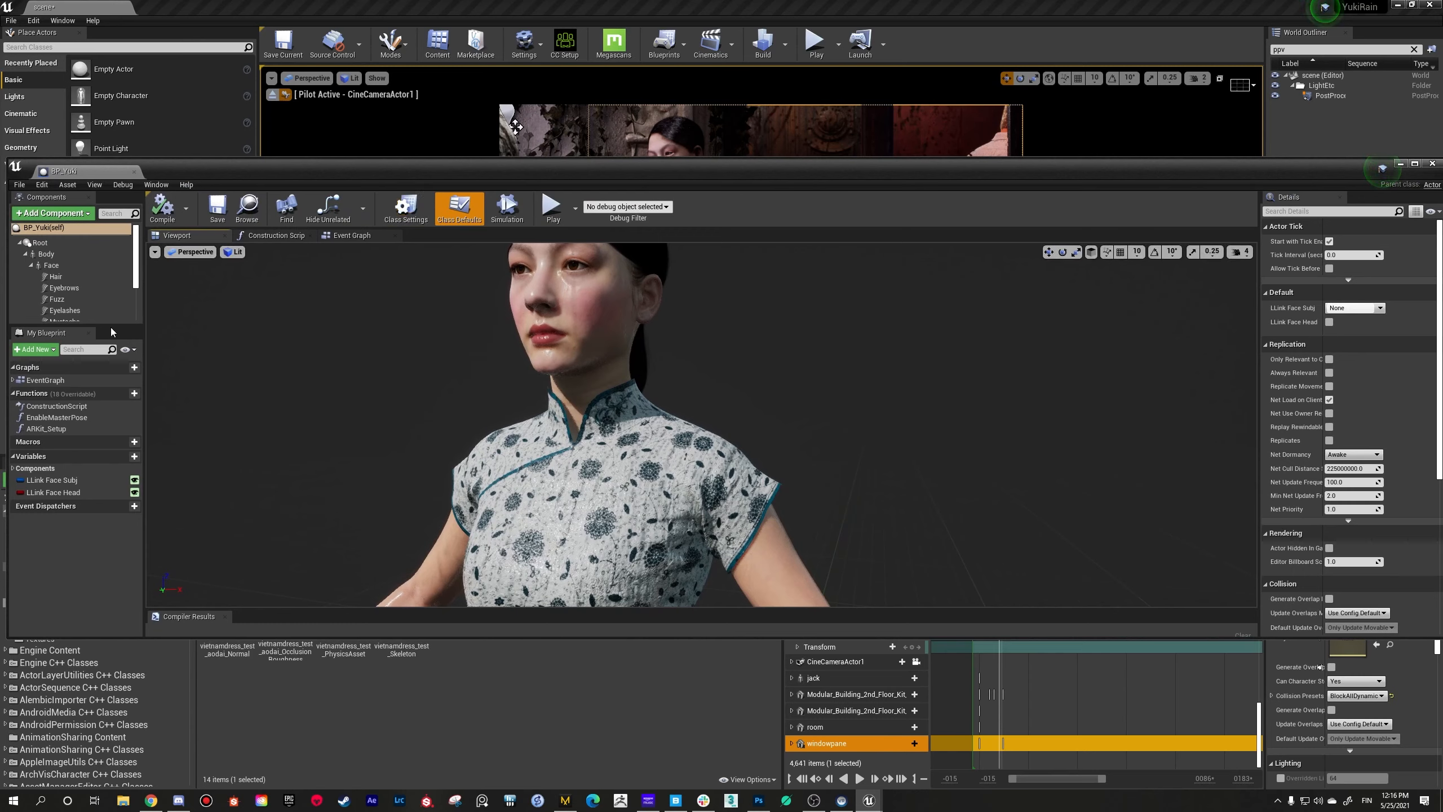
pyautogui.moveTo(110, 327); pyautogui.dragTo(96, 427)
pyautogui.click(59, 333)
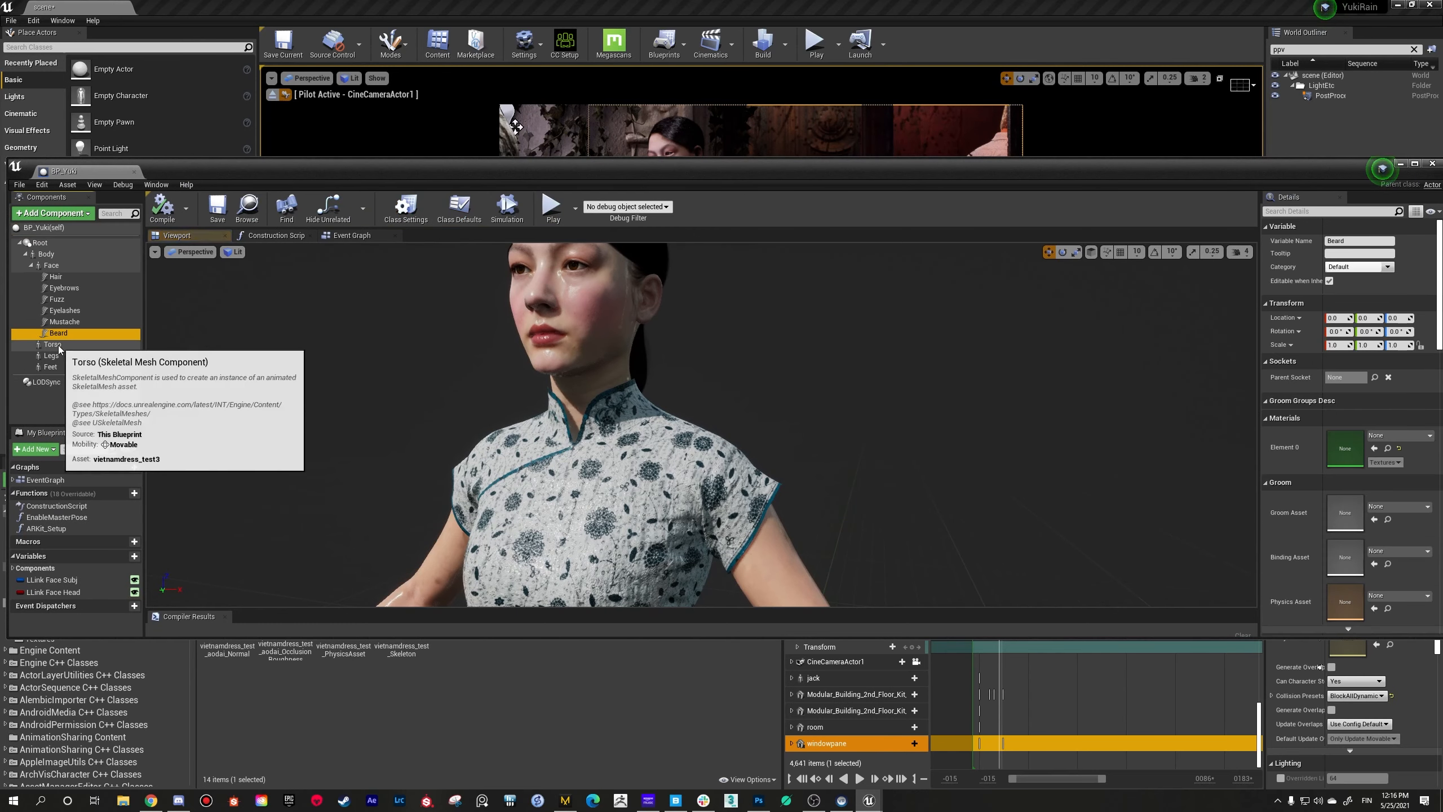
pyautogui.click(60, 345)
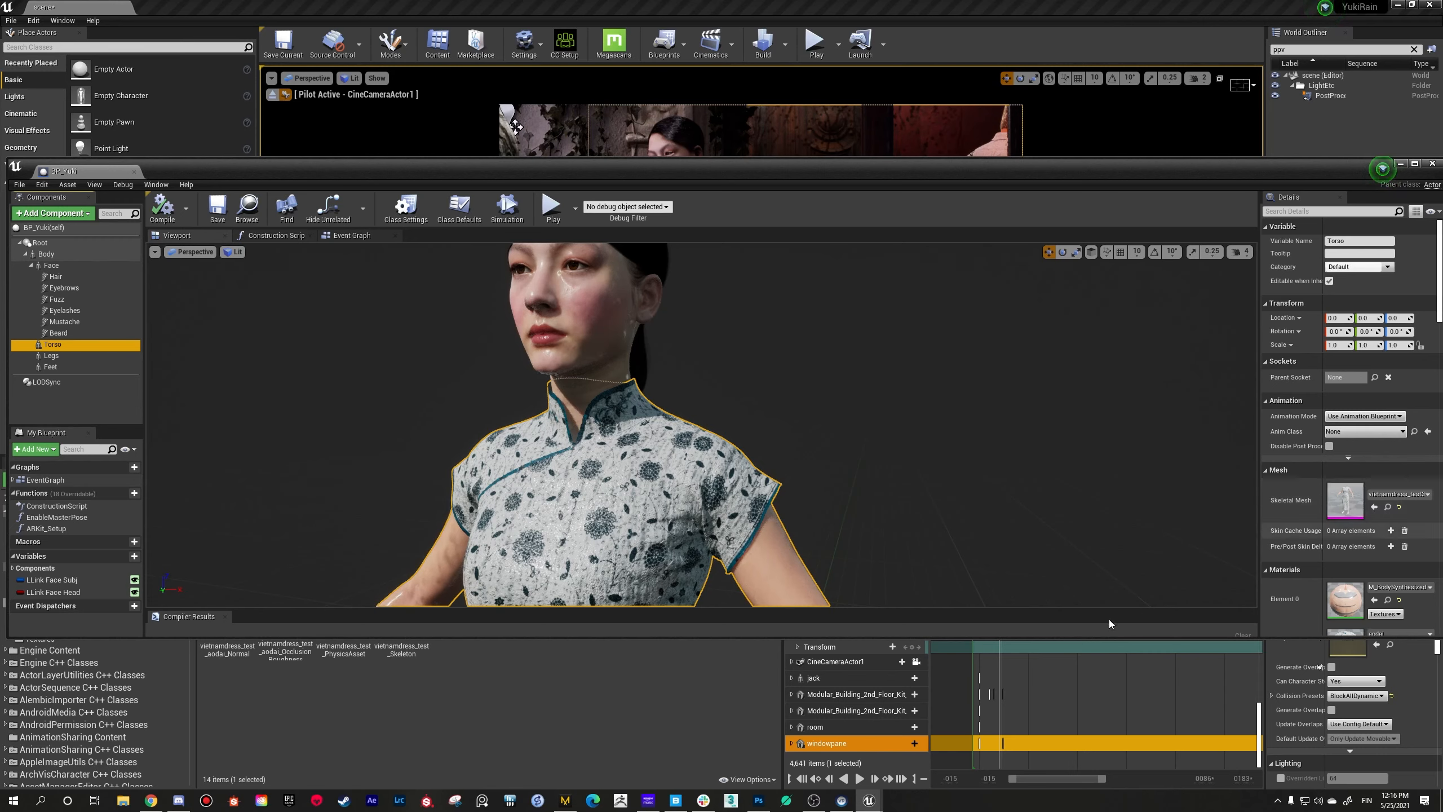
pyautogui.moveTo(1110, 637); pyautogui.dragTo(1110, 694)
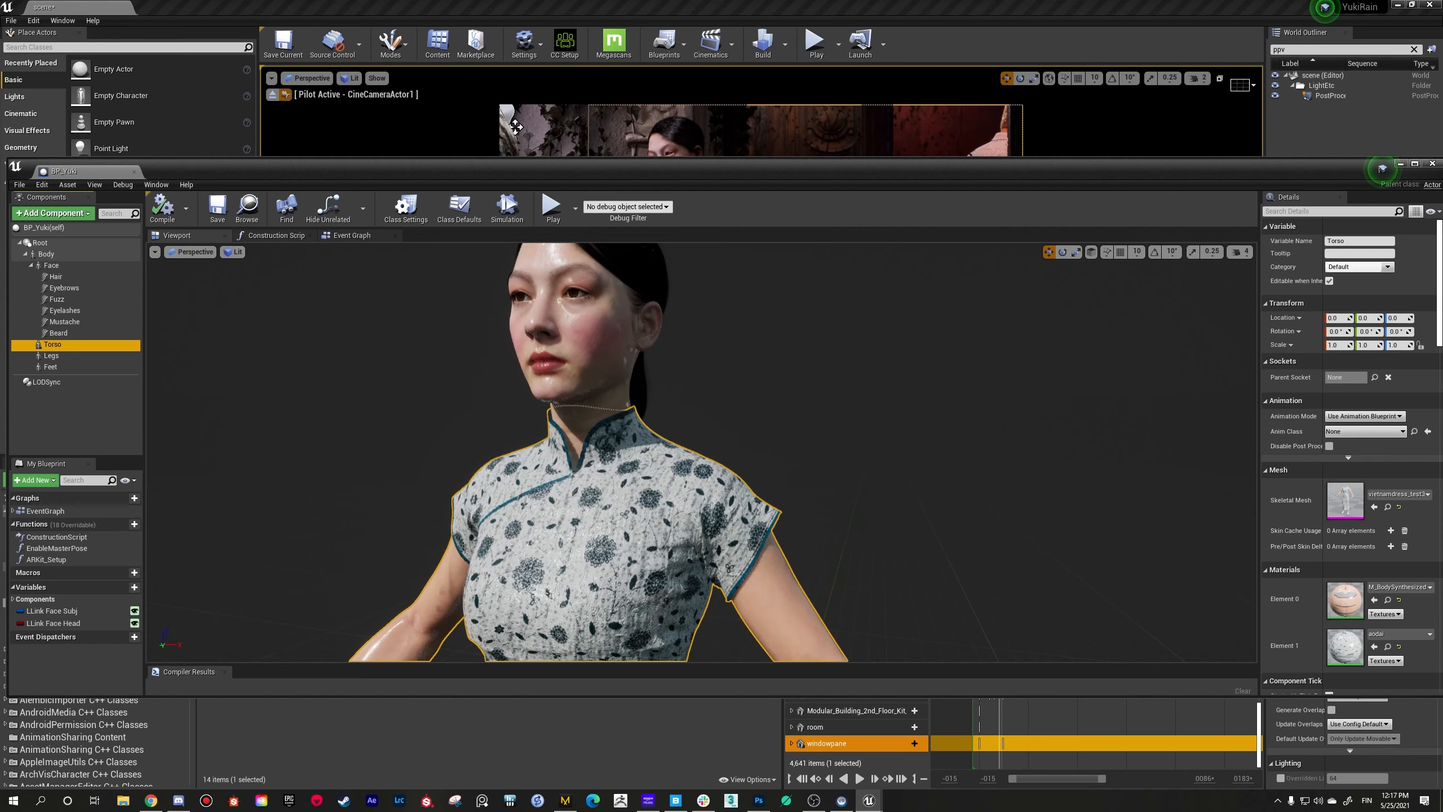
# Step: Inspect the dress on the blueprint character, from the upper body out to the full figure
pyautogui.moveTo(851, 509); pyautogui.dragTo(876, 490, button='right')
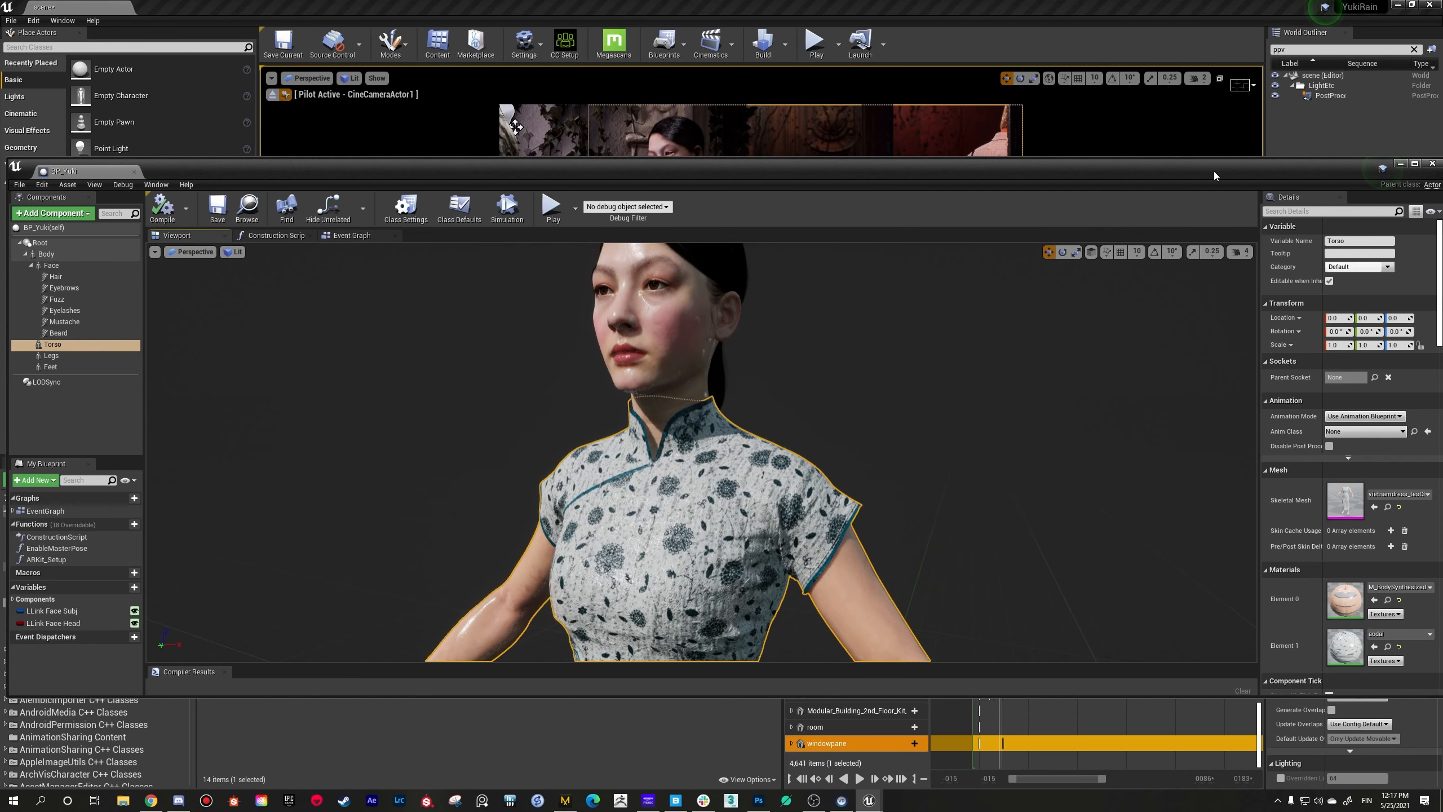
pyautogui.moveTo(1213, 172); pyautogui.dragTo(1199, 169)
pyautogui.moveTo(1003, 405)
pyautogui.mouseDown(button='right')
pyautogui.moveTo(1016, 396)
pyautogui.moveTo(1015, 421)
pyautogui.moveTo(1020, 410)
pyautogui.moveTo(1000, 400)
pyautogui.moveTo(1000, 432)
pyautogui.mouseUp(button='right')
pyautogui.press('s')
pyautogui.press('w')
pyautogui.press('s')
pyautogui.press('w')
pyautogui.press('w')
pyautogui.press('s')
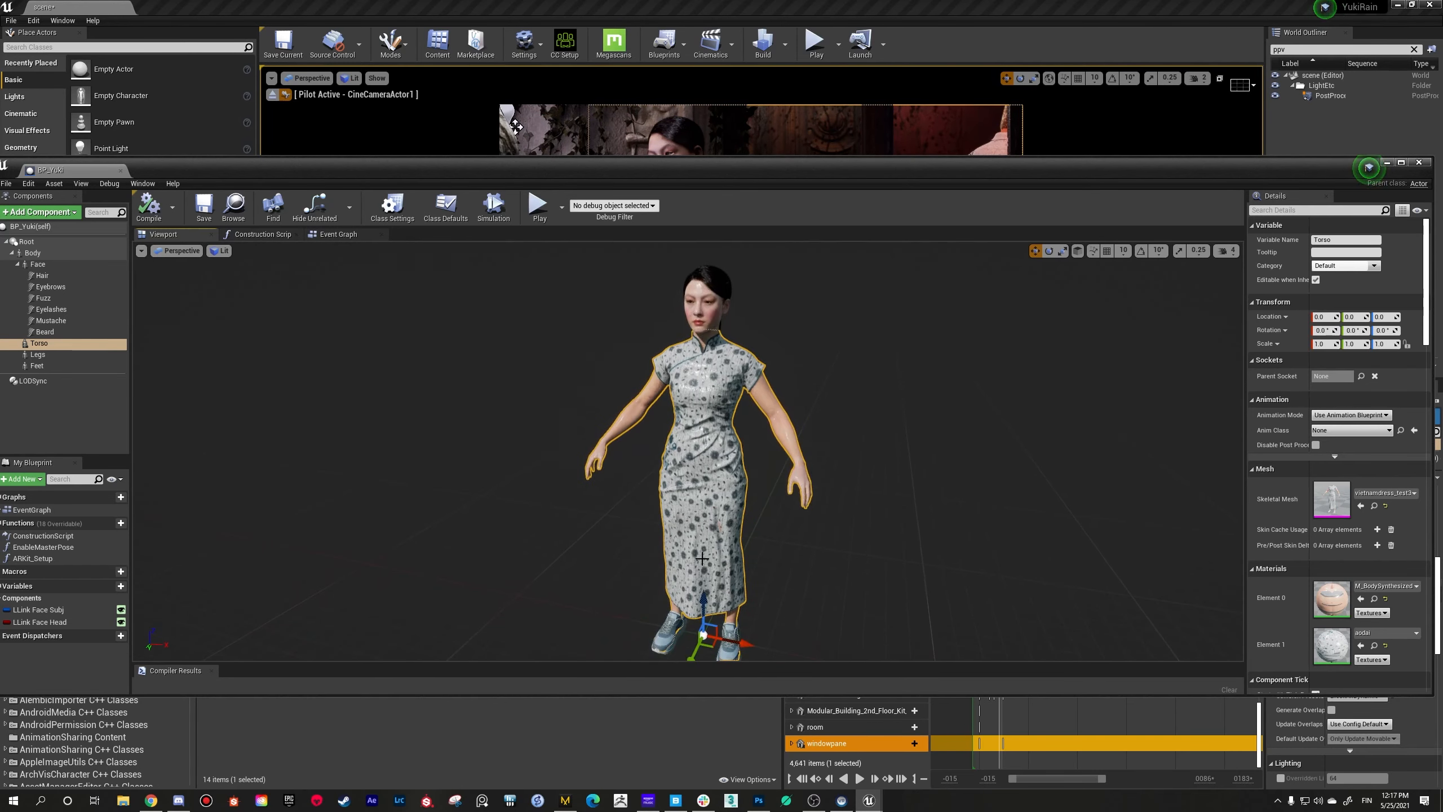
# Step: Examine the character's face and the dress's upper half up close, and close the BP_Yuki blueprint
pyautogui.moveTo(763, 515); pyautogui.dragTo(769, 504, button='right')
pyautogui.press('w')
pyautogui.press('s')
pyautogui.press('w')
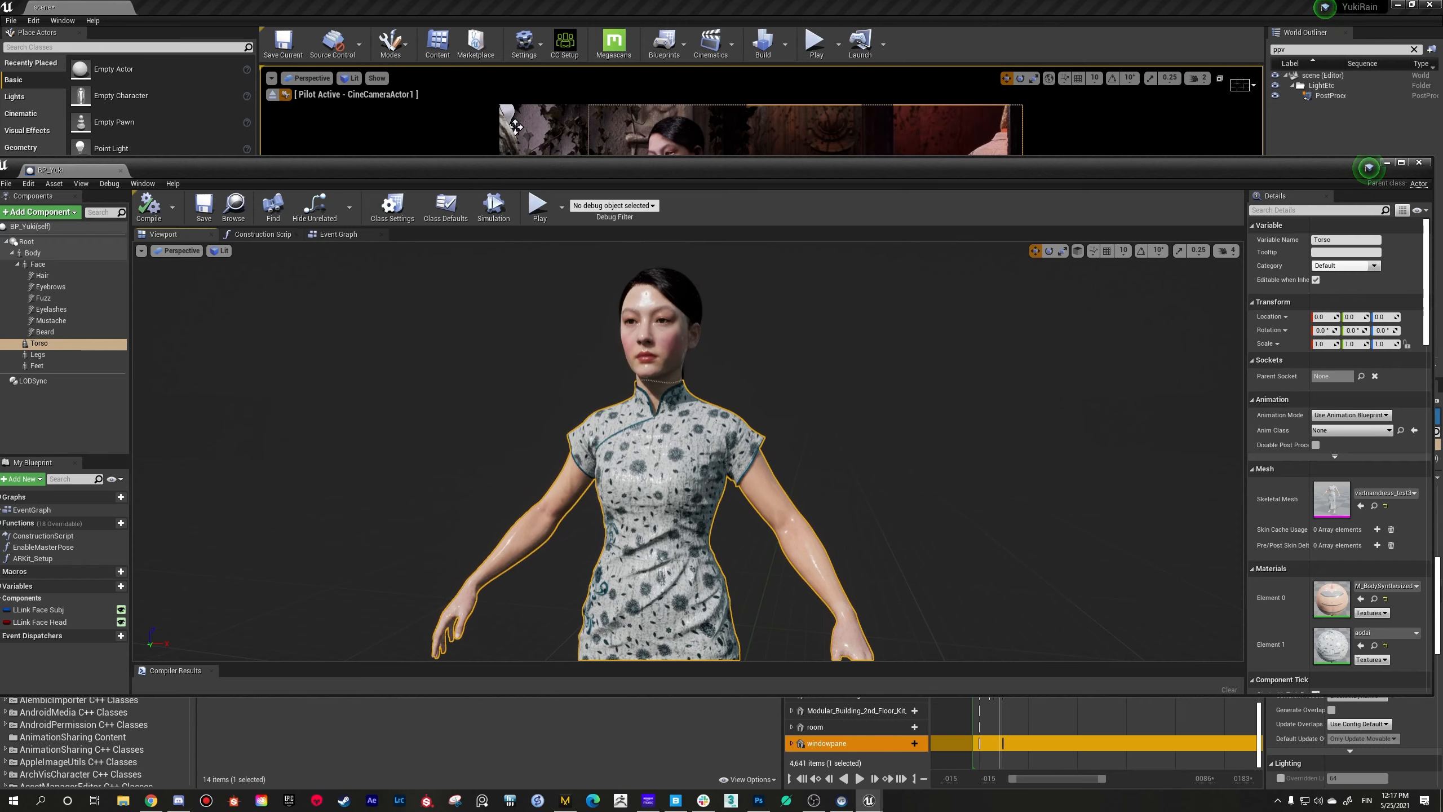
pyautogui.moveTo(890, 172); pyautogui.dragTo(827, 240)
pyautogui.moveTo(1211, 240); pyautogui.dragTo(1172, 238)
pyautogui.click(1313, 234)
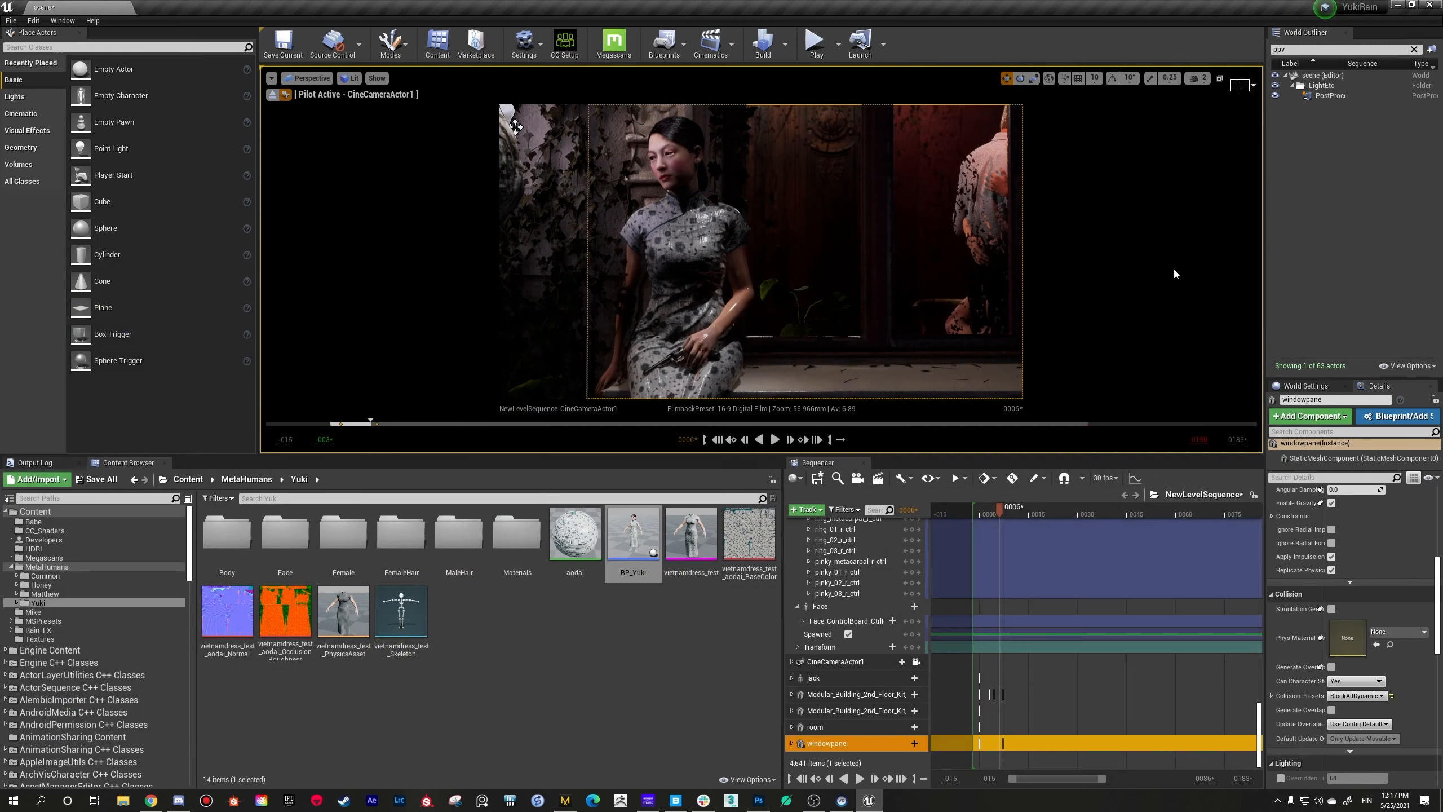
# Step: Move the piloted cine camera in to a close-up of the seated woman's face and enlarge the viewport
pyautogui.moveTo(761, 252); pyautogui.dragTo(758, 222, button='right')
pyautogui.press('w')
pyautogui.press('w')
pyautogui.press('w')
pyautogui.moveTo(1065, 297); pyautogui.dragTo(1058, 297, button='right')
pyautogui.press('s')
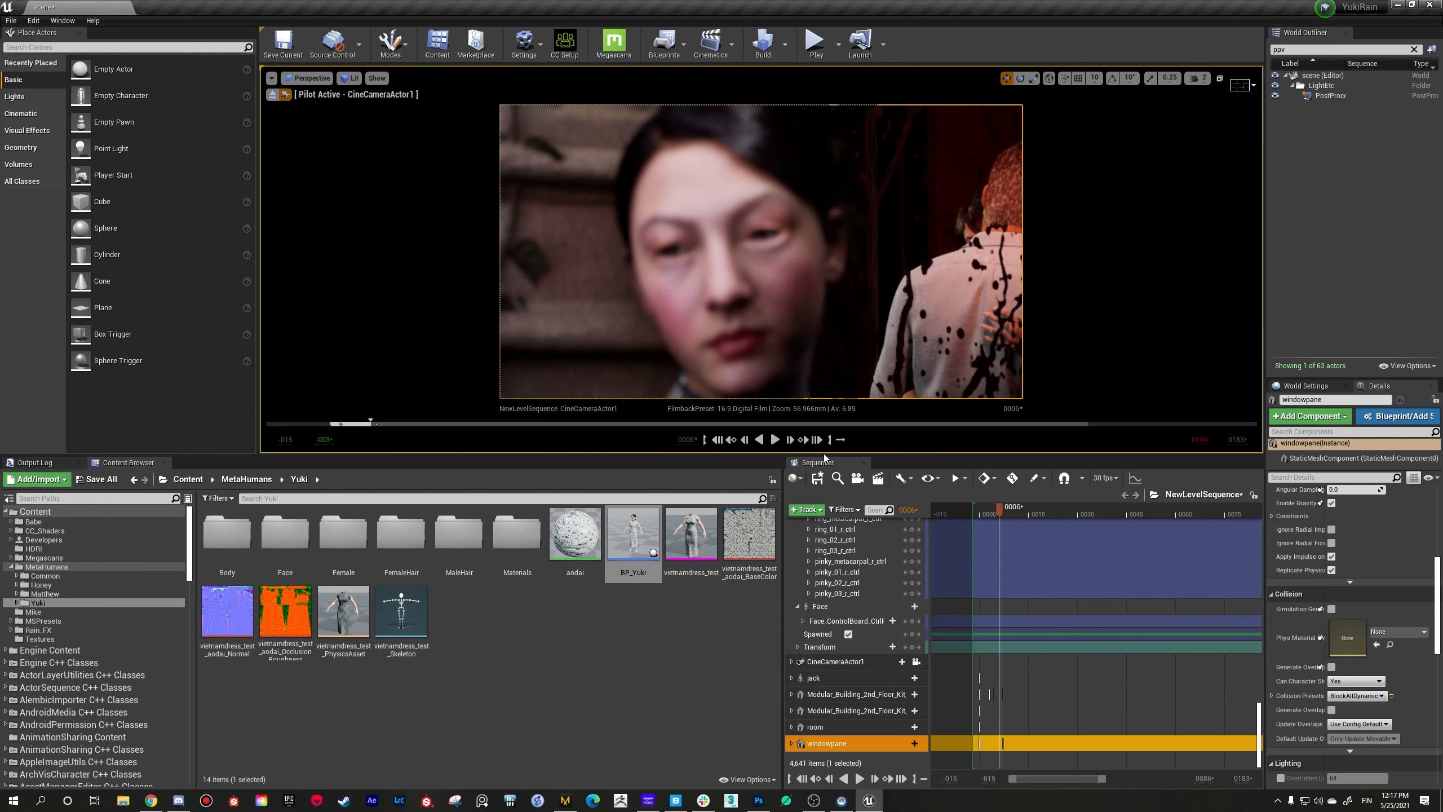
pyautogui.moveTo(810, 456); pyautogui.dragTo(812, 518)
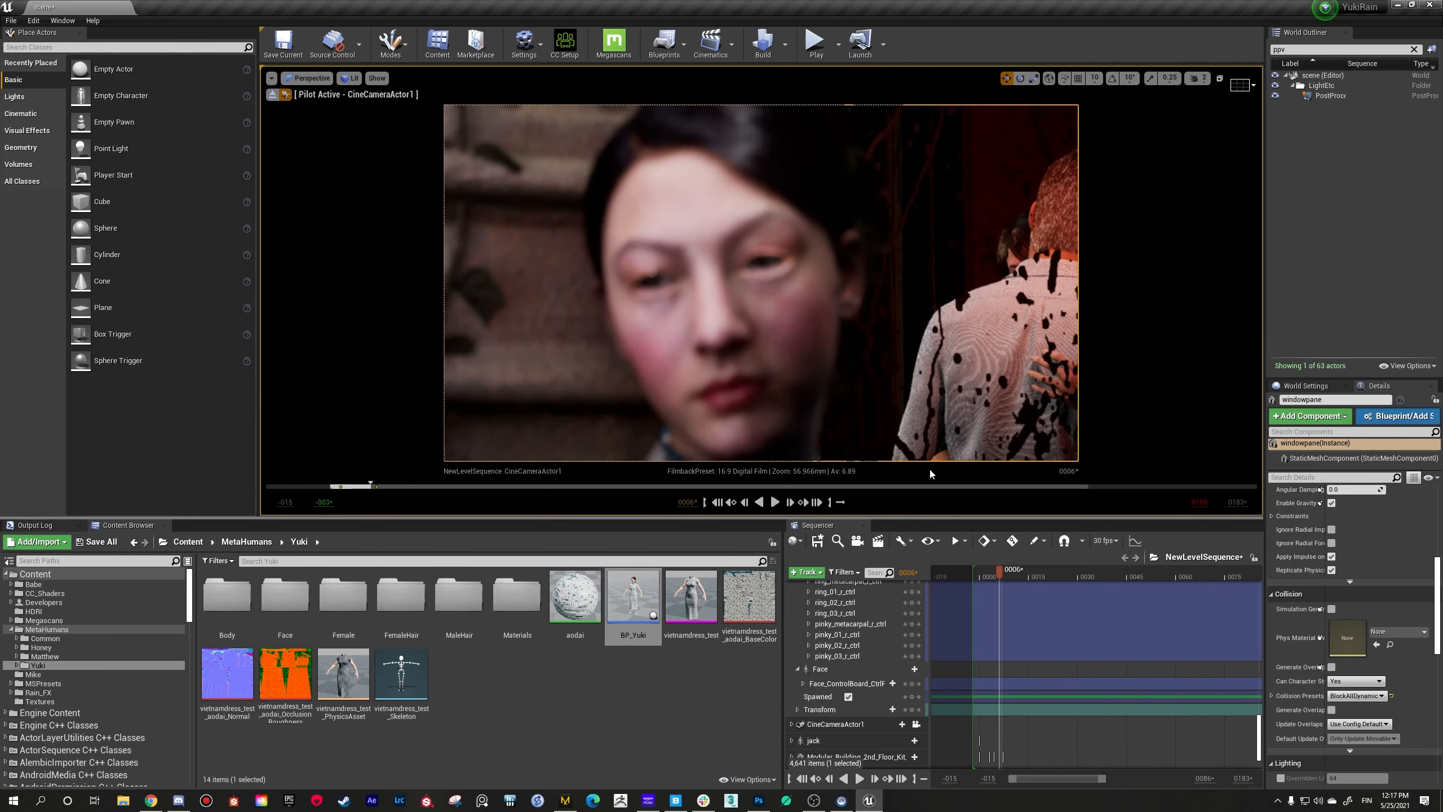
# Step: Filter the scene's actors by "came" and select CineCameraActor1
pyautogui.click(1332, 49)
pyautogui.press('BackSpace')
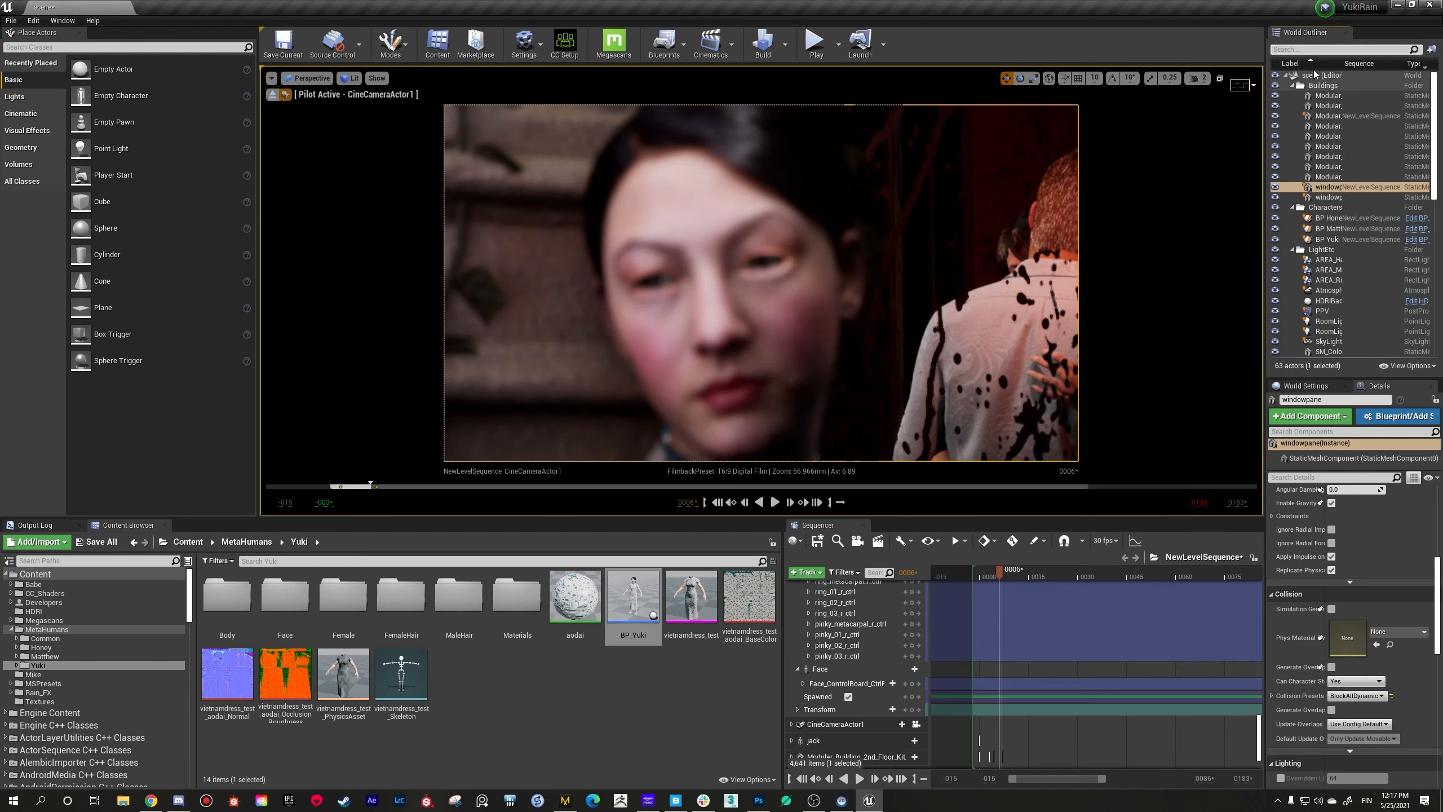
pyautogui.write('came')
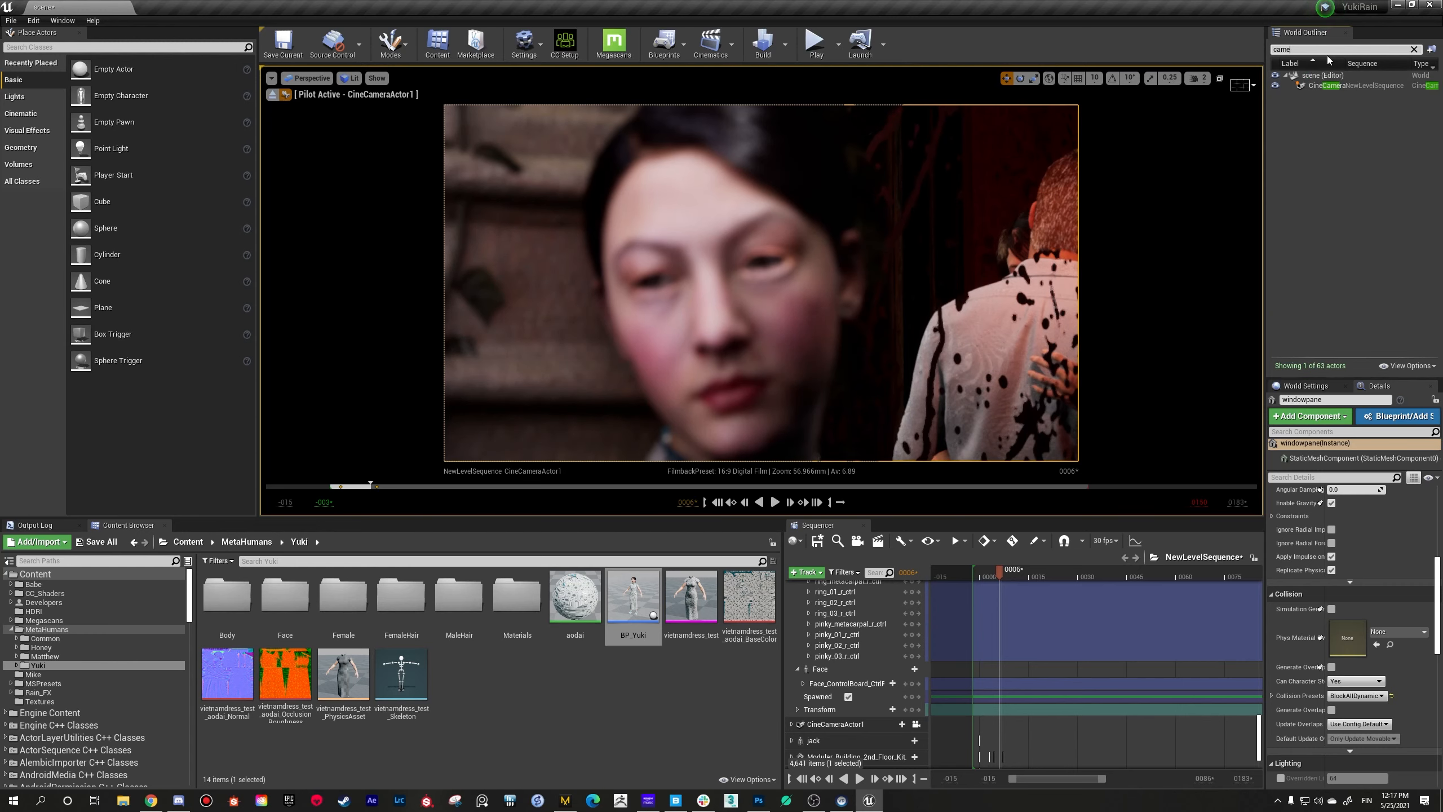
pyautogui.click(1350, 86)
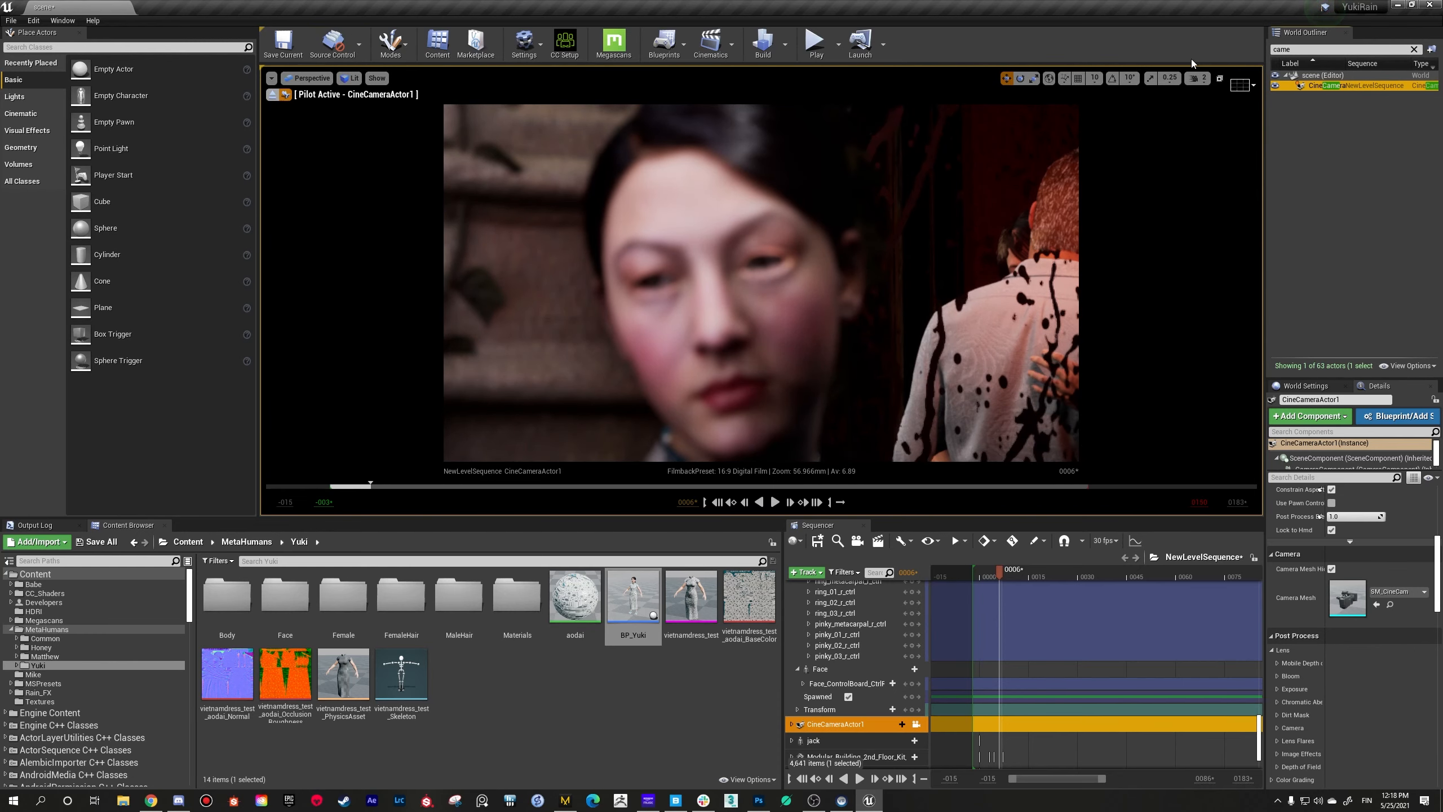
pyautogui.hotkey('ctrl', 'a')
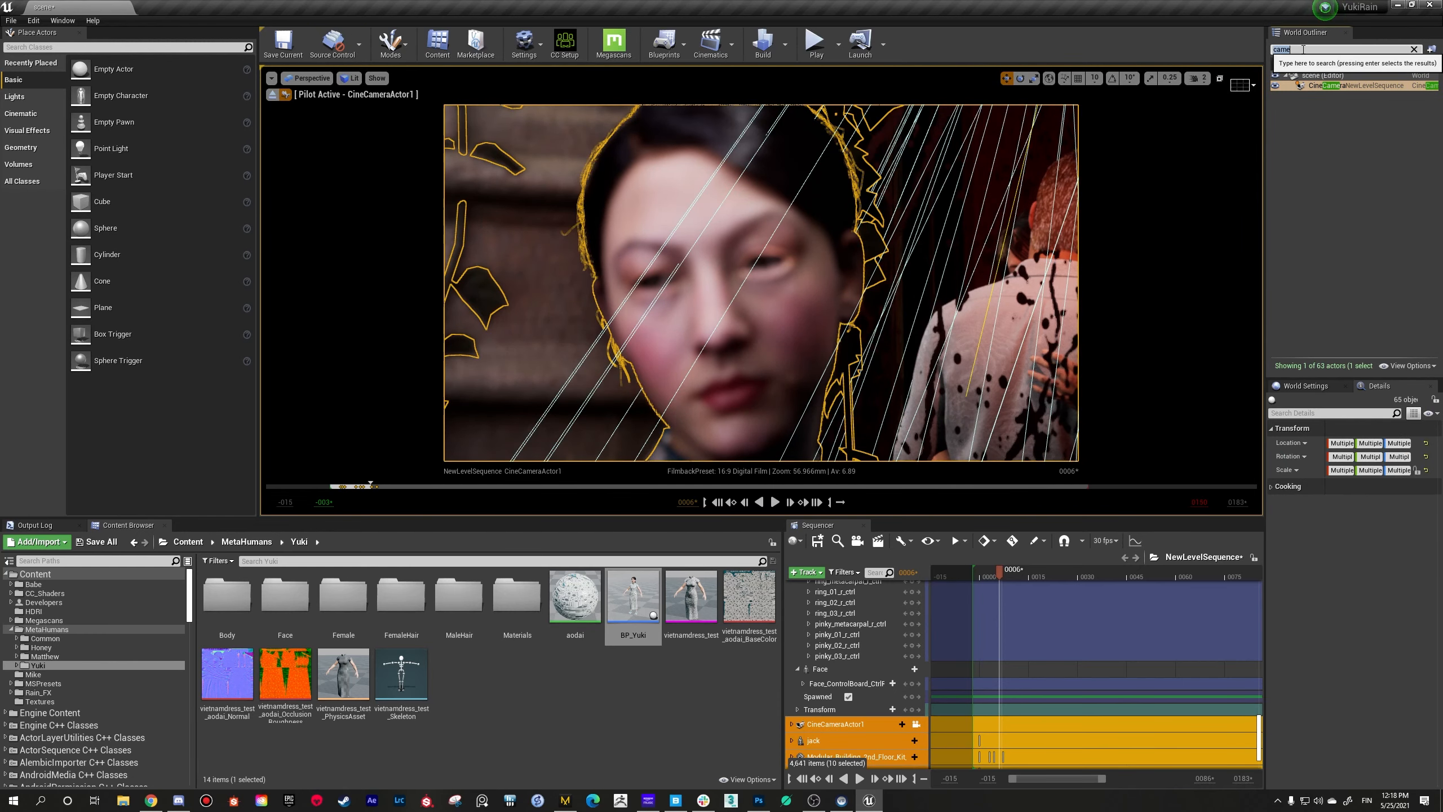
pyautogui.press('BackSpace')
pyautogui.press('BackSpace')
pyautogui.press('BackSpace')
pyautogui.write('ie')
pyautogui.press('BackSpace')
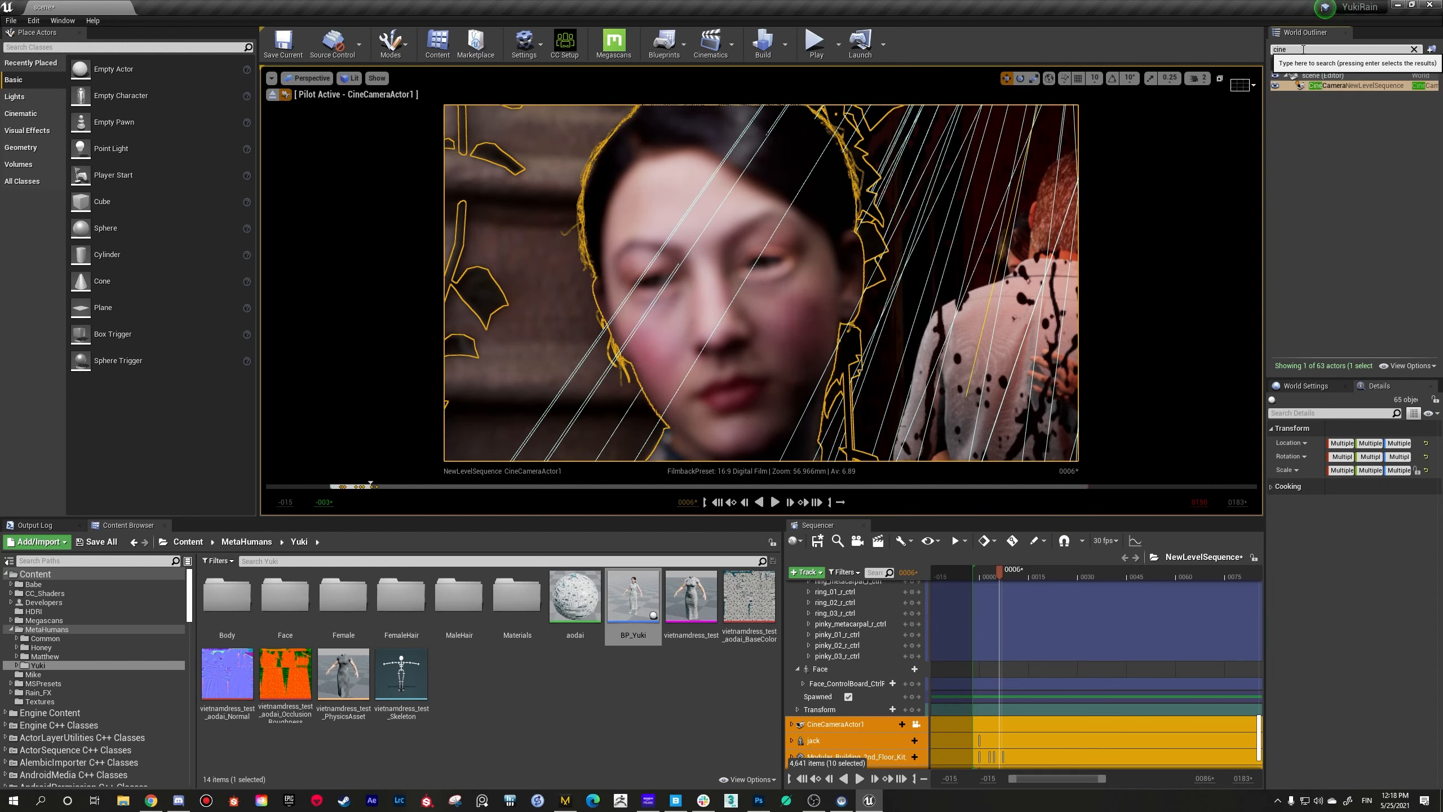
pyautogui.write('necame')
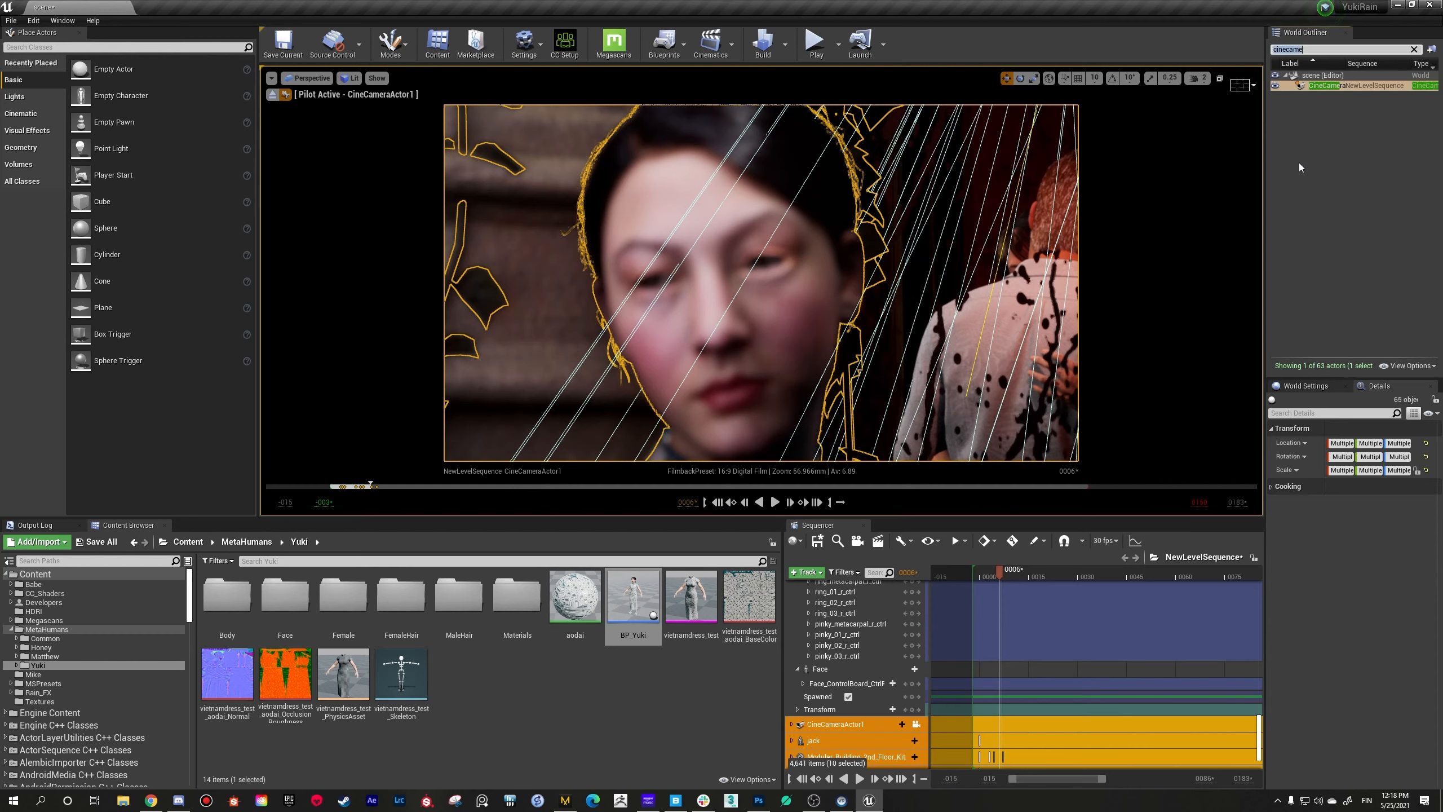
pyautogui.press('BackSpace')
pyautogui.press('BackSpace')
pyautogui.press('BackSpace')
pyautogui.press('BackSpace')
pyautogui.press('BackSpace')
pyautogui.press('BackSpace')
pyautogui.press('BackSpace')
pyautogui.press('BackSpace')
pyautogui.write('Ci')
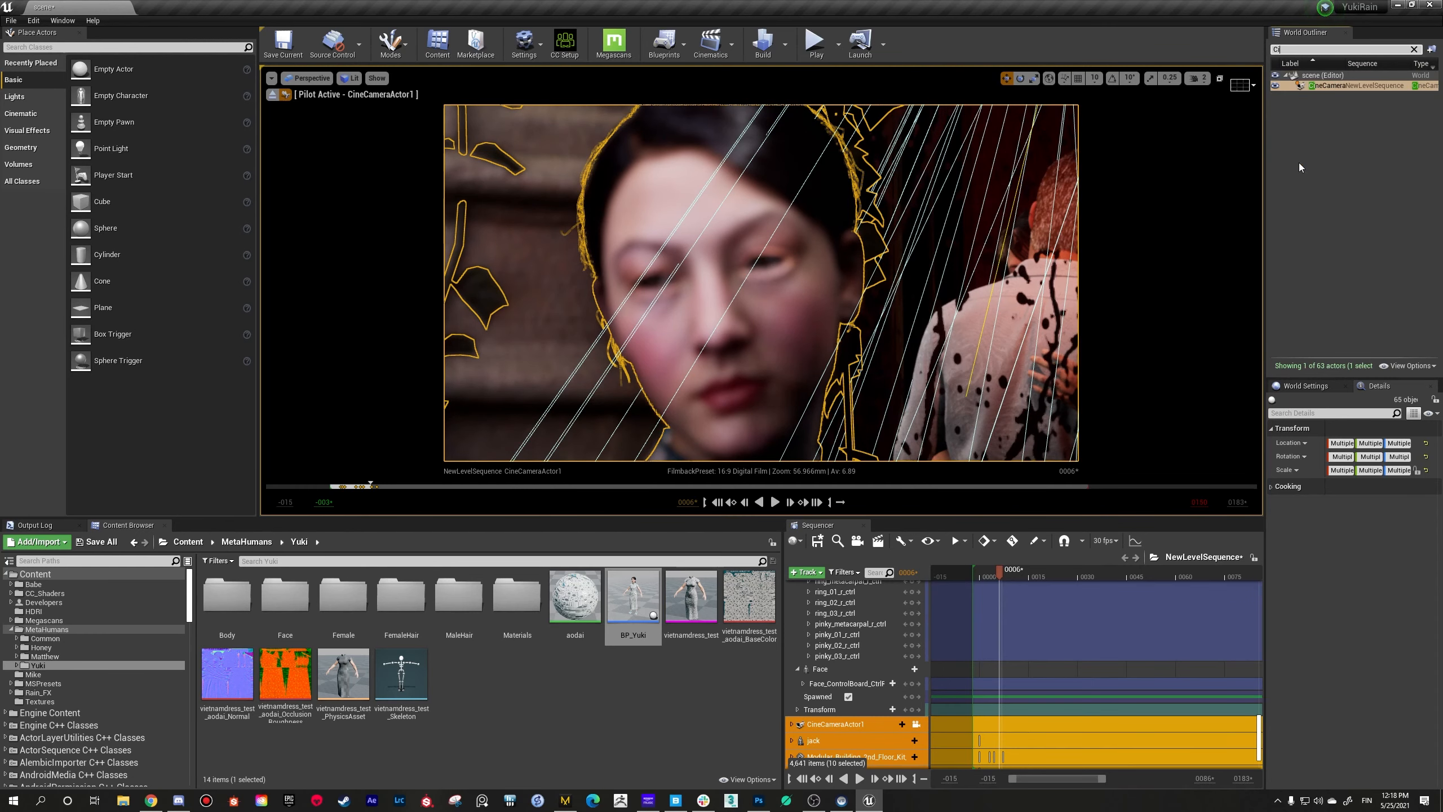
pyautogui.write('n')
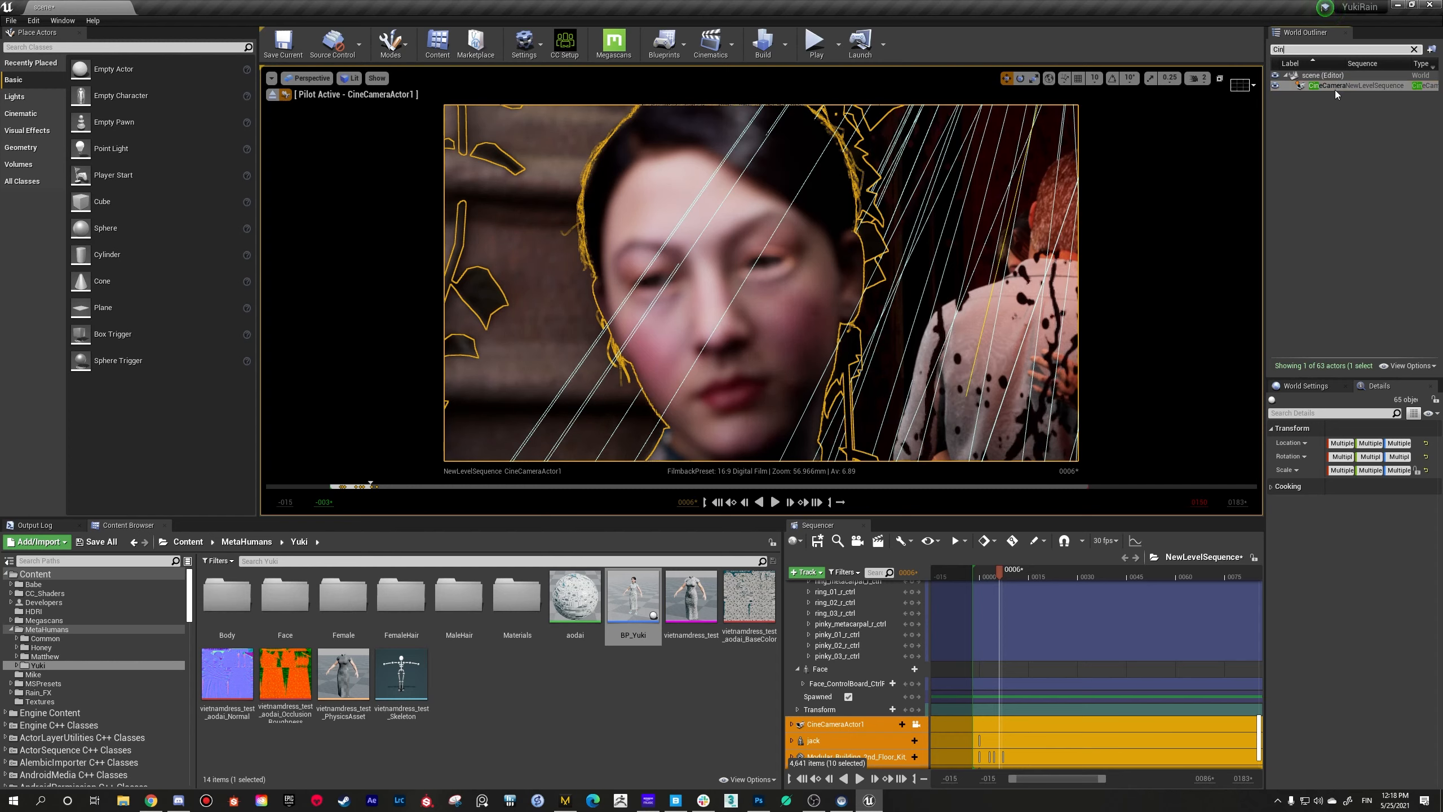
# Step: Clear the actor filter, select only CineCameraActor1, and collapse the LightEtc, Characters, Buildings and Props folders
pyautogui.press('BackSpace')
pyautogui.press('BackSpace')
pyautogui.press('BackSpace')
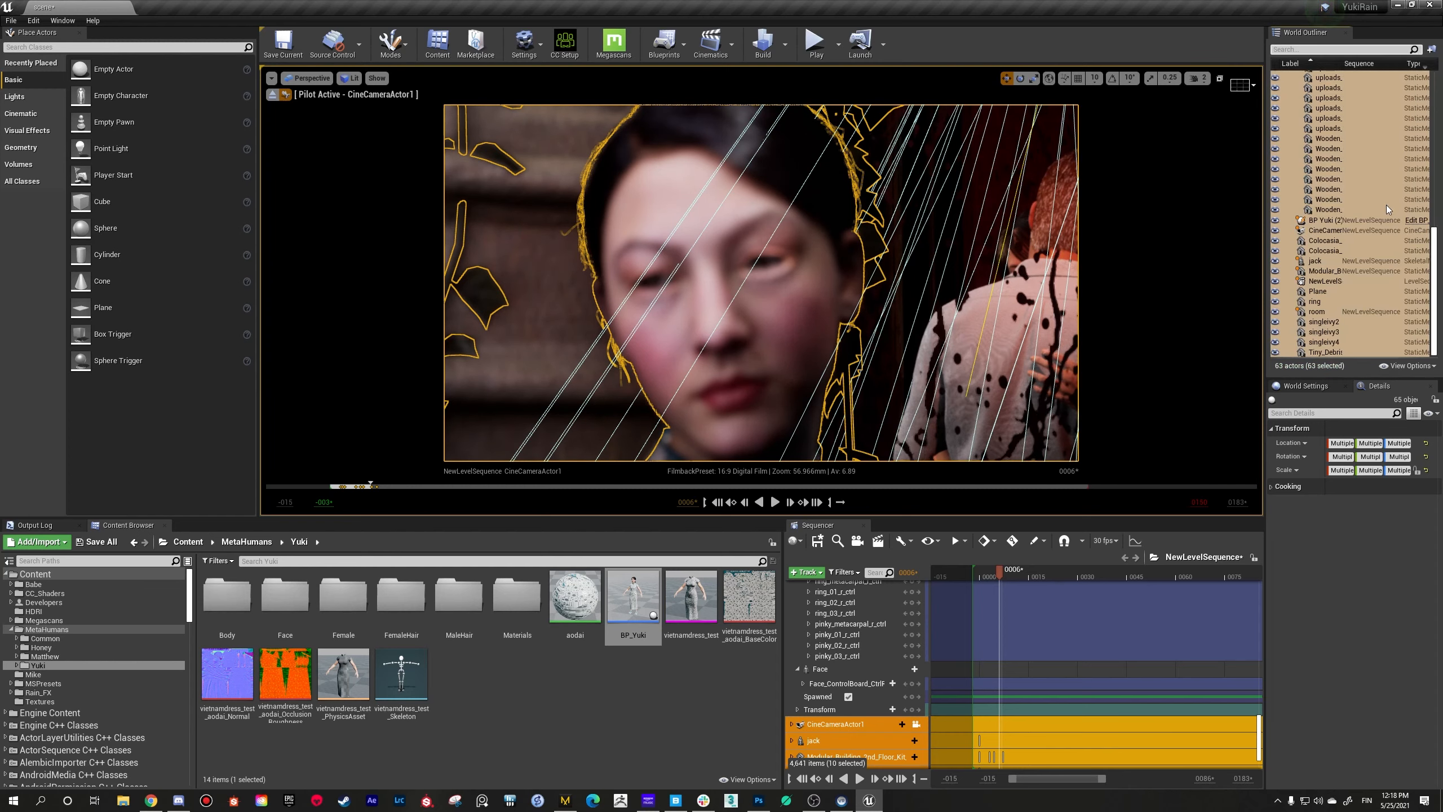
pyautogui.click(1395, 229)
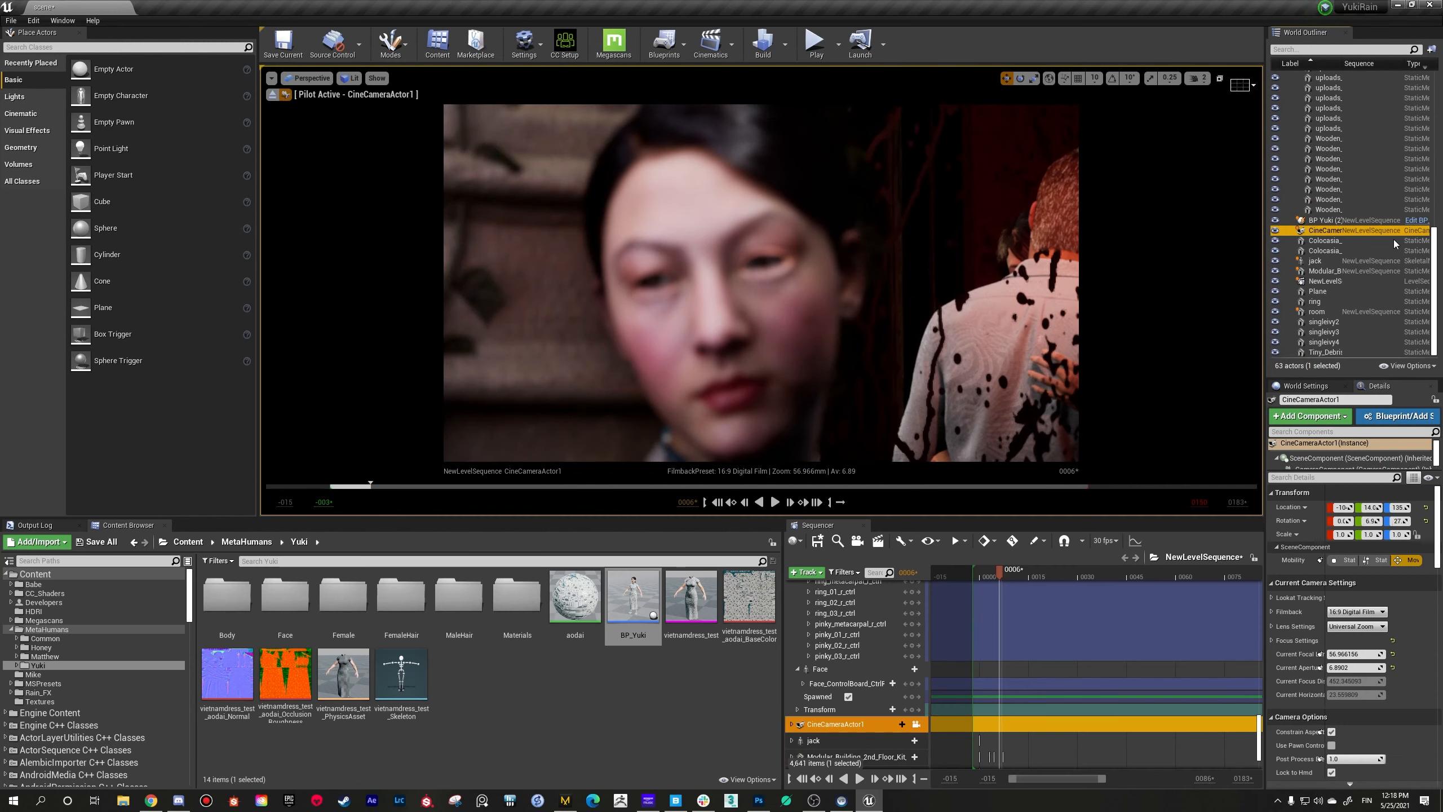
pyautogui.moveTo(1436, 216); pyautogui.dragTo(1438, 112)
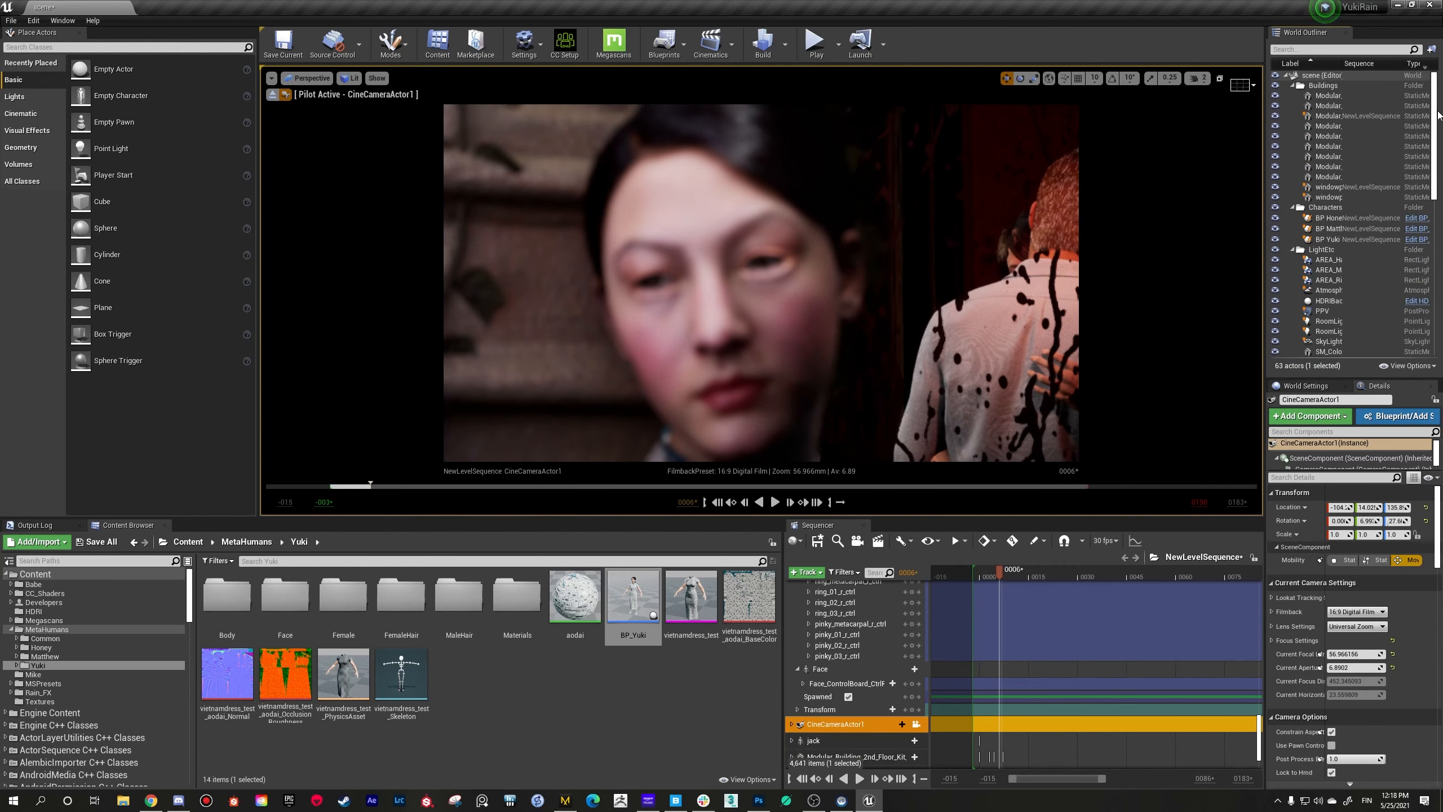
pyautogui.click(1292, 249)
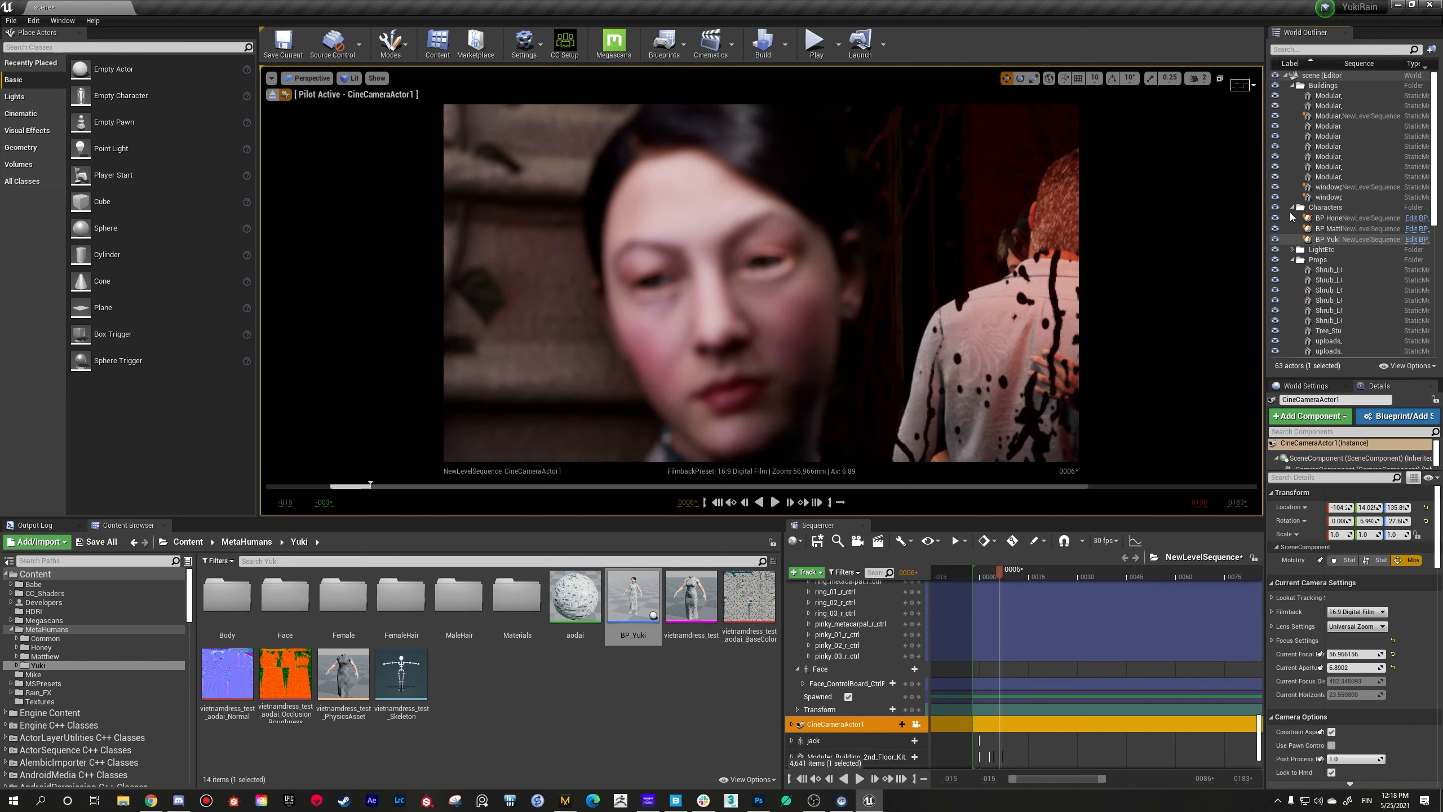
pyautogui.click(1293, 208)
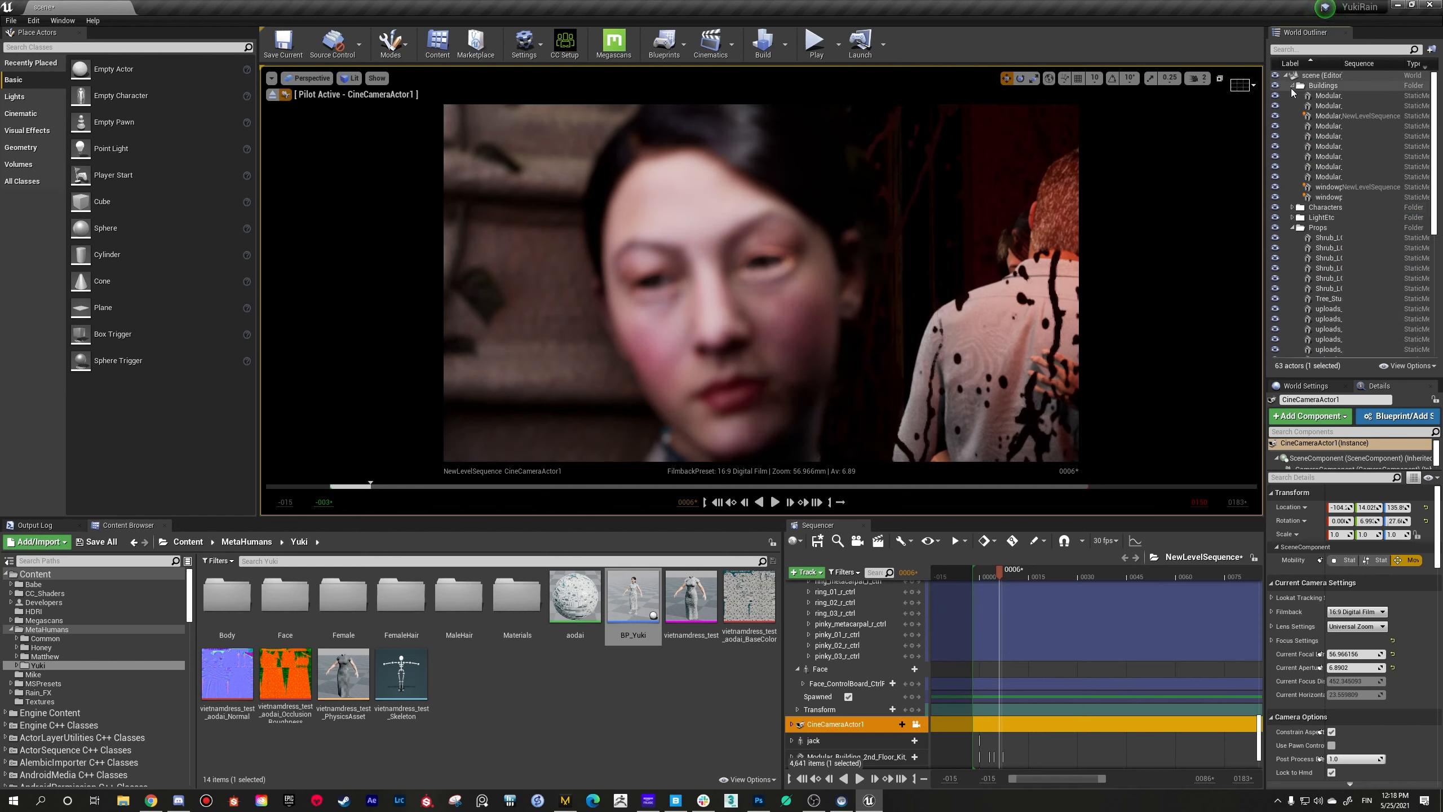
pyautogui.click(1292, 85)
pyautogui.click(1292, 116)
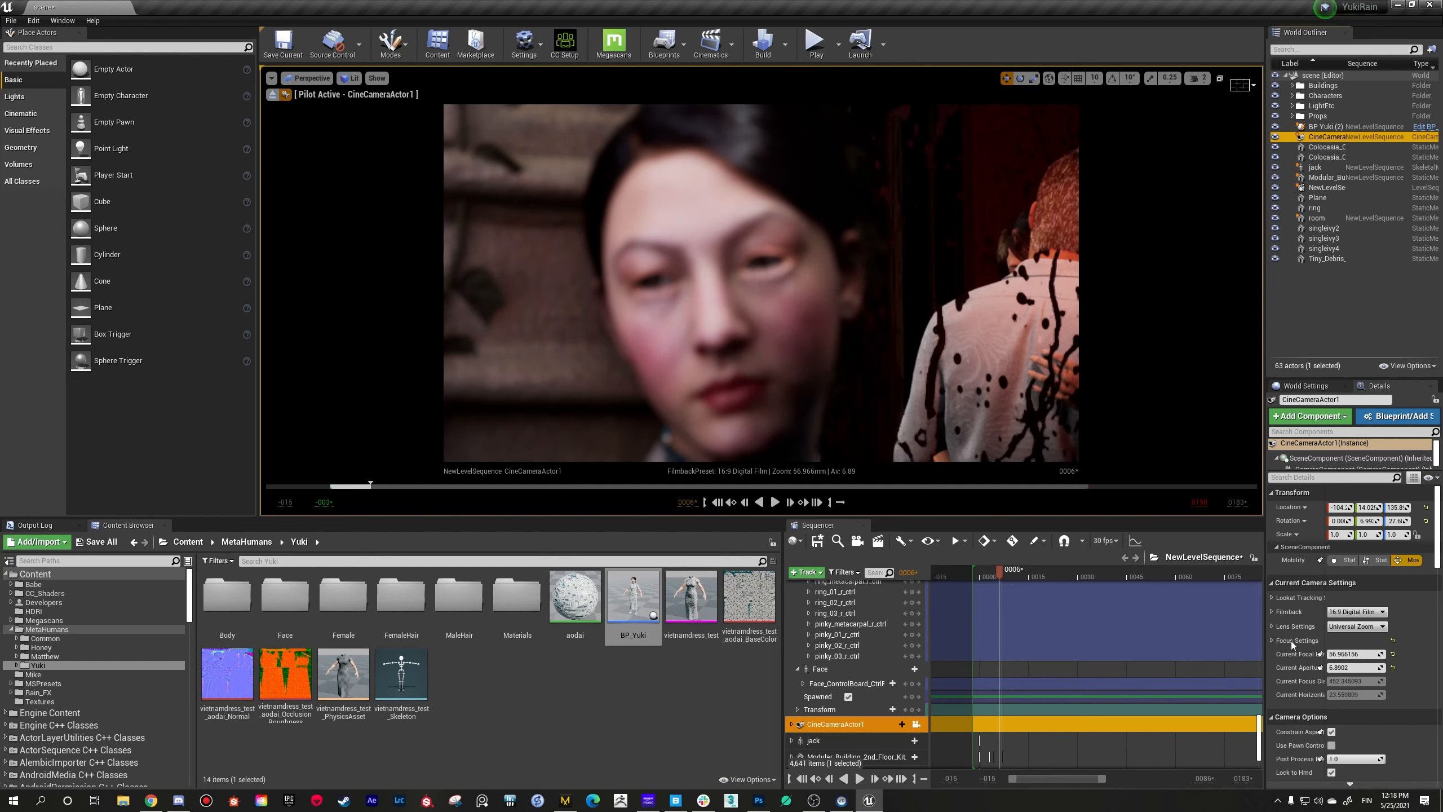
# Step: Set CineCameraActor1's manual focus distance to about 96 cm and reframe the seated woman's face slightly
pyautogui.scroll(-2, 1290, 640)
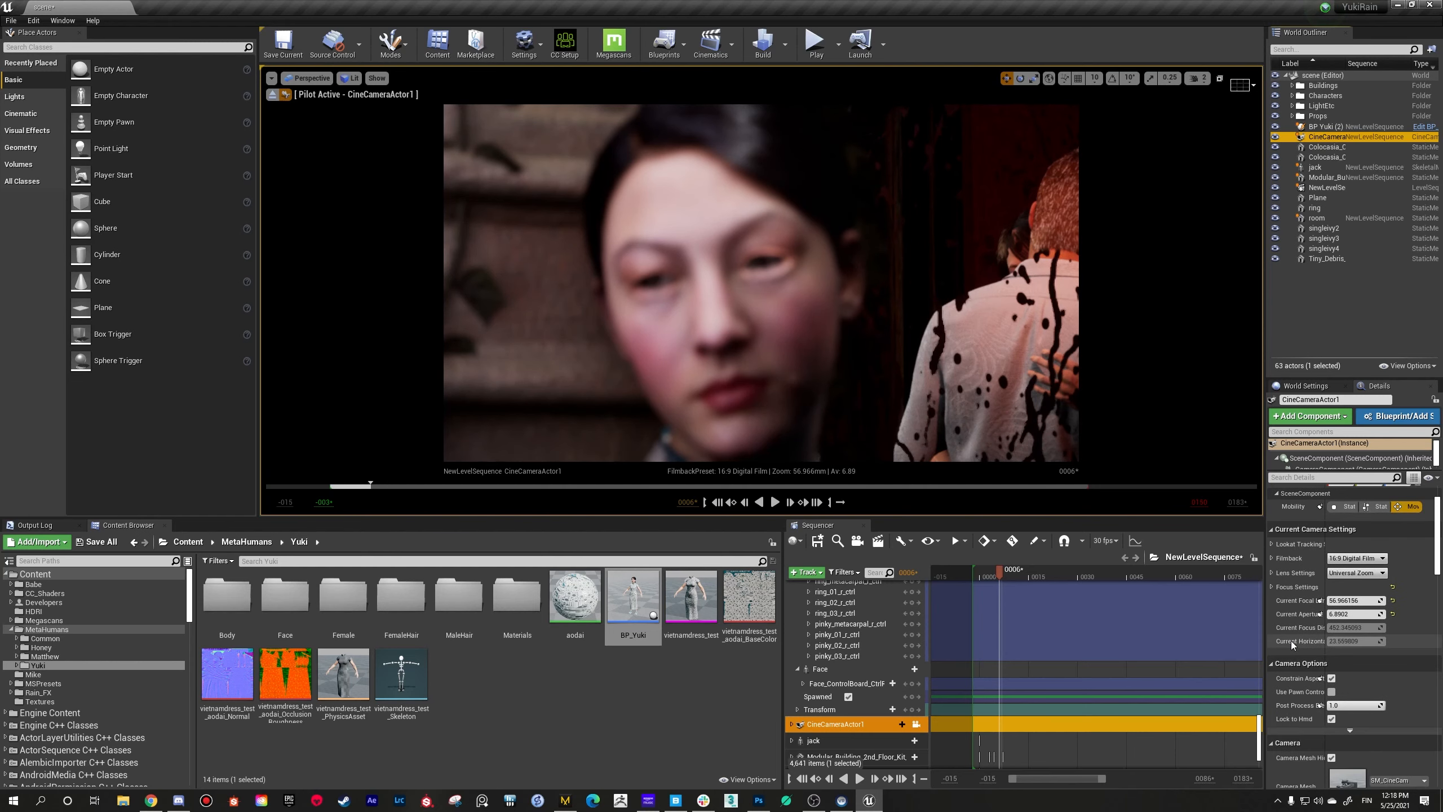
pyautogui.scroll(1, 1294, 620)
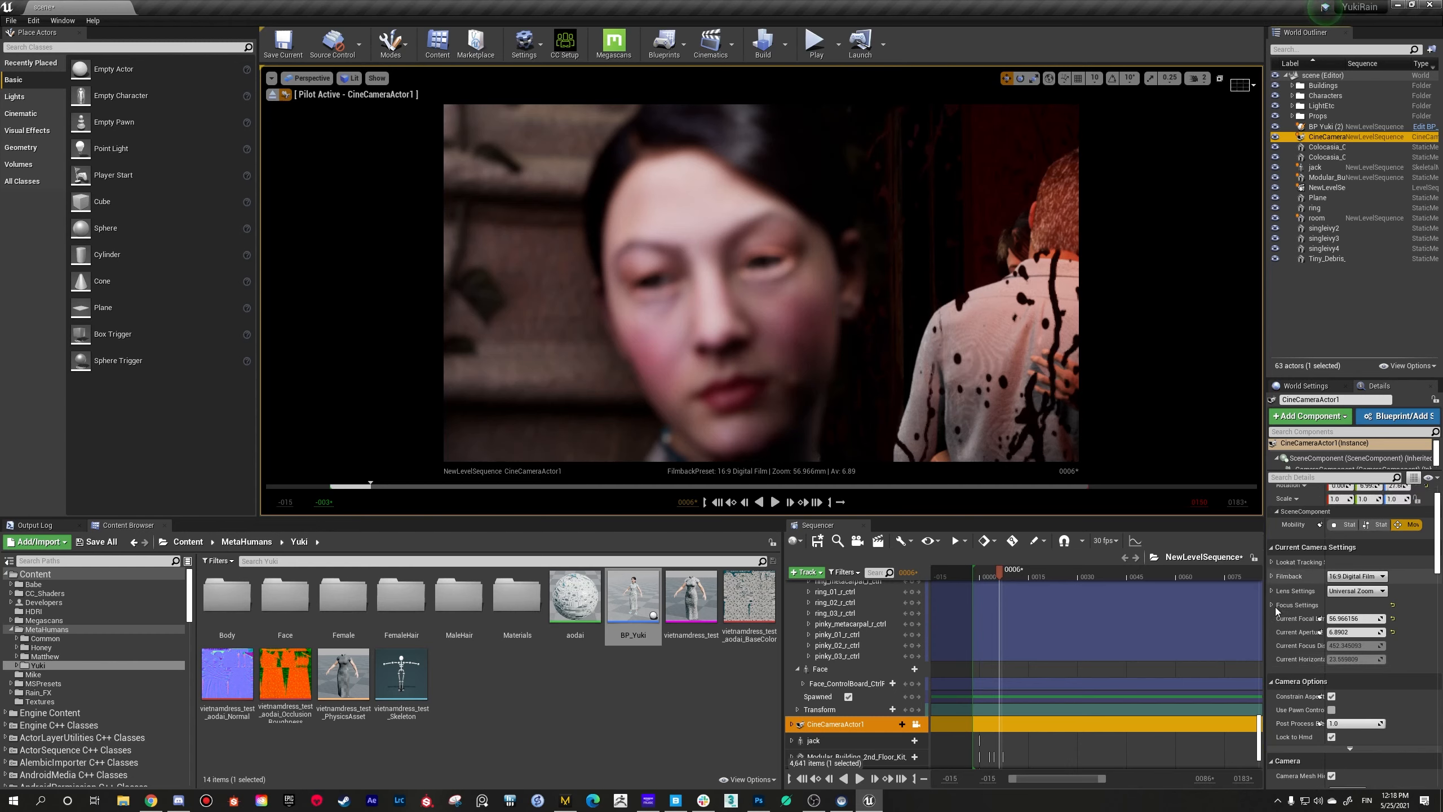
pyautogui.click(1272, 605)
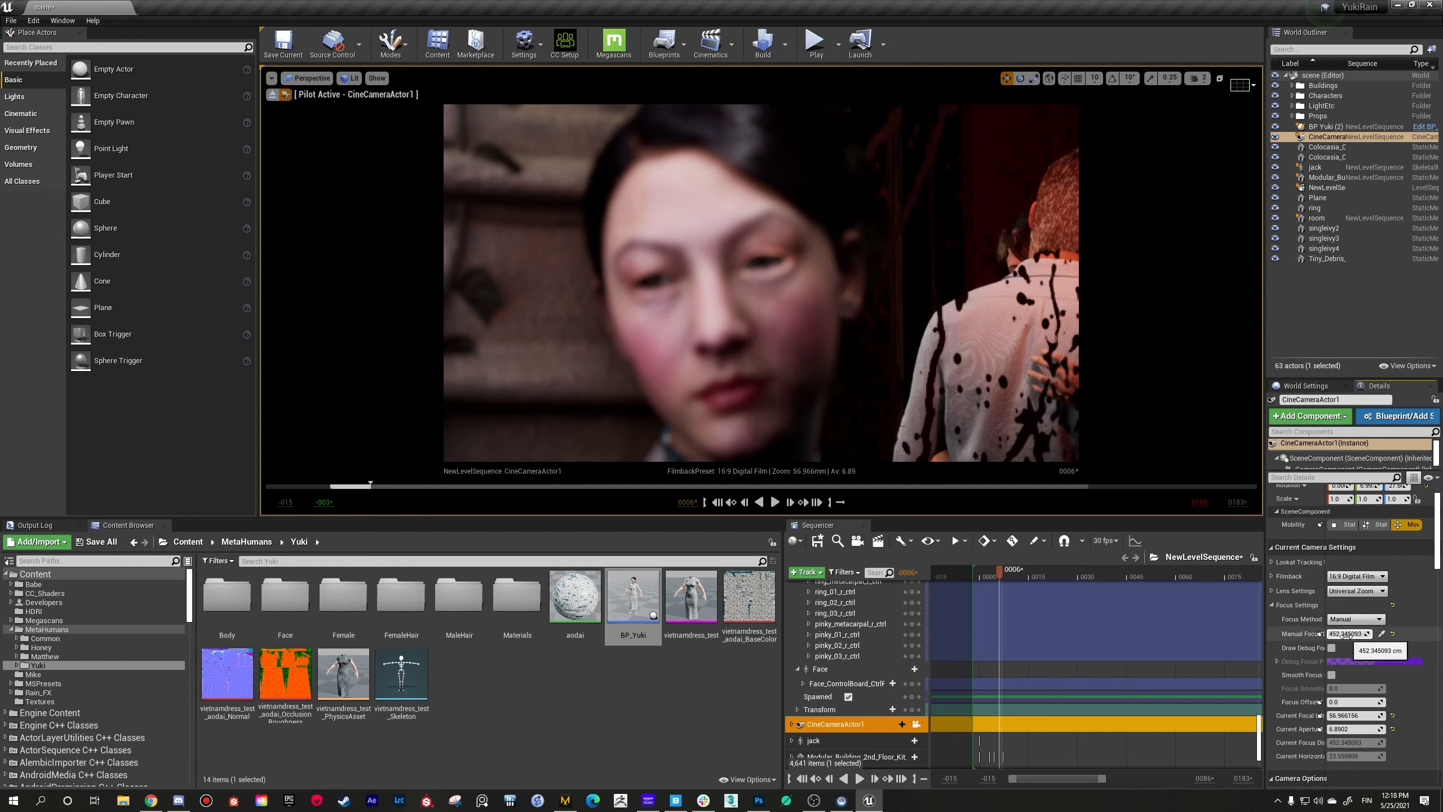
pyautogui.moveTo(1347, 633); pyautogui.dragTo(1321, 634)
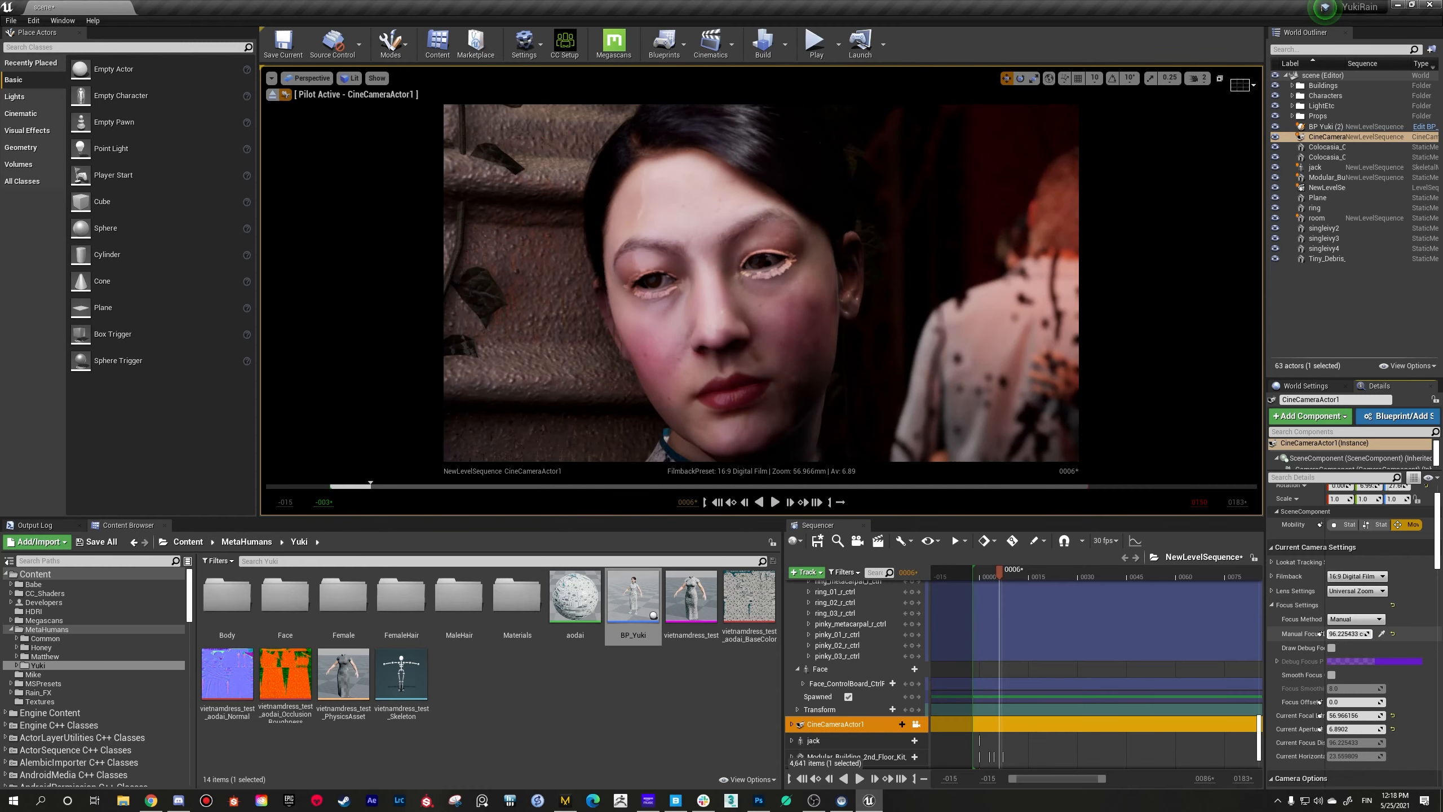
pyautogui.moveTo(762, 284)
pyautogui.mouseDown(button='right')
pyautogui.moveTo(767, 306)
pyautogui.moveTo(759, 286)
pyautogui.mouseUp(button='right')
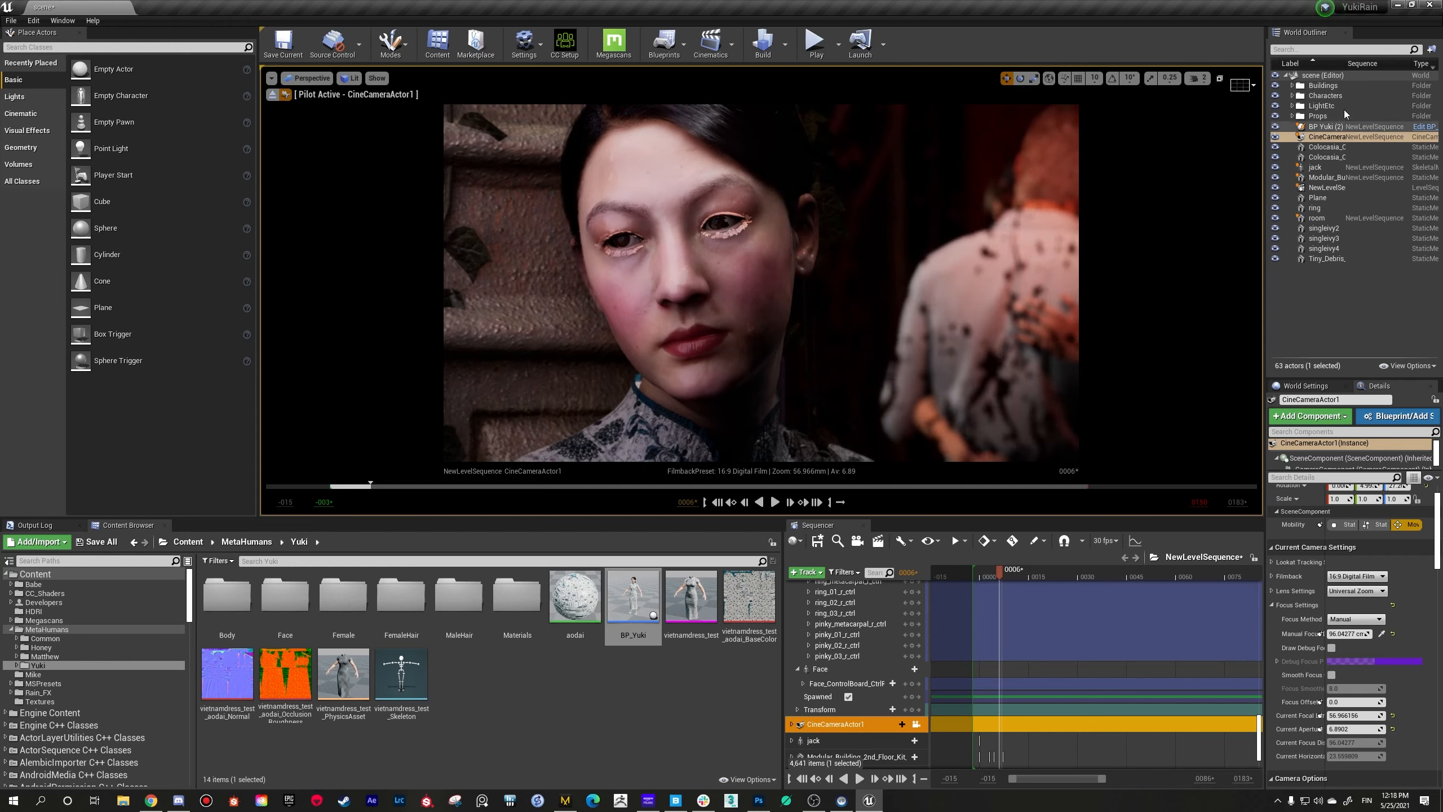
# Step: Filter the scene's actors by "ppv" and select the PPV post-process volume in the LightEtc folder
pyautogui.click(1331, 50)
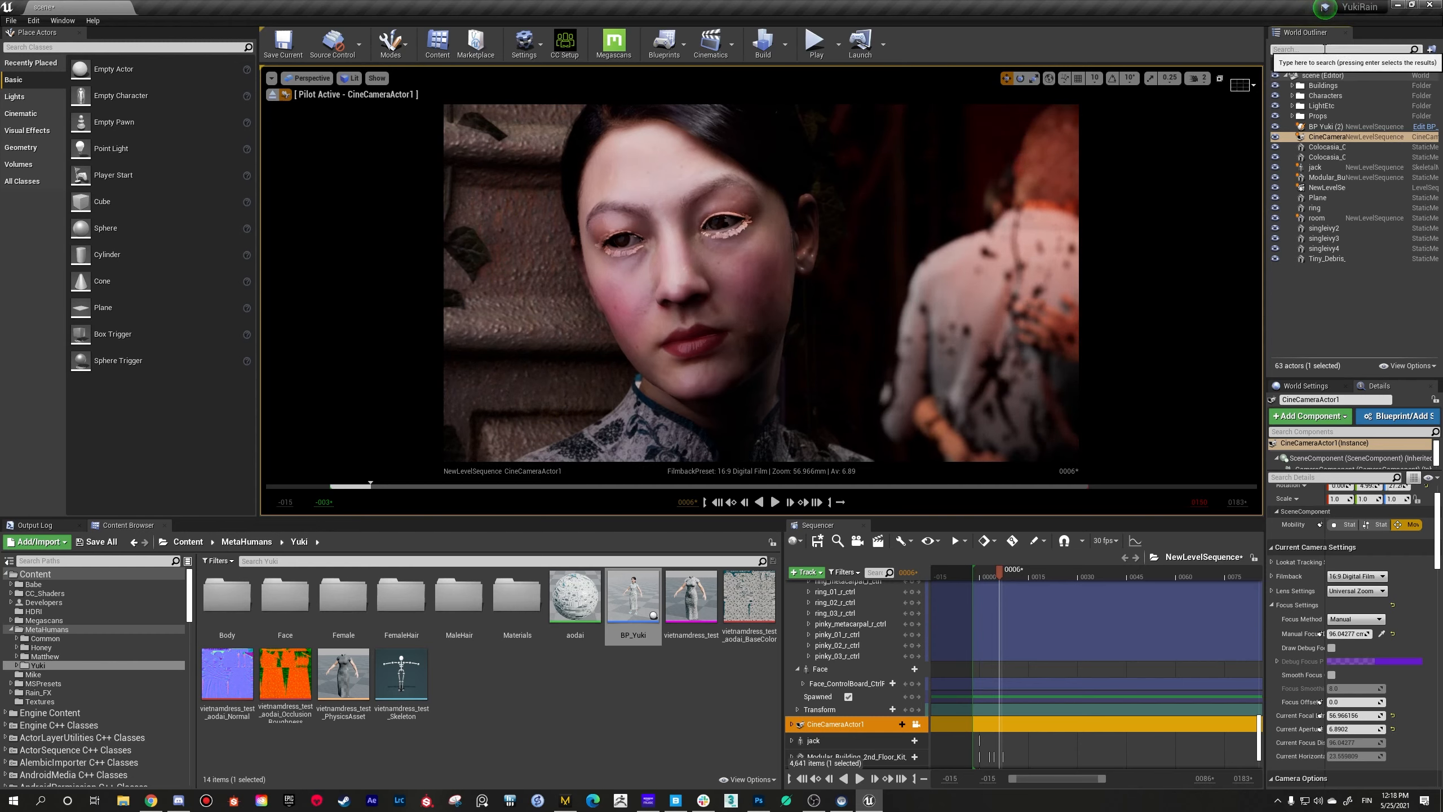
pyautogui.write('ppv')
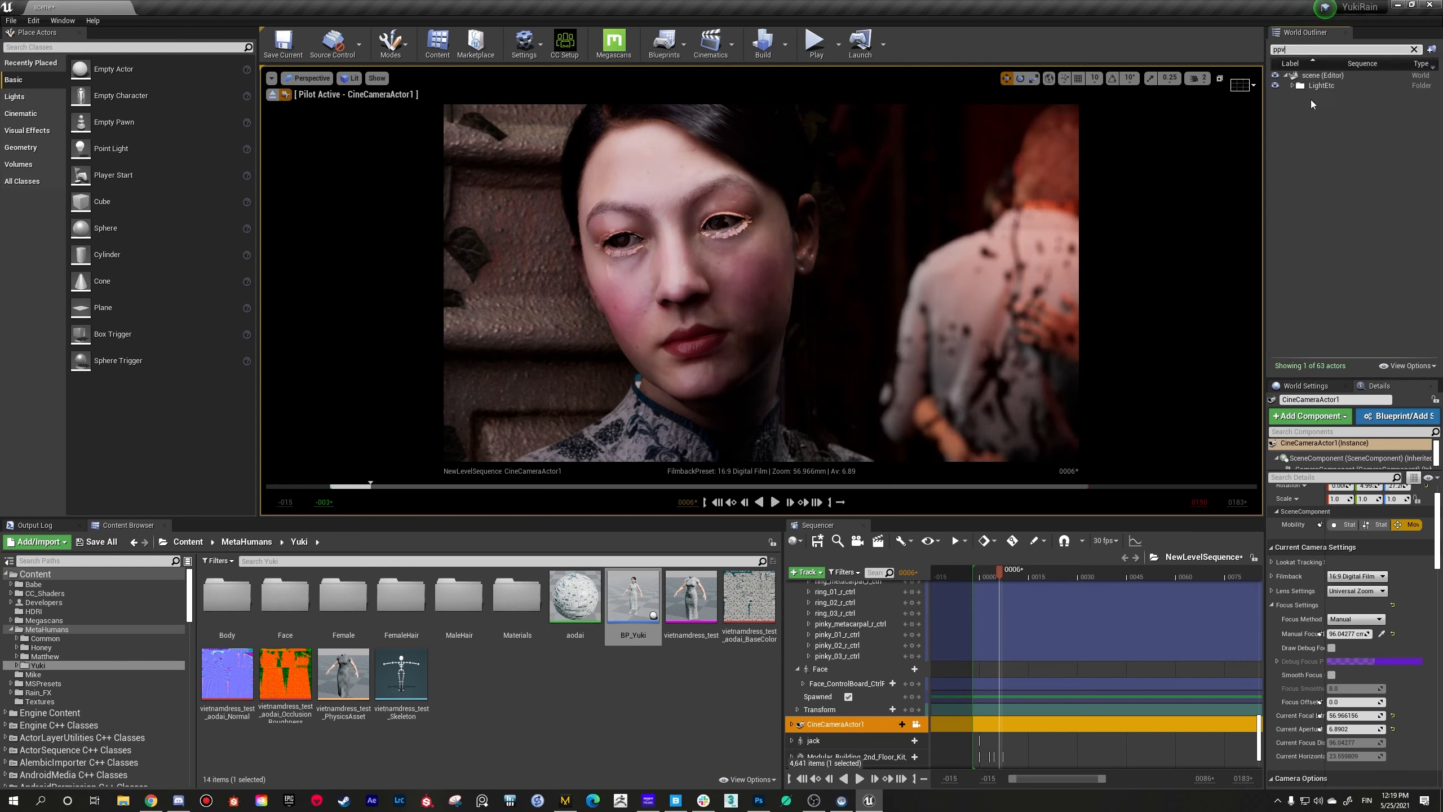
pyautogui.click(1319, 95)
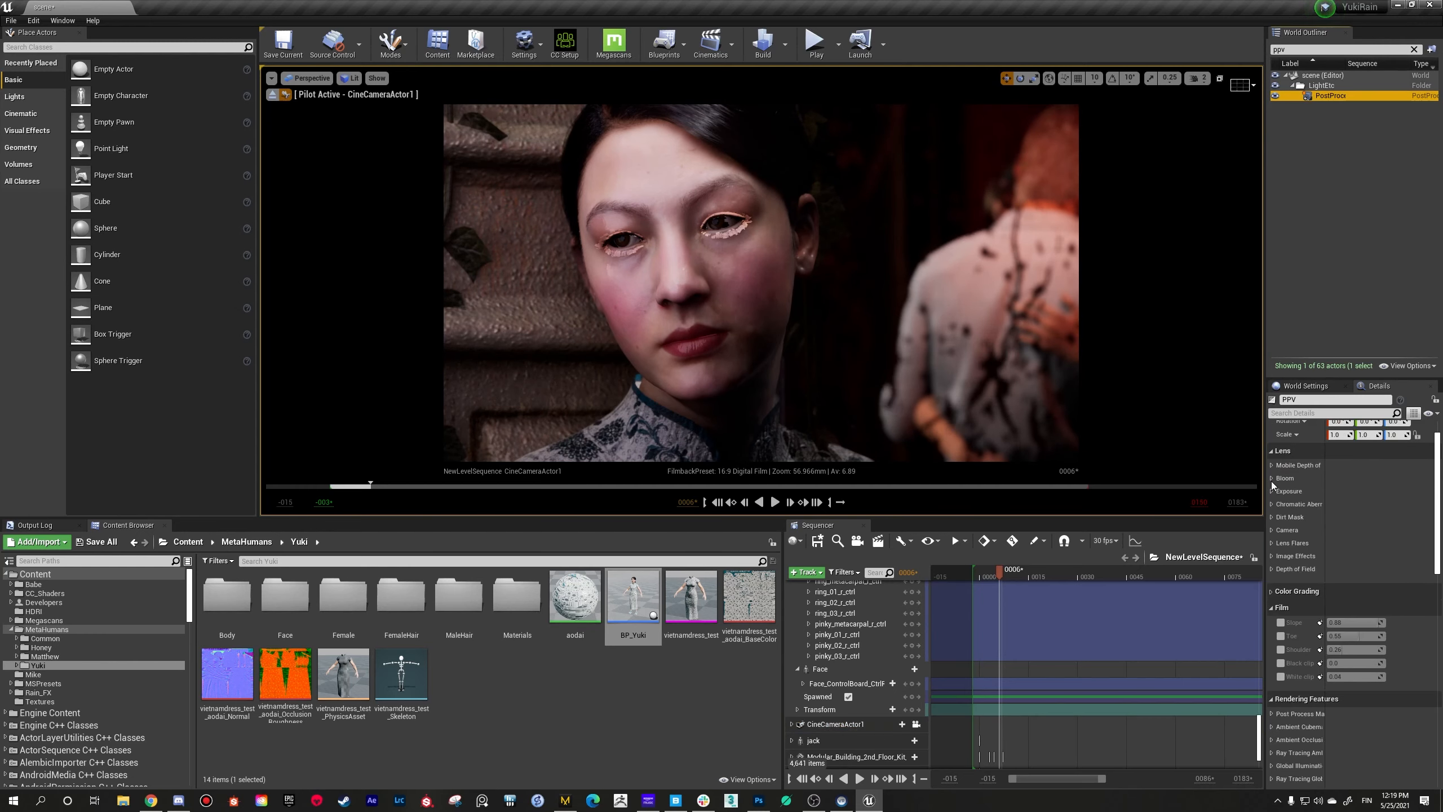
# Step: Compare Raster and Ray Tracing as PPV's translucency type, leave it on Raster, and reframe the woman's face
pyautogui.scroll(-2, 1317, 709)
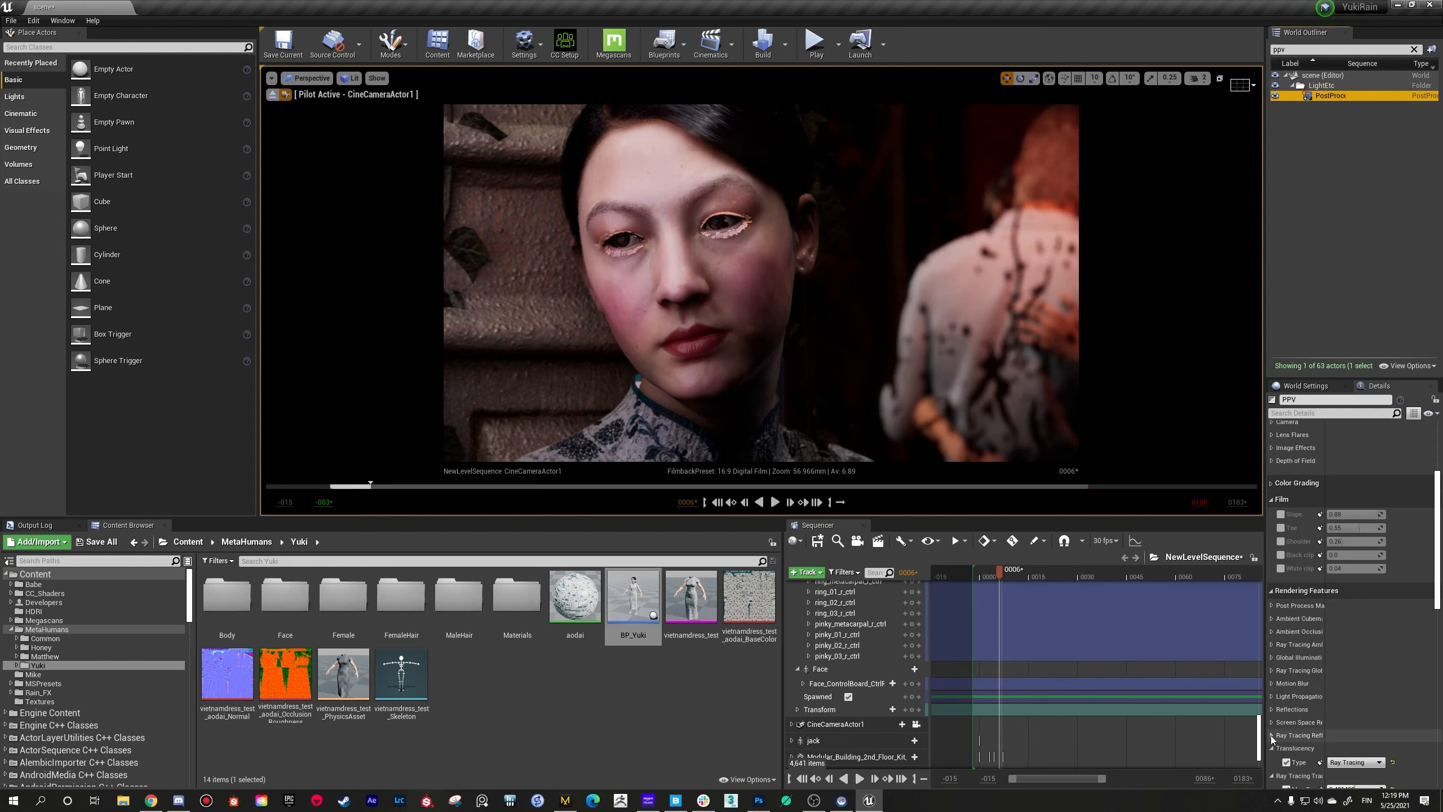
pyautogui.scroll(-2, 1271, 735)
pyautogui.click(1336, 726)
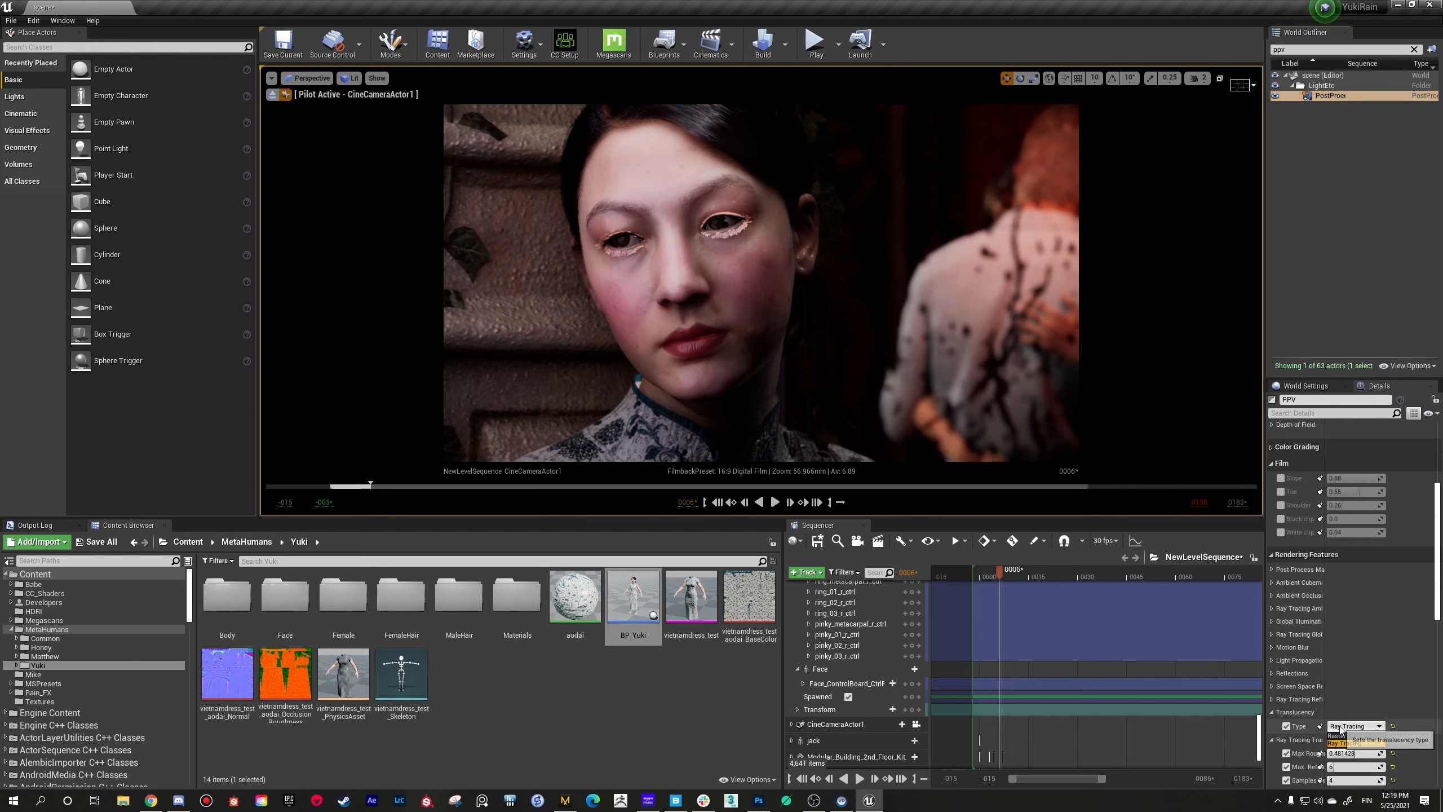
pyautogui.click(1329, 737)
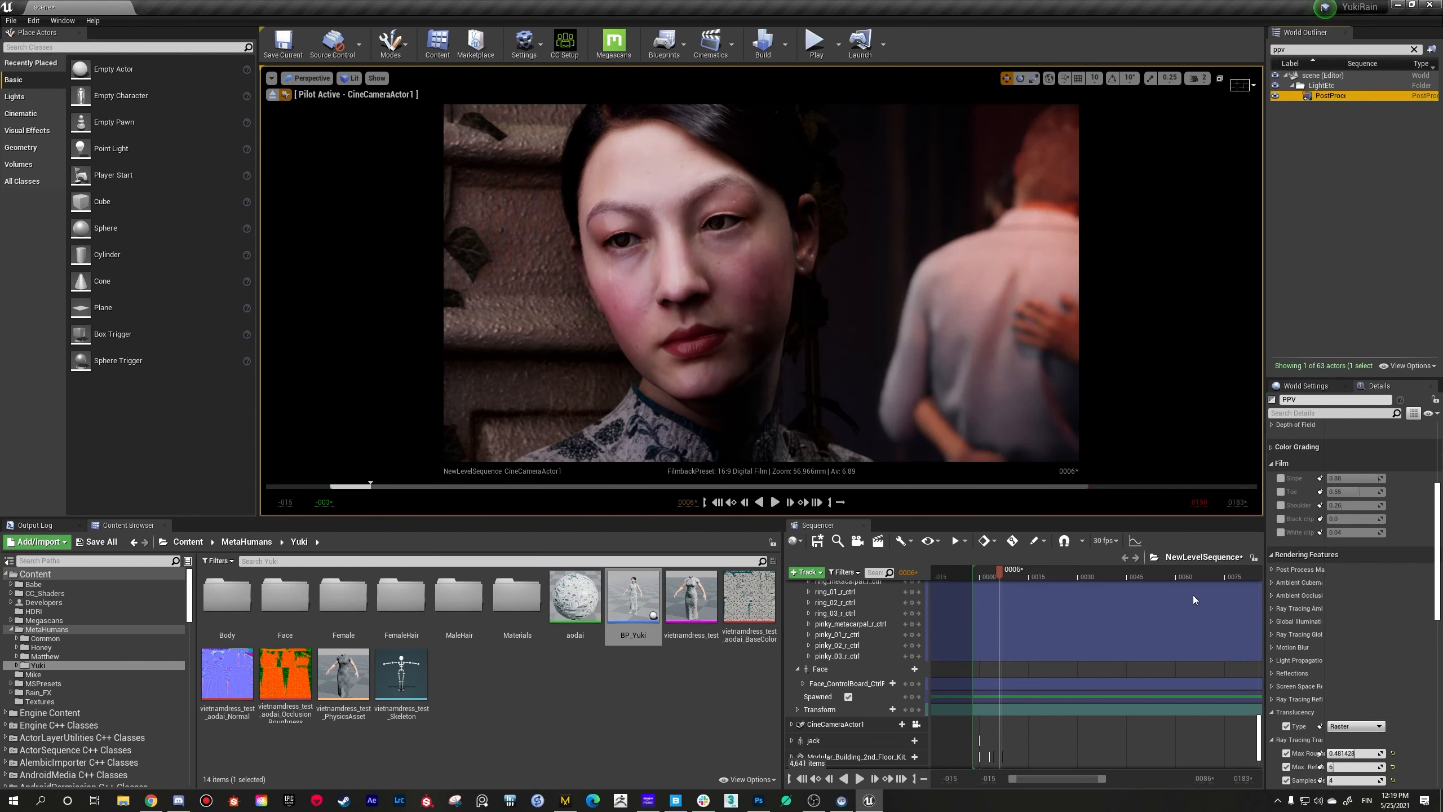
pyautogui.click(1340, 728)
pyautogui.click(1350, 743)
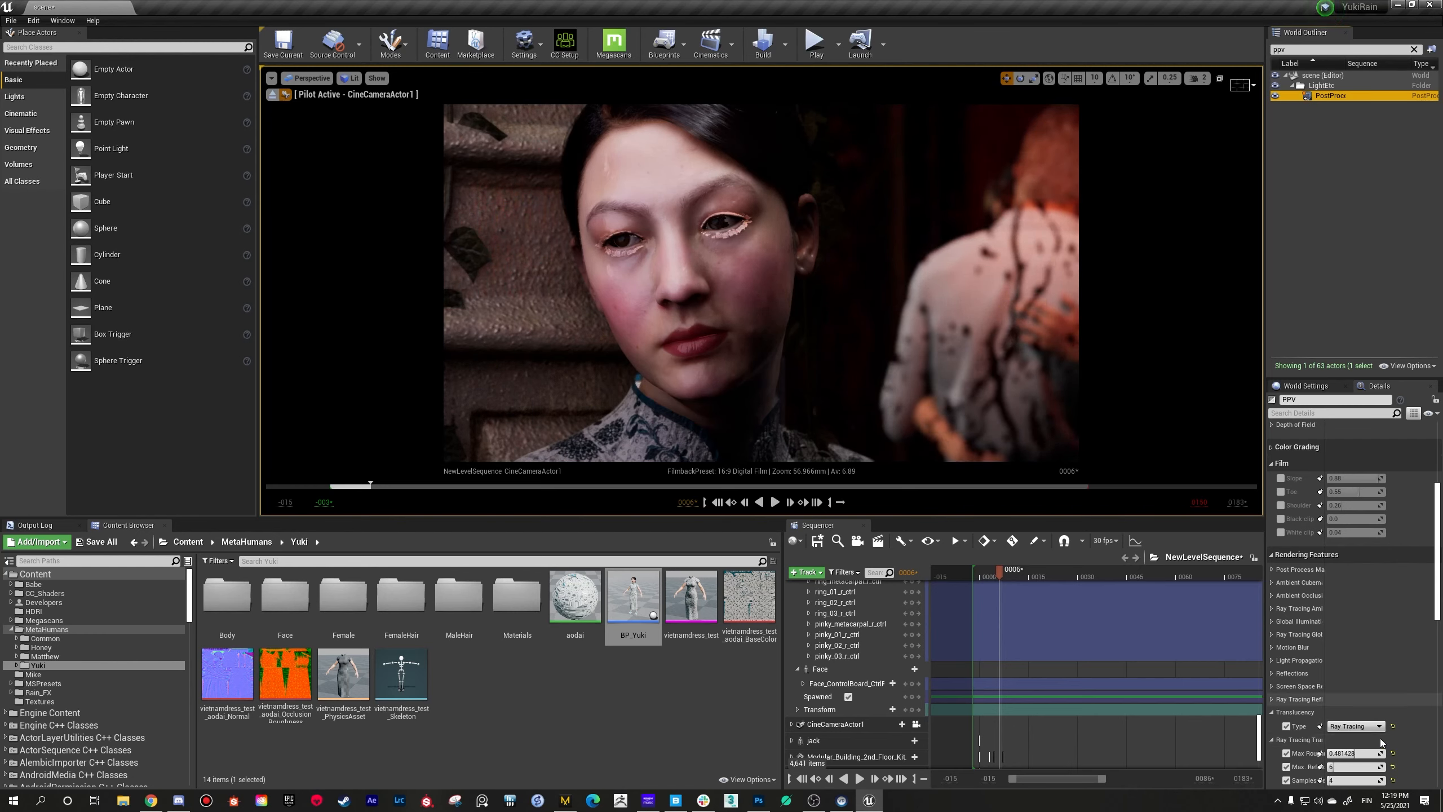
pyautogui.click(1364, 727)
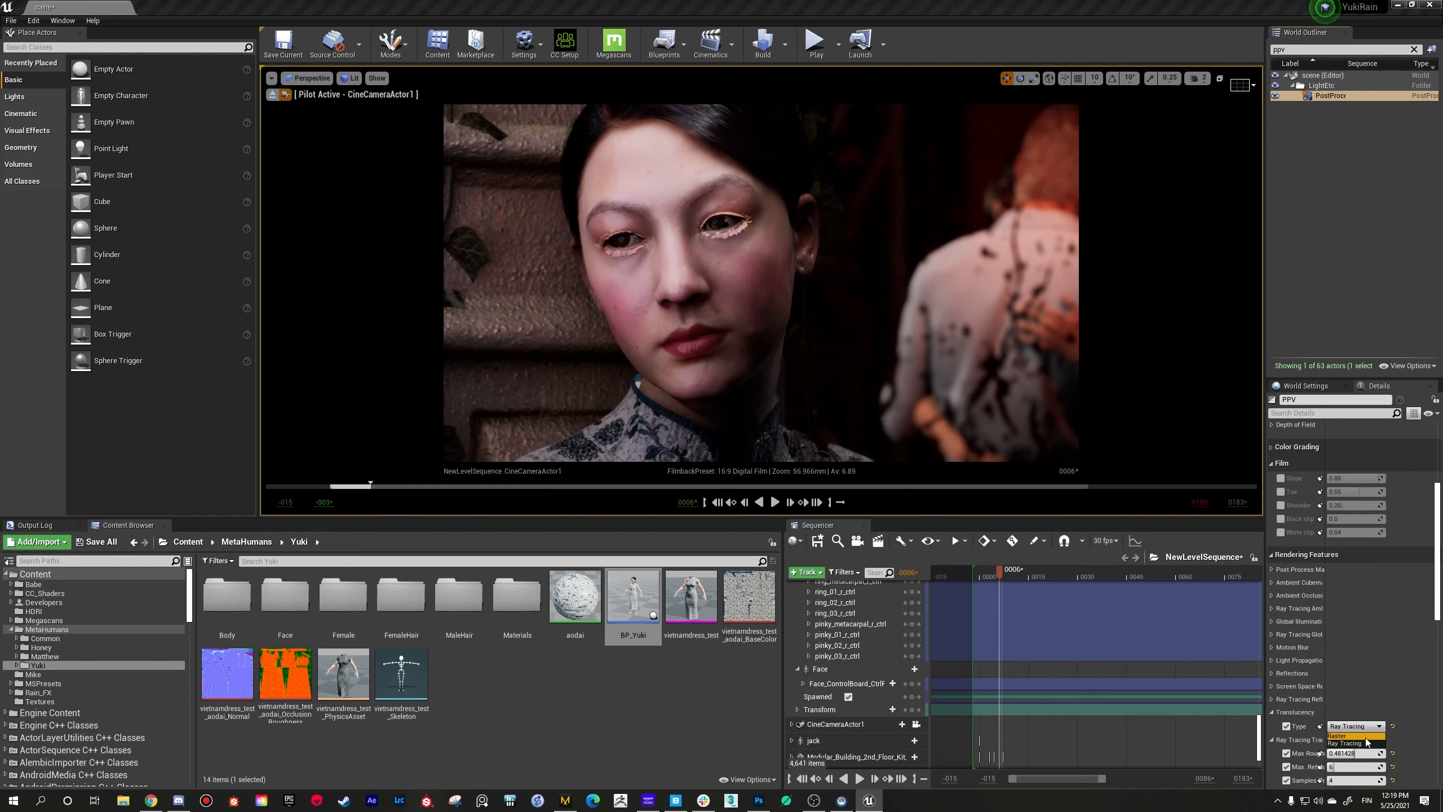
pyautogui.click(1349, 736)
pyautogui.moveTo(762, 284); pyautogui.dragTo(782, 255, button='right')
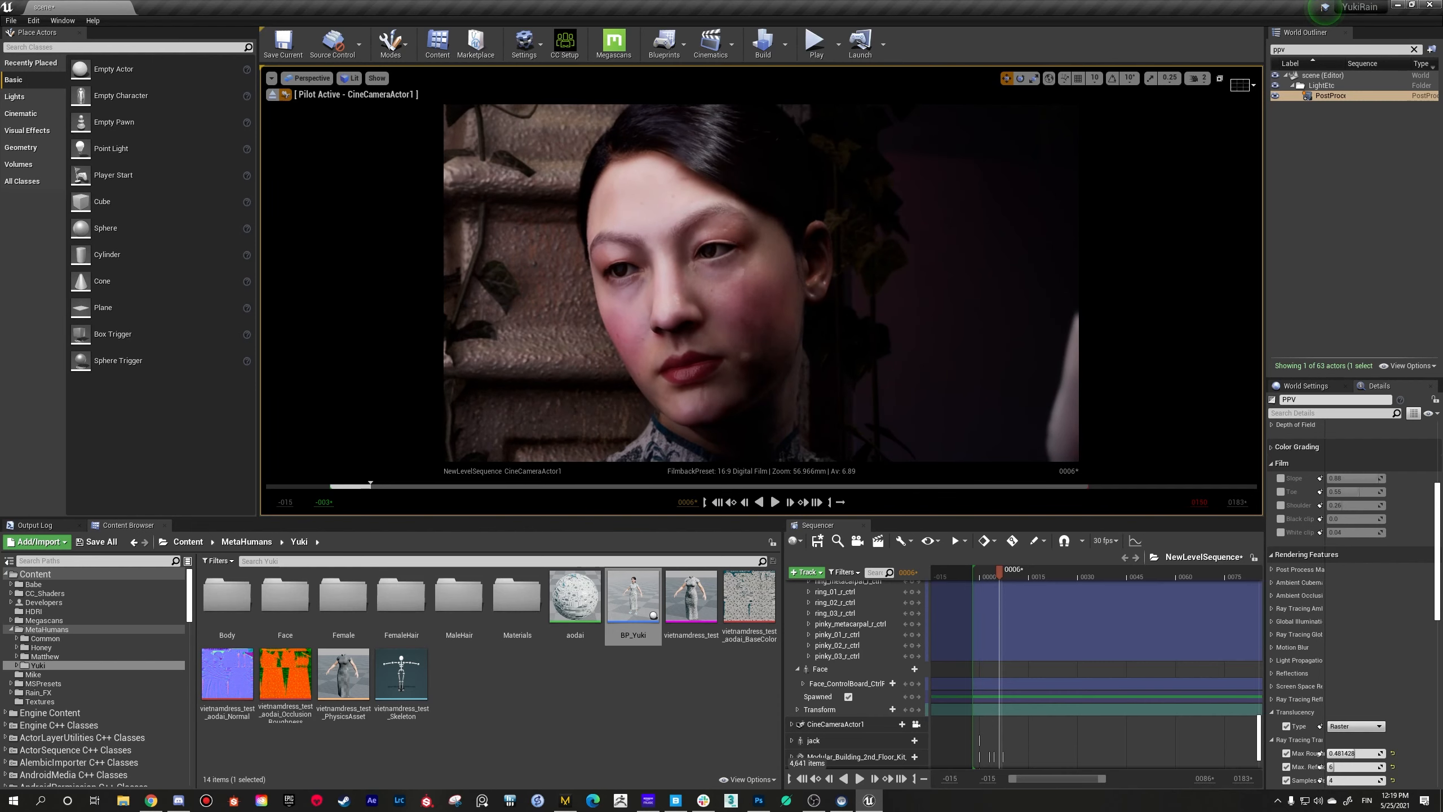
# Step: In the sequence, collapse BP Yuki (2), expand BP Yuki and select its MetaHuman_ControlRig track
pyautogui.click(925, 710)
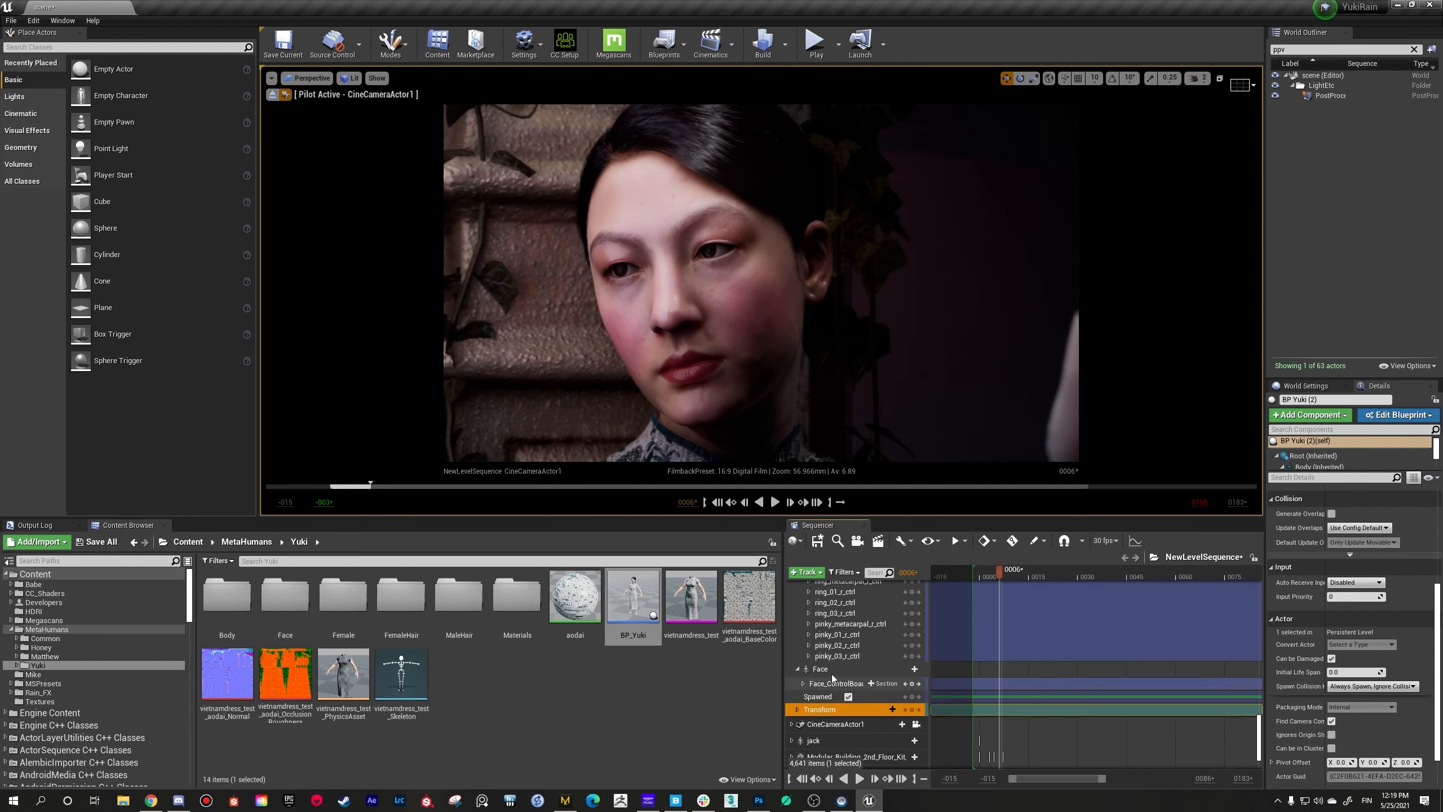
pyautogui.scroll(6, 831, 671)
pyautogui.scroll(15, 829, 662)
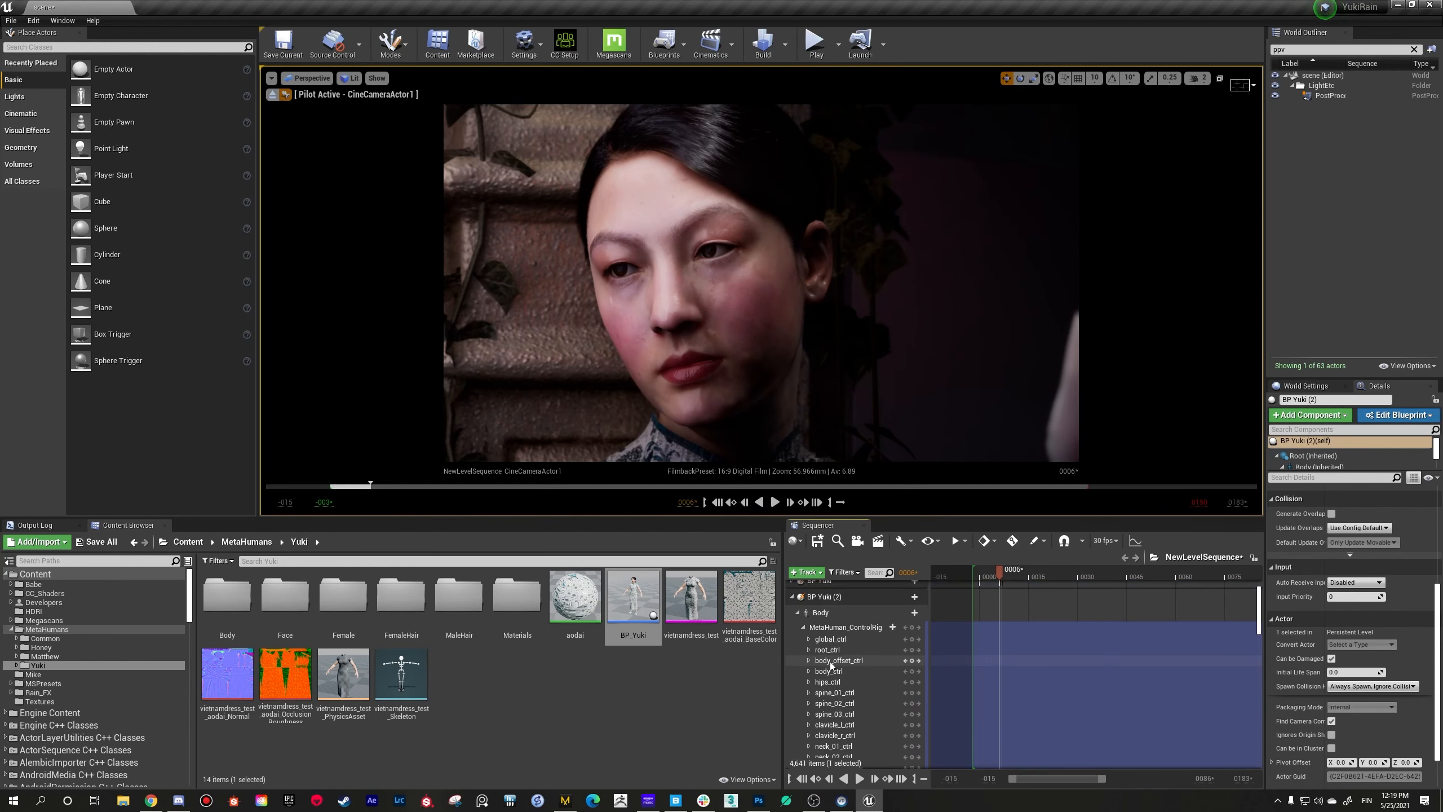
pyautogui.click(792, 636)
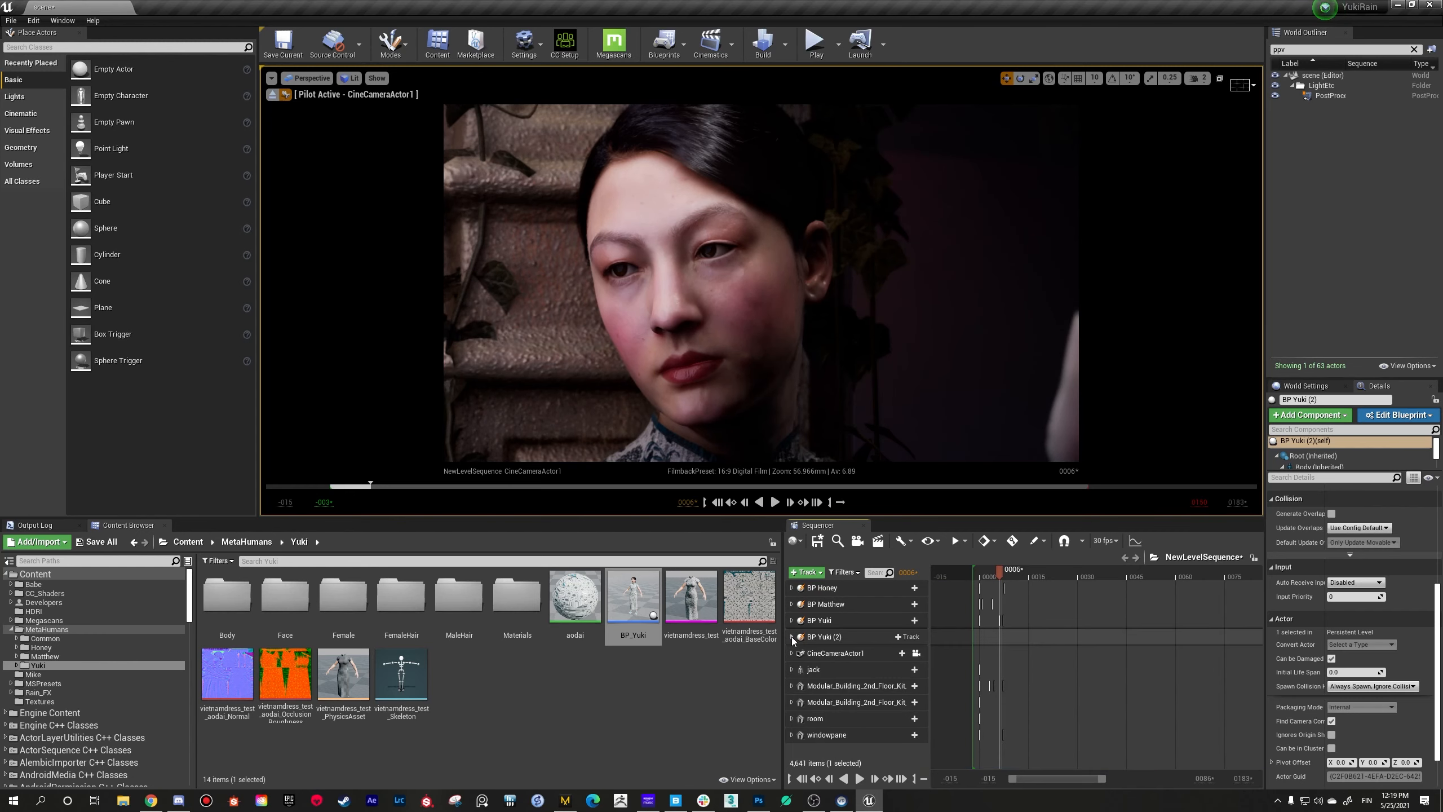
pyautogui.click(792, 620)
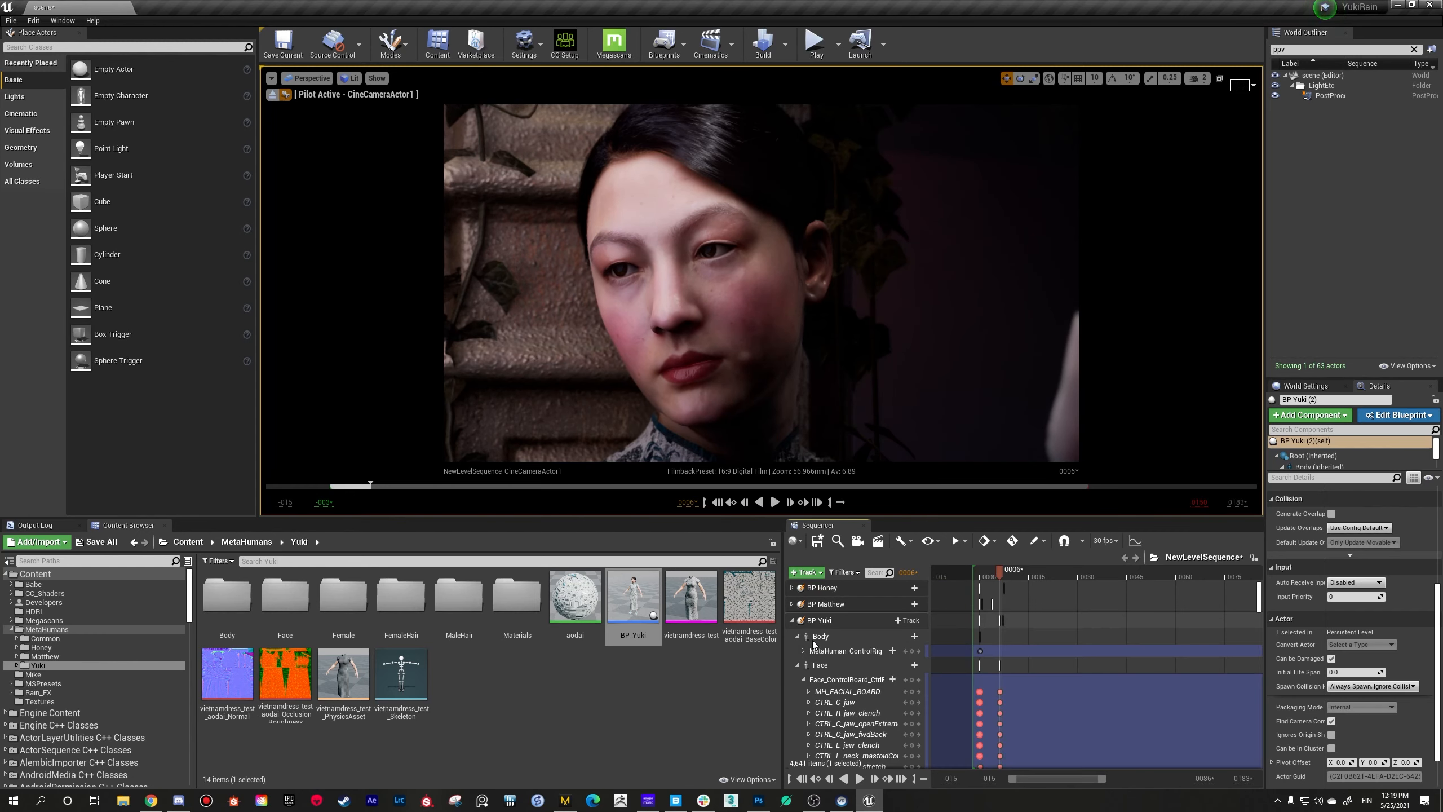
pyautogui.click(818, 653)
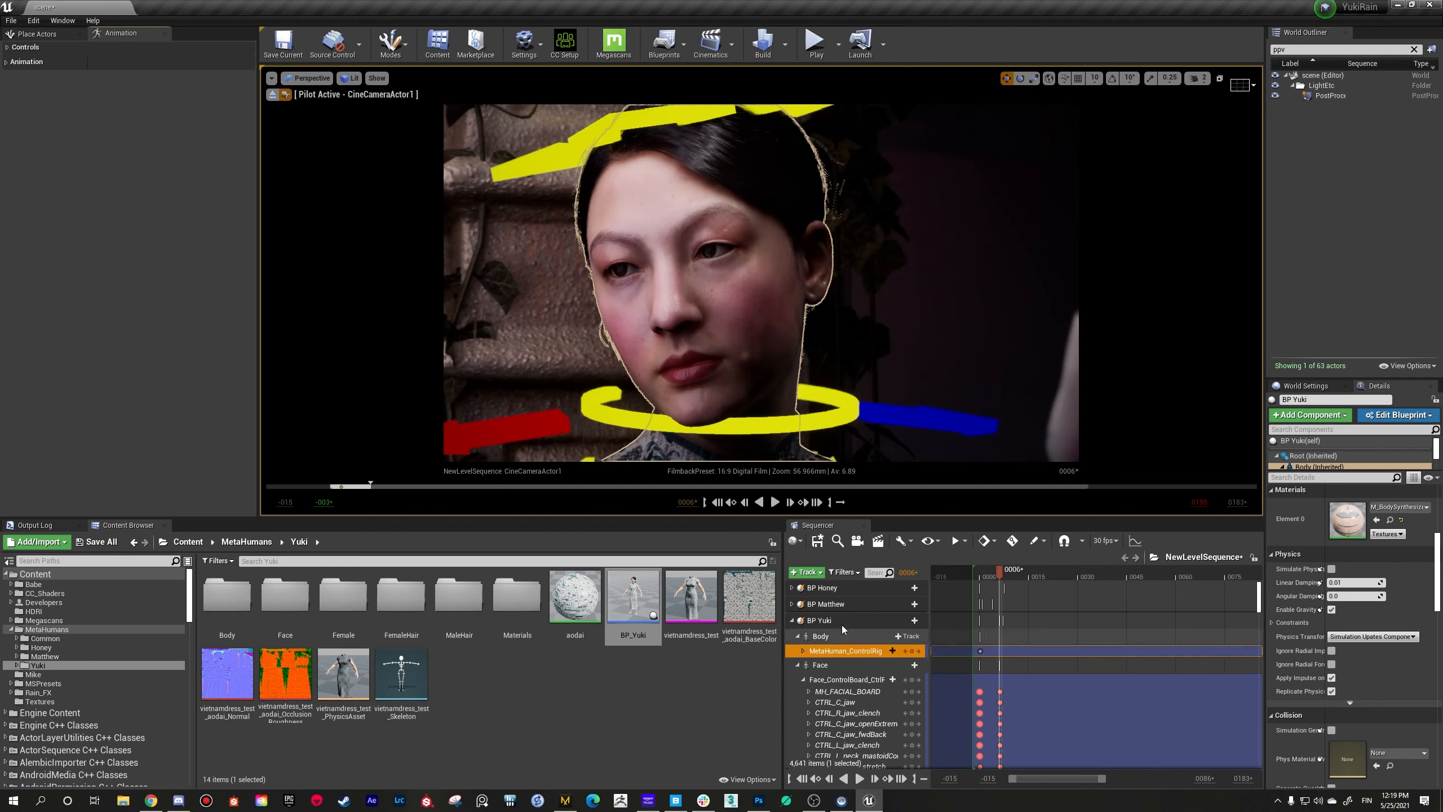
# Step: Select BP Yuki's face control board track and raise the gaze with CTRL_C_eye to about X -0.005, Y 0.49
pyautogui.click(834, 678)
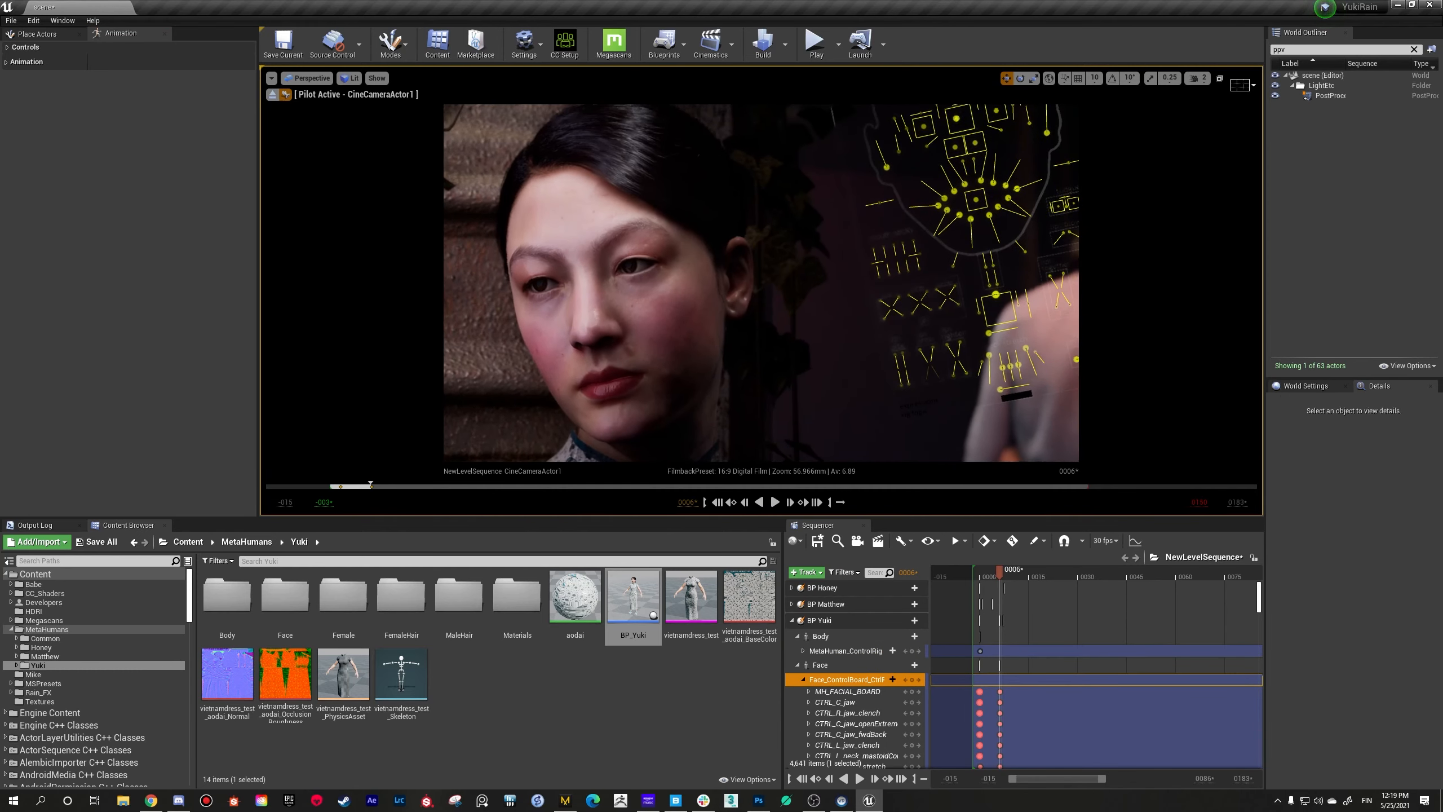
pyautogui.moveTo(1066, 257); pyautogui.dragTo(1047, 249, button='right')
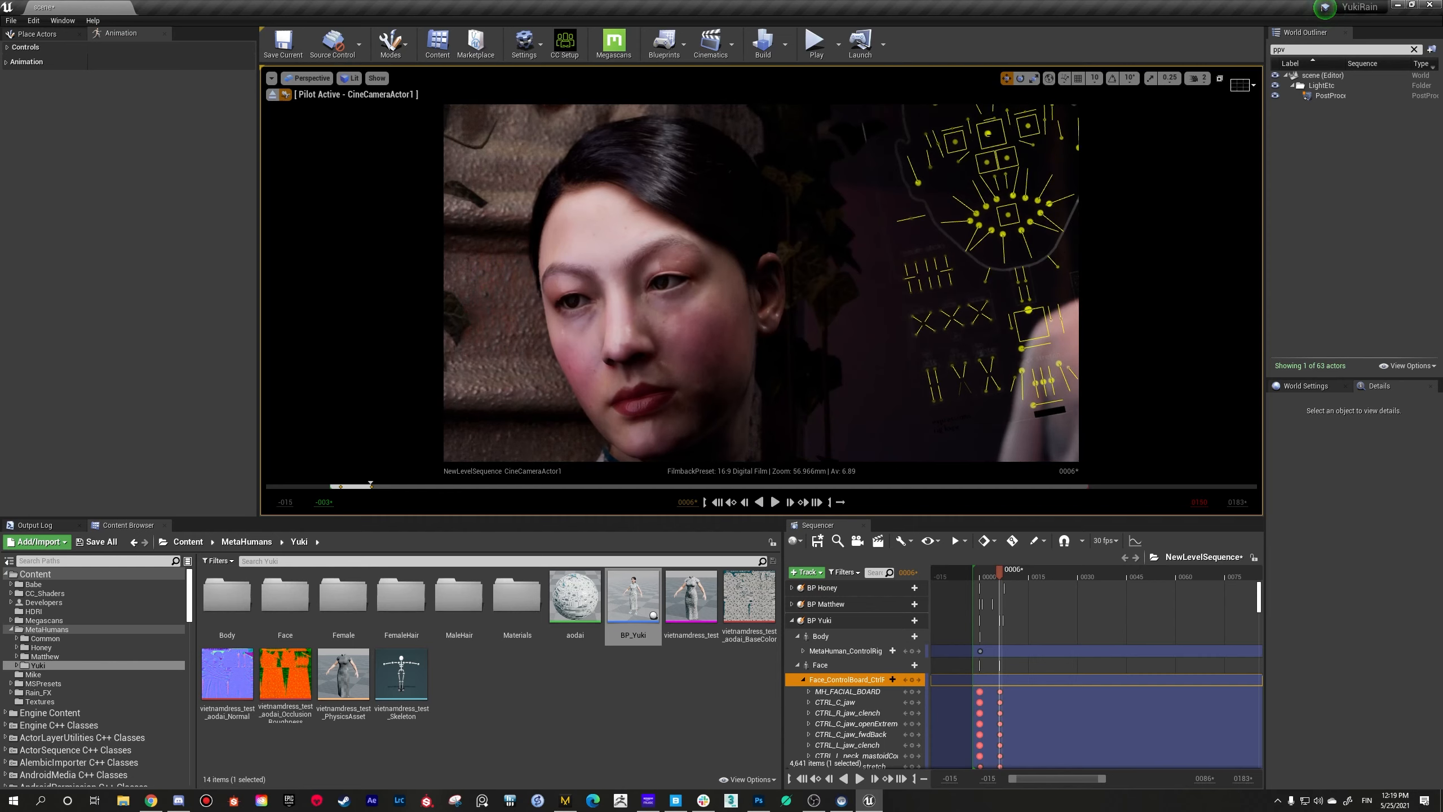
pyautogui.click(989, 133)
pyautogui.moveTo(989, 133)
pyautogui.mouseDown()
pyautogui.moveTo(1001, 119)
pyautogui.moveTo(999, 154)
pyautogui.moveTo(993, 135)
pyautogui.moveTo(1008, 130)
pyautogui.moveTo(983, 133)
pyautogui.moveTo(996, 129)
pyautogui.mouseUp()
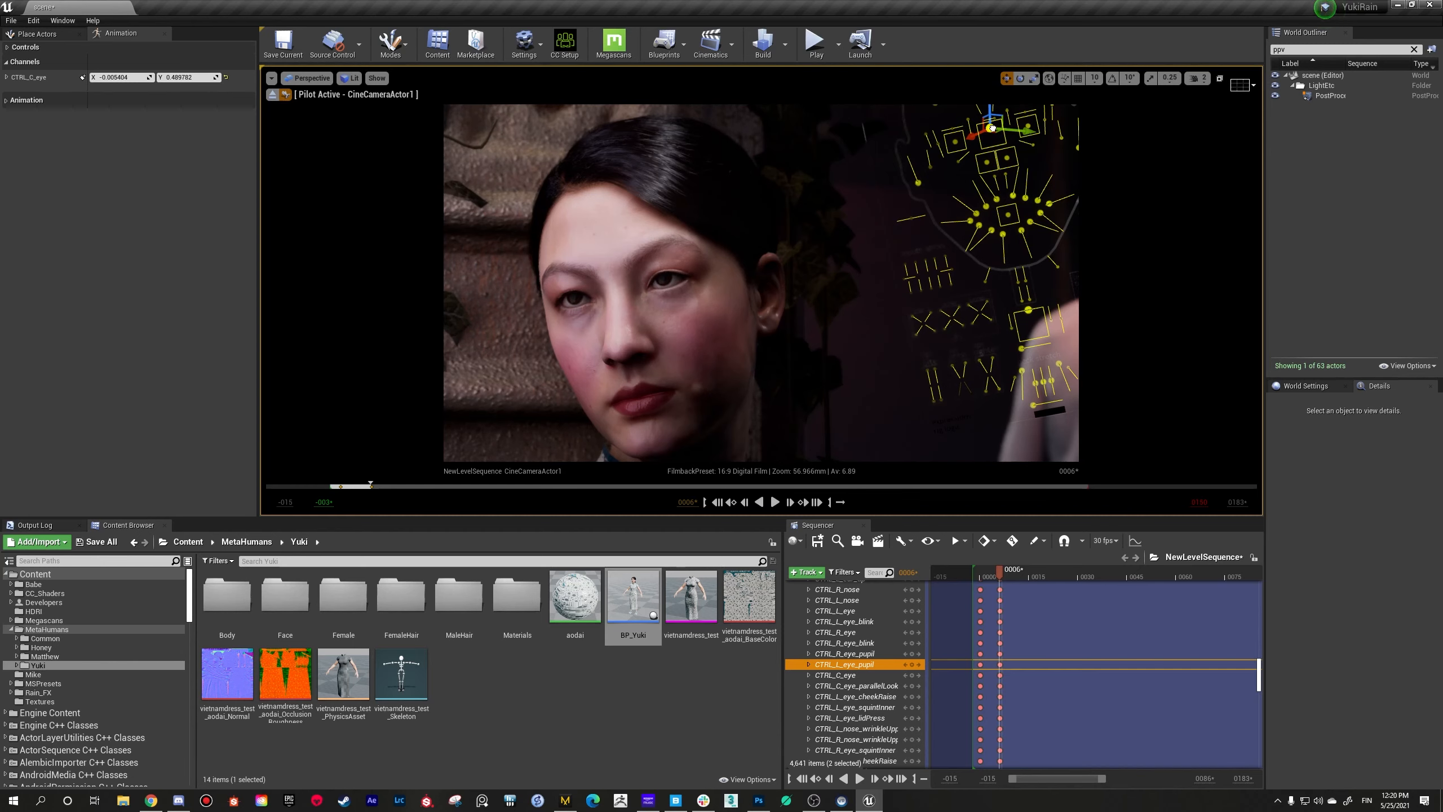
# Step: Adjust CTRL_C_mouth to about X -0.01, Y -0.06 and CTRL_C_jaw to about X -0.10, Y 0, and select CTRL_C_jaw_openExtreme
pyautogui.click(1008, 217)
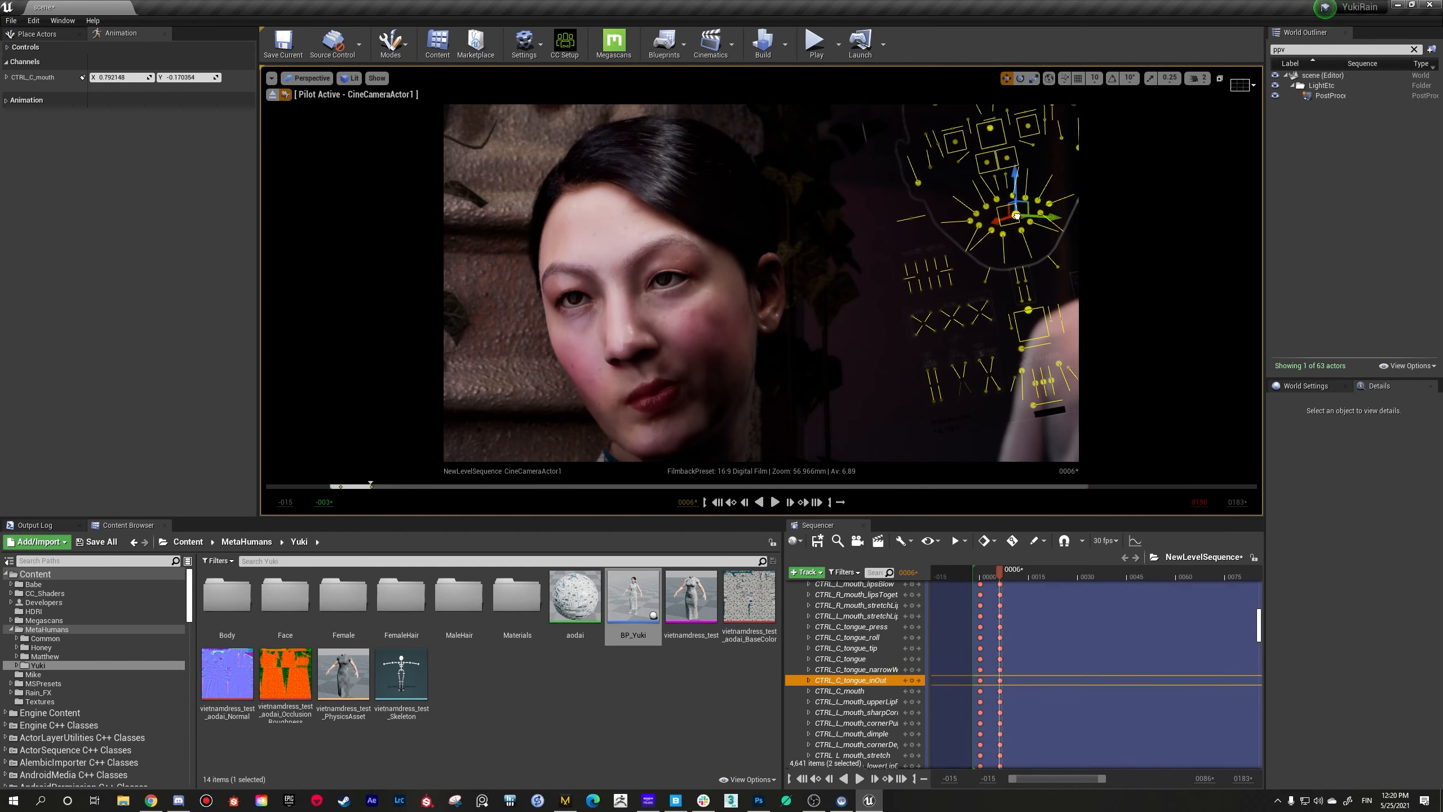
pyautogui.moveTo(1008, 217)
pyautogui.mouseDown()
pyautogui.moveTo(1010, 244)
pyautogui.moveTo(1005, 222)
pyautogui.moveTo(1020, 212)
pyautogui.moveTo(1008, 216)
pyautogui.mouseUp()
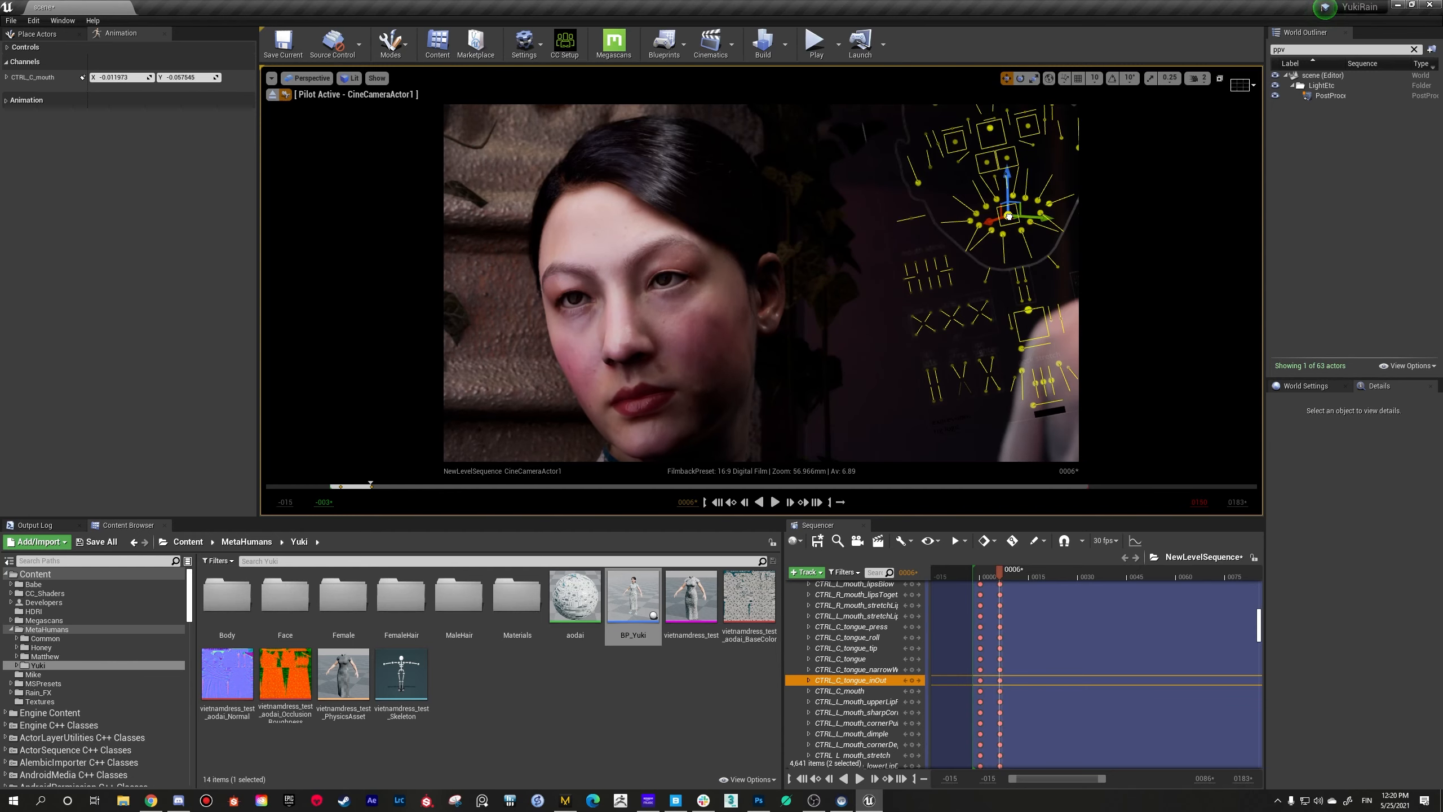
pyautogui.click(1029, 310)
pyautogui.moveTo(1029, 311)
pyautogui.mouseDown()
pyautogui.moveTo(1031, 344)
pyautogui.moveTo(1030, 313)
pyautogui.mouseUp()
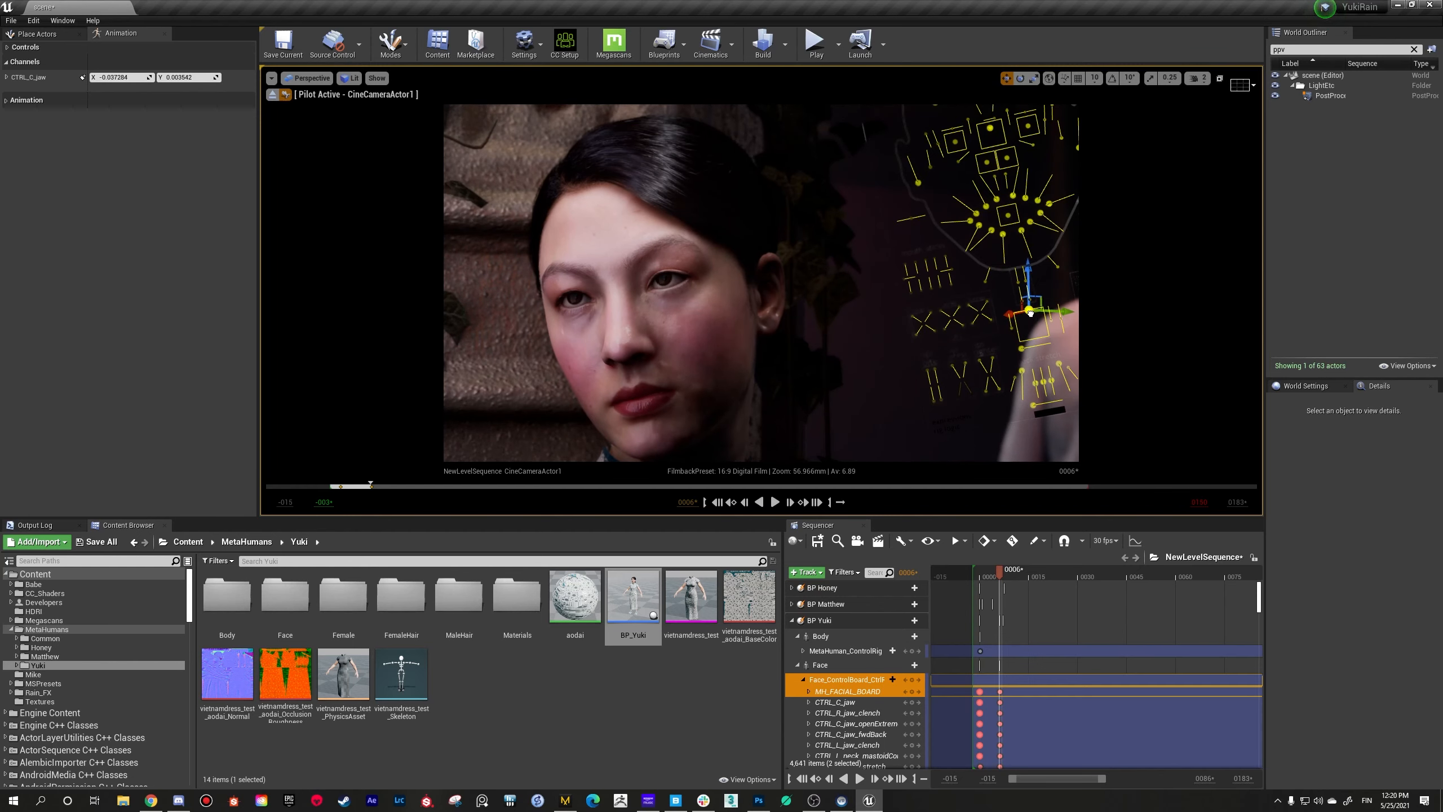
pyautogui.click(1022, 349)
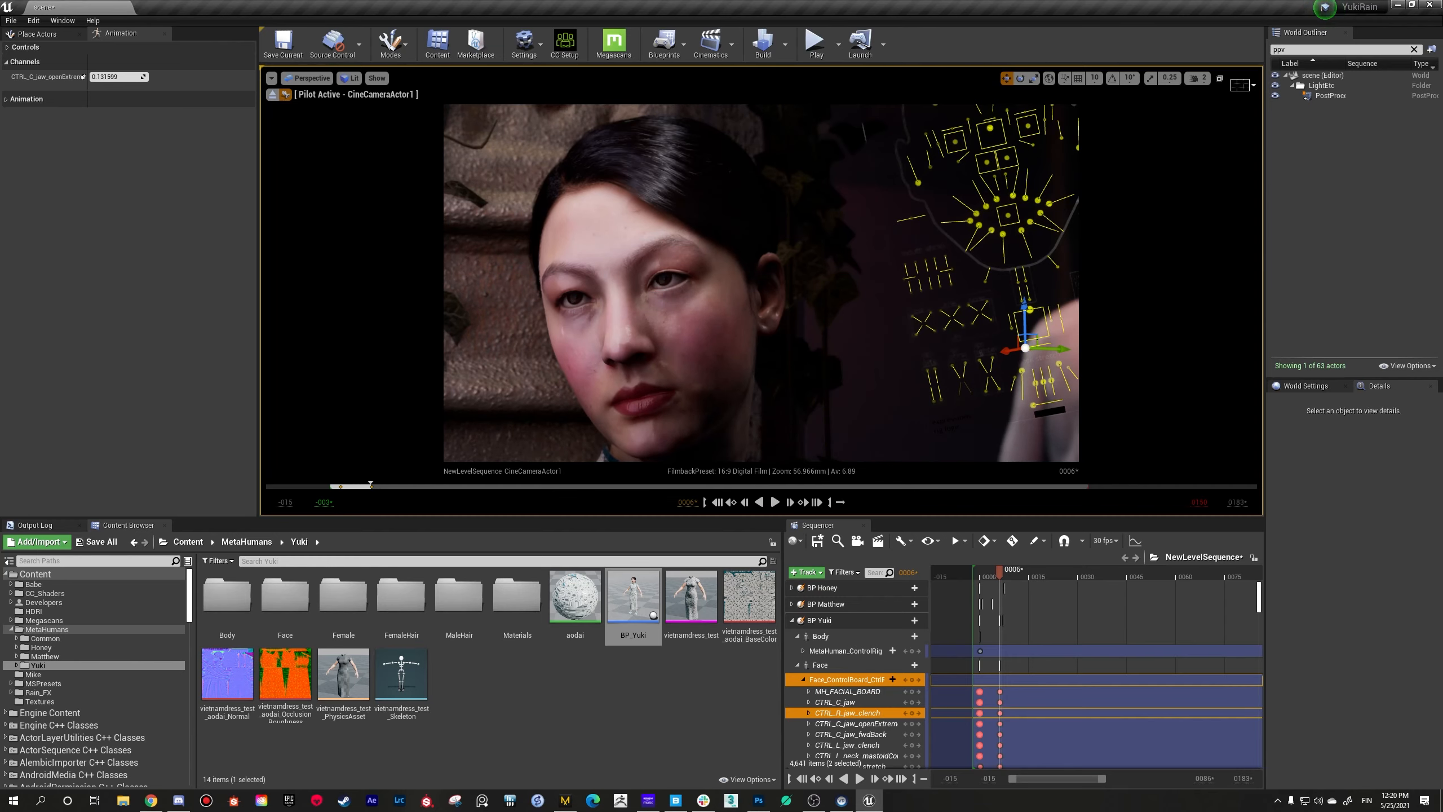
# Step: Redirect the woman's gaze sideways by moving CTRL_C_eye to about X -0.48, Y 0
pyautogui.moveTo(761, 284)
pyautogui.mouseDown(button='right')
pyautogui.moveTo(790, 322)
pyautogui.moveTo(770, 295)
pyautogui.mouseUp(button='right')
pyautogui.moveTo(909, 311); pyautogui.dragTo(899, 293, button='right')
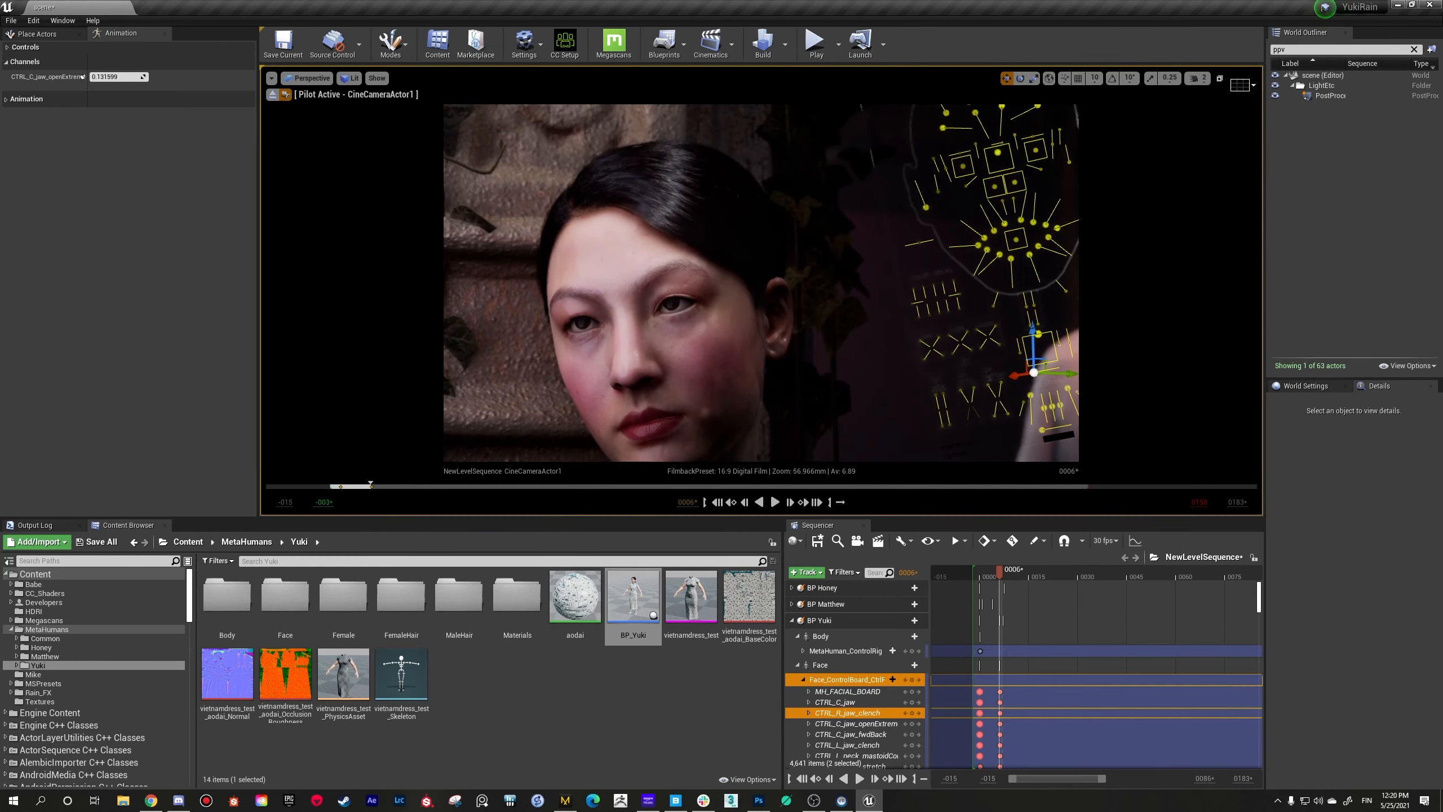
pyautogui.click(1000, 152)
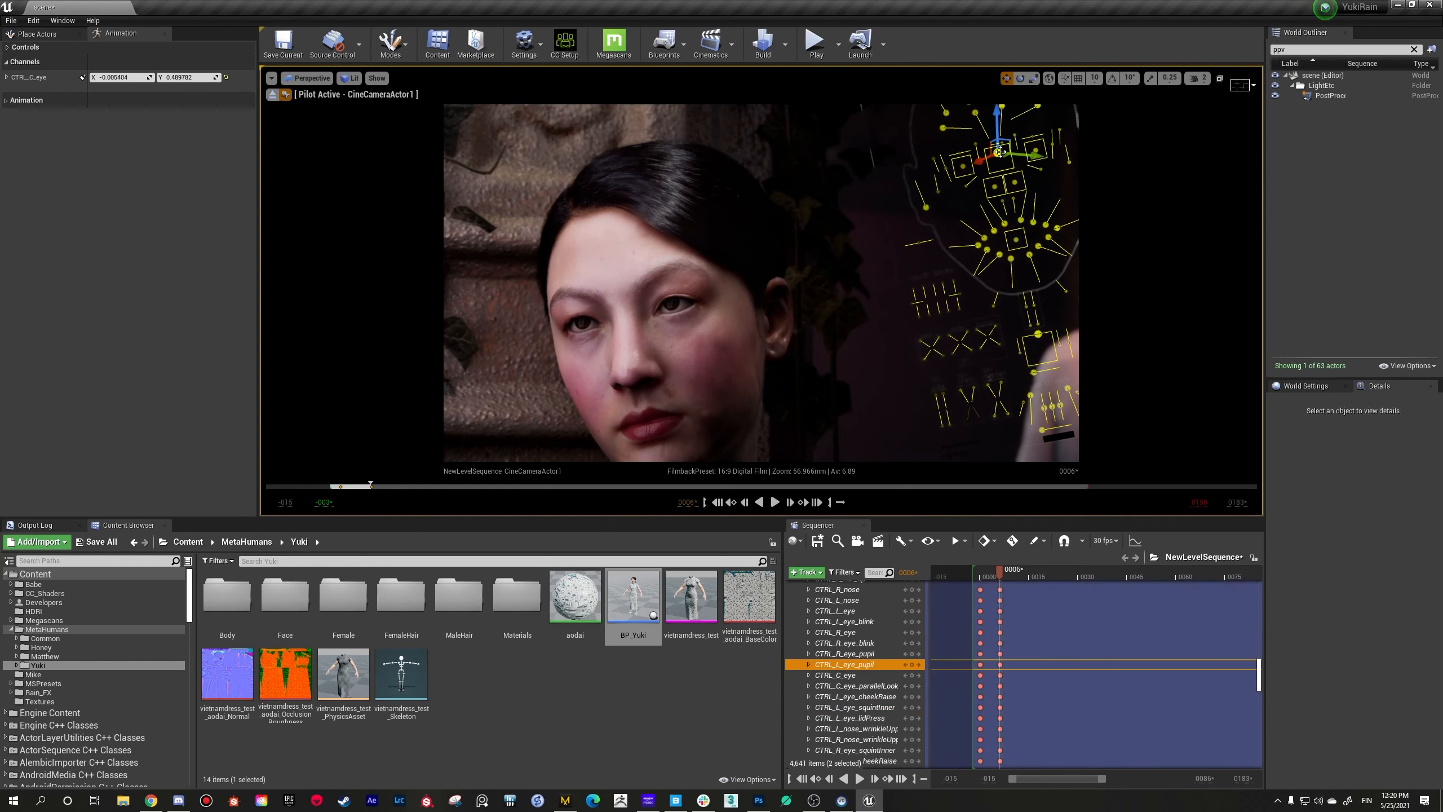
pyautogui.moveTo(998, 153)
pyautogui.mouseDown()
pyautogui.moveTo(1008, 163)
pyautogui.moveTo(979, 166)
pyautogui.moveTo(996, 164)
pyautogui.mouseUp()
pyautogui.moveTo(823, 255)
pyautogui.mouseDown(button='right')
pyautogui.moveTo(892, 250)
pyautogui.moveTo(789, 253)
pyautogui.moveTo(812, 256)
pyautogui.mouseUp(button='right')
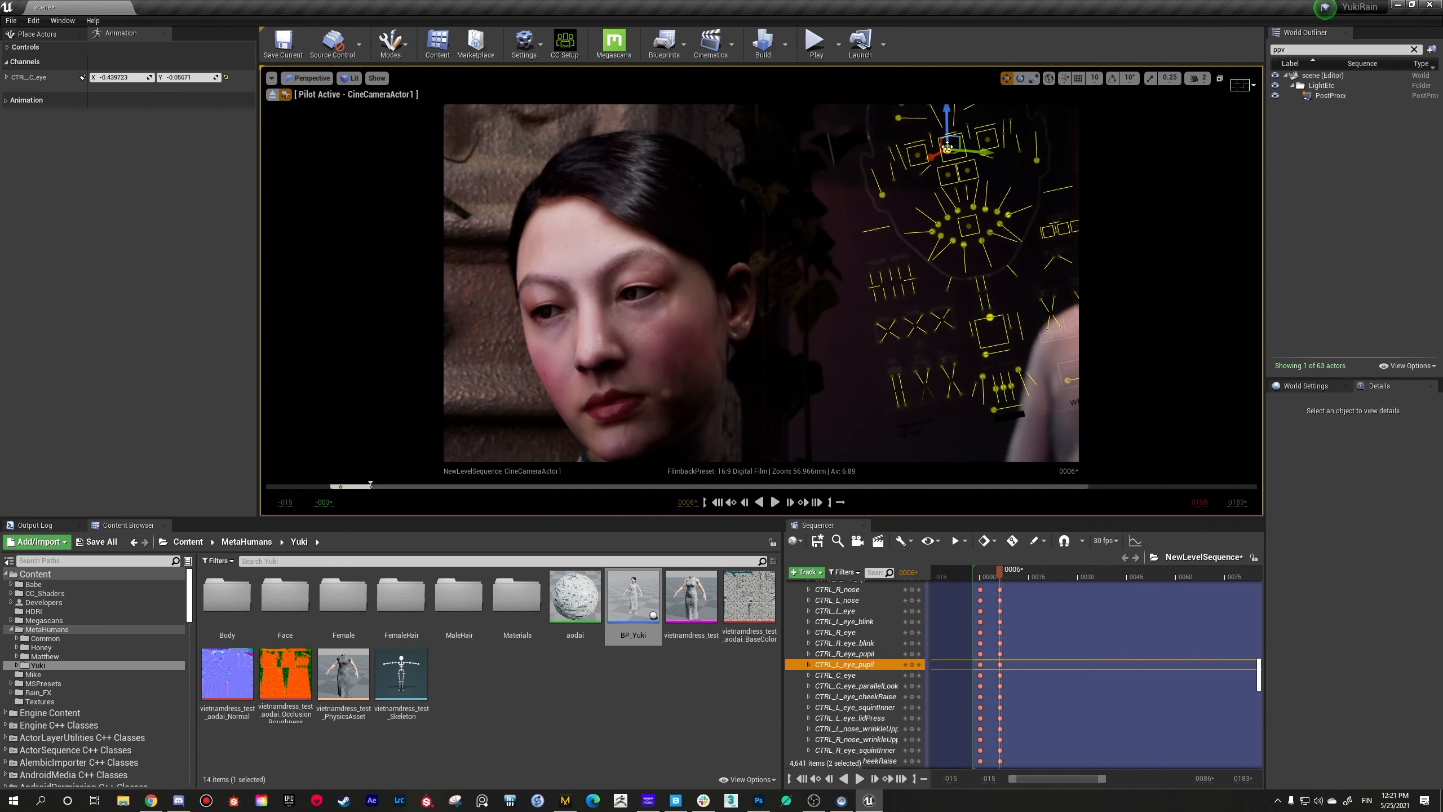
pyautogui.moveTo(947, 148); pyautogui.dragTo(944, 150)
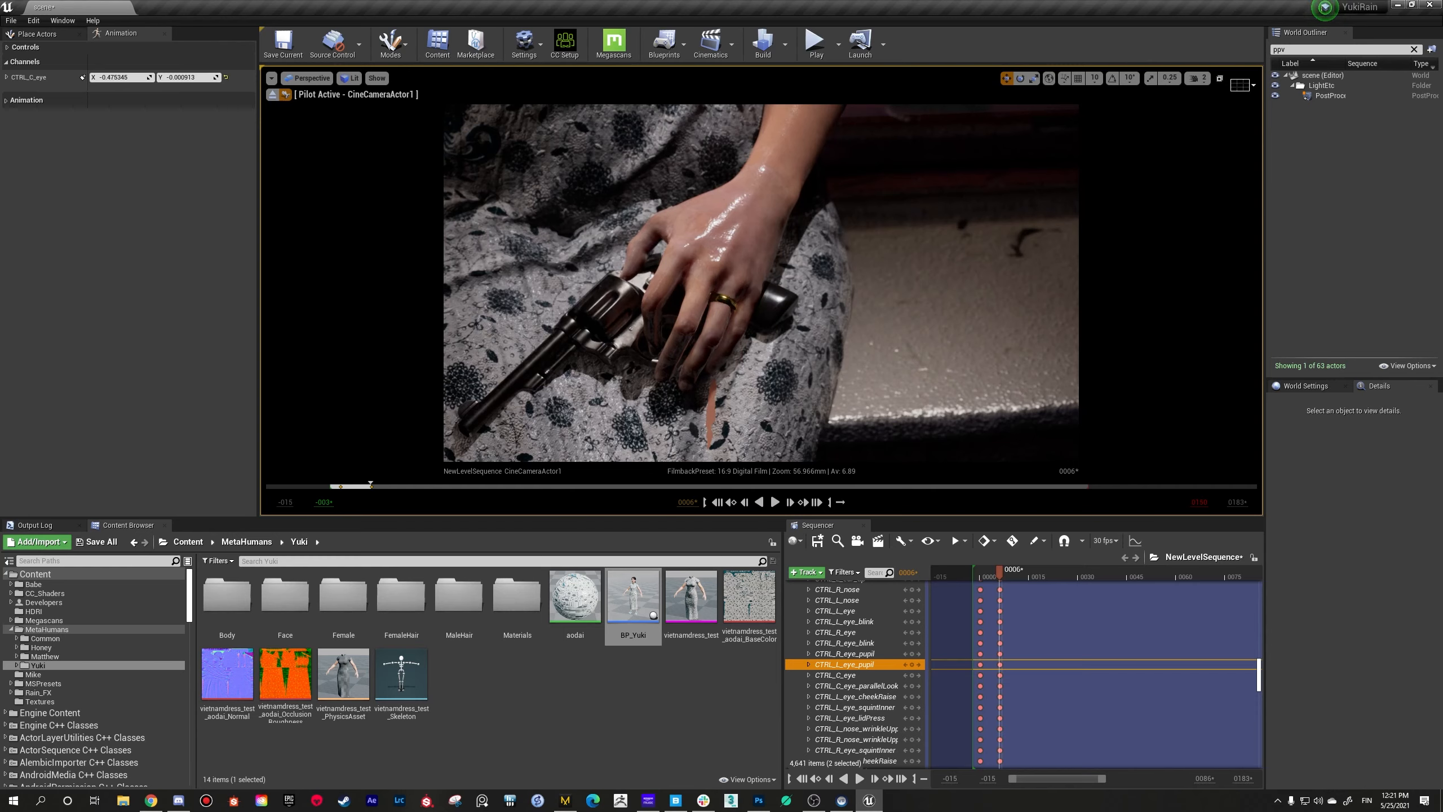
# Step: Select the ring on the hand holding the revolver and return the camera to the woman's upper body
pyautogui.click(740, 317)
pyautogui.click(725, 303)
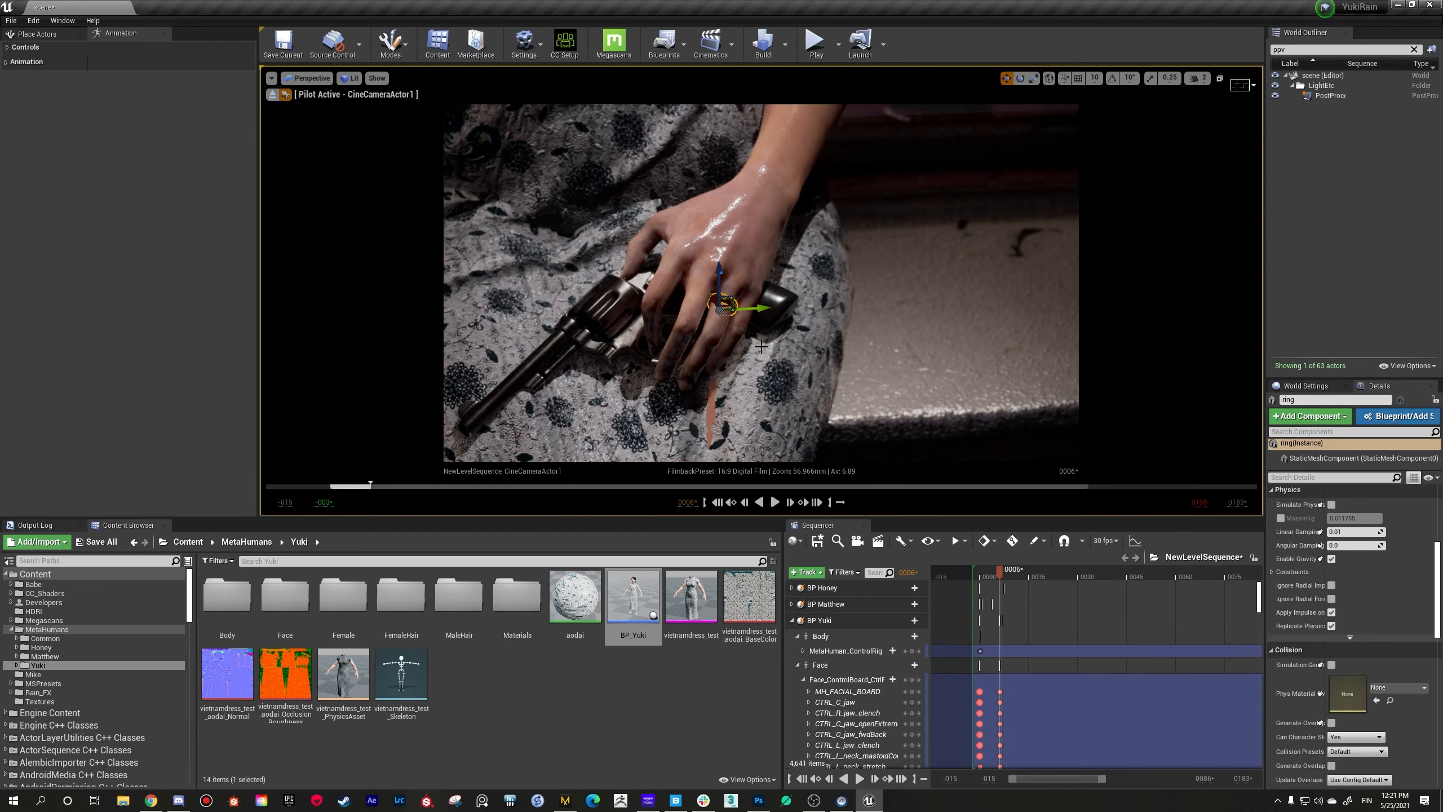
pyautogui.moveTo(725, 302); pyautogui.dragTo(747, 196, button='right')
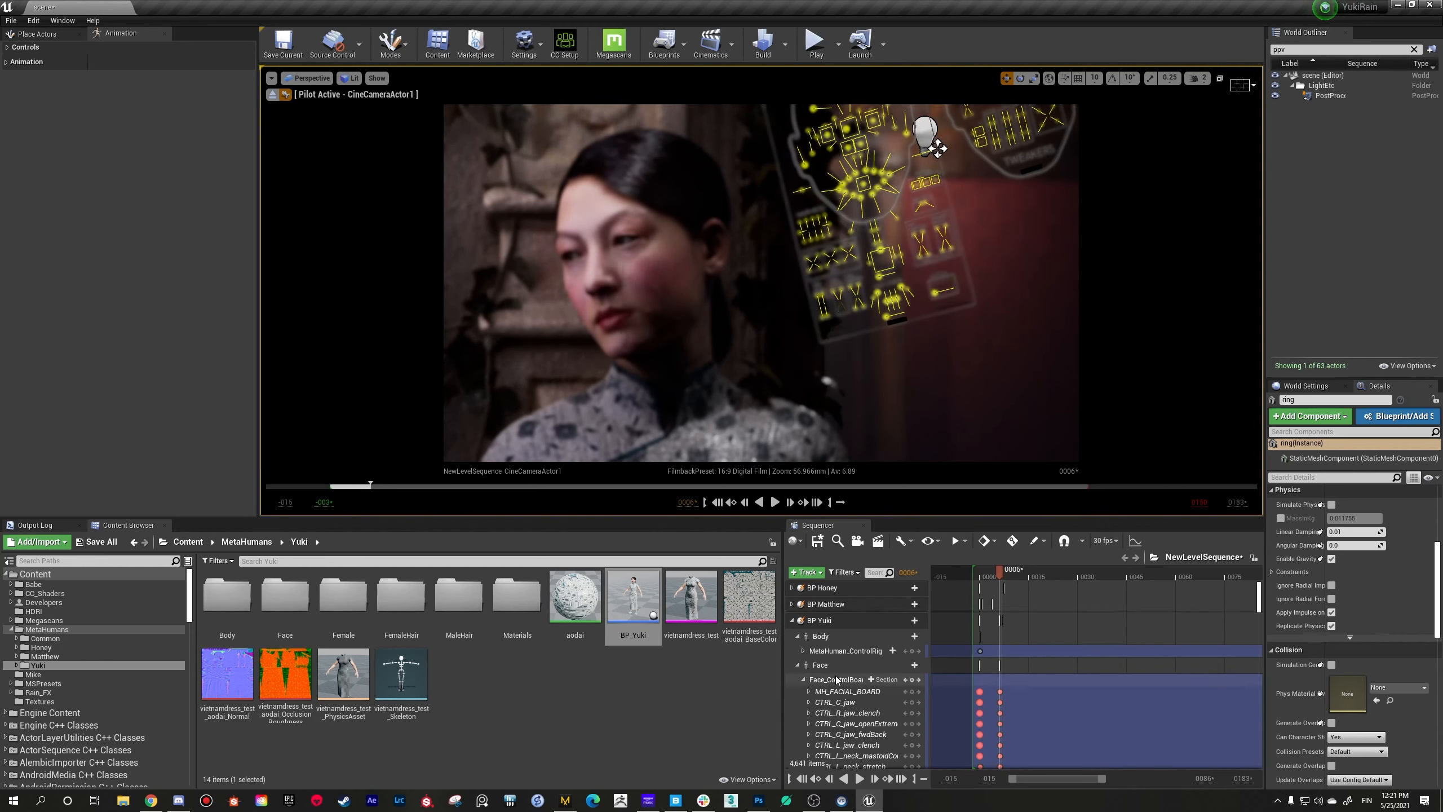
# Step: Show BP Yuki's MetaHuman_ControlRig controls and try rotating head_ctrl by about 20 degrees to turn the head
pyautogui.click(837, 652)
pyautogui.moveTo(751, 340); pyautogui.dragTo(751, 341, button='right')
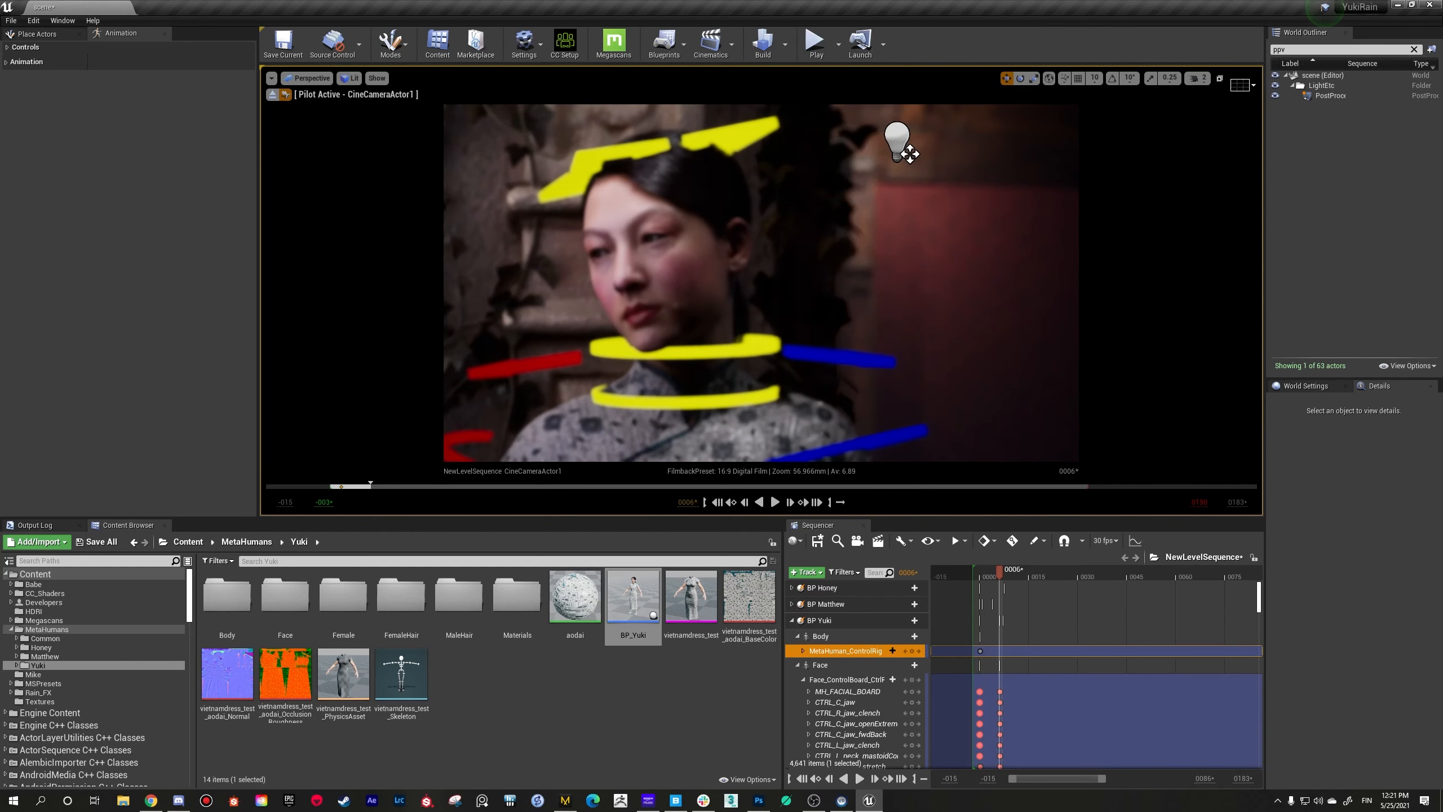
pyautogui.click(732, 137)
pyautogui.press('e')
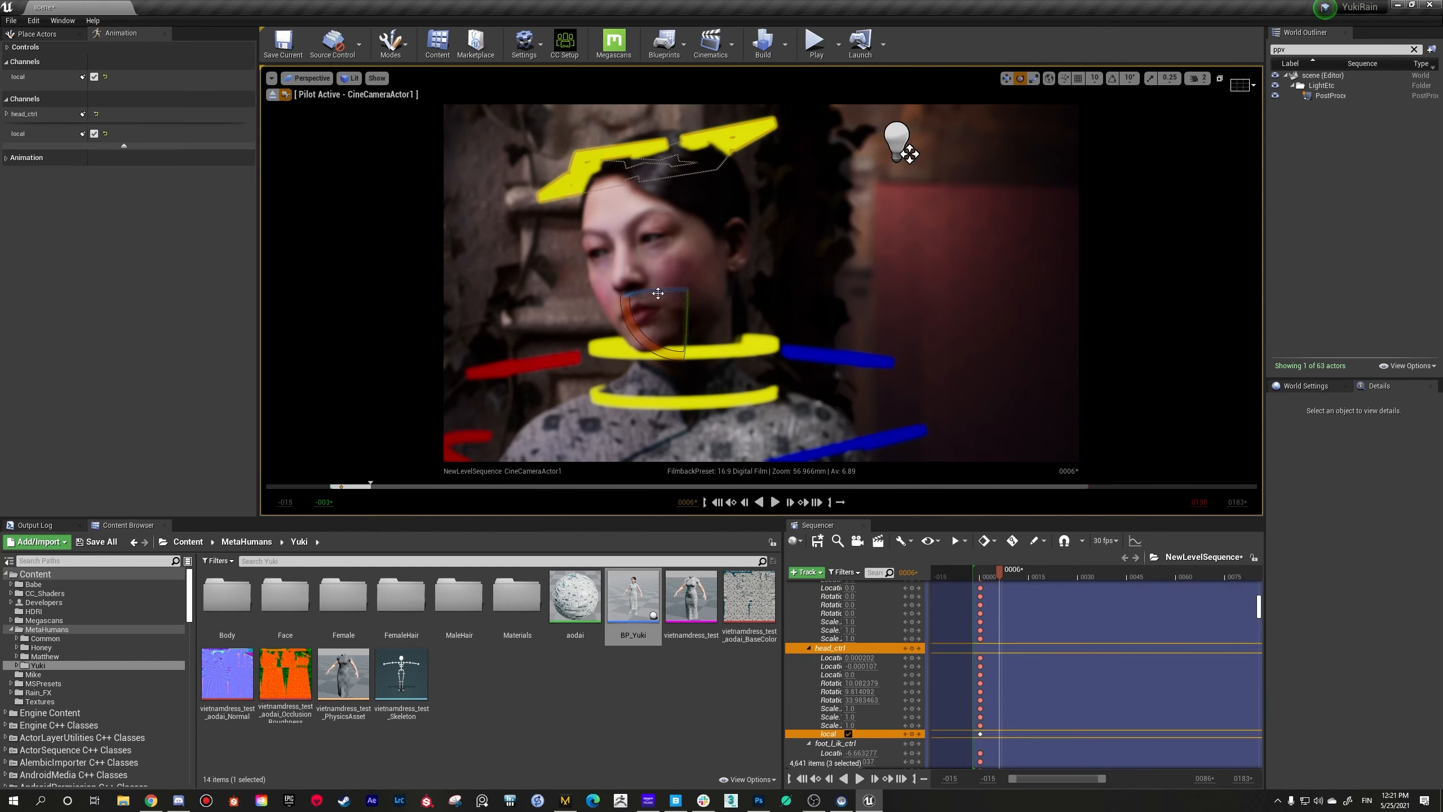
pyautogui.moveTo(629, 326); pyautogui.dragTo(642, 282)
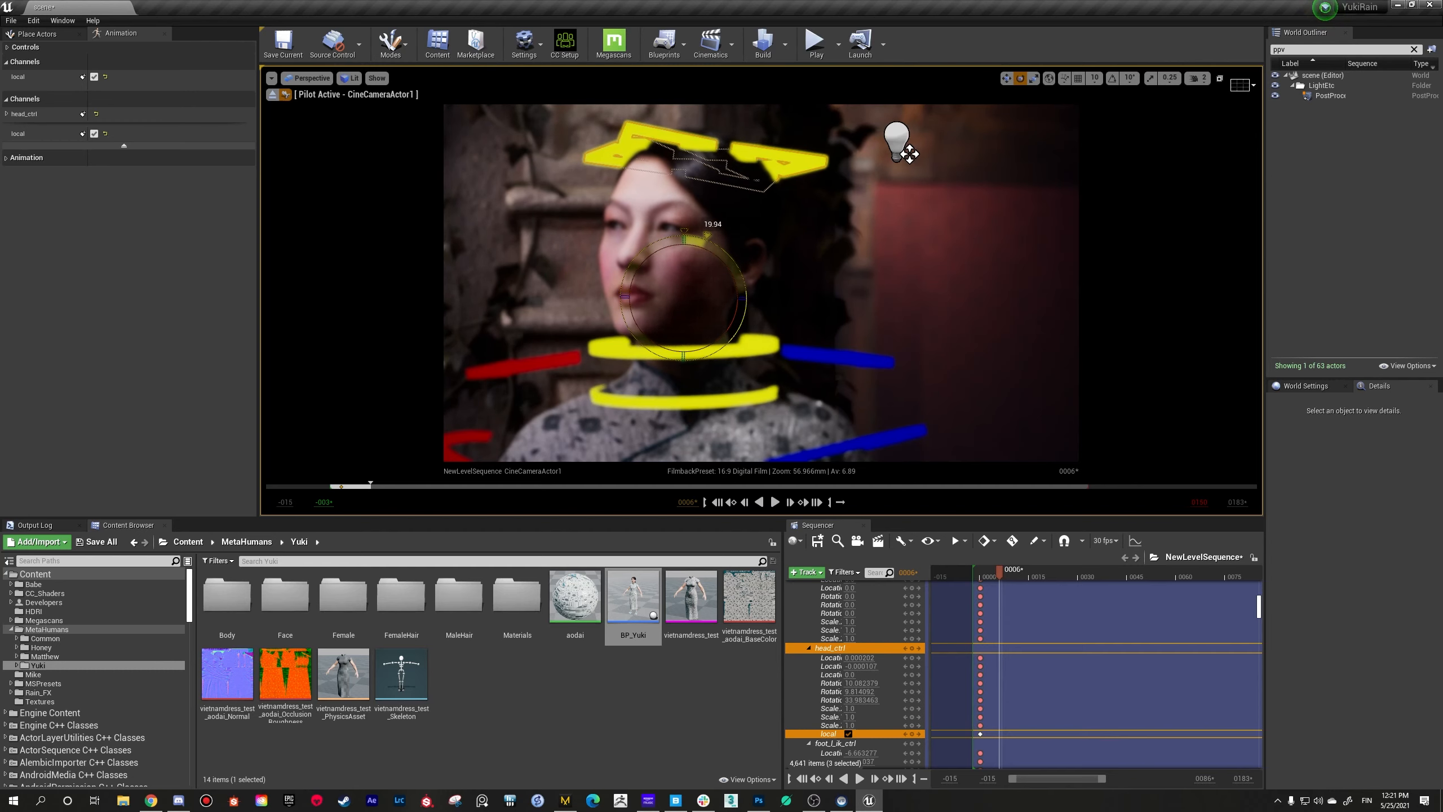
pyautogui.click(636, 284)
pyautogui.moveTo(636, 284)
pyautogui.mouseDown(button='right')
pyautogui.moveTo(676, 286)
pyautogui.moveTo(631, 285)
pyautogui.mouseUp(button='right')
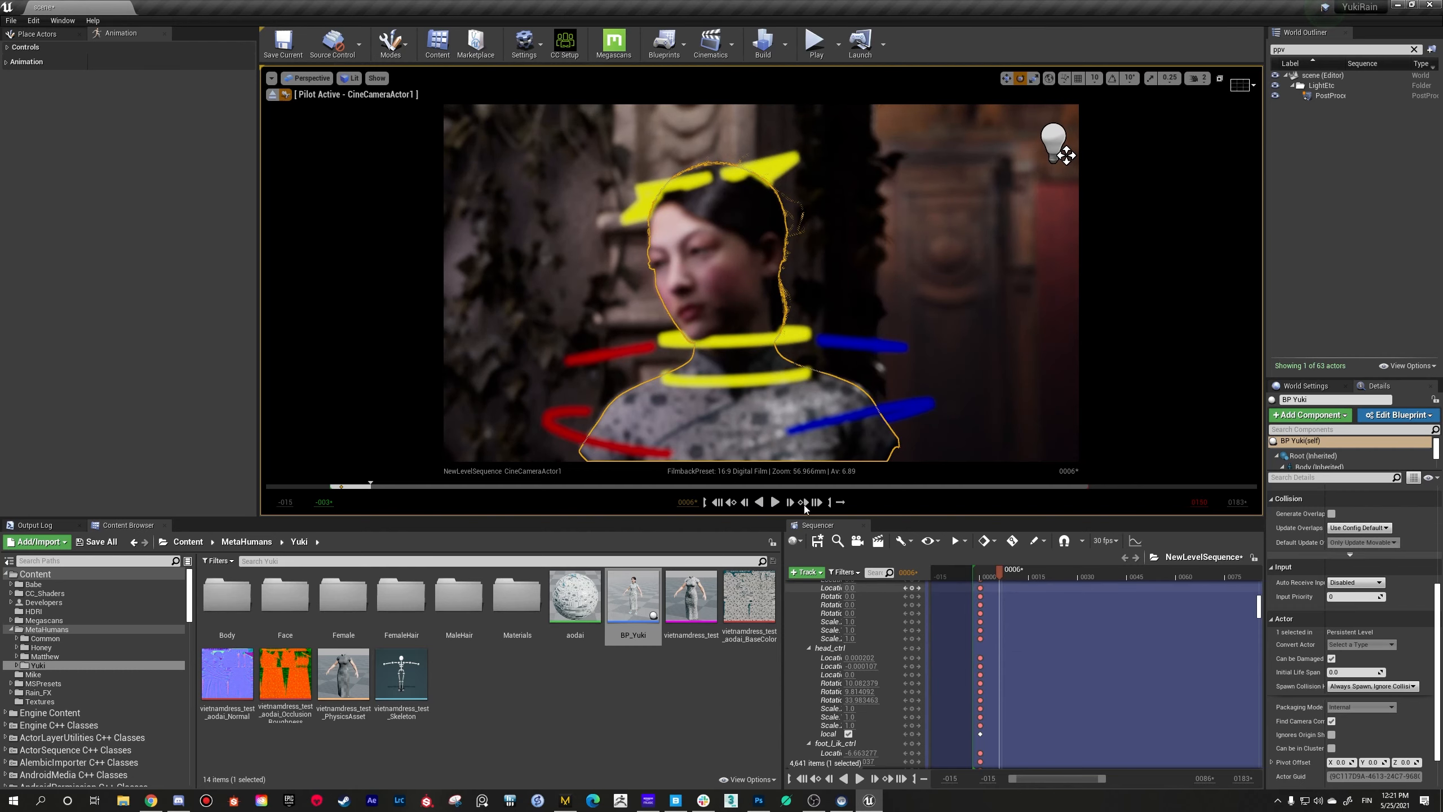
# Step: Rotate head_ctrl to about 0.49, -4.56 and 33.54 degrees to lift the head, and key the pose at frame 6
pyautogui.click(788, 180)
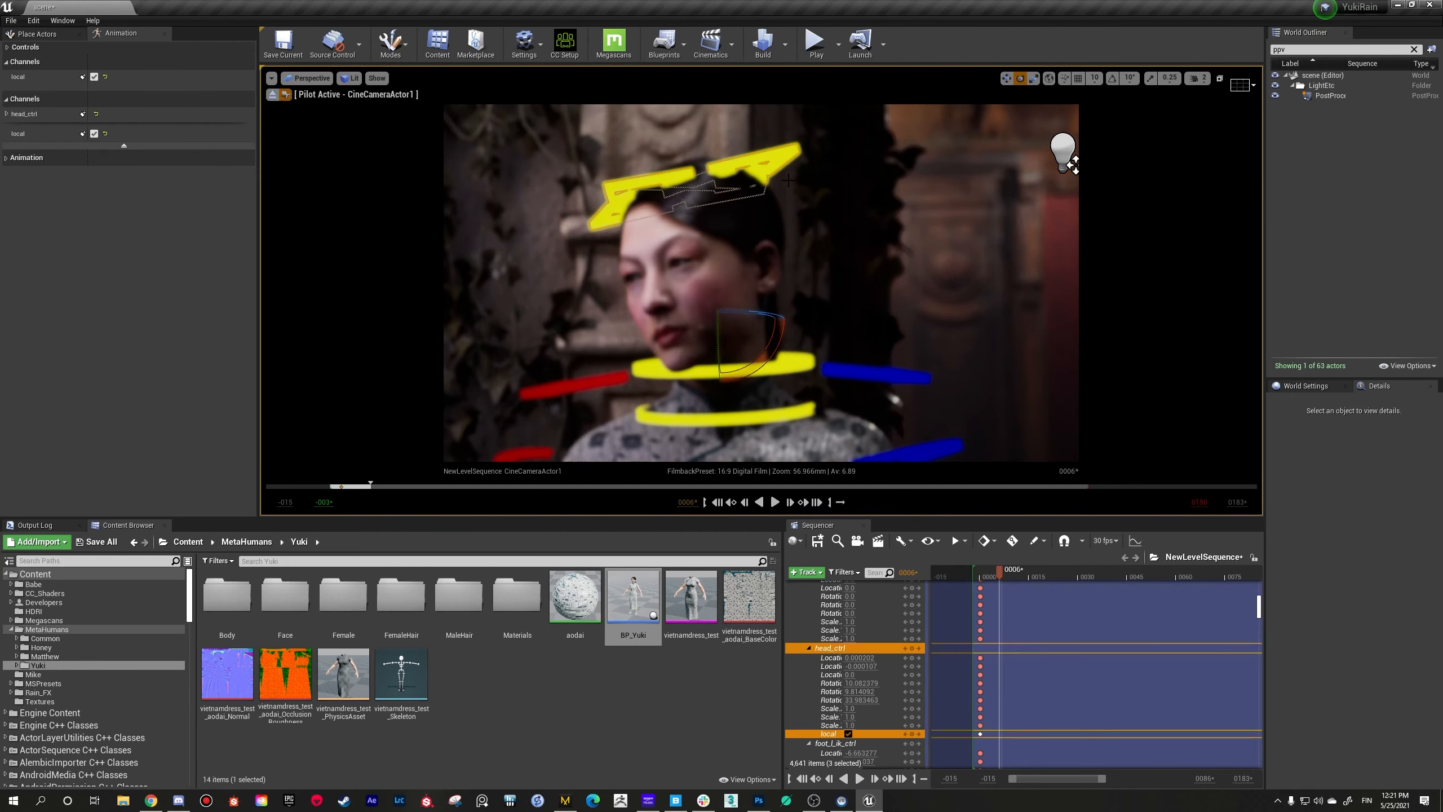
pyautogui.moveTo(782, 343); pyautogui.dragTo(773, 379)
pyautogui.press('s')
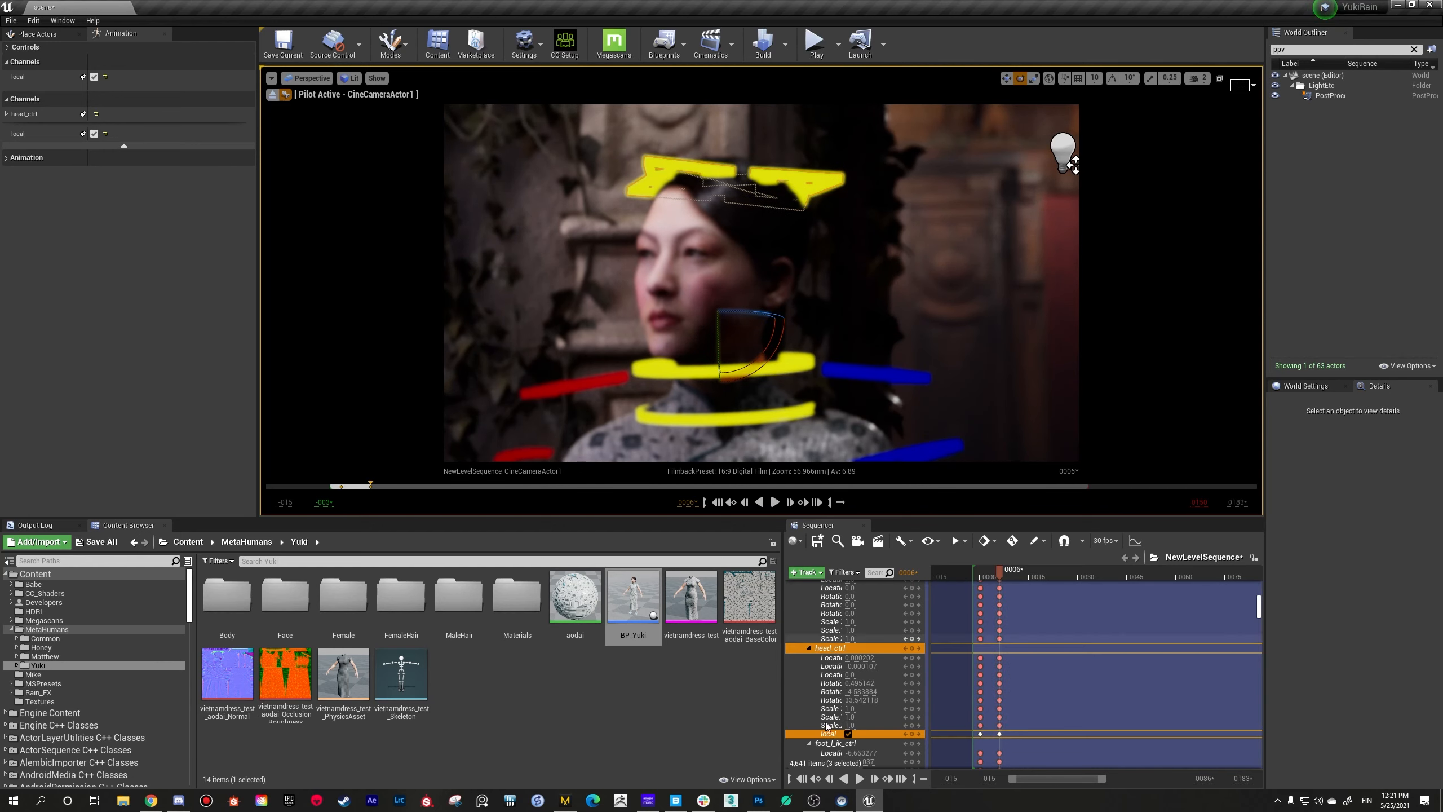
# Step: Select the BP Yuki (2) track near the end of the sequence's track list
pyautogui.scroll(-5, 826, 726)
pyautogui.moveTo(1259, 611); pyautogui.dragTo(1226, 787)
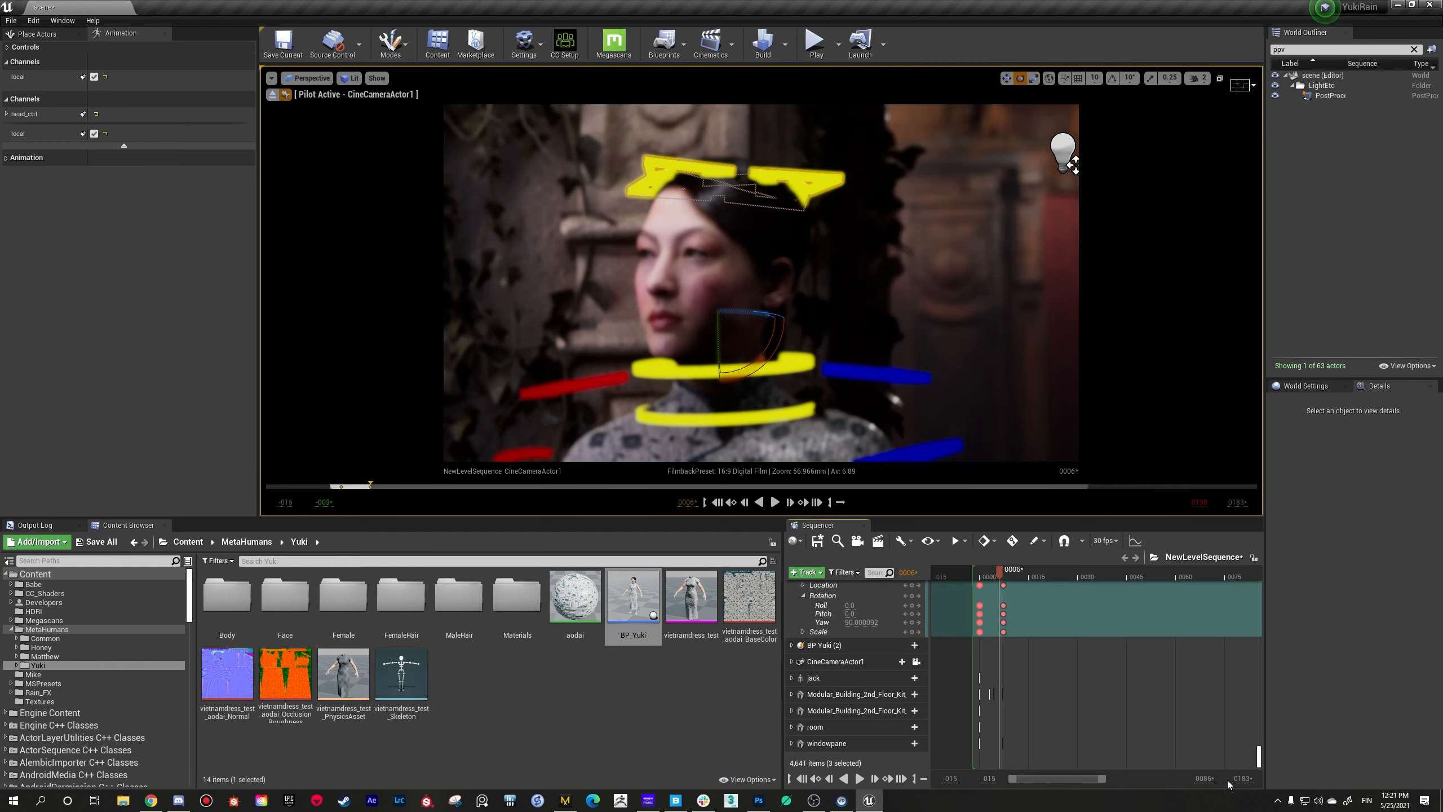
pyautogui.click(811, 647)
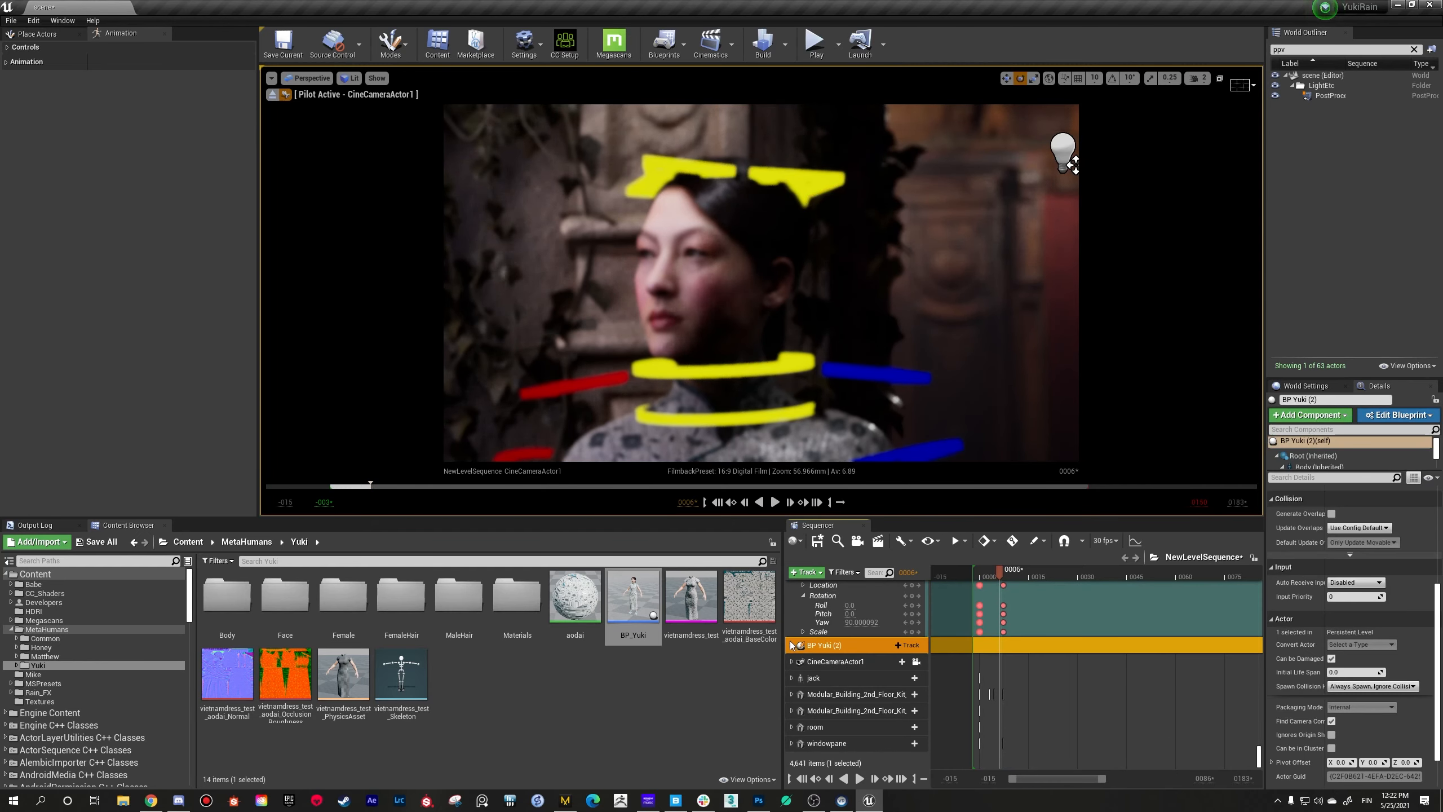
# Step: Expand BP Yuki (2) in the sequence and select the MetaHuman_ControlRig track under its Body
pyautogui.click(791, 647)
pyautogui.click(819, 662)
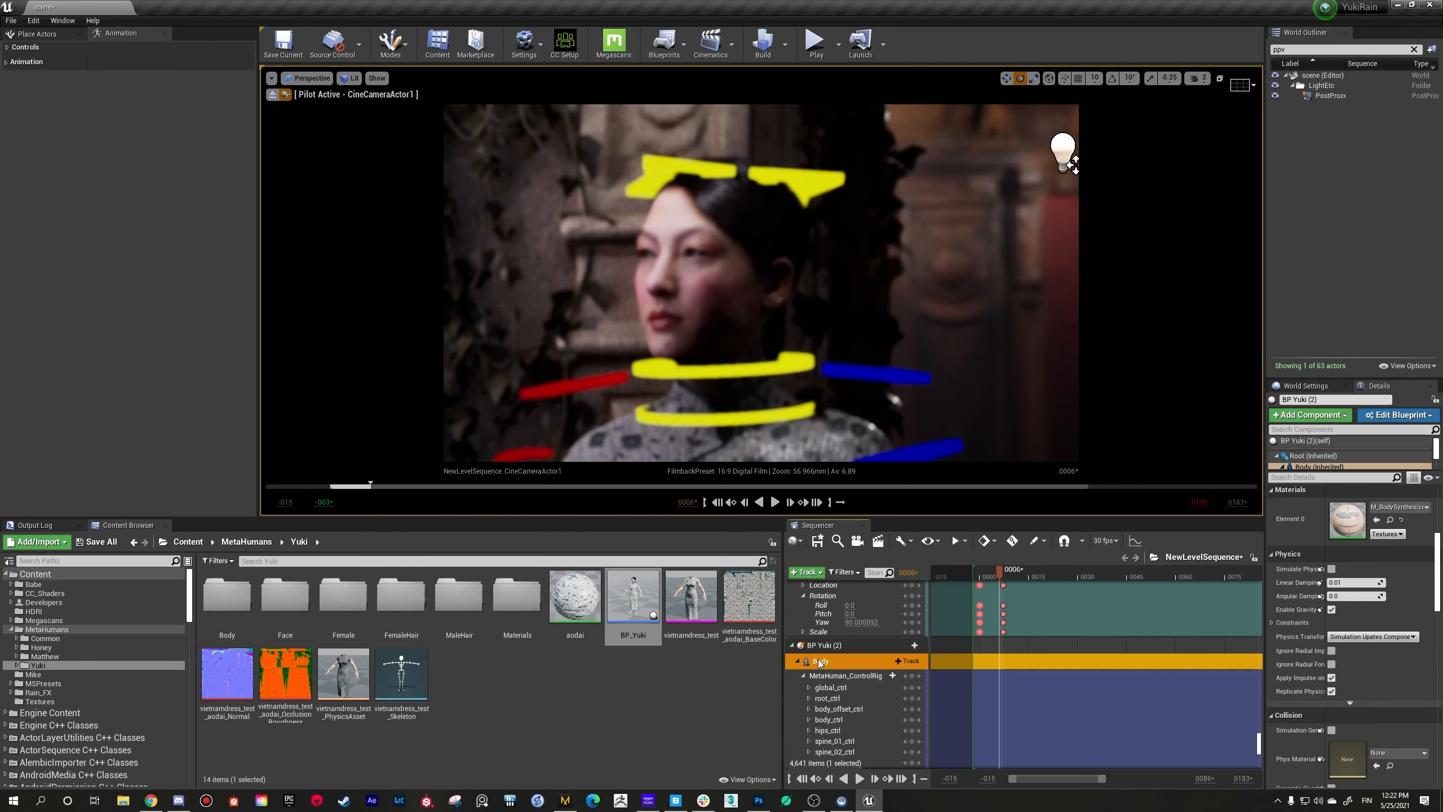
pyautogui.click(829, 676)
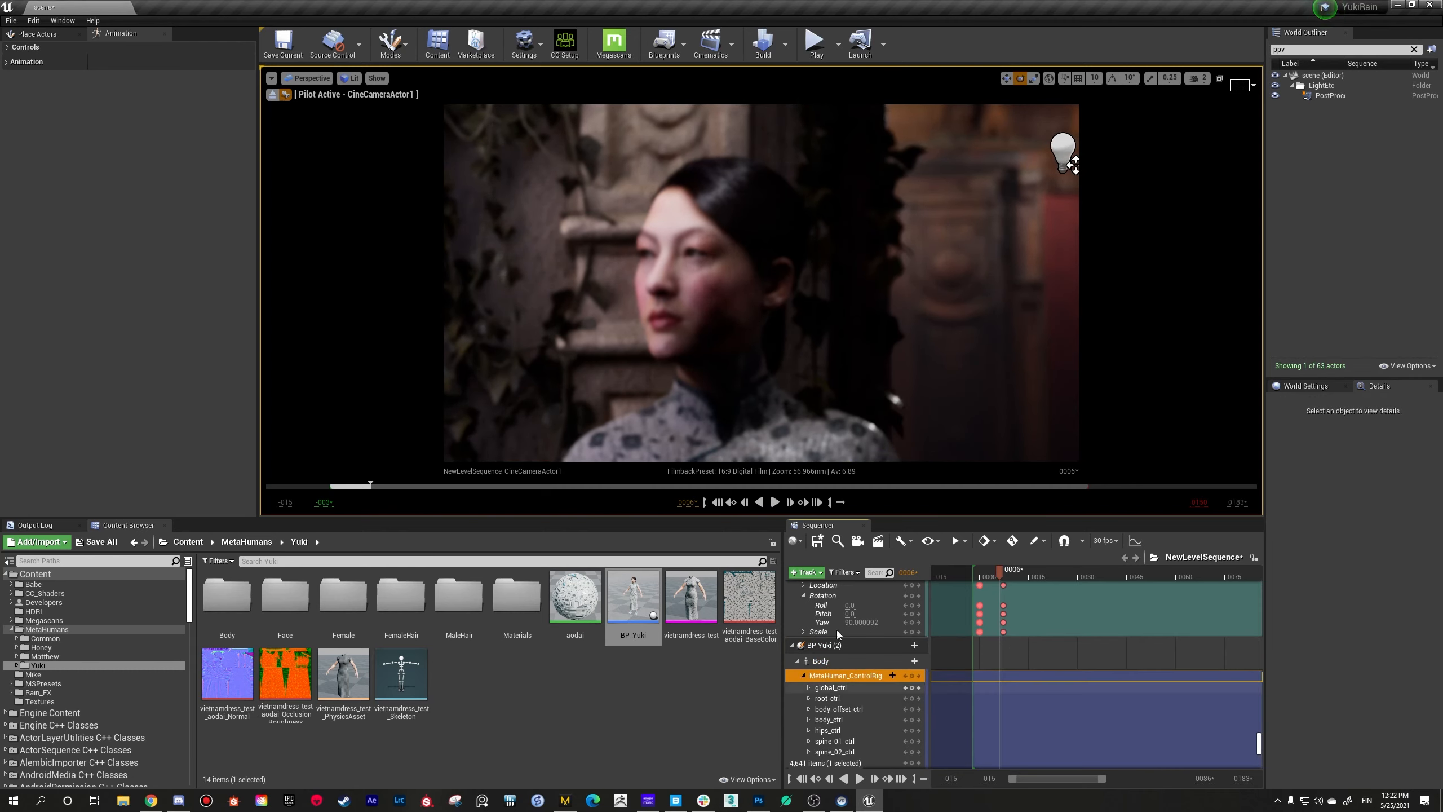
# Step: Bring the piloted CineCameraActor1 close to the woman's face and enlarge the viewport for a bigger preview
pyautogui.press('s')
pyautogui.moveTo(761, 283)
pyautogui.mouseDown(button='right')
pyautogui.moveTo(769, 294)
pyautogui.moveTo(759, 272)
pyautogui.moveTo(753, 286)
pyautogui.mouseUp(button='right')
pyautogui.press('w')
pyautogui.press('w')
pyautogui.press('w')
pyautogui.press('w')
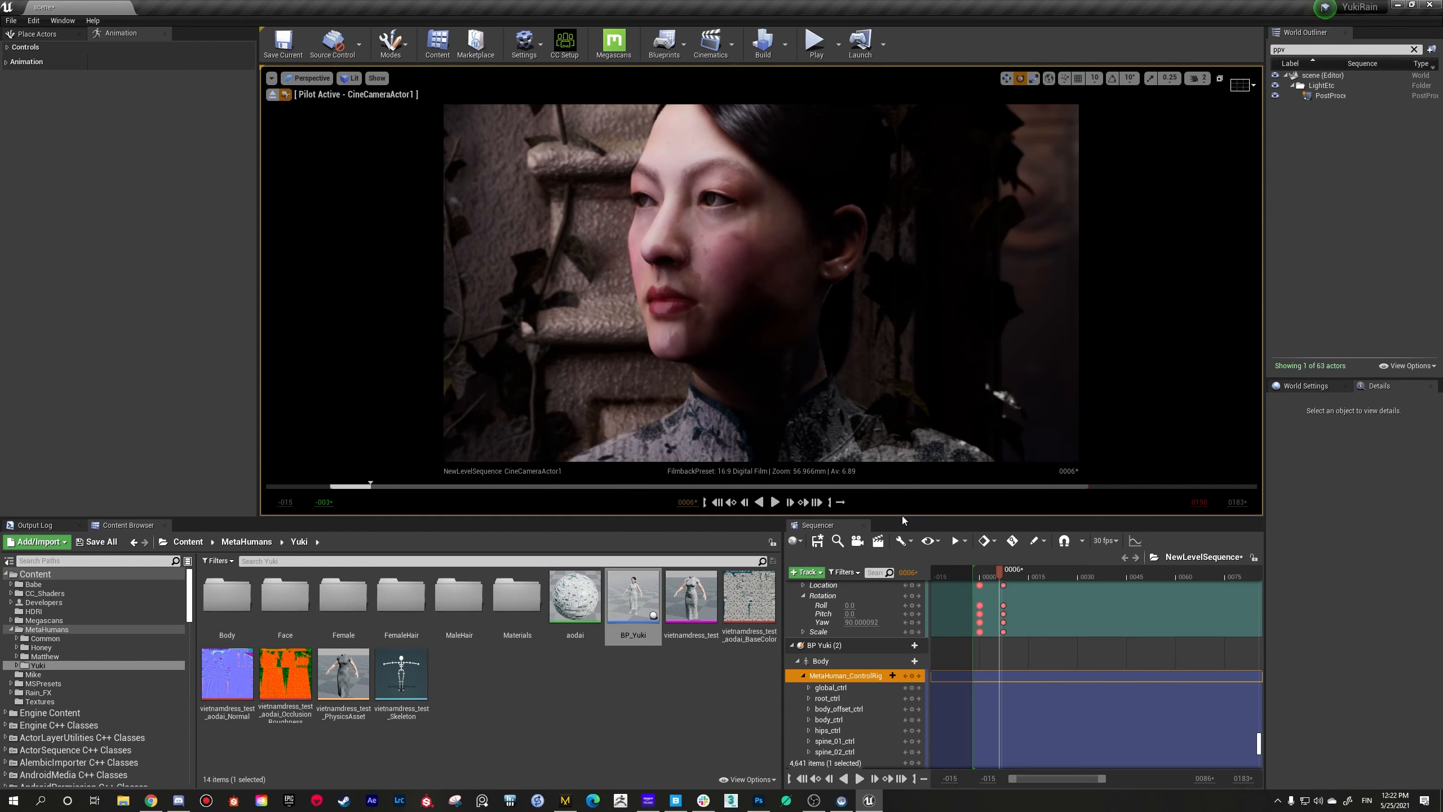
pyautogui.moveTo(903, 517); pyautogui.dragTo(901, 686)
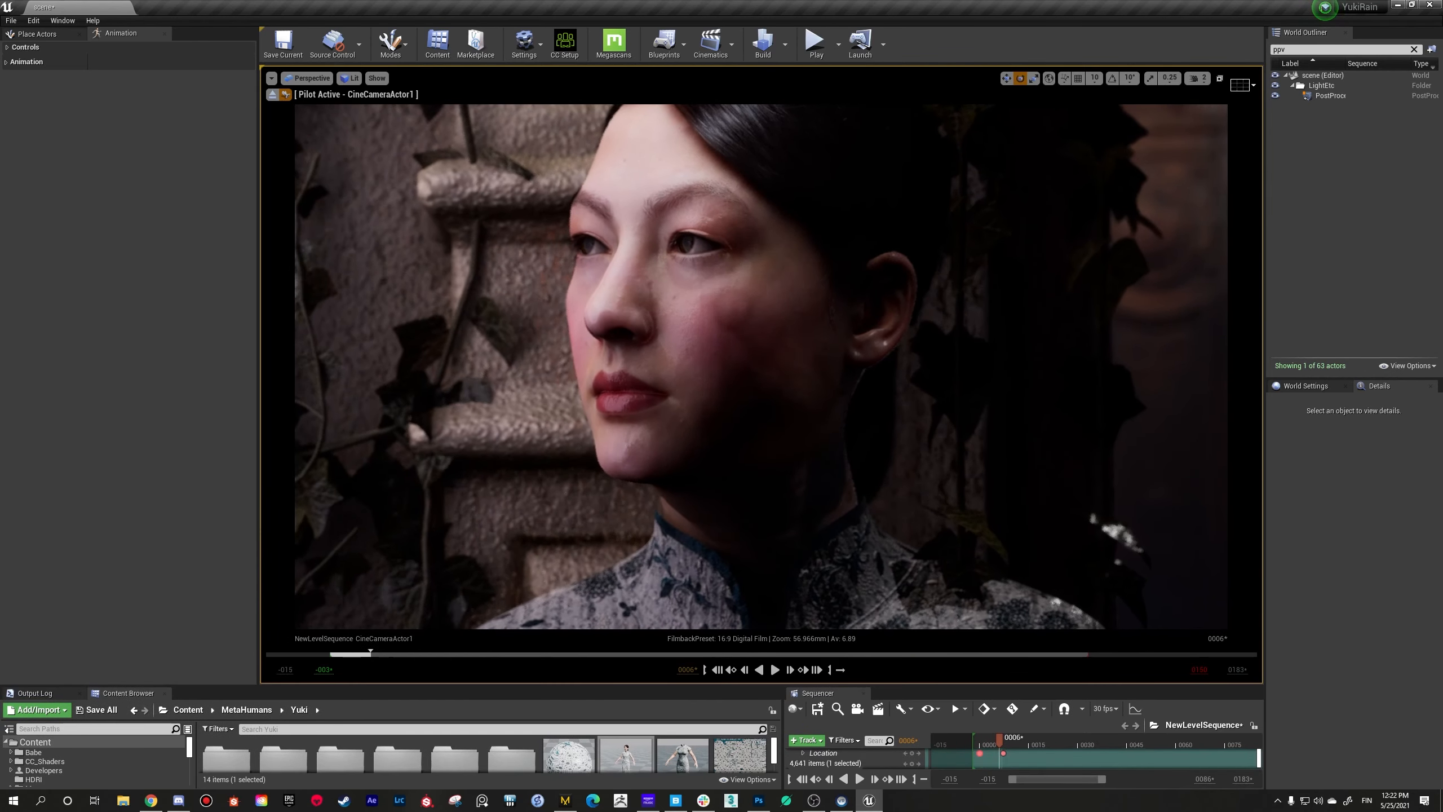
# Step: Examine the woman's face and skin shading through the piloted camera from several distances and angles
pyautogui.moveTo(841, 432); pyautogui.dragTo(841, 430, button='right')
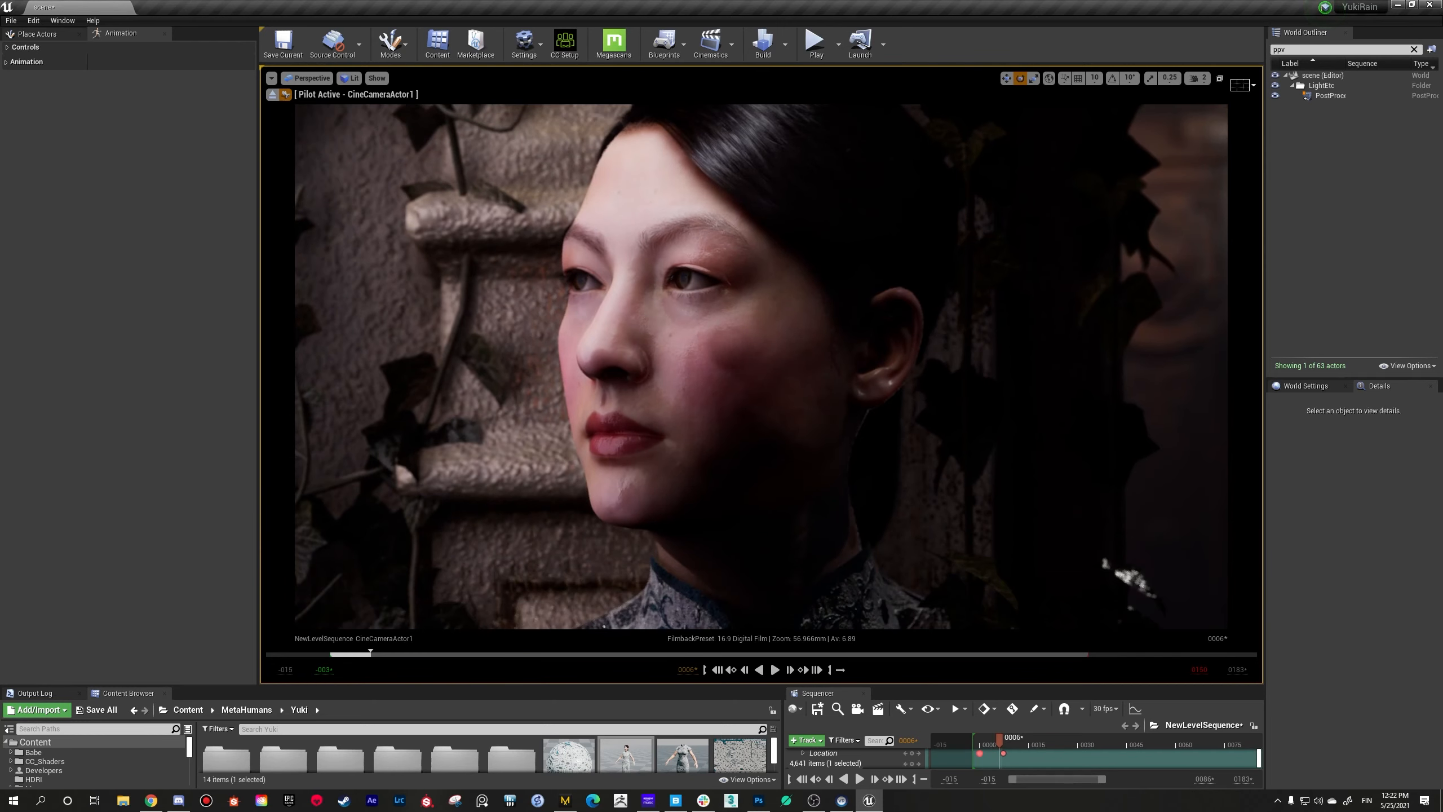
pyautogui.press('w')
pyautogui.press('s')
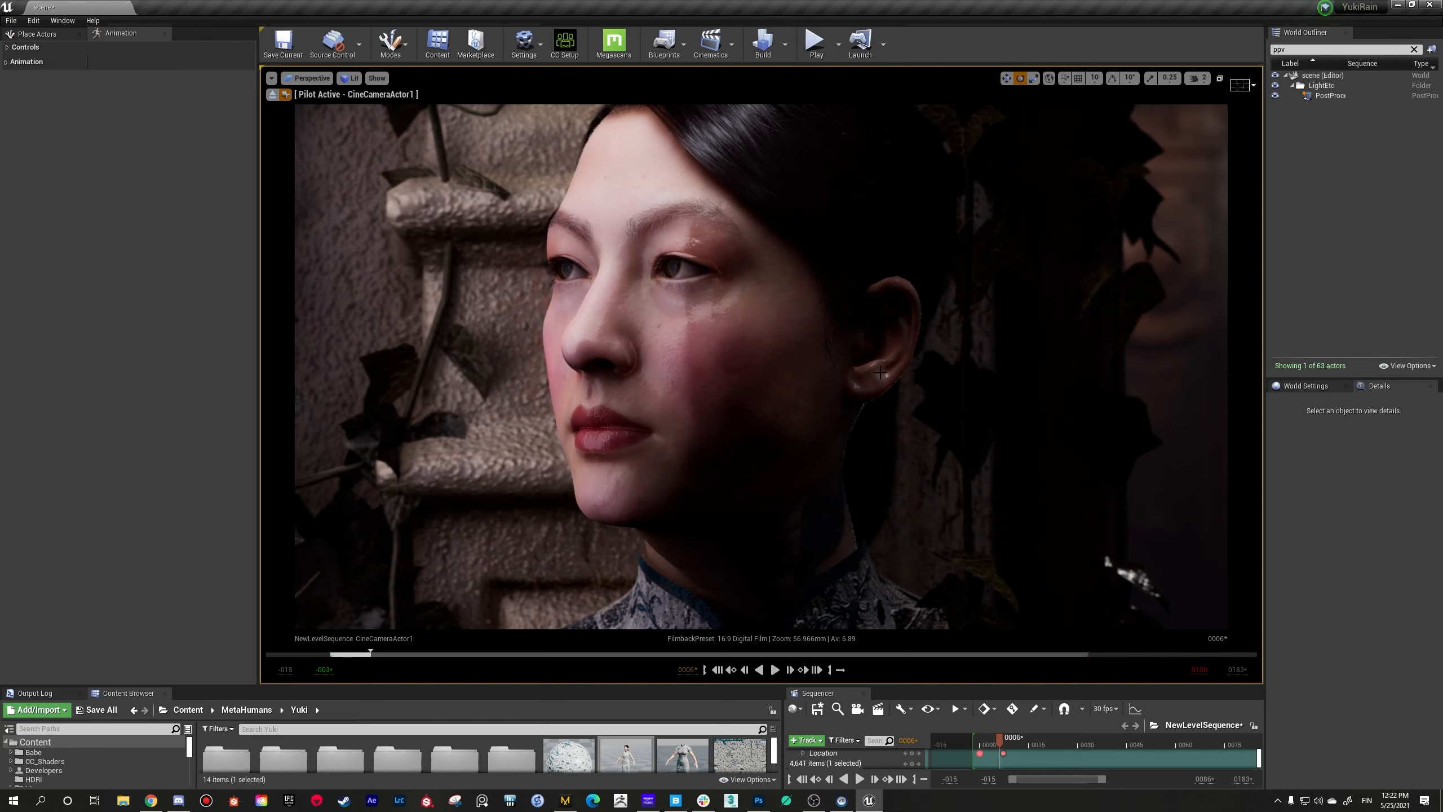
pyautogui.press('s')
pyautogui.press('a')
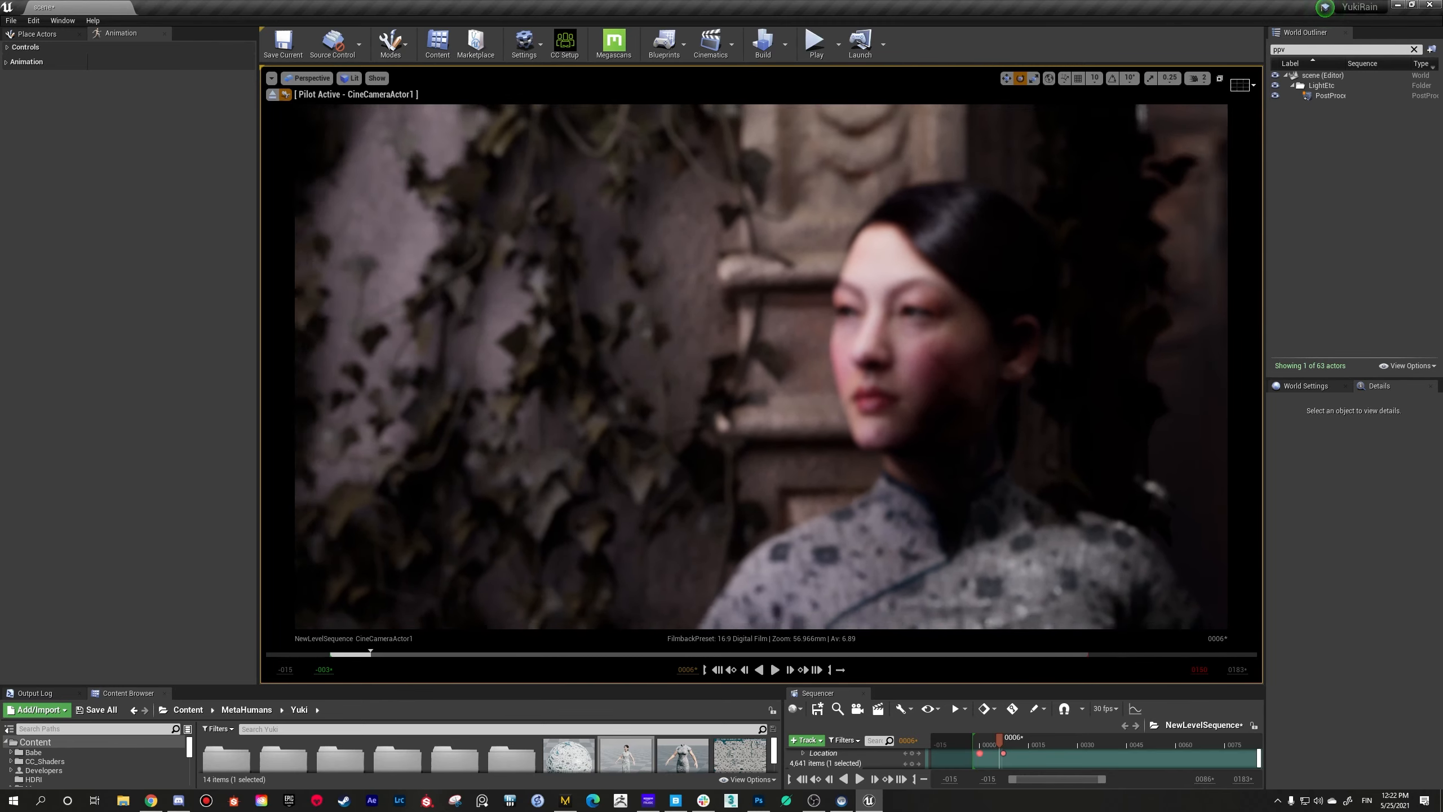
pyautogui.press('d')
pyautogui.press('w')
pyautogui.press('d')
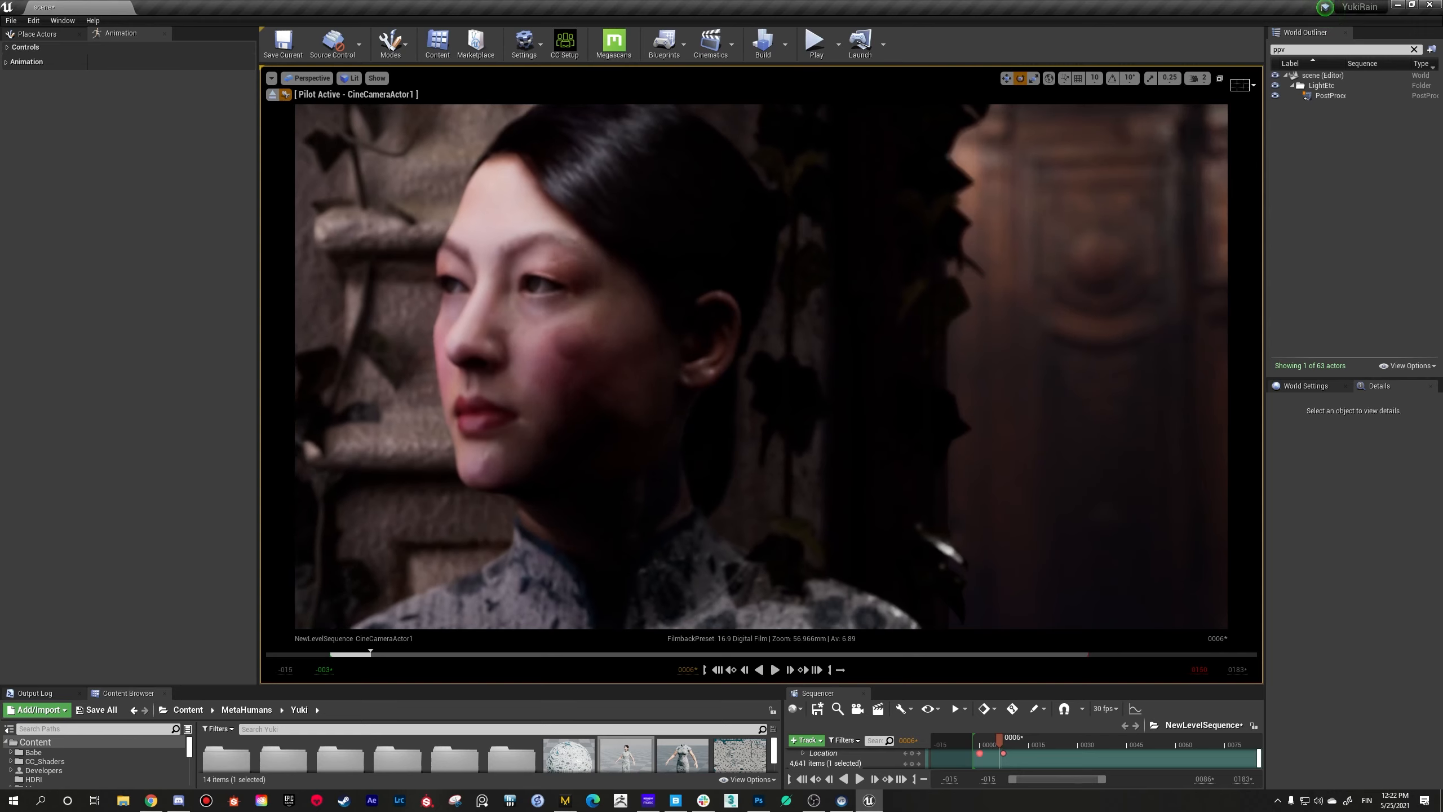
pyautogui.press('a')
pyautogui.press('w')
pyautogui.press('a')
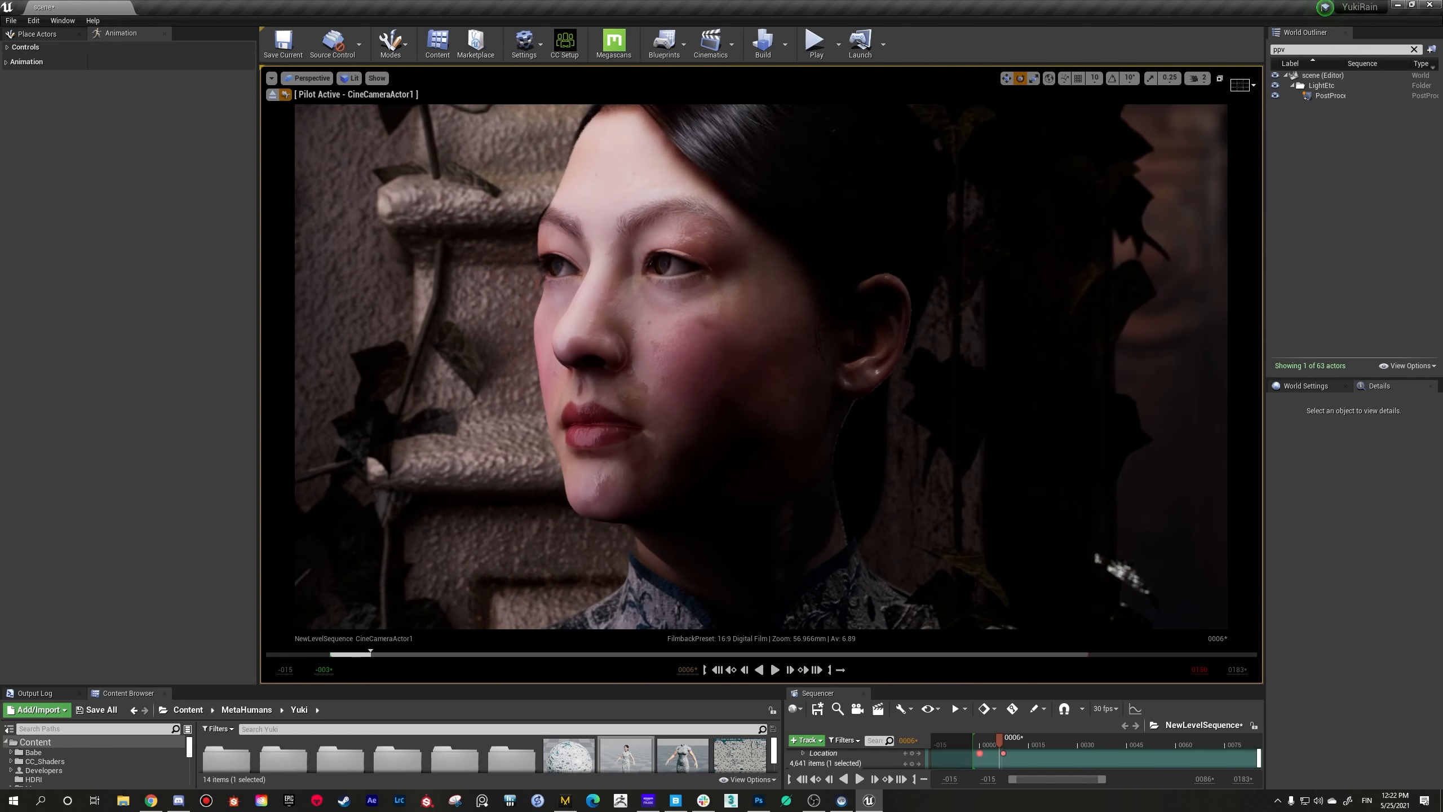
pyautogui.press('w')
pyautogui.press('s')
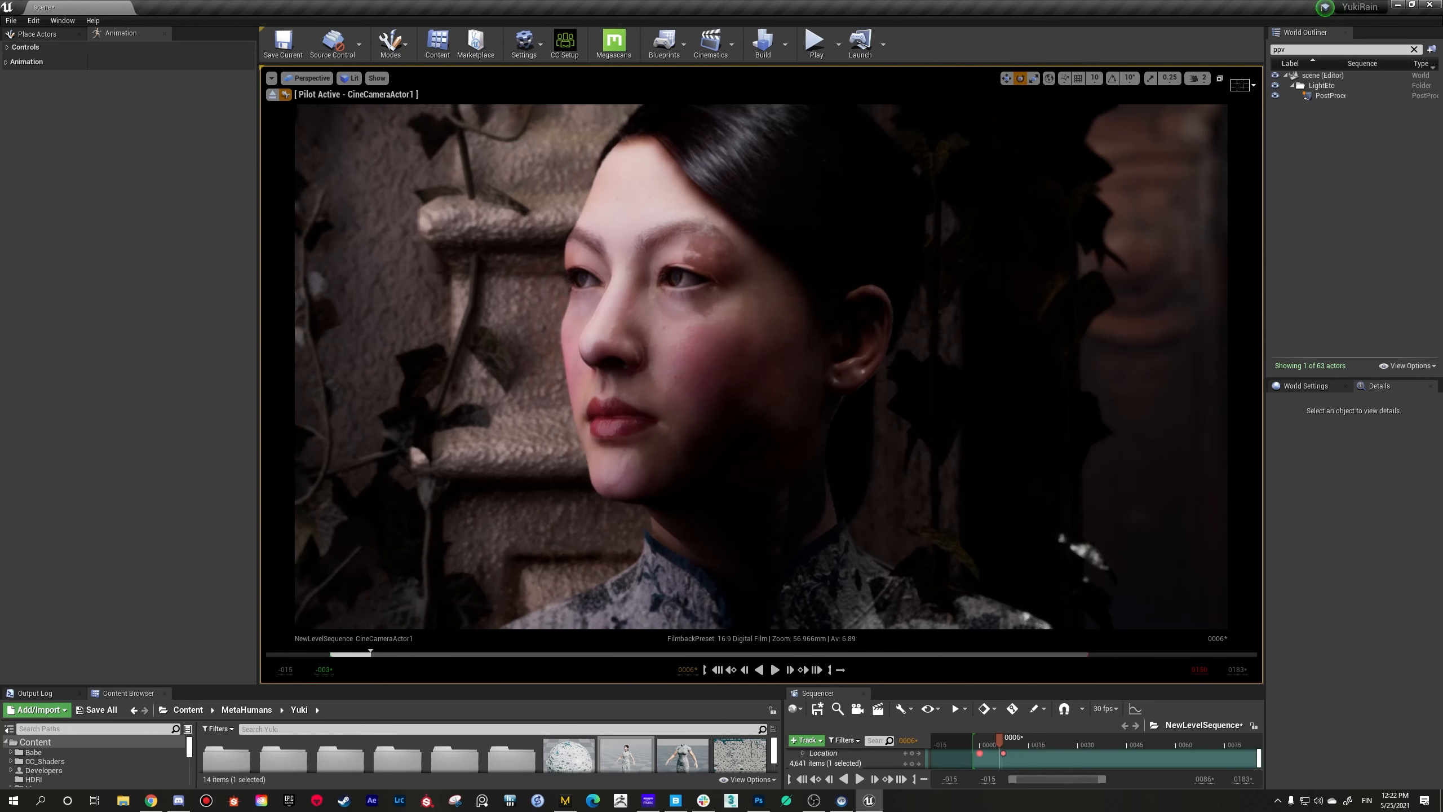
pyautogui.press('w')
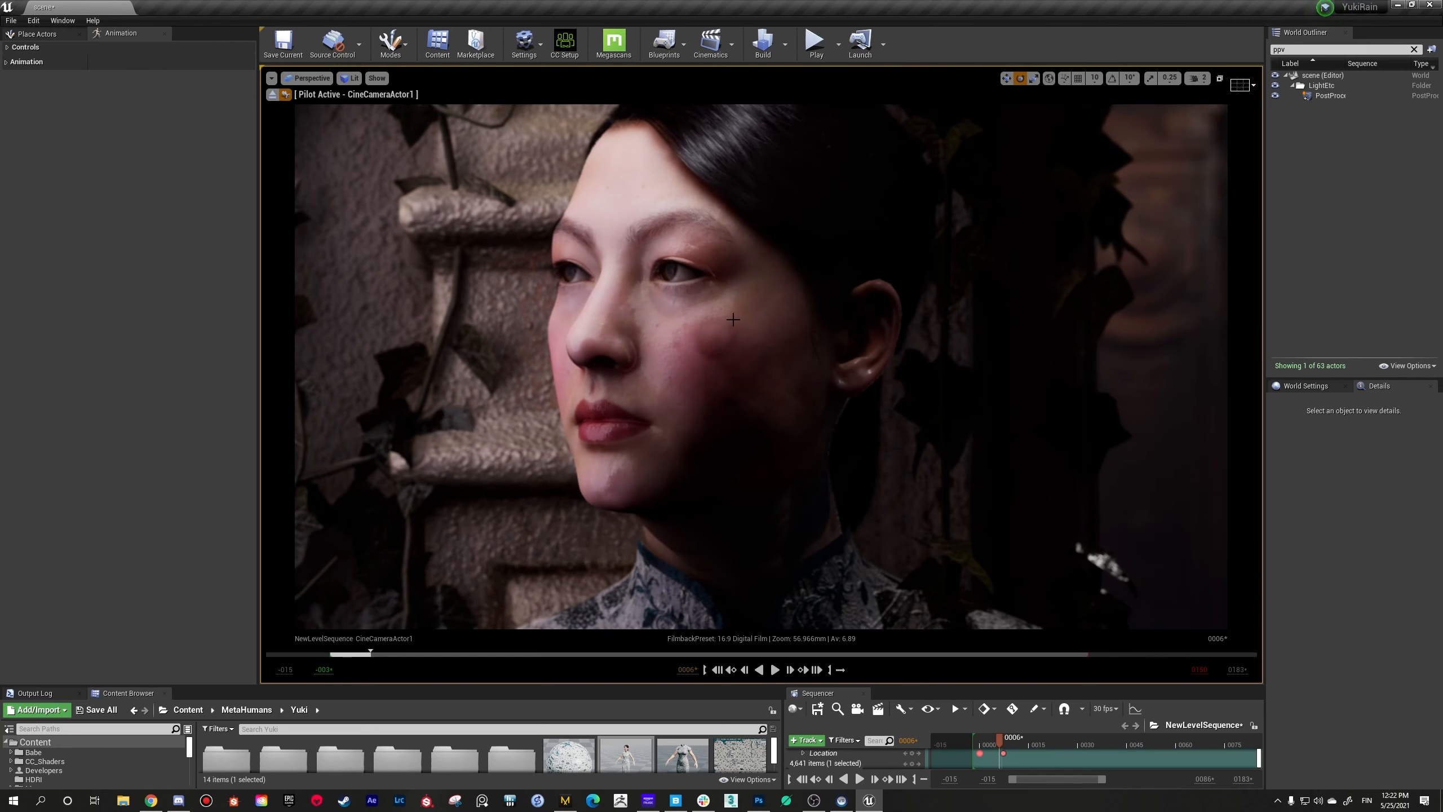
# Step: Select the Modular_Building_2nd_Floor_Kit wall behind the woman, reduce the viewport's height again and reframe her face
pyautogui.click(530, 341)
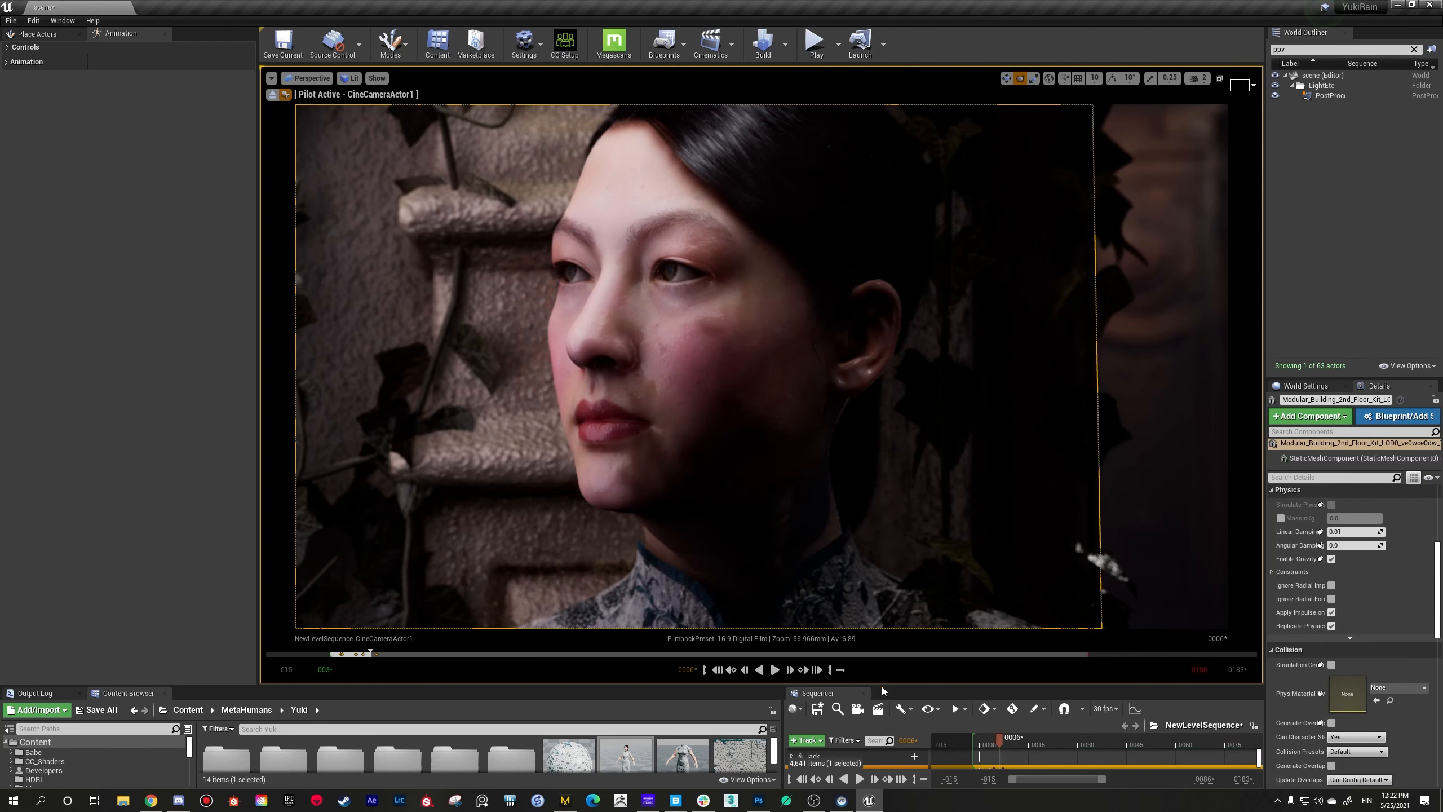
pyautogui.moveTo(881, 685); pyautogui.dragTo(915, 518)
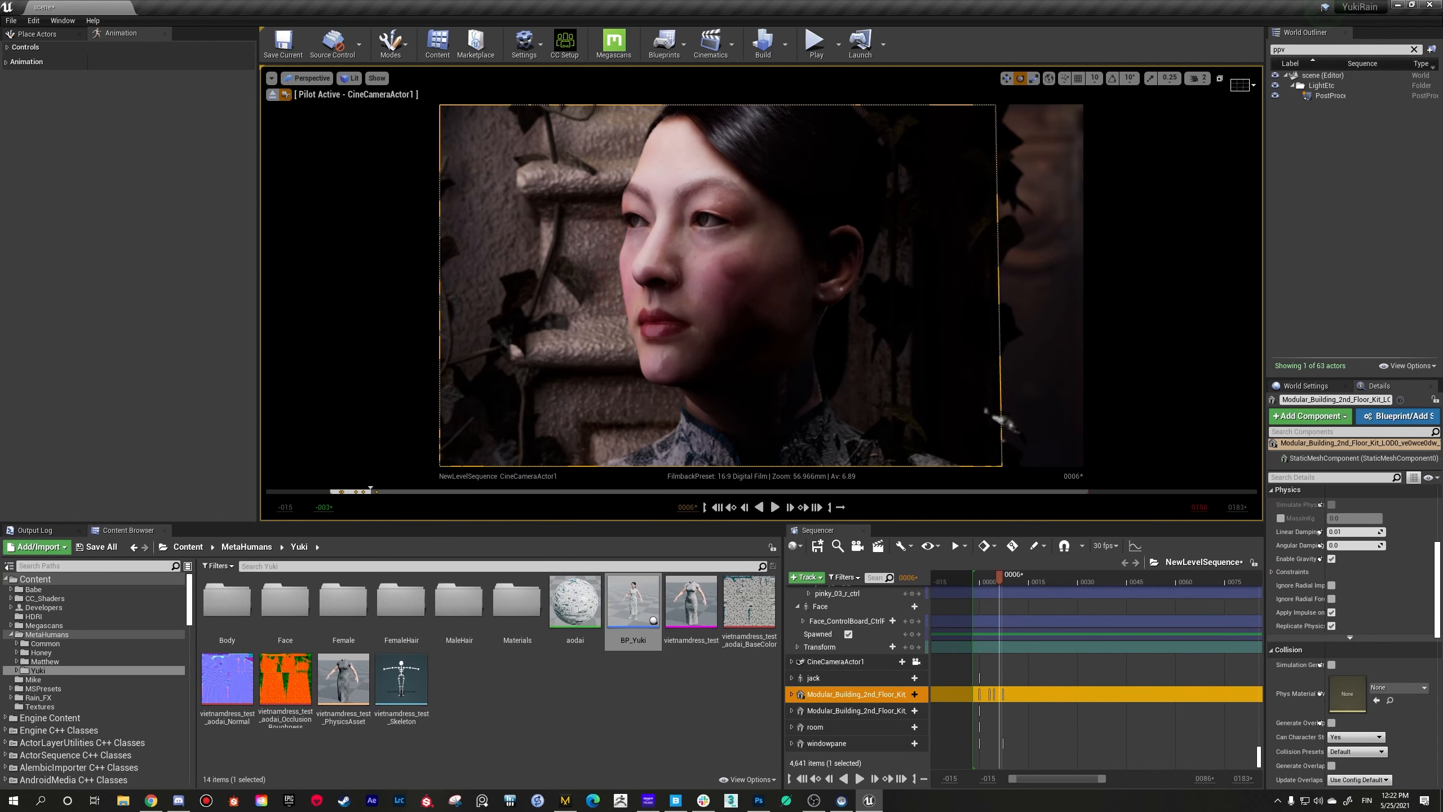
pyautogui.moveTo(762, 296)
pyautogui.mouseDown(button='right')
pyautogui.moveTo(768, 272)
pyautogui.moveTo(761, 288)
pyautogui.mouseUp(button='right')
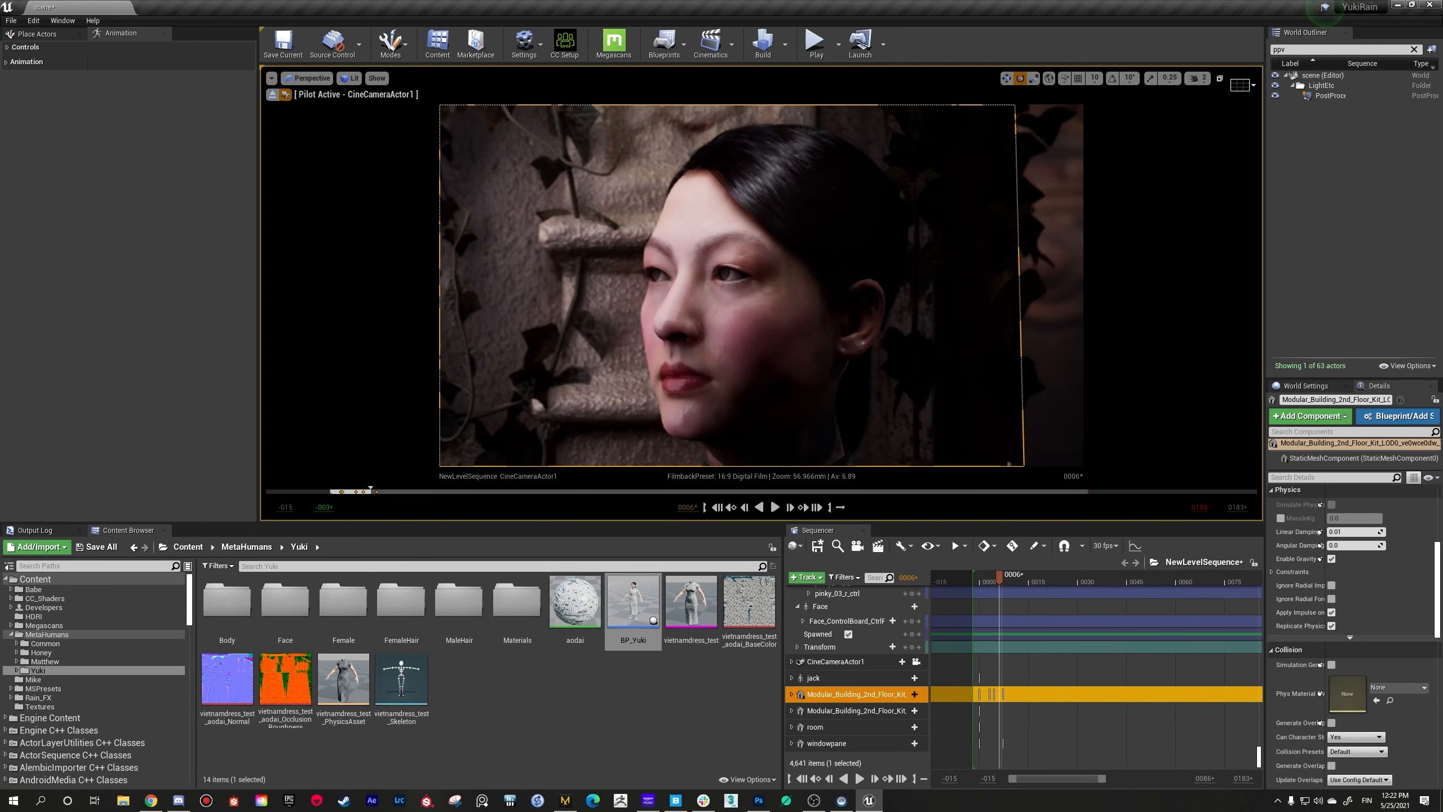
pyautogui.moveTo(617, 392); pyautogui.dragTo(559, 381, button='right')
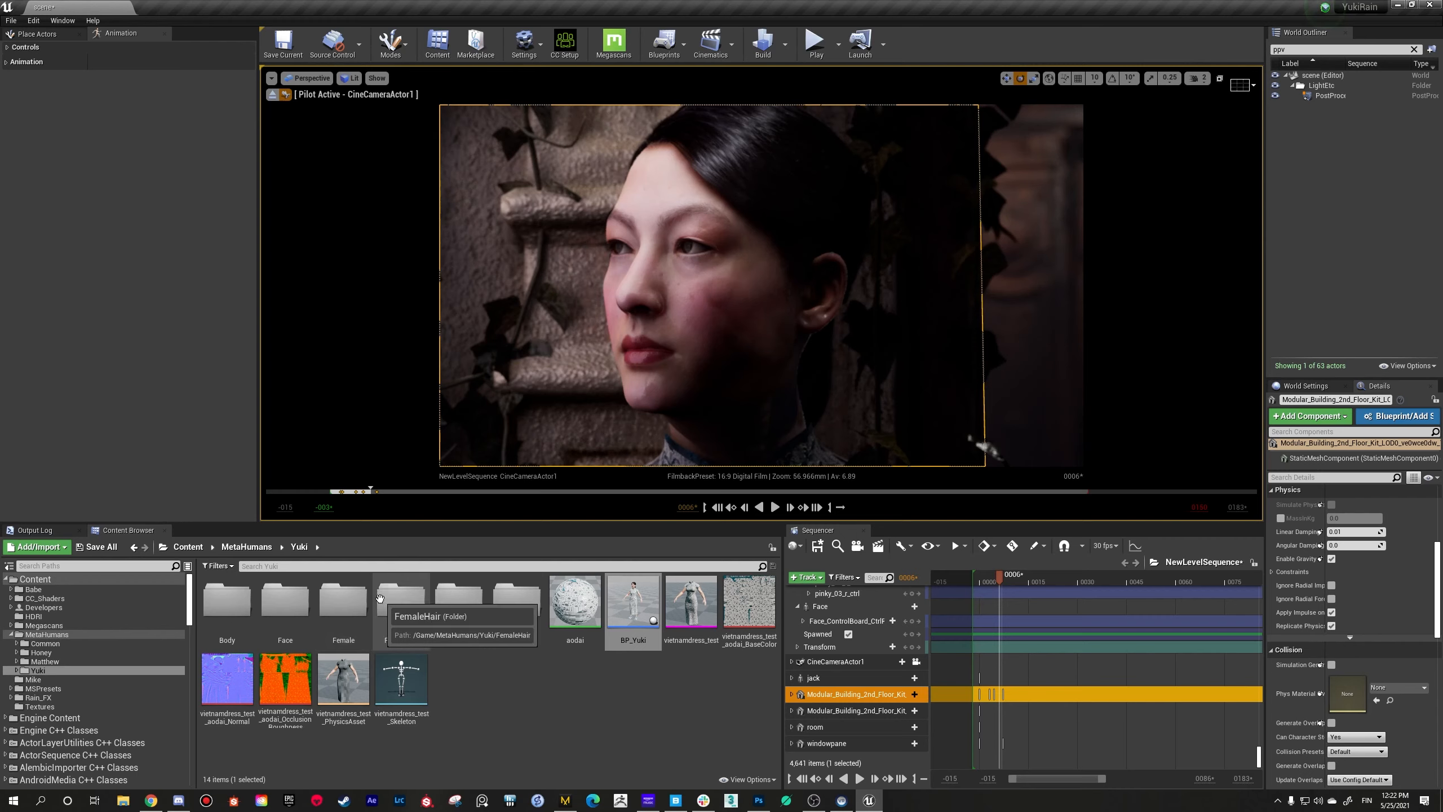
# Step: Show the assets in the root Content folder and stop piloting CineCameraActor1
pyautogui.click(189, 547)
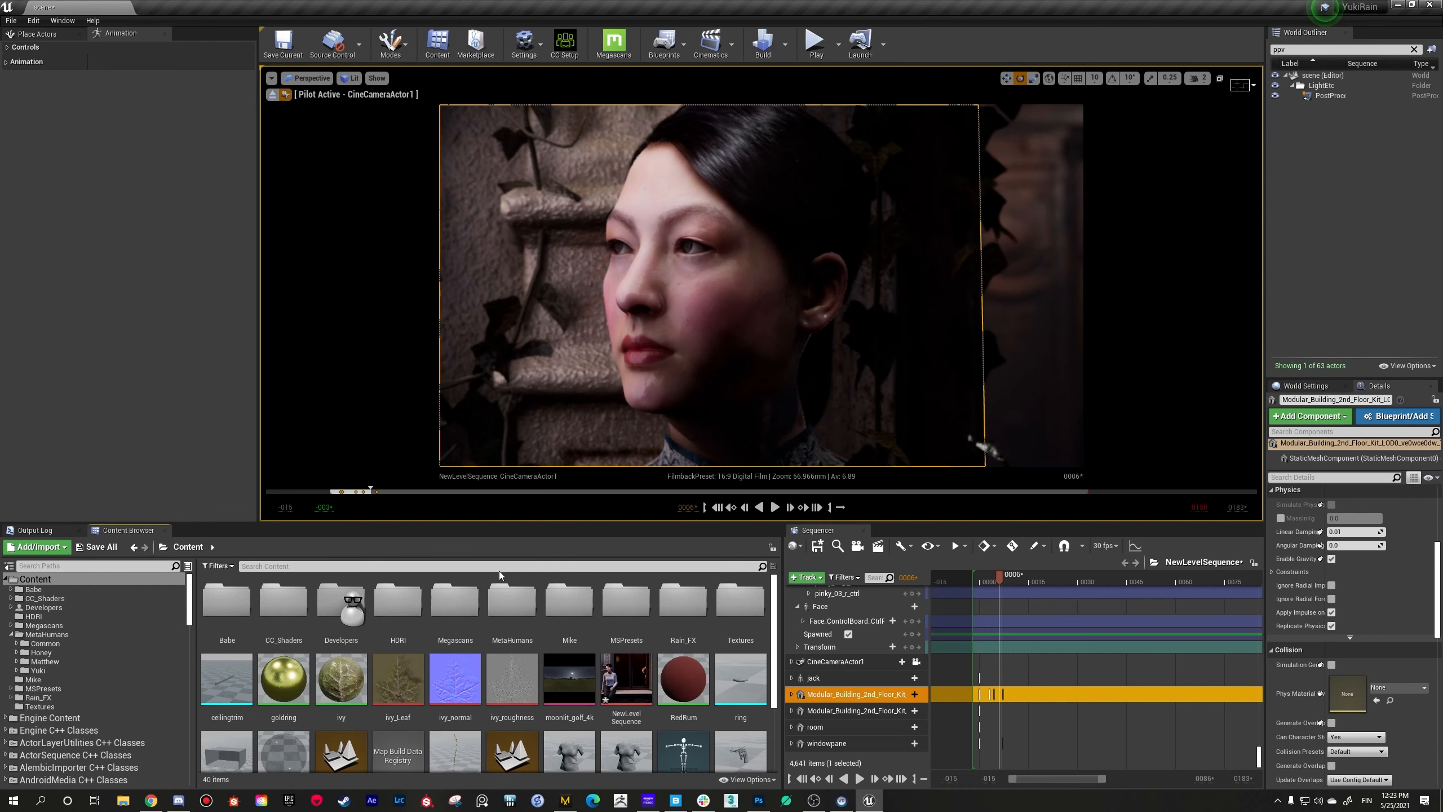
pyautogui.moveTo(527, 523); pyautogui.dragTo(529, 515)
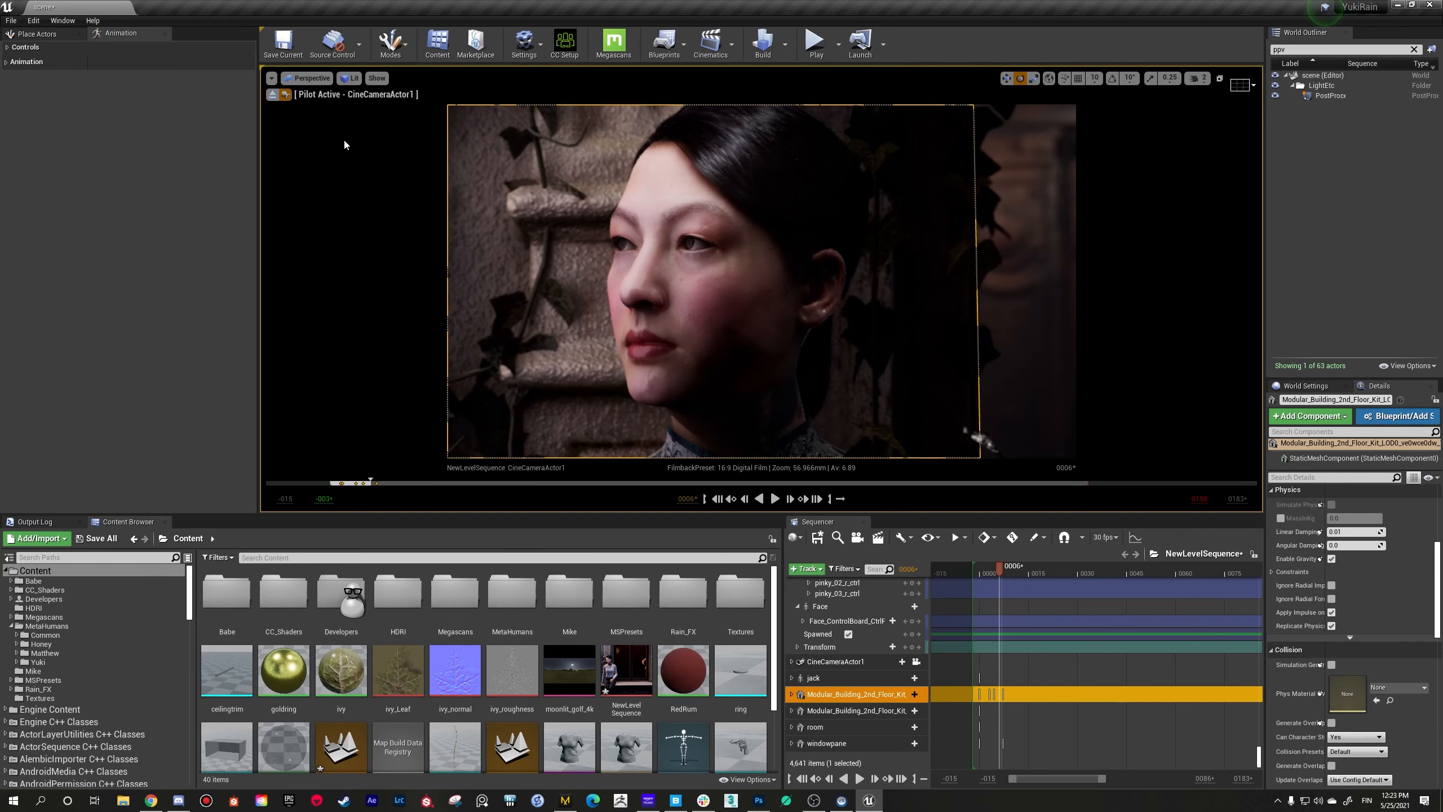
pyautogui.click(274, 95)
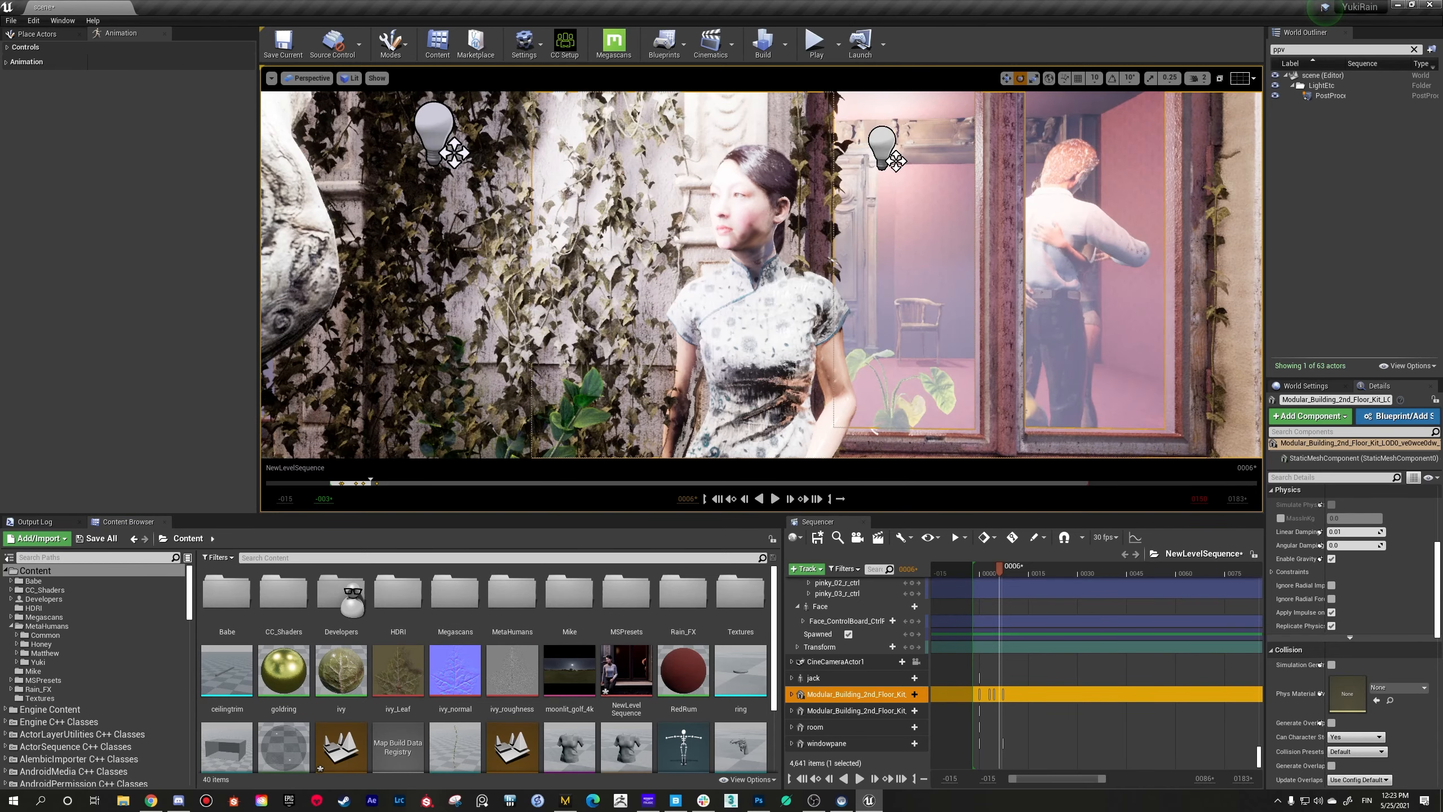
# Step: Select the StaticMeshComponent of the ivy-covered building wall and view the window and facade beside the woman
pyautogui.press('w')
pyautogui.moveTo(594, 348); pyautogui.dragTo(617, 330, button='right')
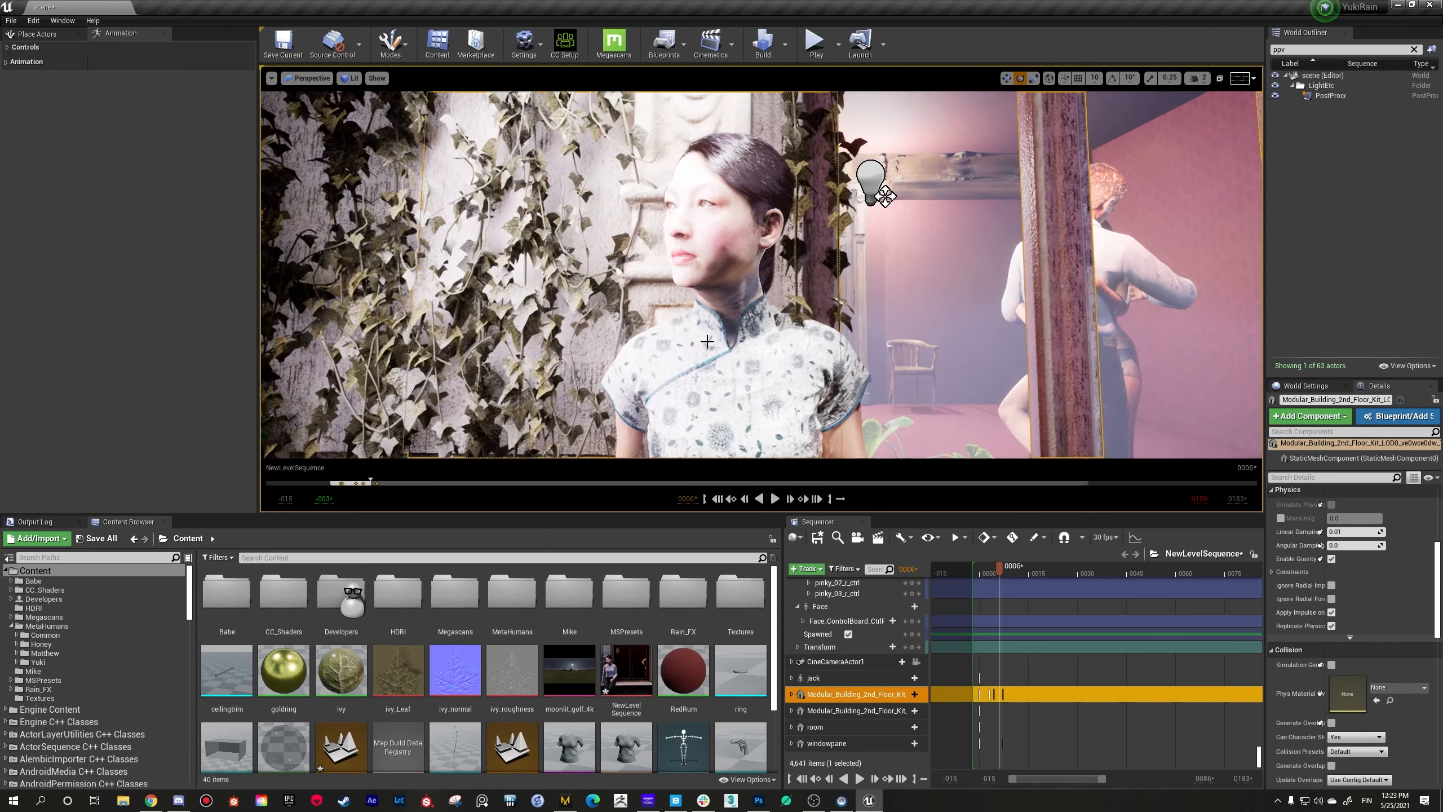
pyautogui.doubleClick(593, 348)
pyautogui.press('a')
pyautogui.moveTo(593, 347); pyautogui.dragTo(656, 313, button='right')
pyautogui.press('s')
pyautogui.press('w')
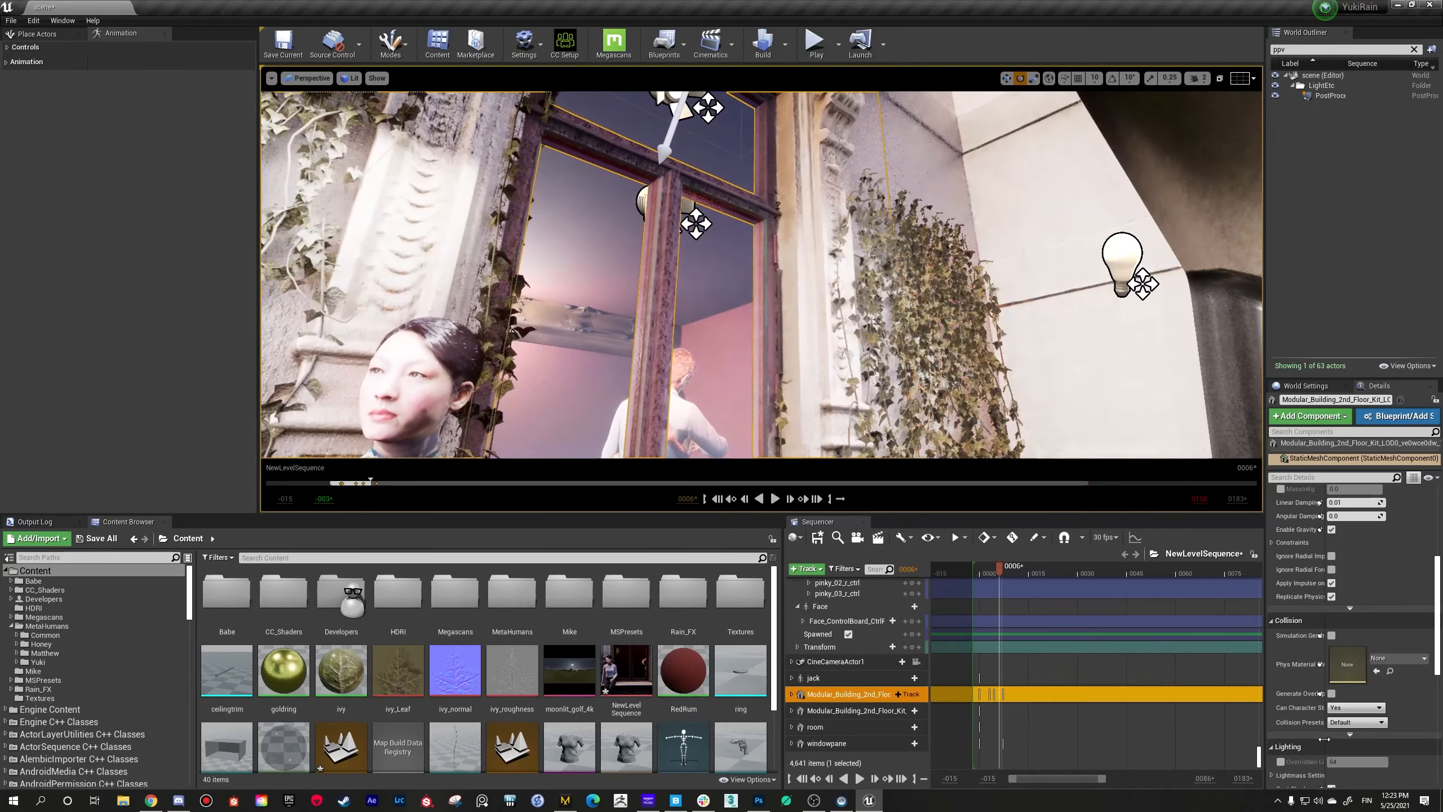
# Step: Look through the wall component's properties and the Content folder's assets, and bring the view back to the woman's face
pyautogui.scroll(-5, 1349, 694)
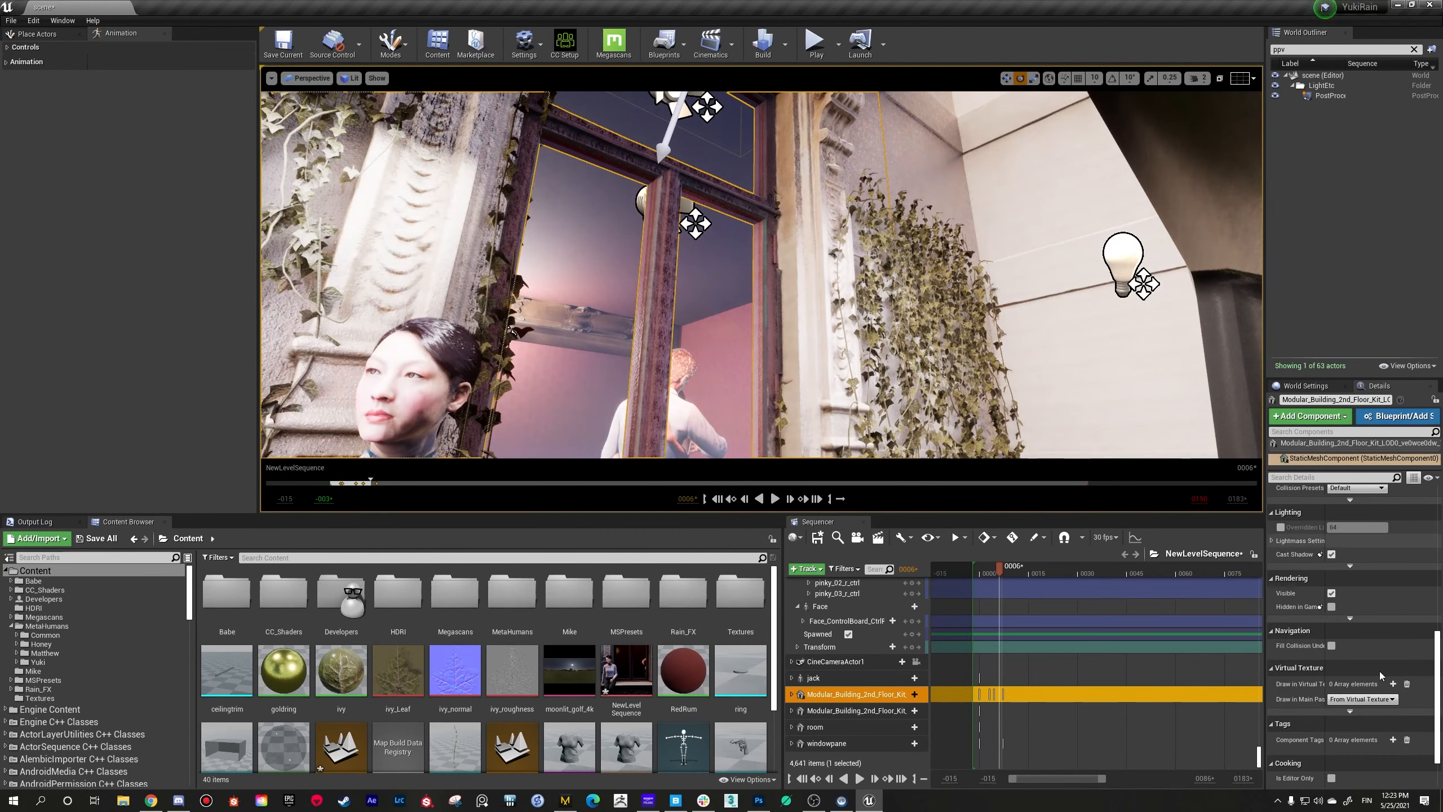
pyautogui.scroll(-3, 1380, 672)
pyautogui.scroll(-2, 575, 657)
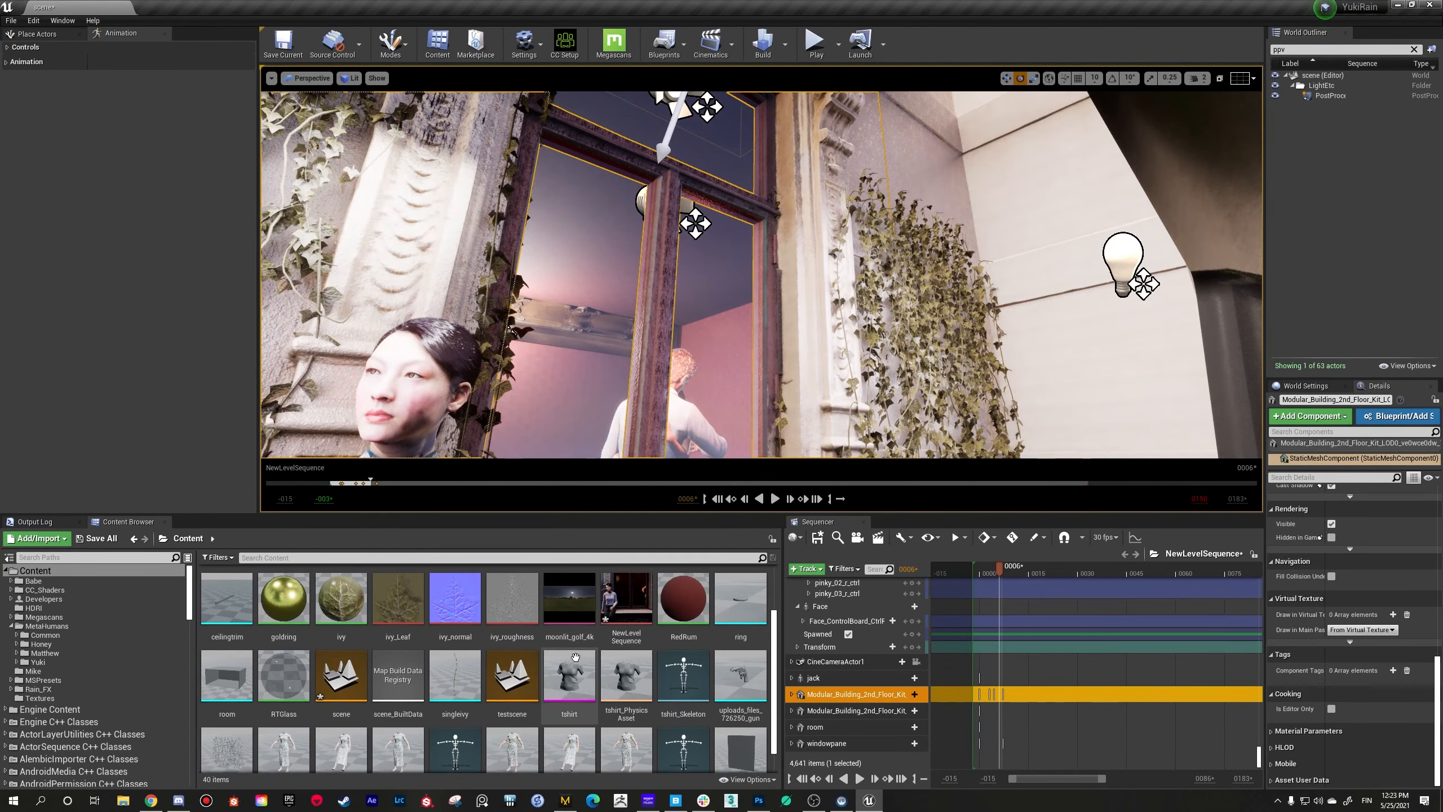
pyautogui.moveTo(932, 353); pyautogui.dragTo(880, 373, button='right')
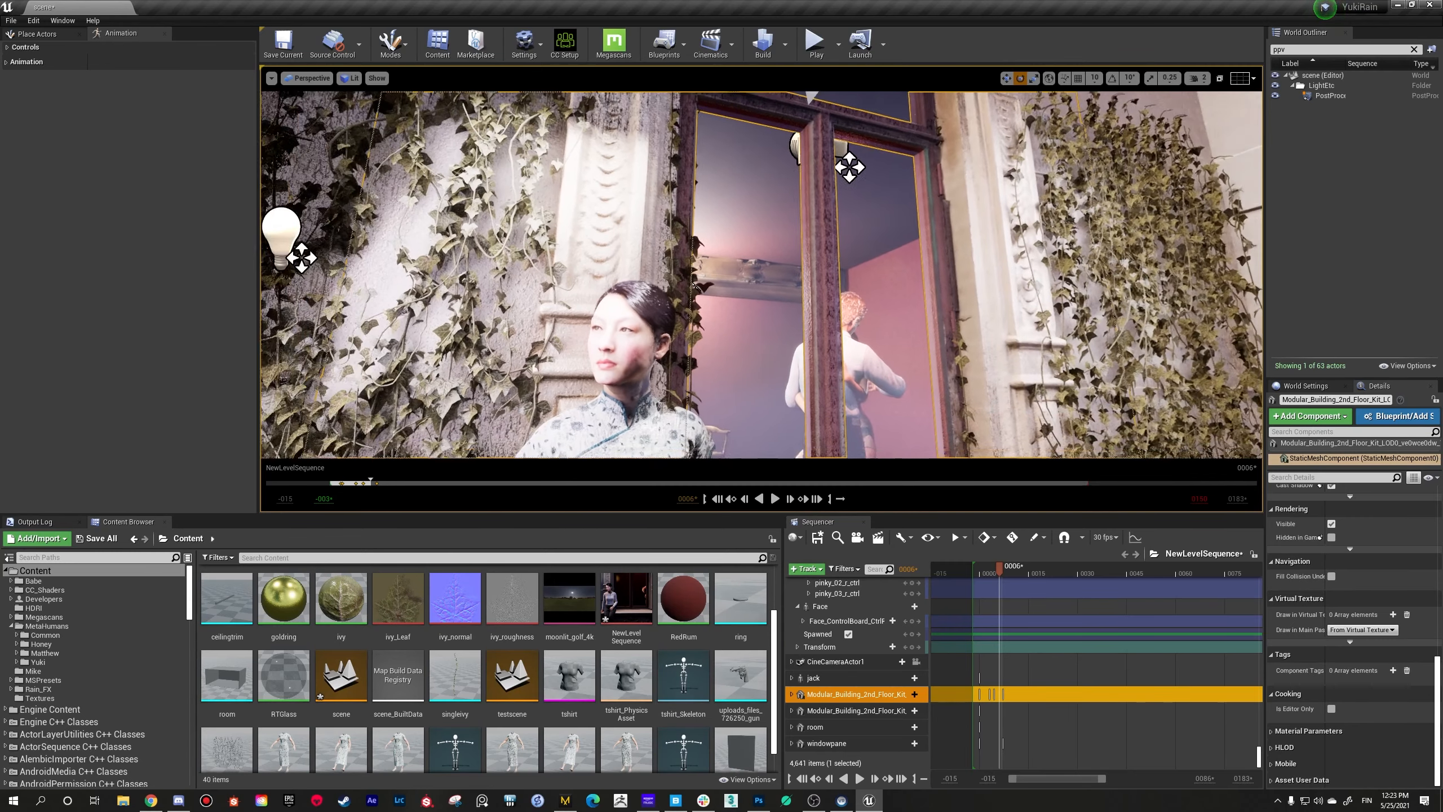
pyautogui.moveTo(710, 335); pyautogui.dragTo(669, 354, button='right')
pyautogui.press('w')
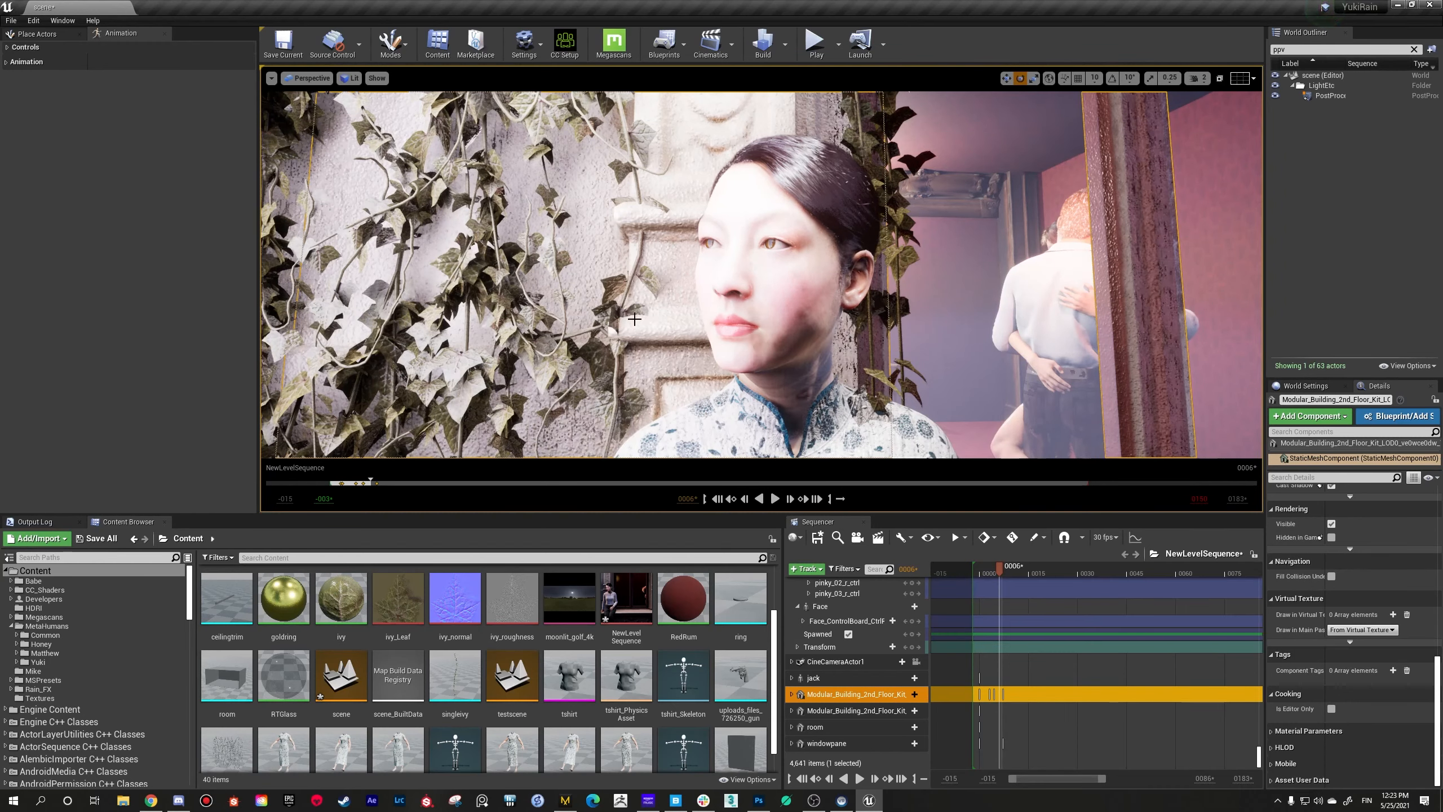
# Step: Clear the World Outliner search and open the building wall's Element 0 material instance for editing
pyautogui.click(1414, 49)
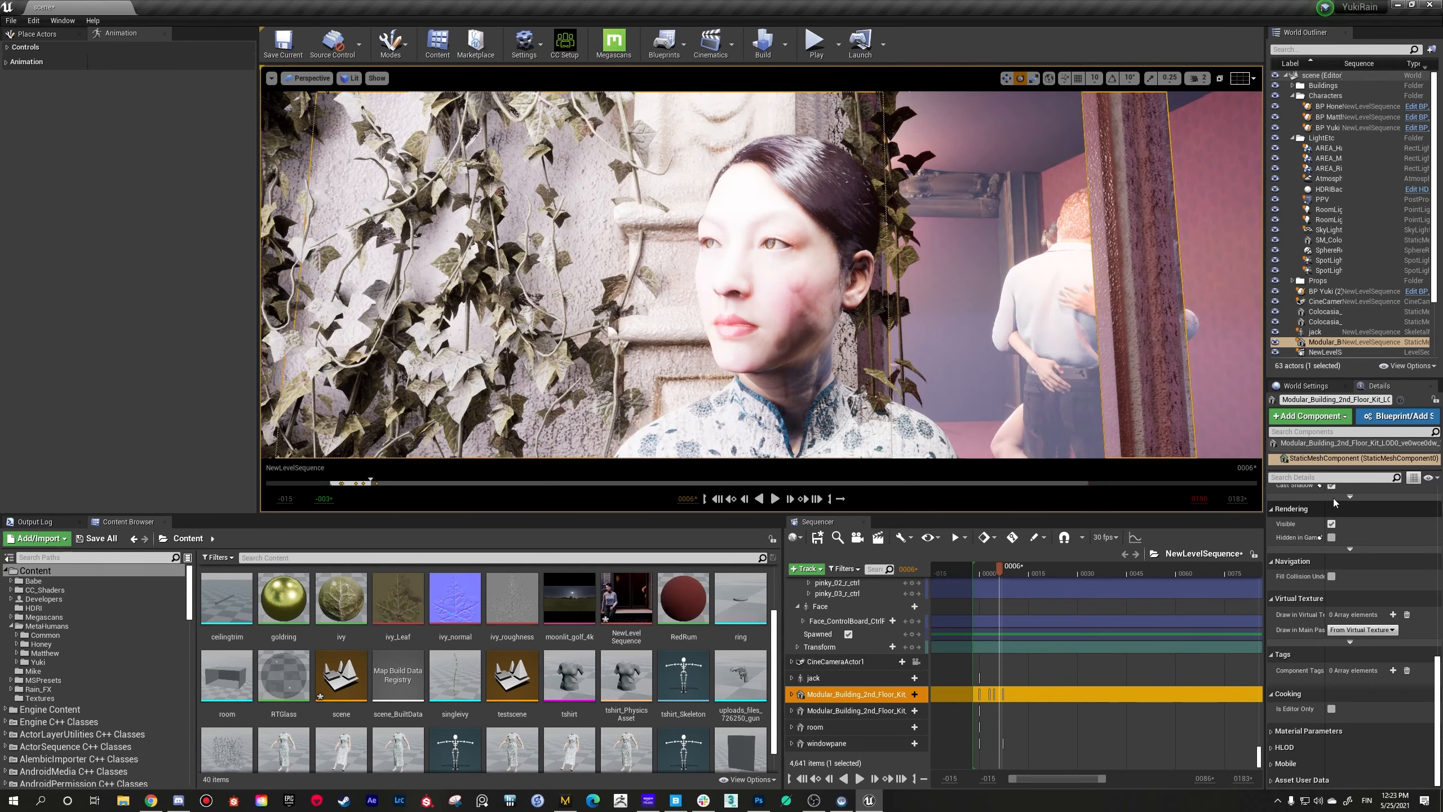
pyautogui.scroll(15, 1333, 499)
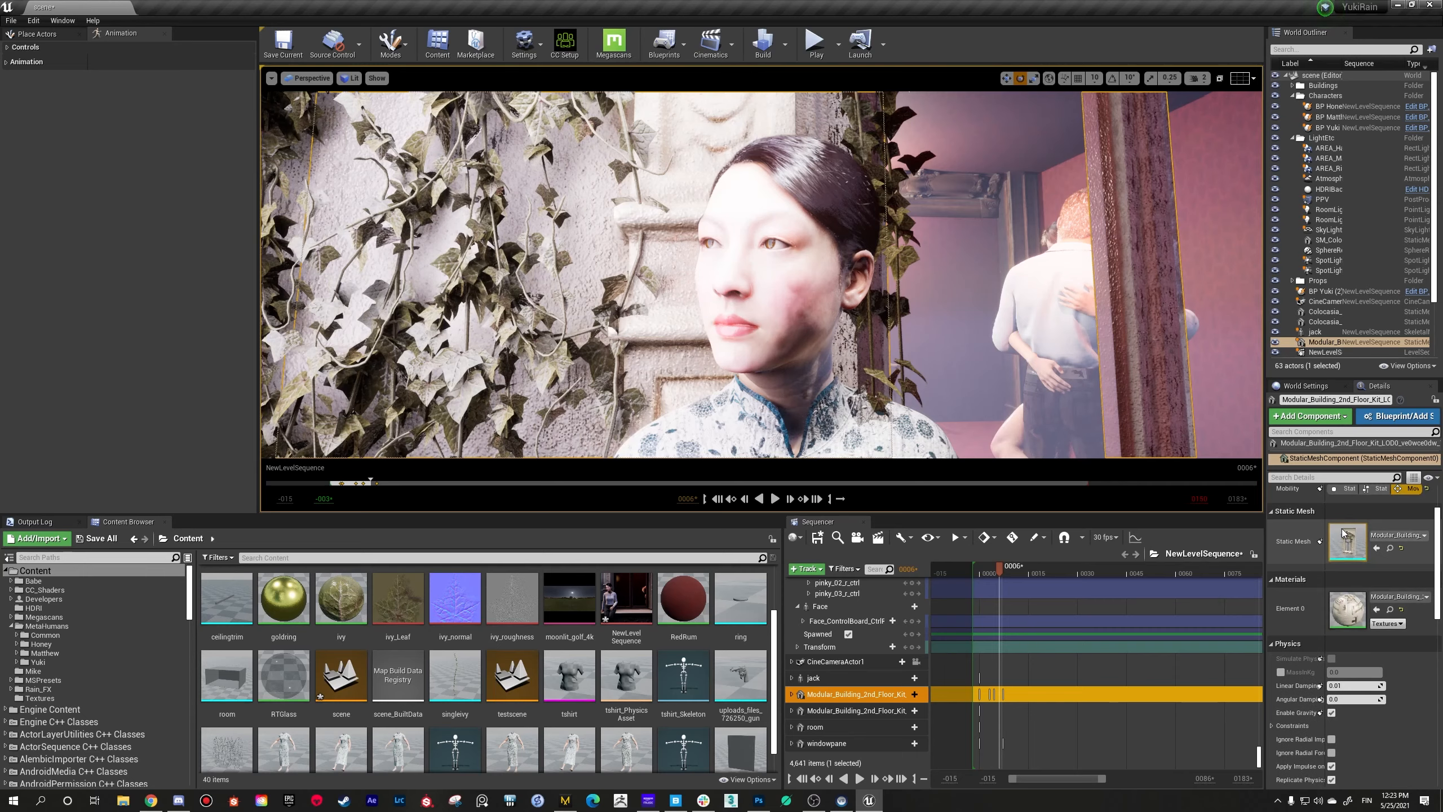
pyautogui.doubleClick(1352, 609)
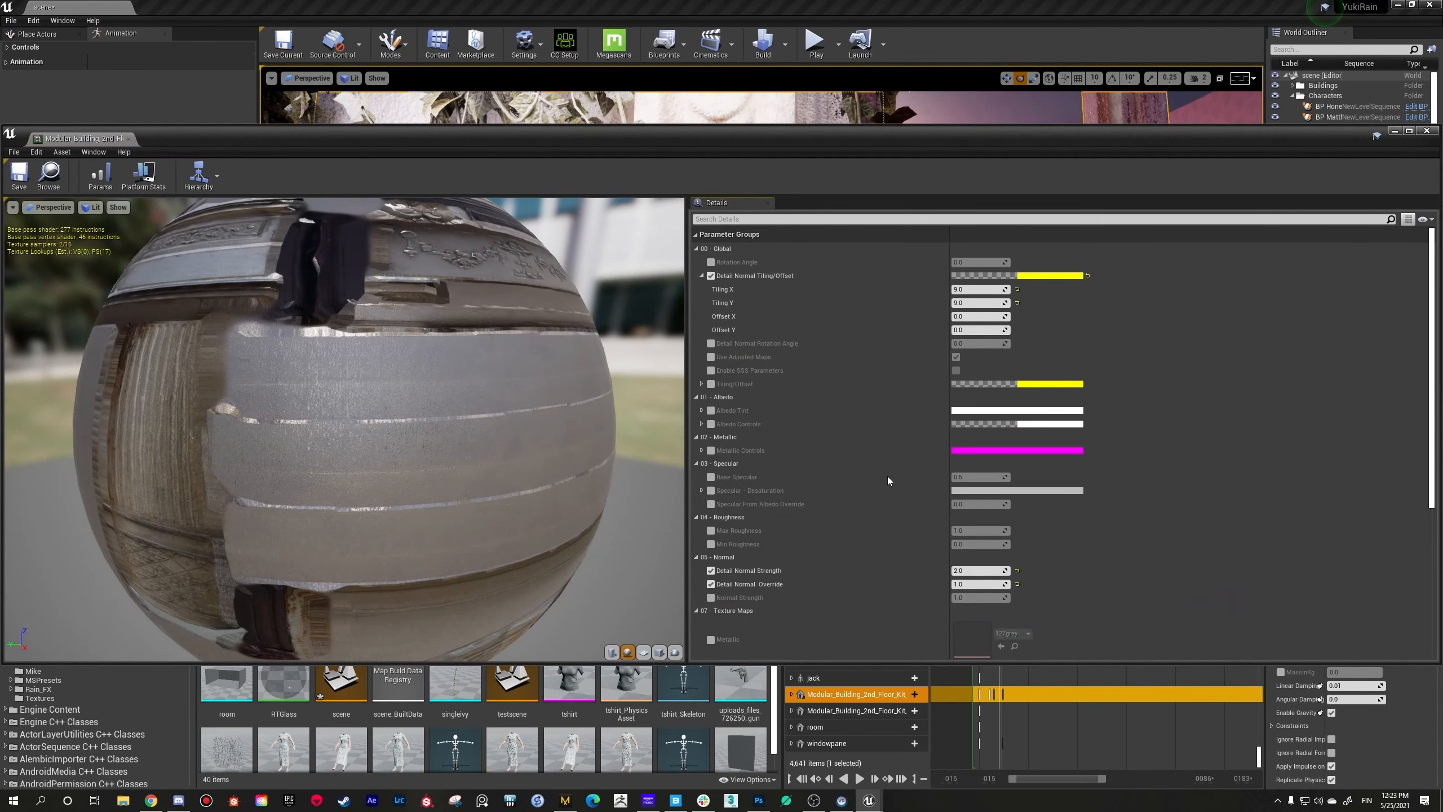
# Step: Open the wall material instance's parent material, MS_DefaultMaterial
pyautogui.scroll(-3, 880, 476)
pyautogui.scroll(-7, 877, 476)
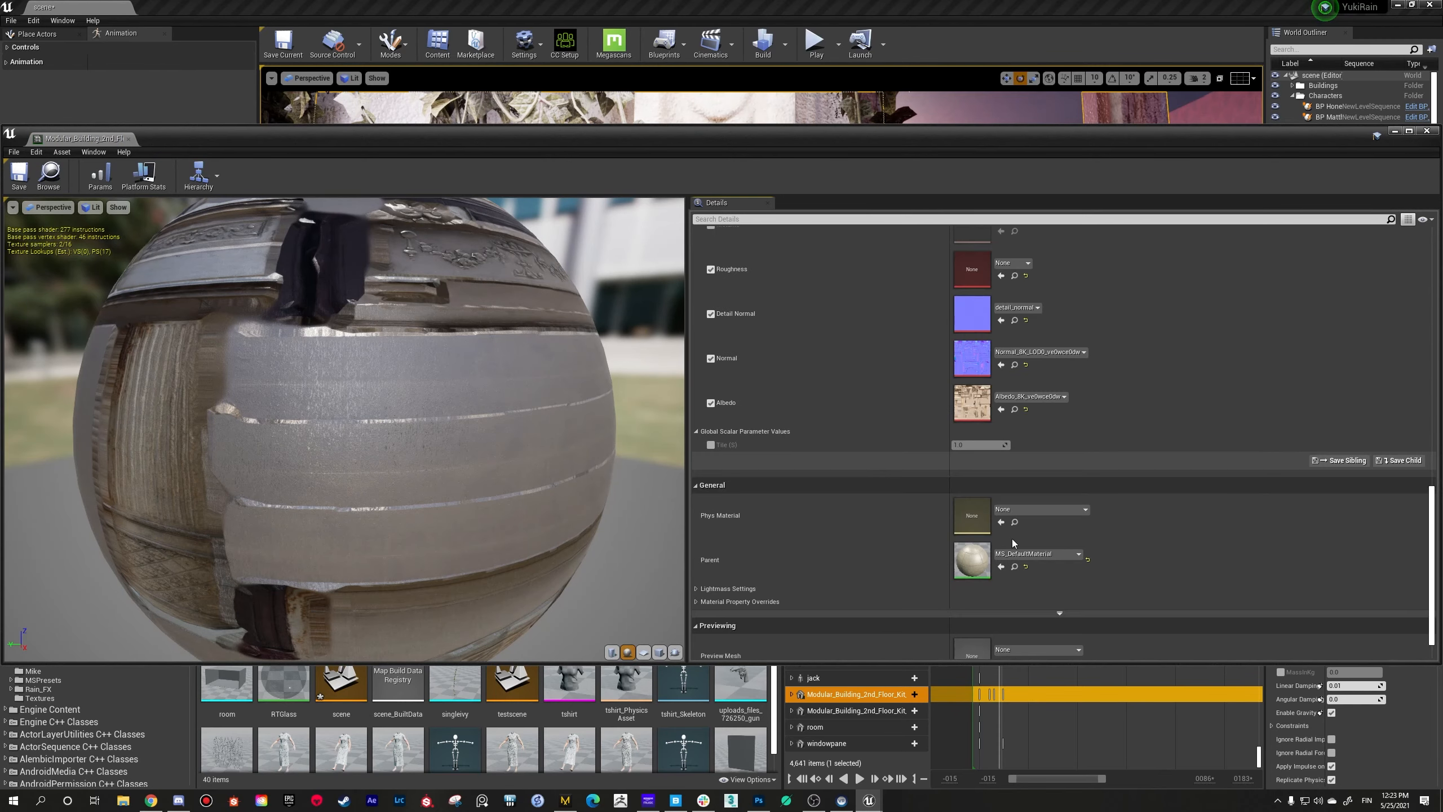
pyautogui.doubleClick(982, 547)
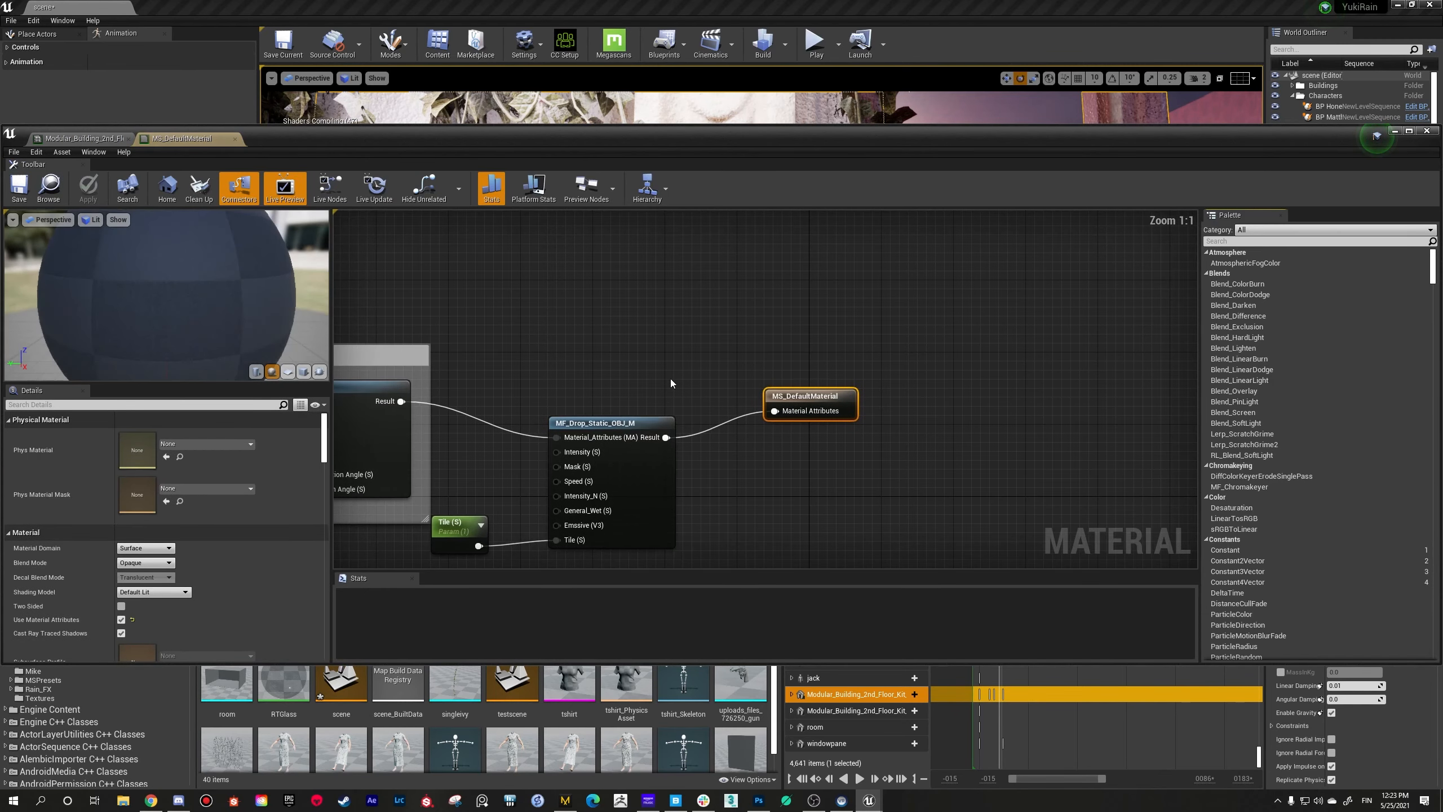
# Step: Examine the MS_DefaultMaterial graph, from the MF_Drop_Static_OBJ_M node back through the Adjustments, Textures and Tiling groups
pyautogui.scroll(-3, 670, 380)
pyautogui.moveTo(670, 379); pyautogui.dragTo(841, 351, button='right')
pyautogui.scroll(3, 808, 366)
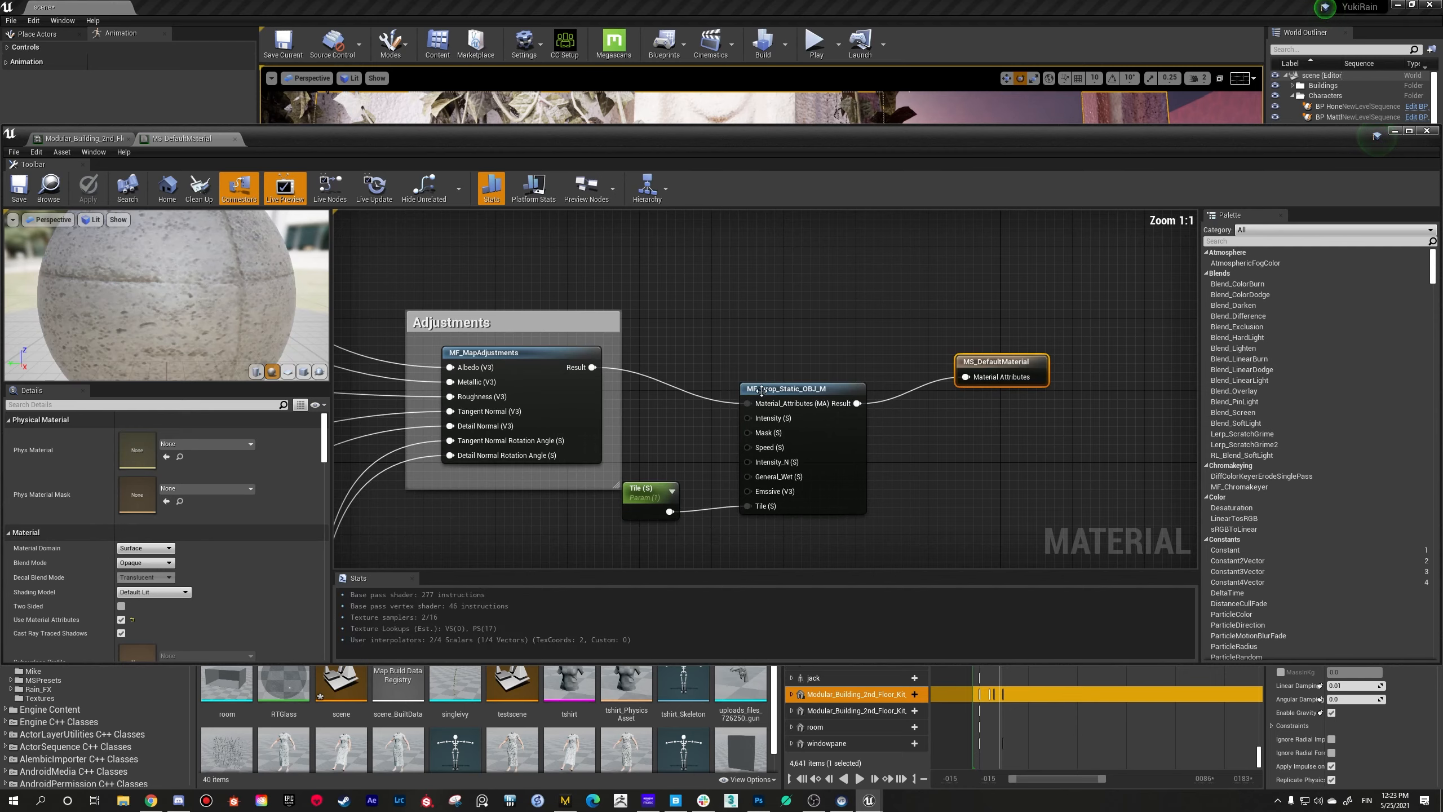
pyautogui.moveTo(758, 367); pyautogui.dragTo(1076, 377, button='right')
pyautogui.scroll(-4, 819, 364)
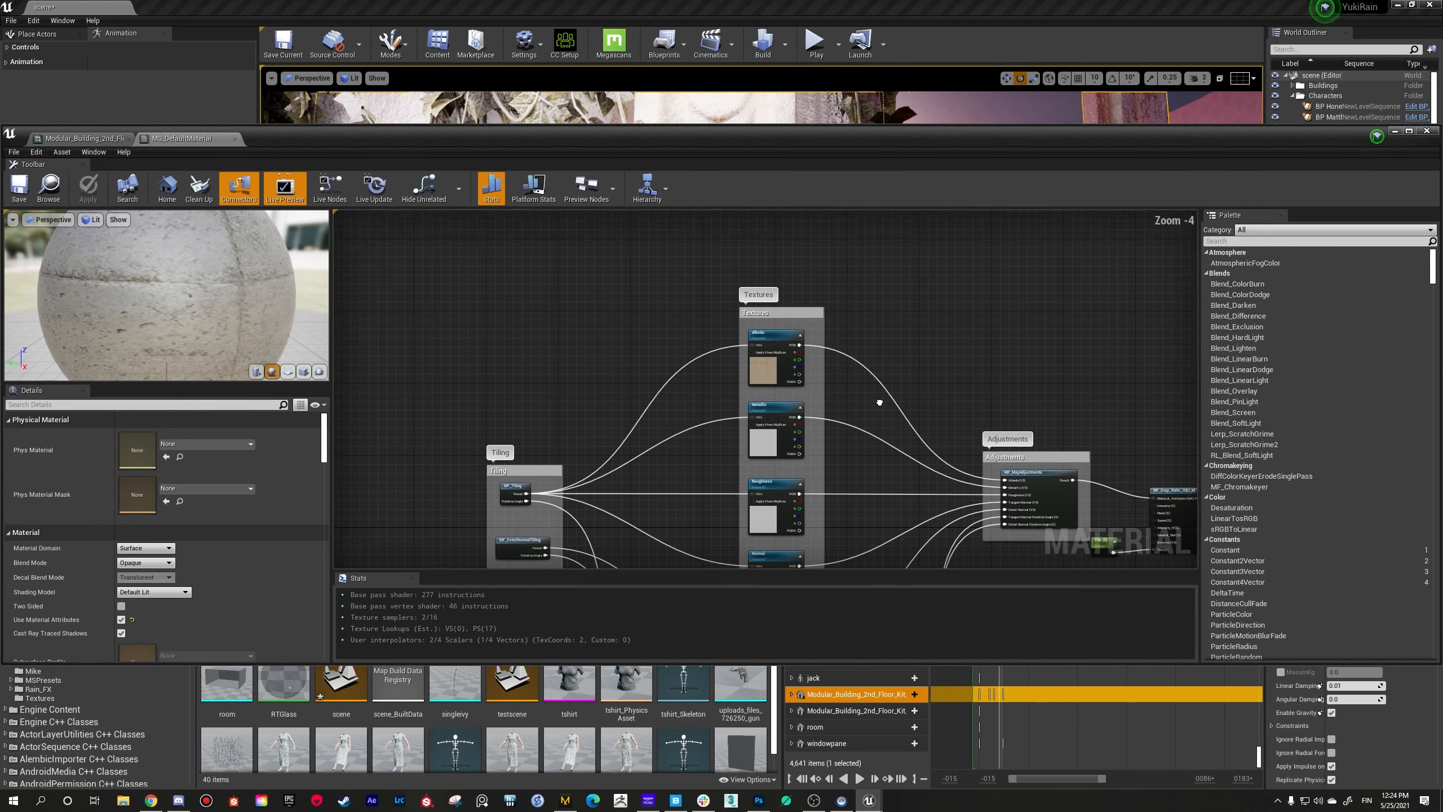
pyautogui.moveTo(882, 403); pyautogui.dragTo(733, 303, button='right')
pyautogui.moveTo(788, 343); pyautogui.dragTo(683, 290, button='right')
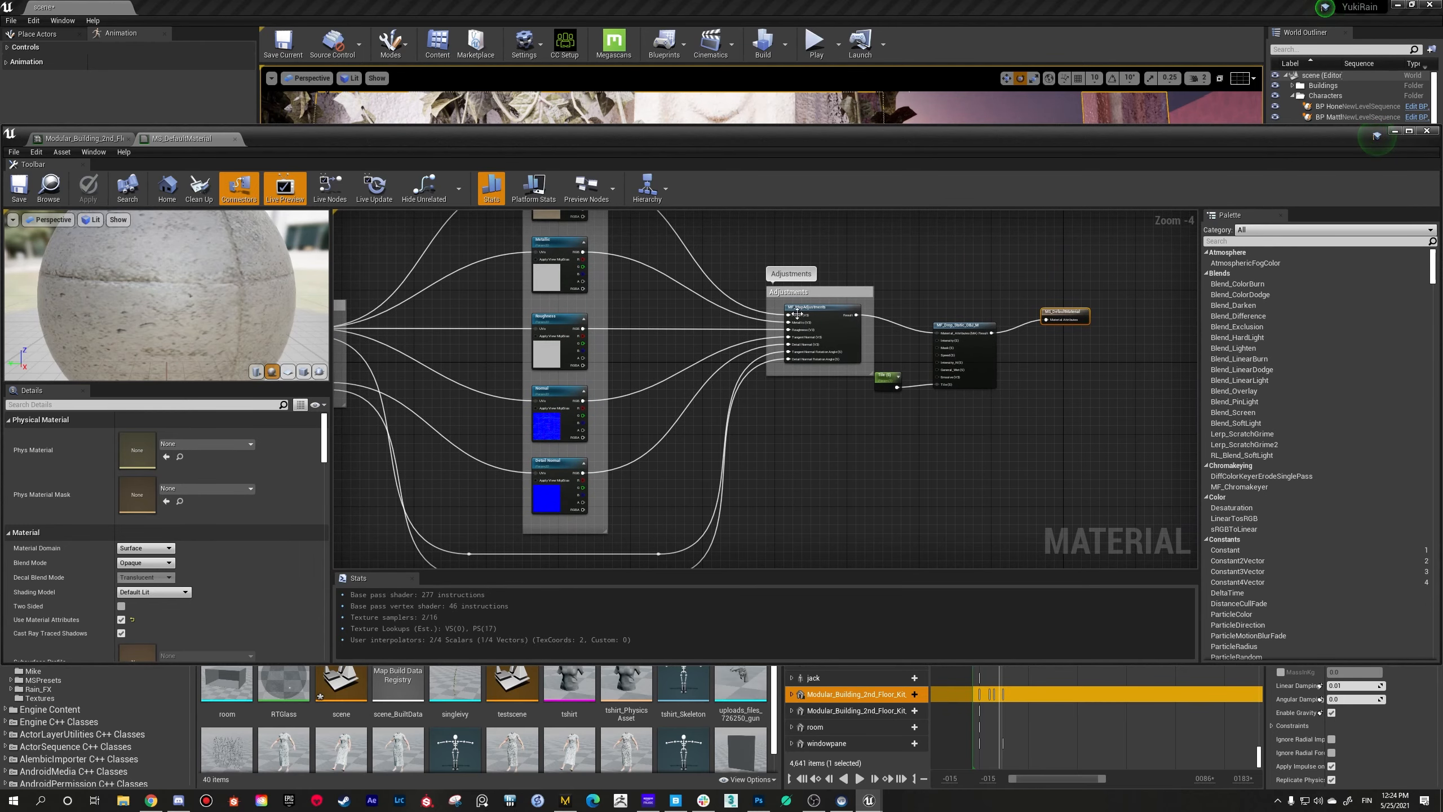
# Step: Select the Detail Normal texture parameter in the Textures group and reposition the material editor window
pyautogui.moveTo(659, 144); pyautogui.dragTo(718, 187)
pyautogui.moveTo(682, 399); pyautogui.dragTo(805, 371, button='right')
pyautogui.scroll(4, 747, 482)
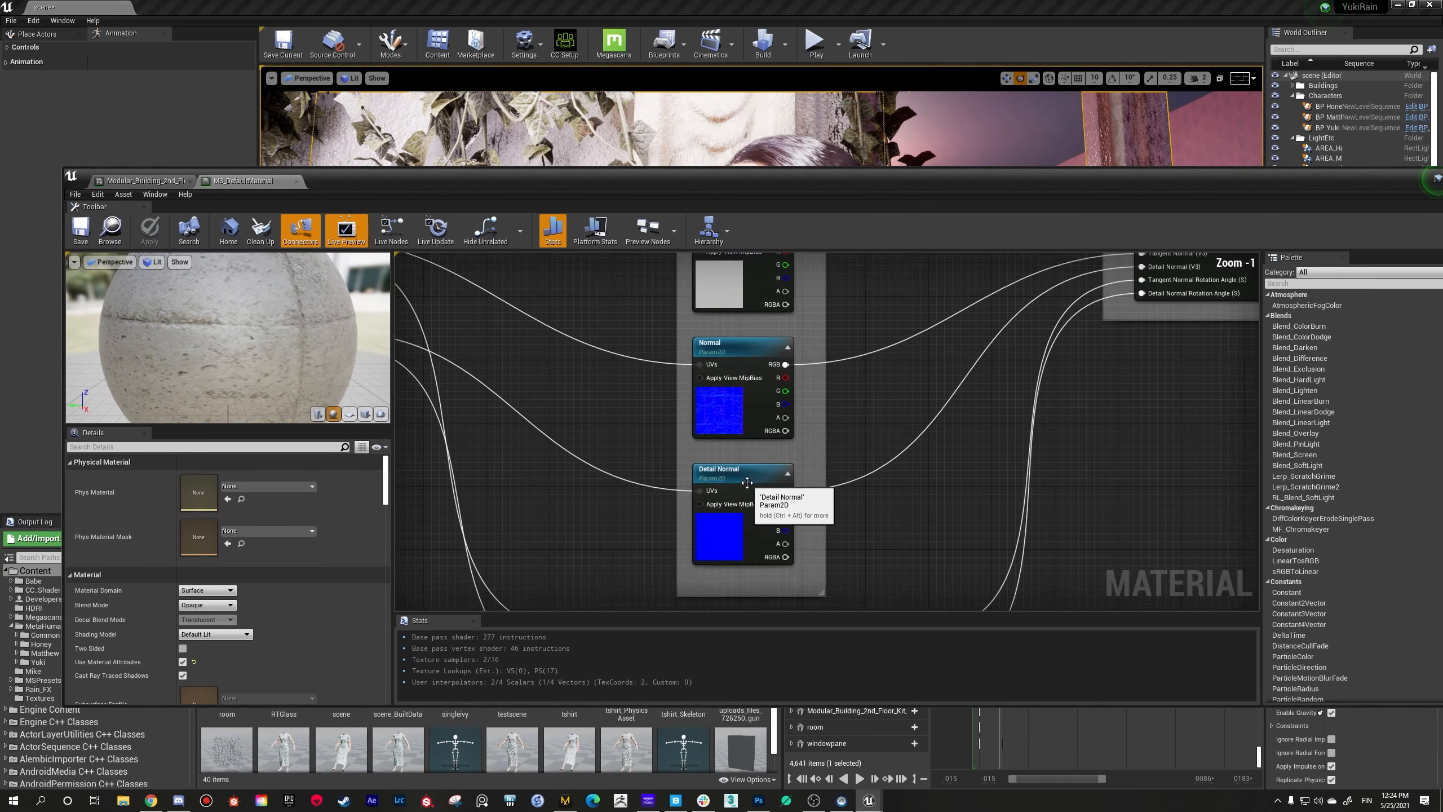
pyautogui.click(739, 471)
pyautogui.moveTo(1144, 188); pyautogui.dragTo(997, 172)
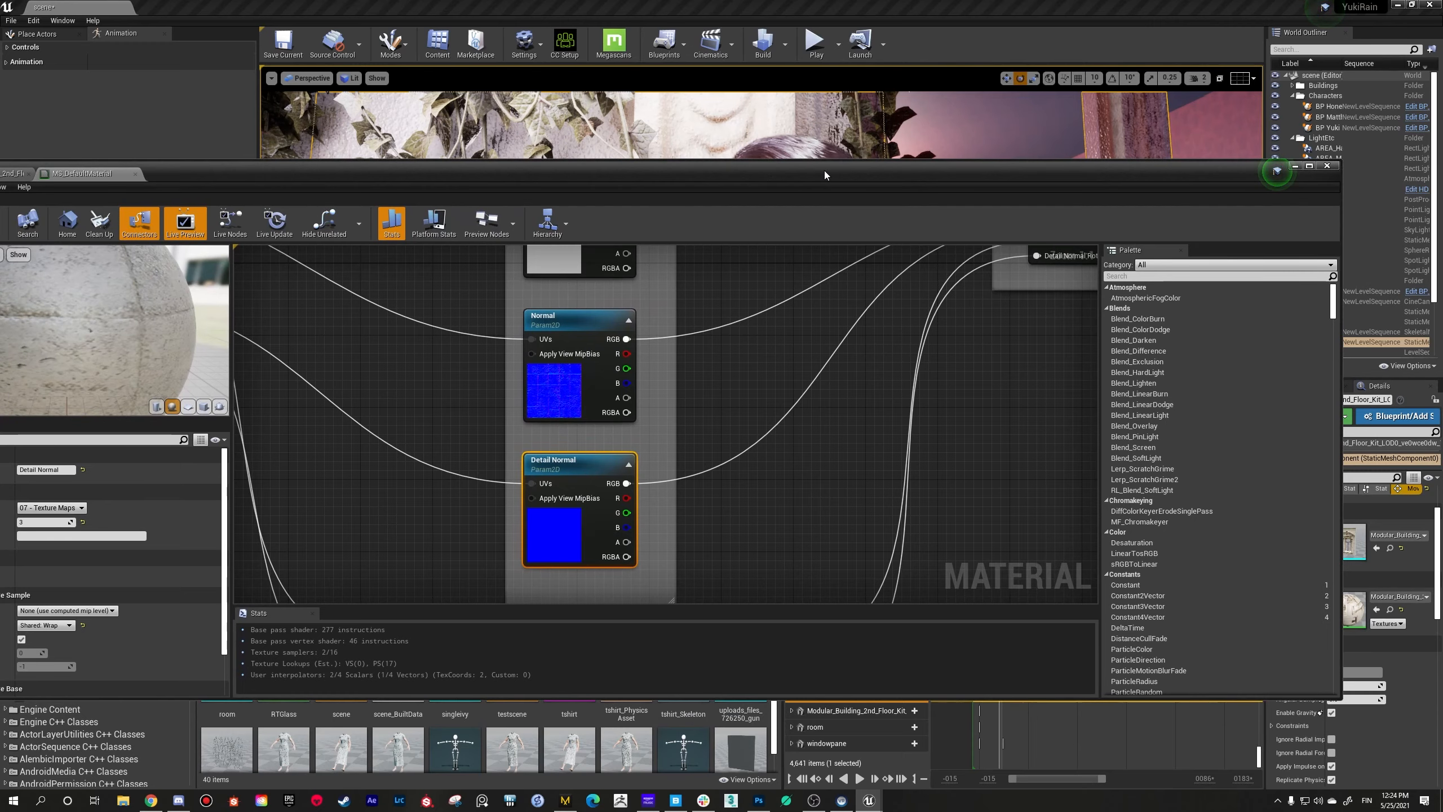
pyautogui.moveTo(824, 170); pyautogui.dragTo(865, 142)
pyautogui.scroll(-1, 612, 428)
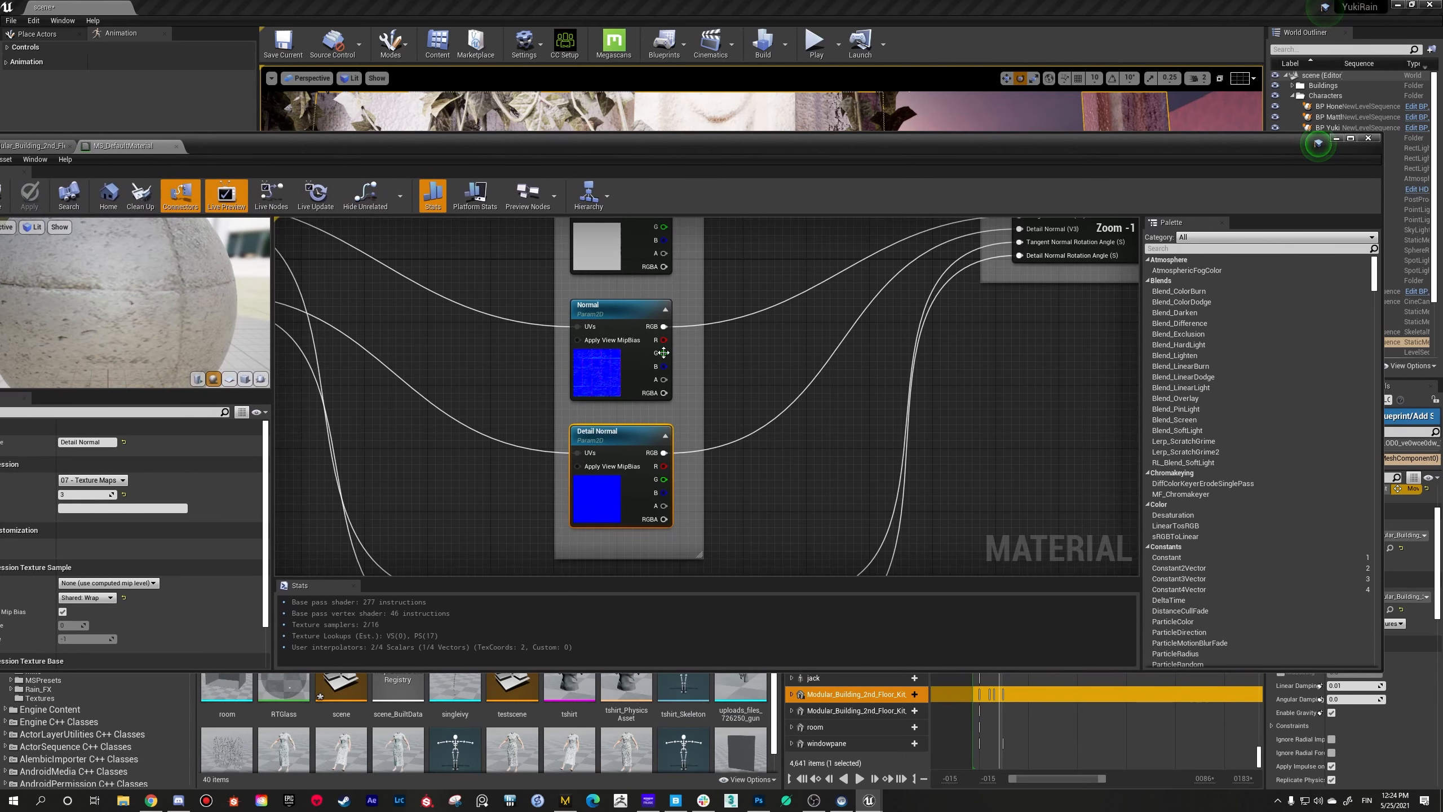
# Step: Leave the parent material and reopen the building wall's Element 0 material instance to review its parameter groups
pyautogui.click(1336, 138)
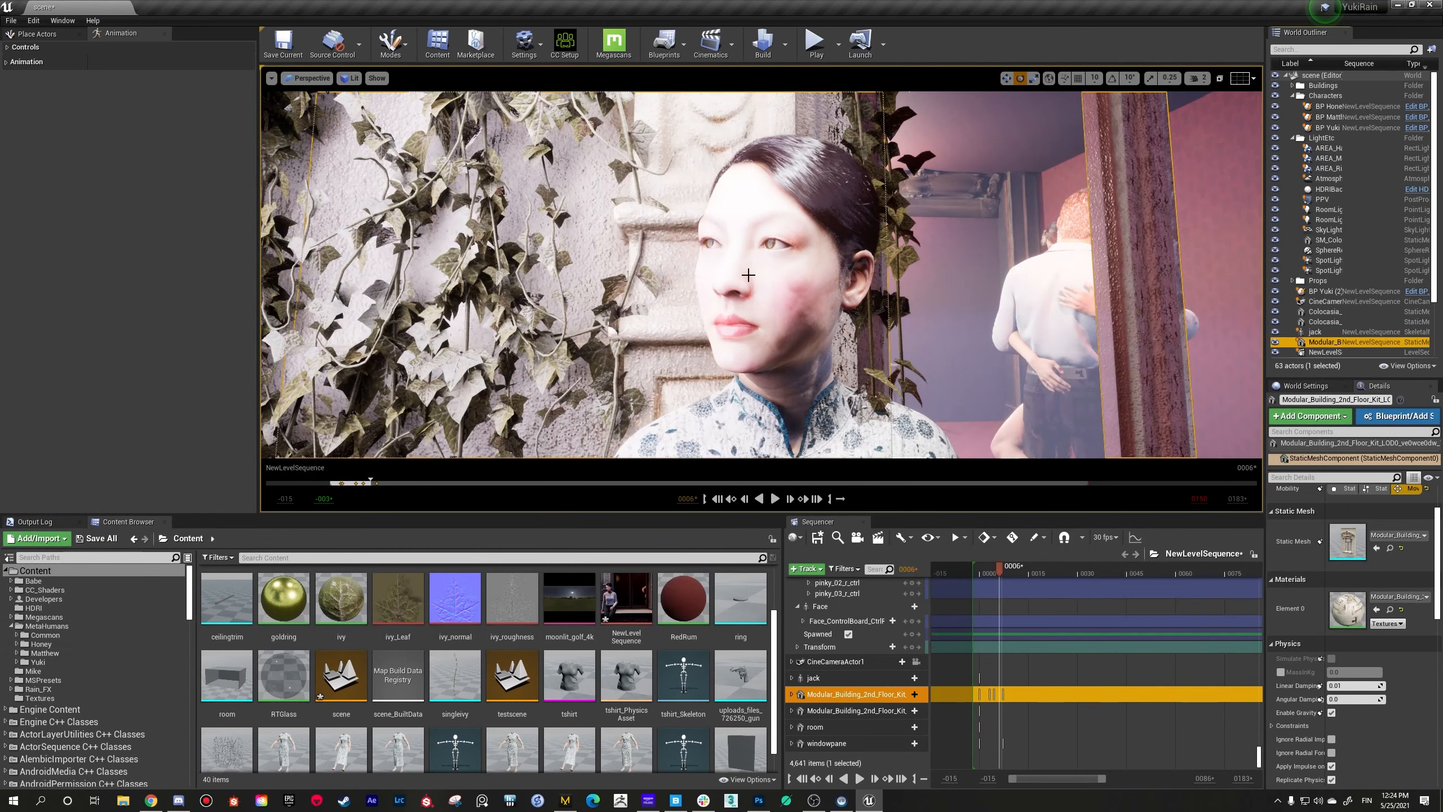
pyautogui.doubleClick(1339, 604)
pyautogui.scroll(-5, 1032, 461)
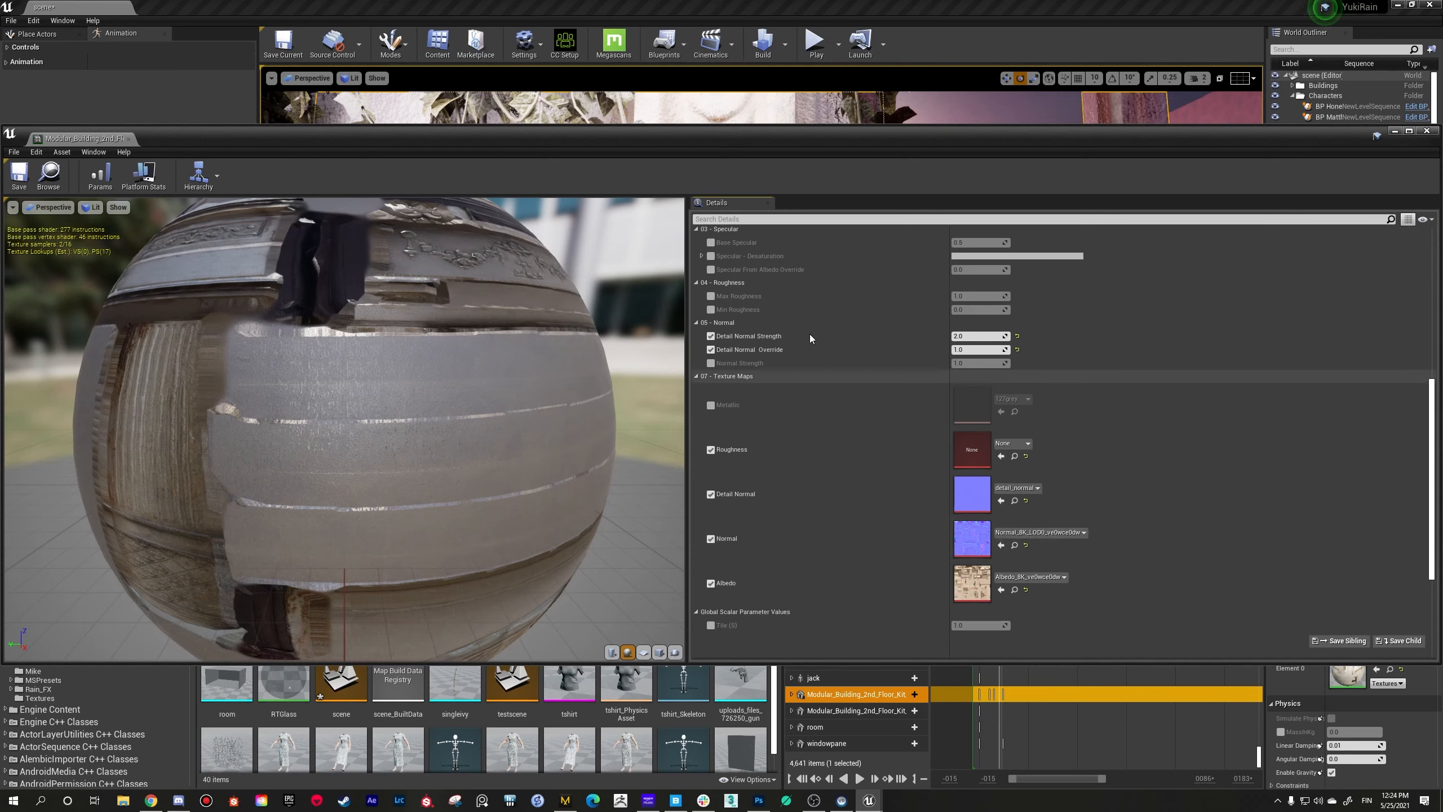
pyautogui.scroll(2, 810, 335)
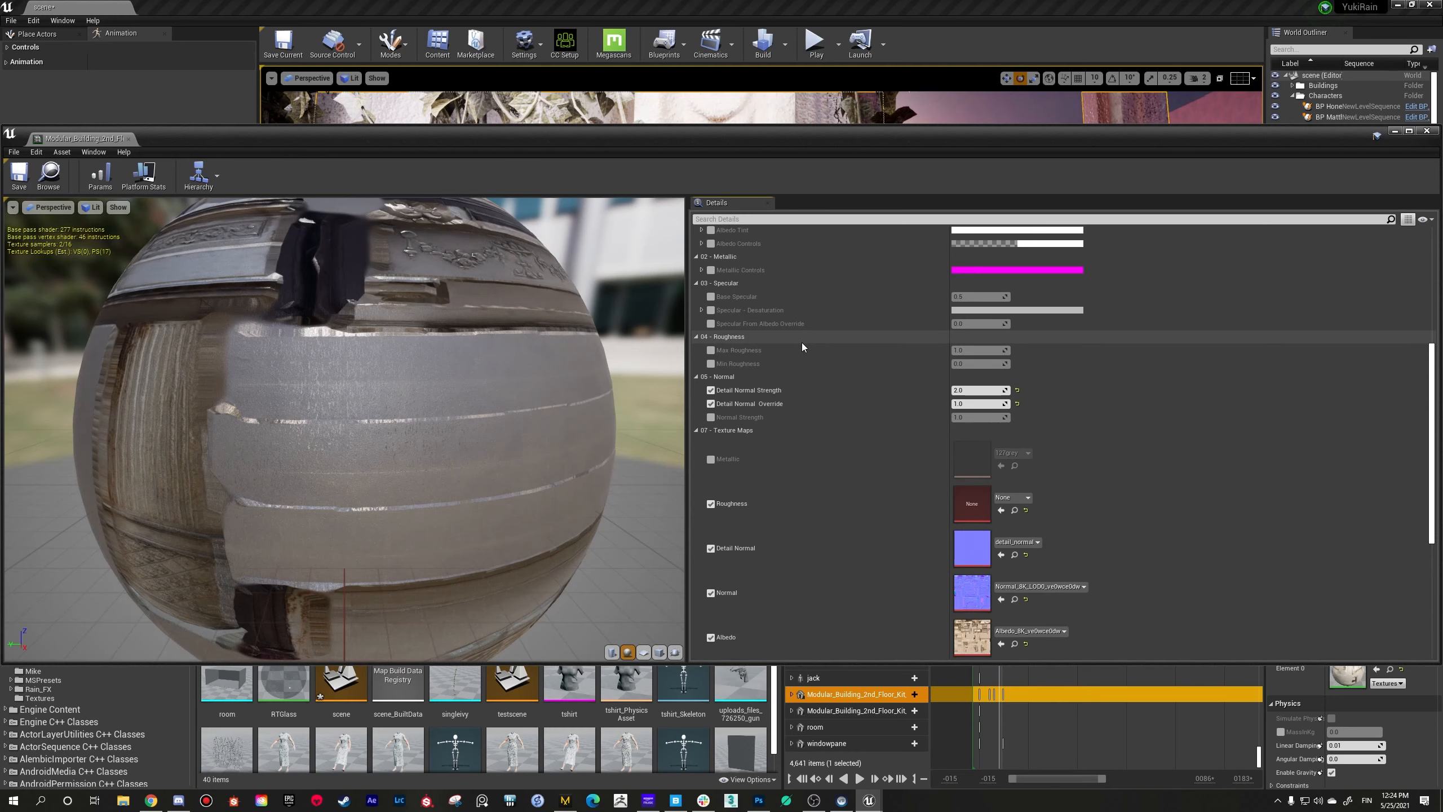
pyautogui.scroll(7, 801, 343)
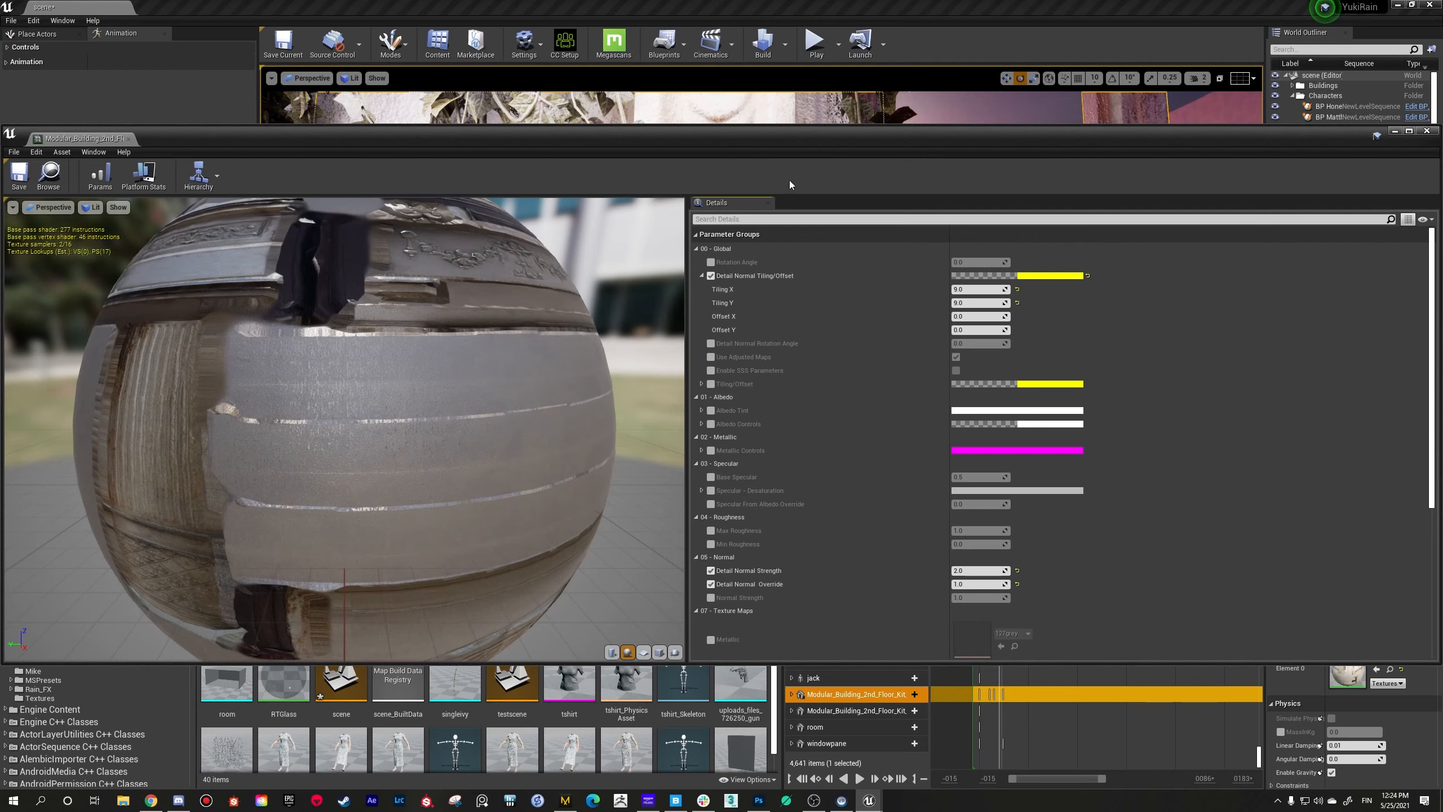
# Step: Set Tiling X and Tiling Y of the wall instance's Detail Normal Tiling/Offset to 12 and save the material instance
pyautogui.moveTo(798, 130); pyautogui.dragTo(724, 479)
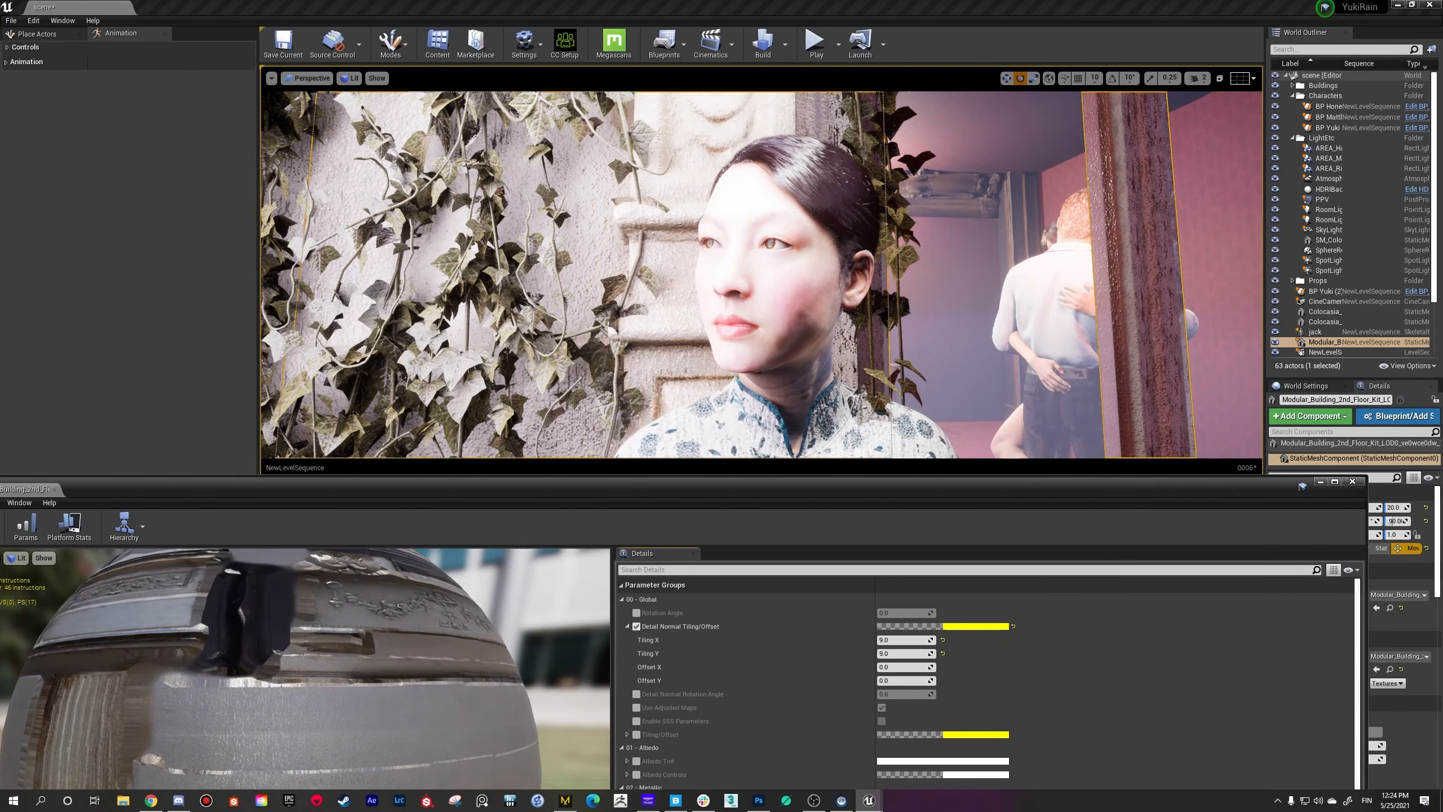
pyautogui.press('w')
pyautogui.moveTo(762, 319); pyautogui.dragTo(729, 318, button='right')
pyautogui.press('s')
pyautogui.moveTo(728, 472); pyautogui.dragTo(724, 358)
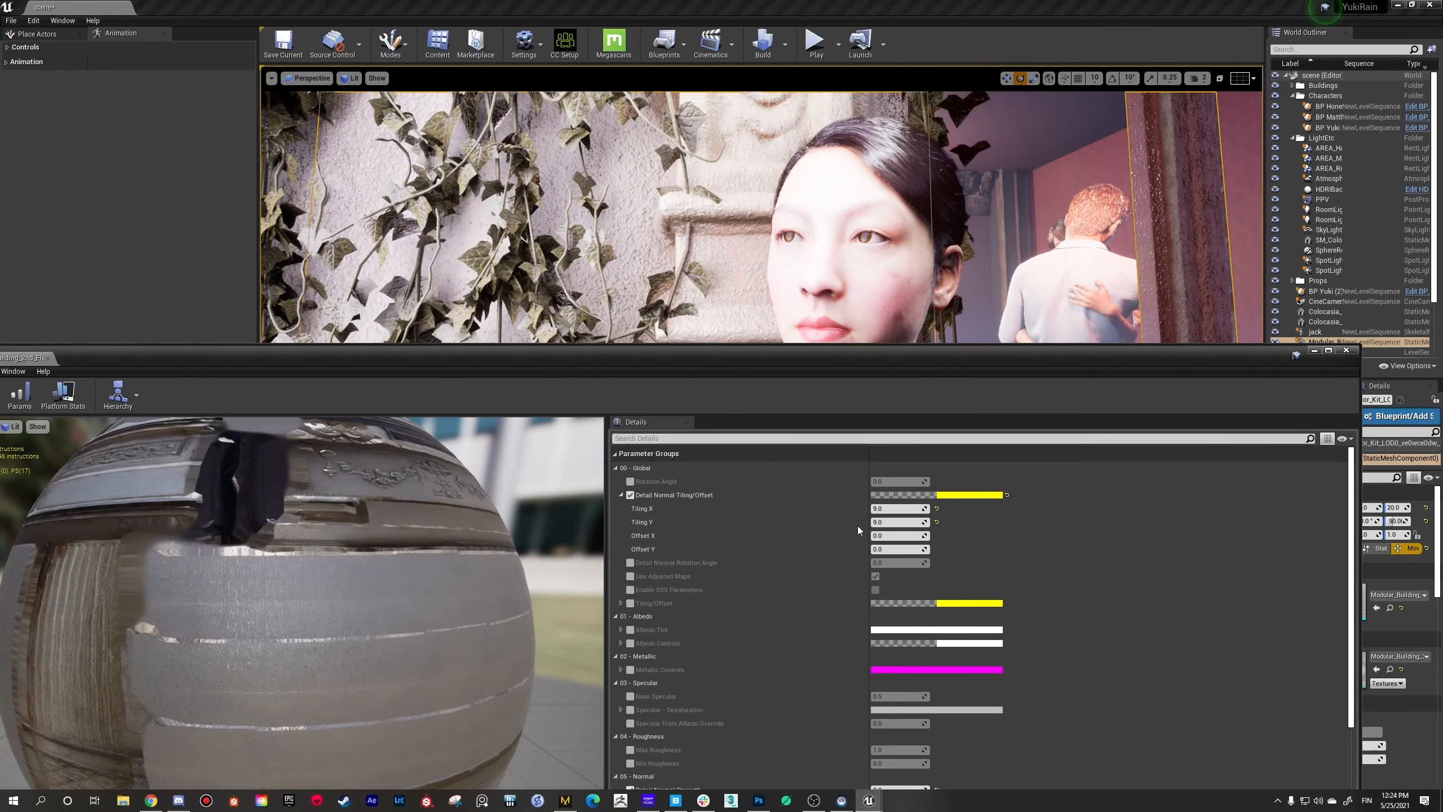
pyautogui.click(896, 509)
pyautogui.write('12')
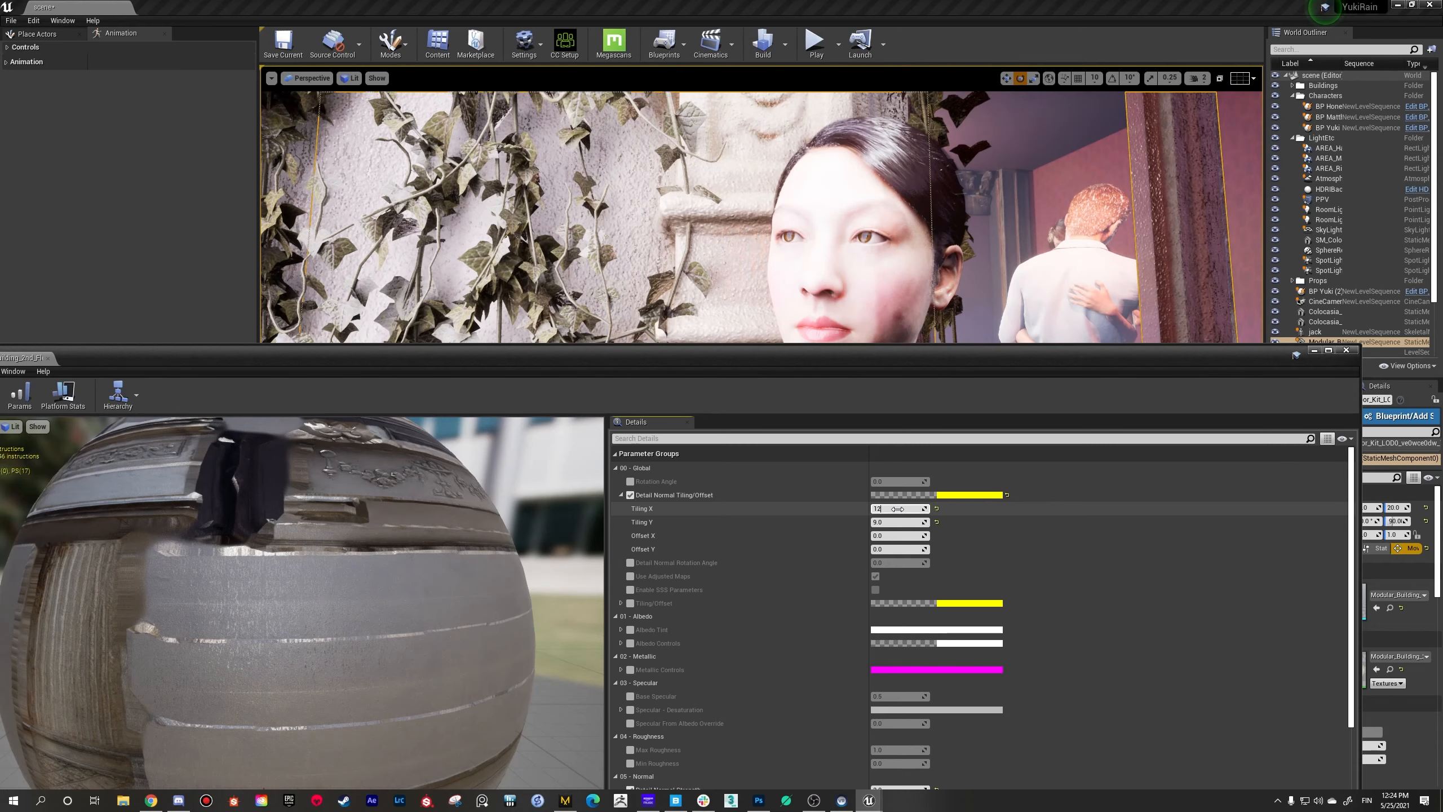
pyautogui.press('Tab')
pyautogui.write('12')
pyautogui.press('Tab')
pyautogui.moveTo(818, 351); pyautogui.dragTo(966, 240)
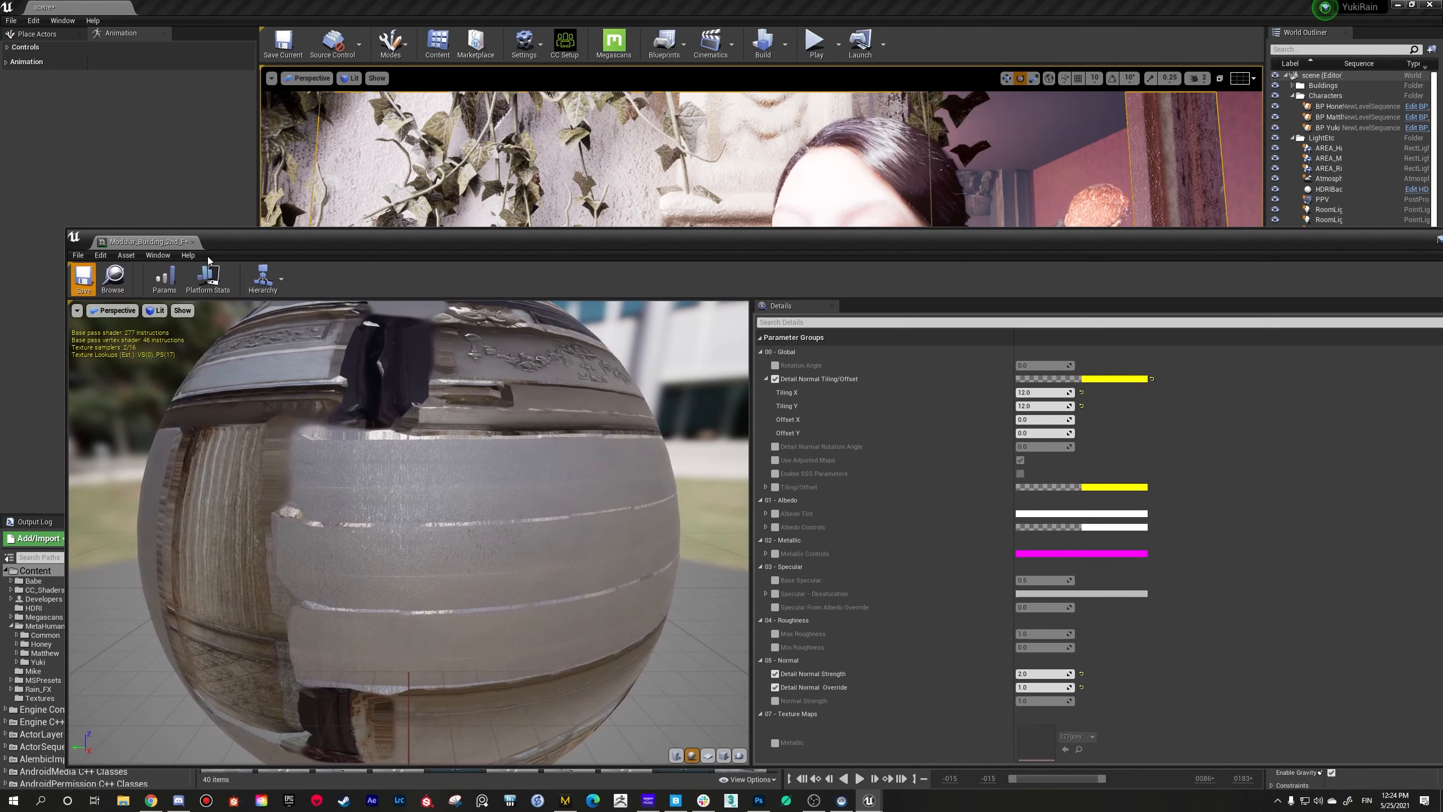
pyautogui.hotkey('ctrl', 's')
# Step: Examine the detail normal tiling on the wall behind the woman, keeping the material instance window below the scene view
pyautogui.moveTo(568, 237); pyautogui.dragTo(494, 526)
pyautogui.moveTo(625, 341)
pyautogui.mouseDown(button='right')
pyautogui.moveTo(610, 361)
pyautogui.moveTo(622, 366)
pyautogui.moveTo(608, 363)
pyautogui.mouseUp(button='right')
pyautogui.press('s')
pyautogui.press('w')
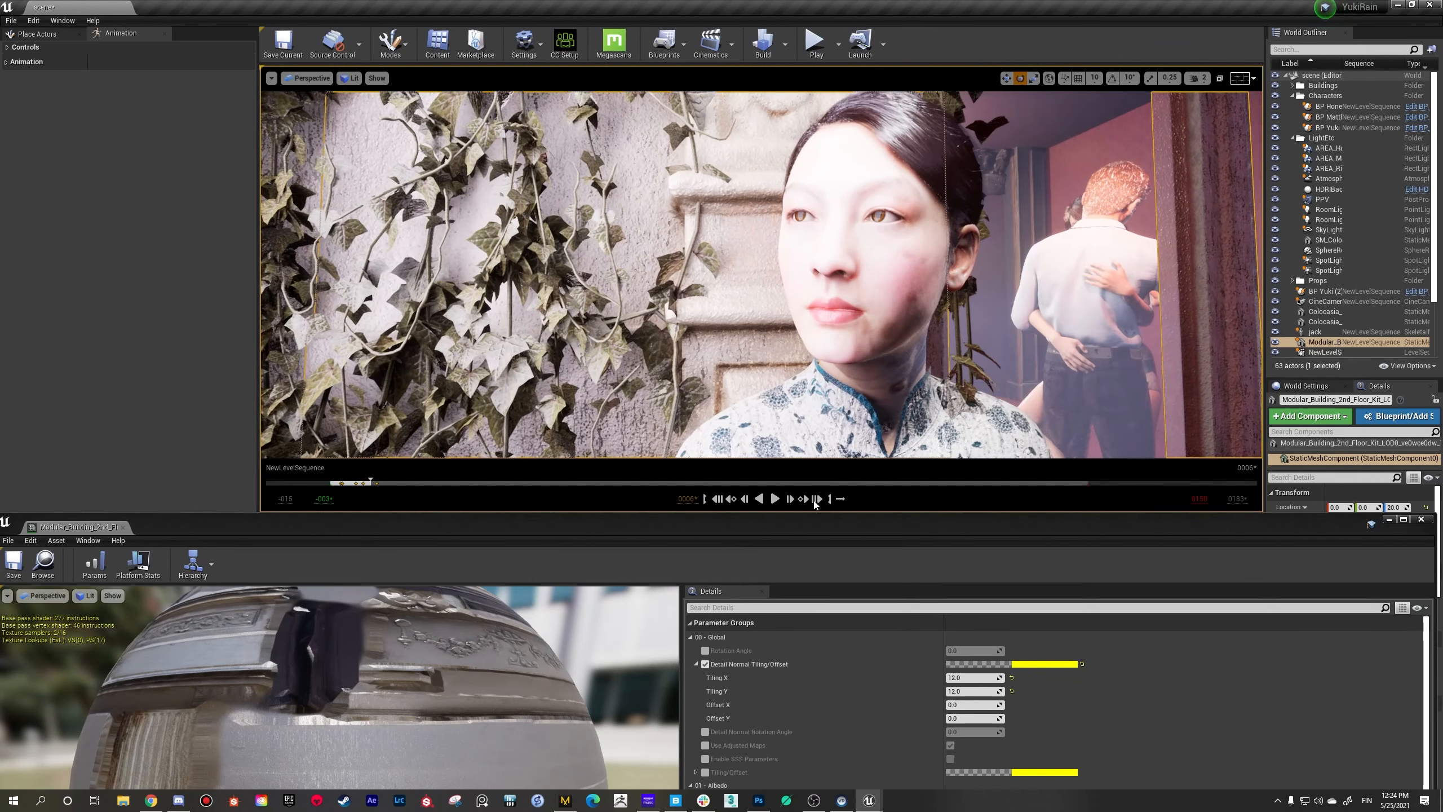
pyautogui.moveTo(800, 522); pyautogui.dragTo(814, 422)
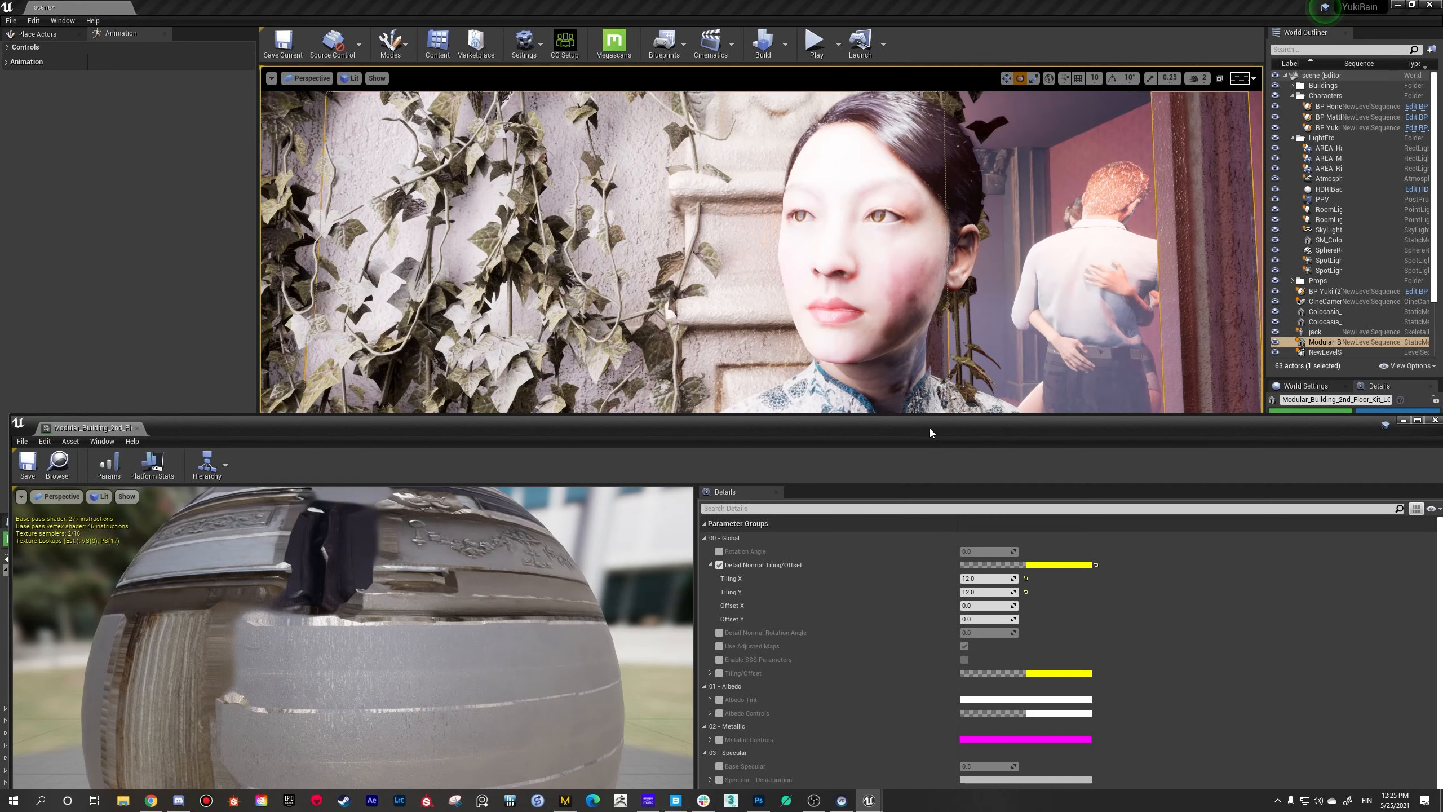
pyautogui.moveTo(929, 429); pyautogui.dragTo(912, 449)
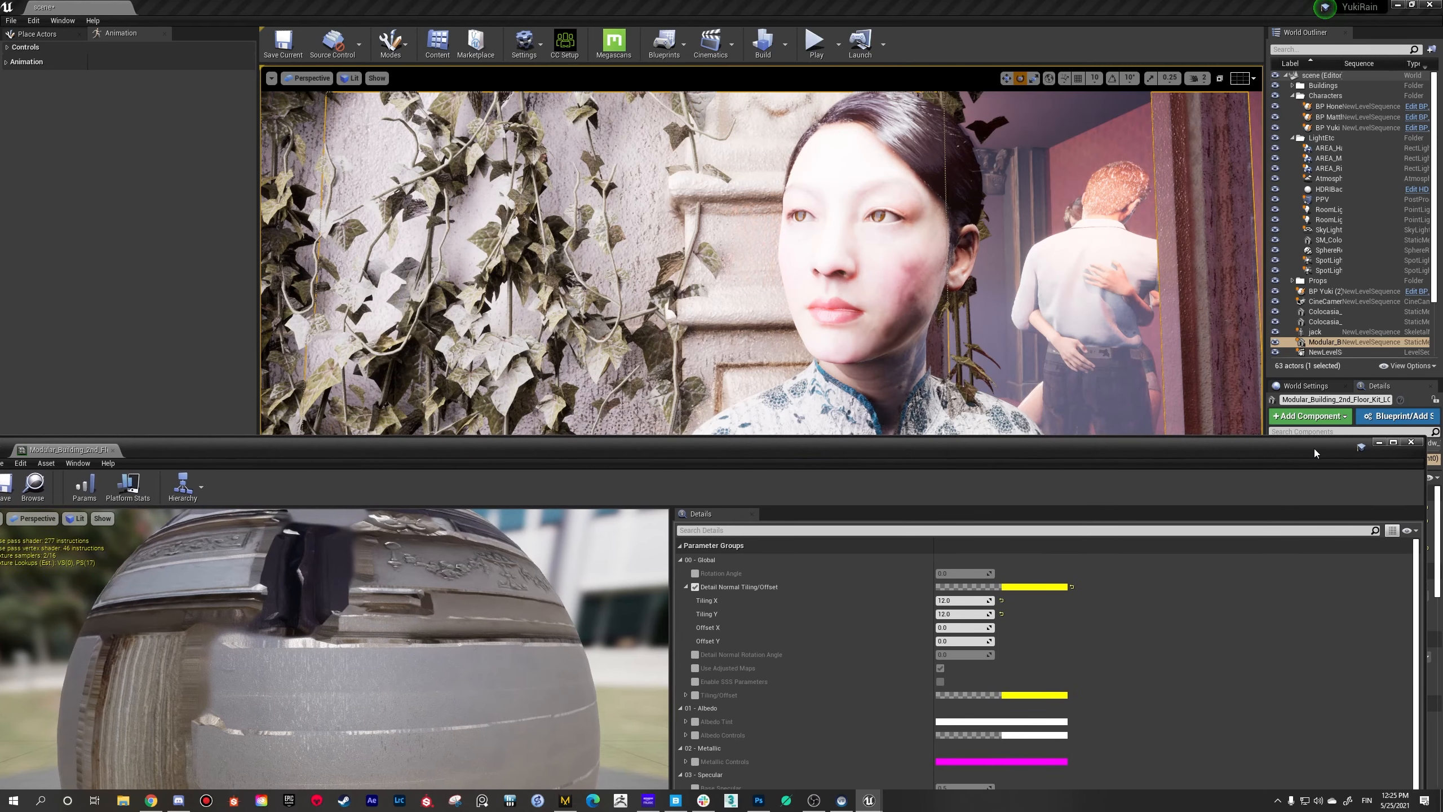
# Step: Return to the level editor, look through CineCameraActor1, and pull the camera back to frame the woman's head and shoulders
pyautogui.click(247, 90)
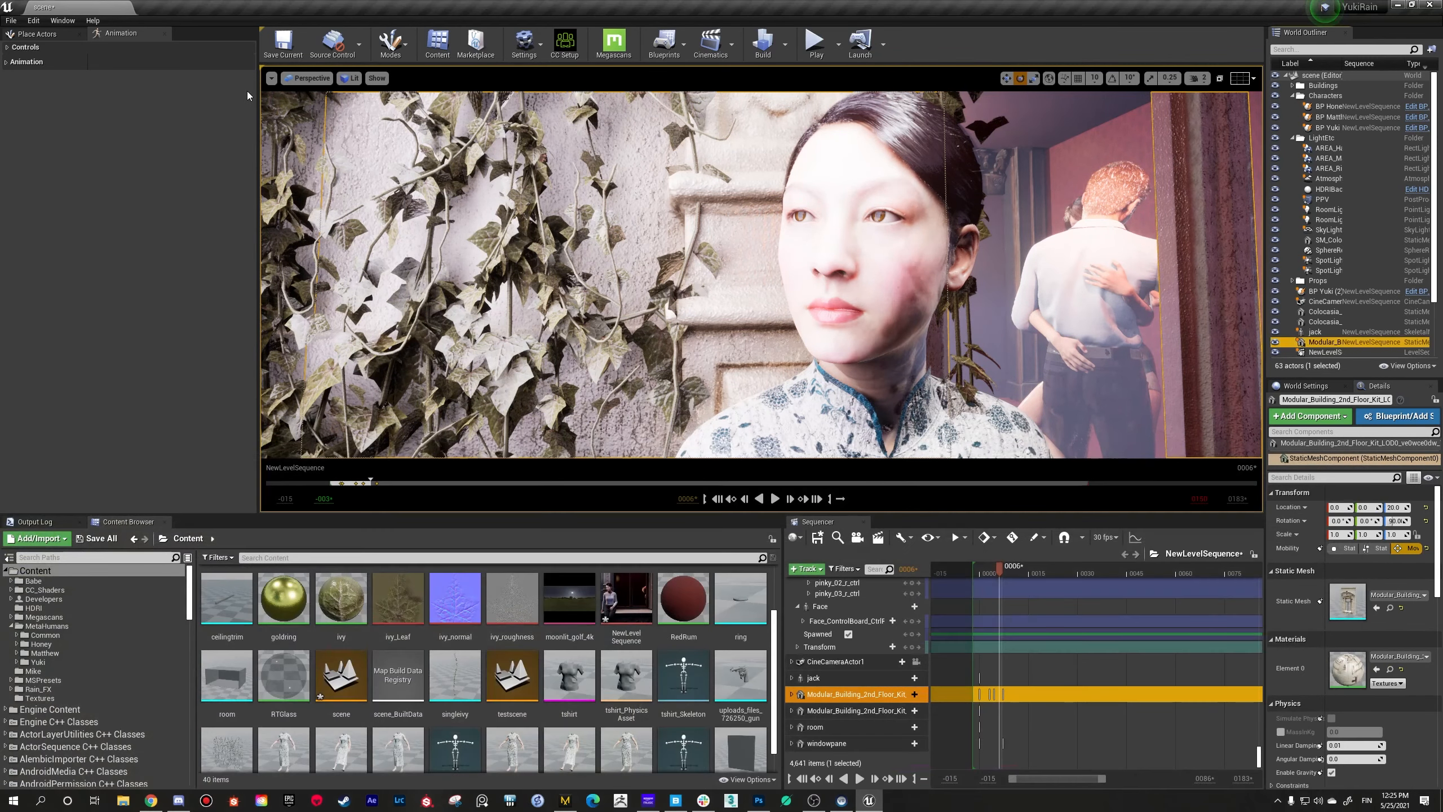
pyautogui.click(318, 83)
pyautogui.moveTo(335, 202)
pyautogui.click(404, 210)
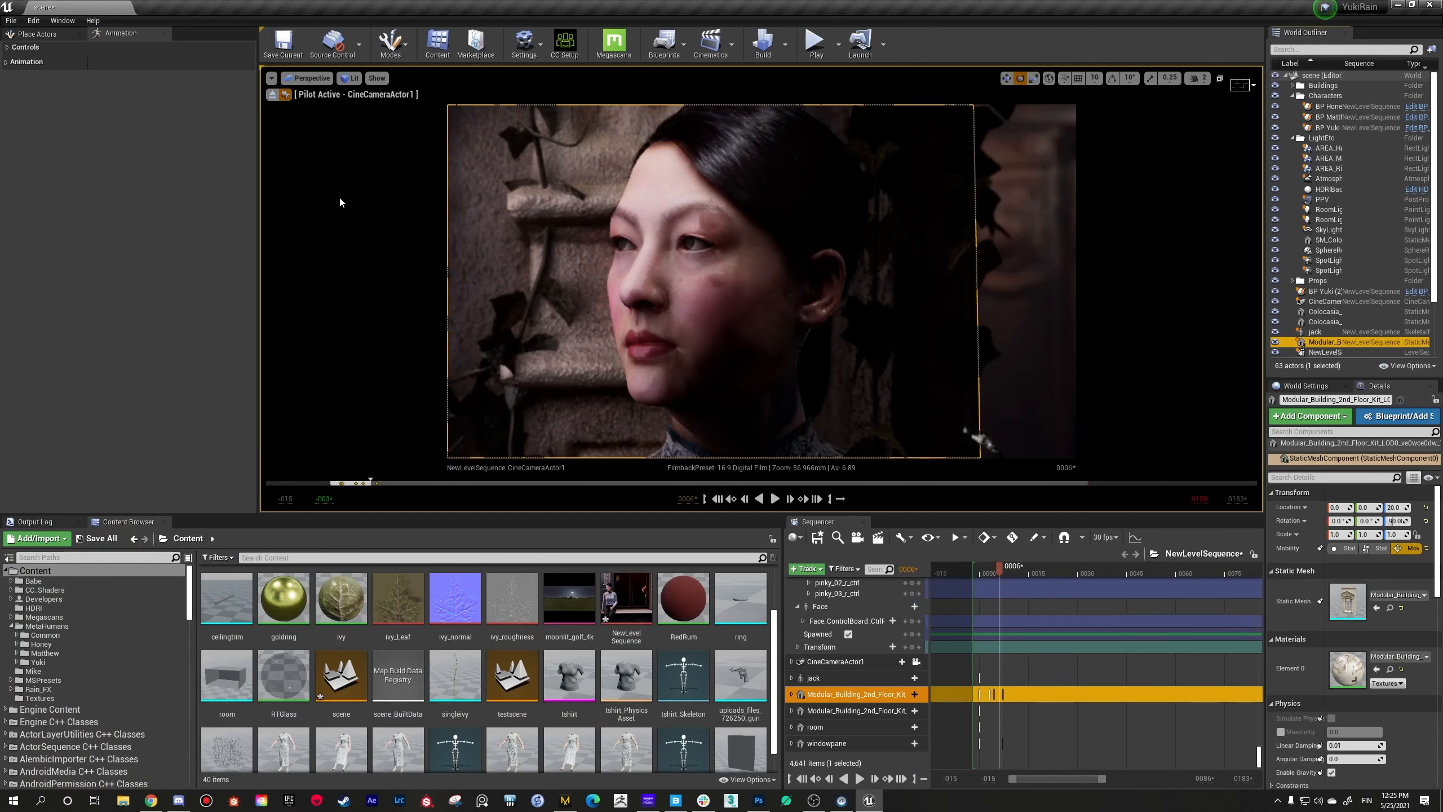
pyautogui.moveTo(544, 341); pyautogui.dragTo(634, 337, button='right')
pyautogui.press('s')
pyautogui.press('w')
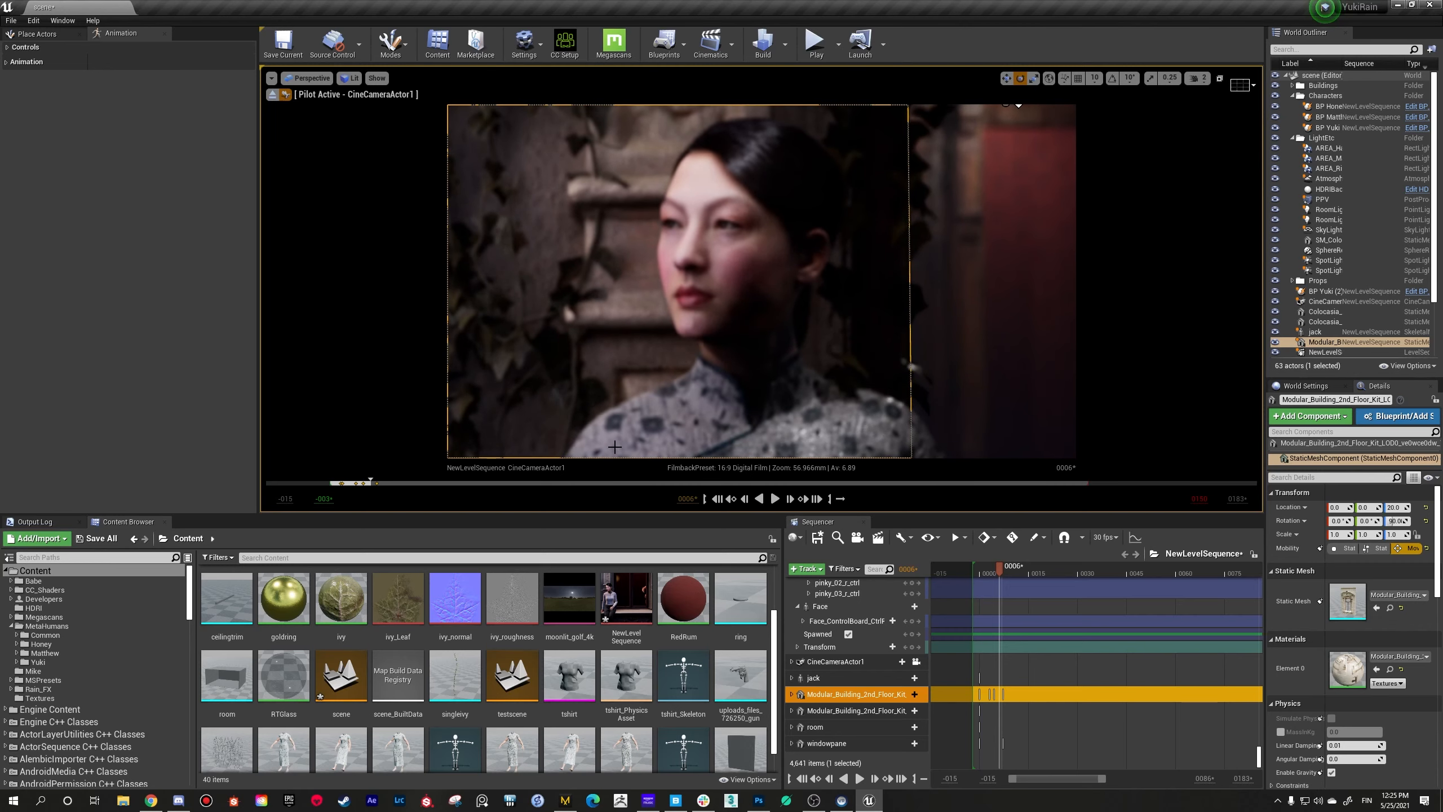
# Step: Open the Rain_FX folder in the Content Browser and enlarge the viewport
pyautogui.moveTo(586, 514); pyautogui.dragTo(601, 400)
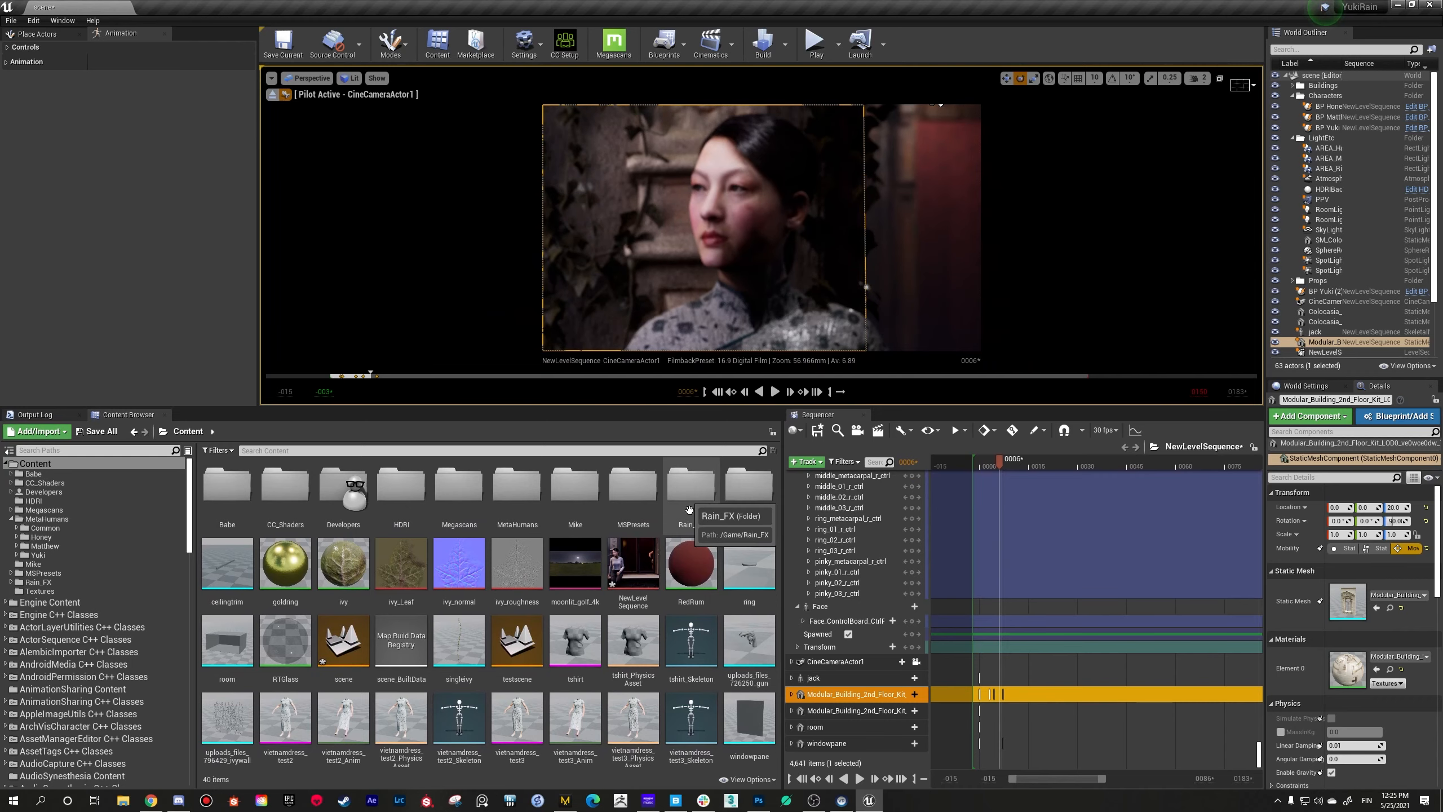
pyautogui.doubleClick(689, 500)
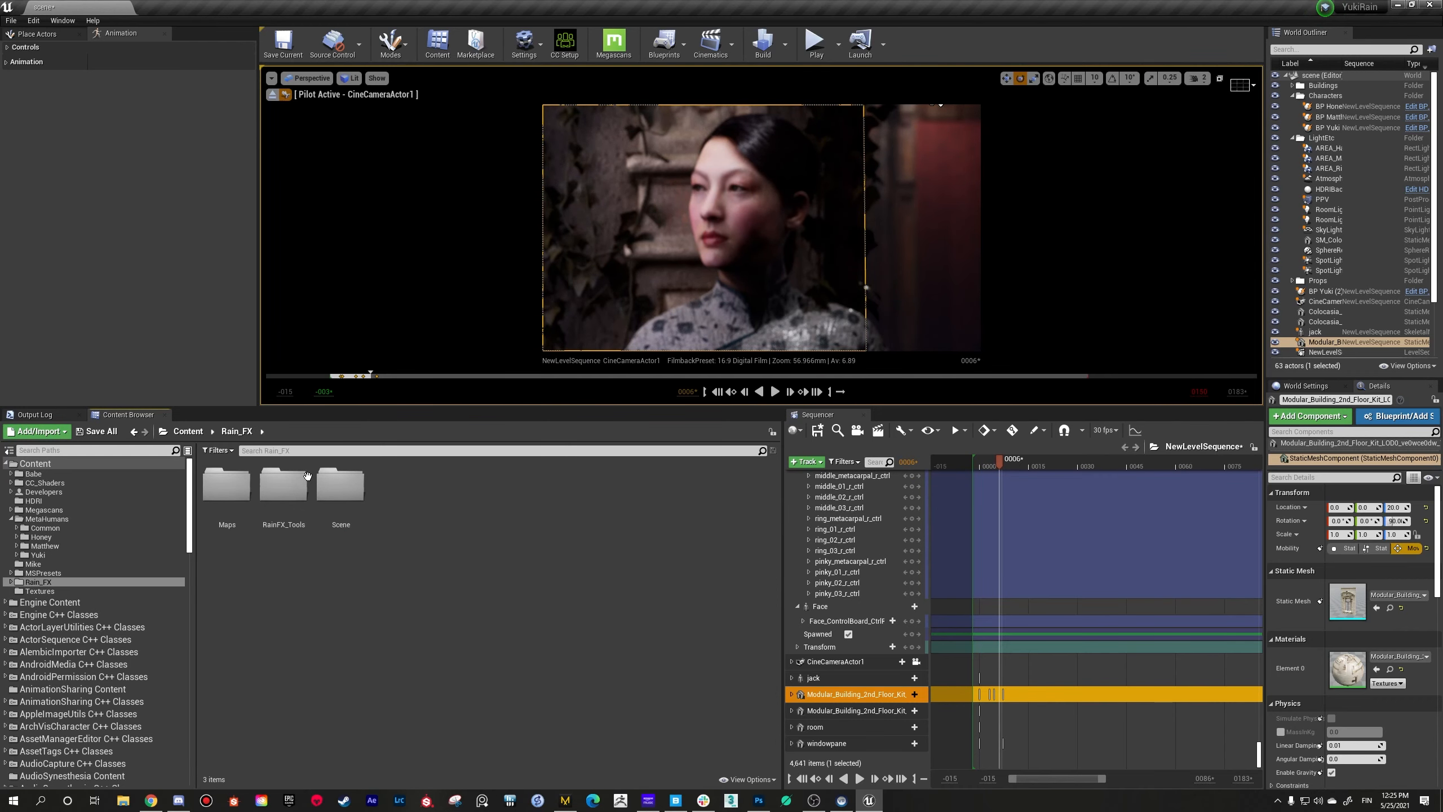
pyautogui.moveTo(541, 408); pyautogui.dragTo(532, 644)
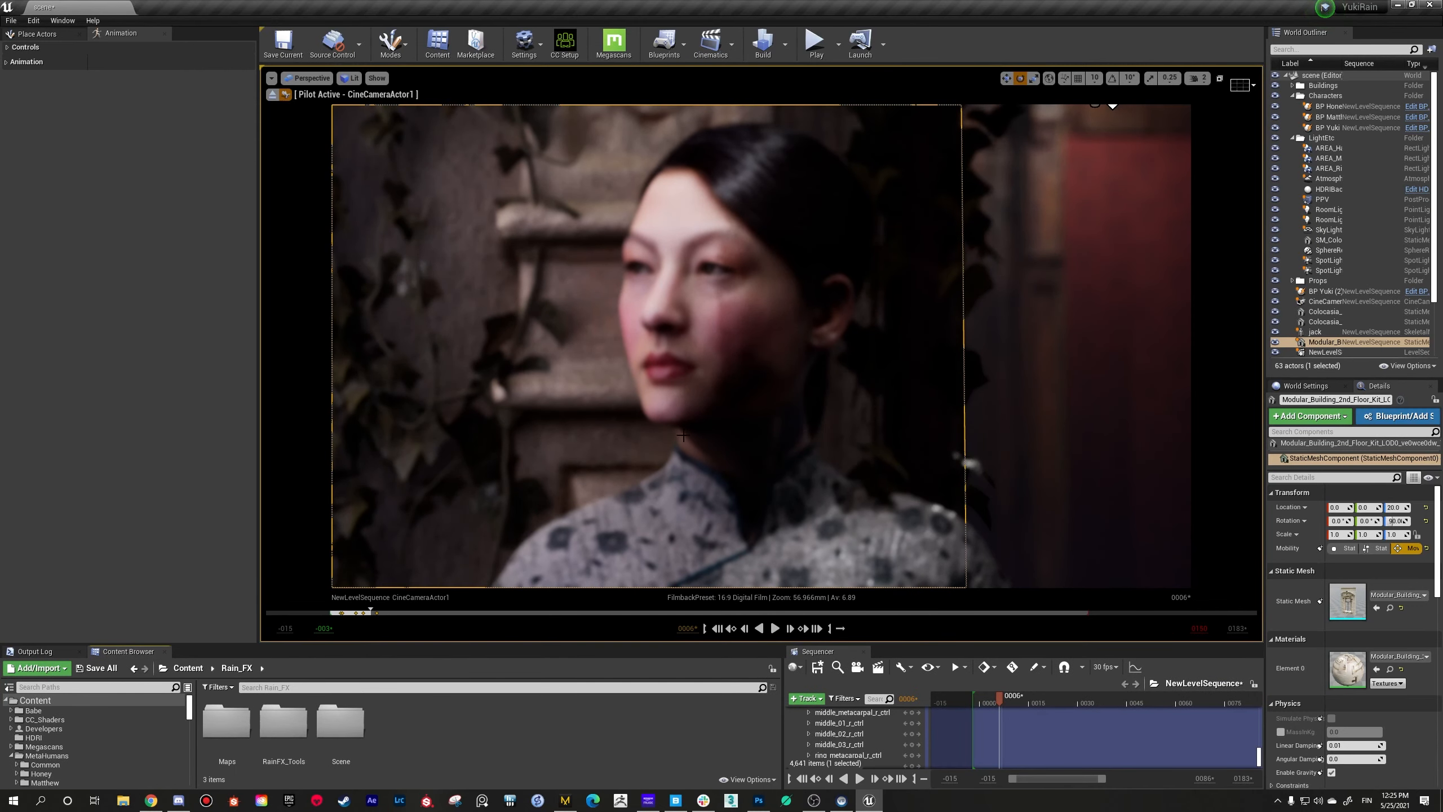
# Step: Reframe the piloted camera with the woman in front, the embracing couple behind her and the tree trunk in the foreground
pyautogui.keyDown('alt'); pyautogui.moveTo(631, 336); pyautogui.dragTo(666, 342); pyautogui.keyUp('alt')
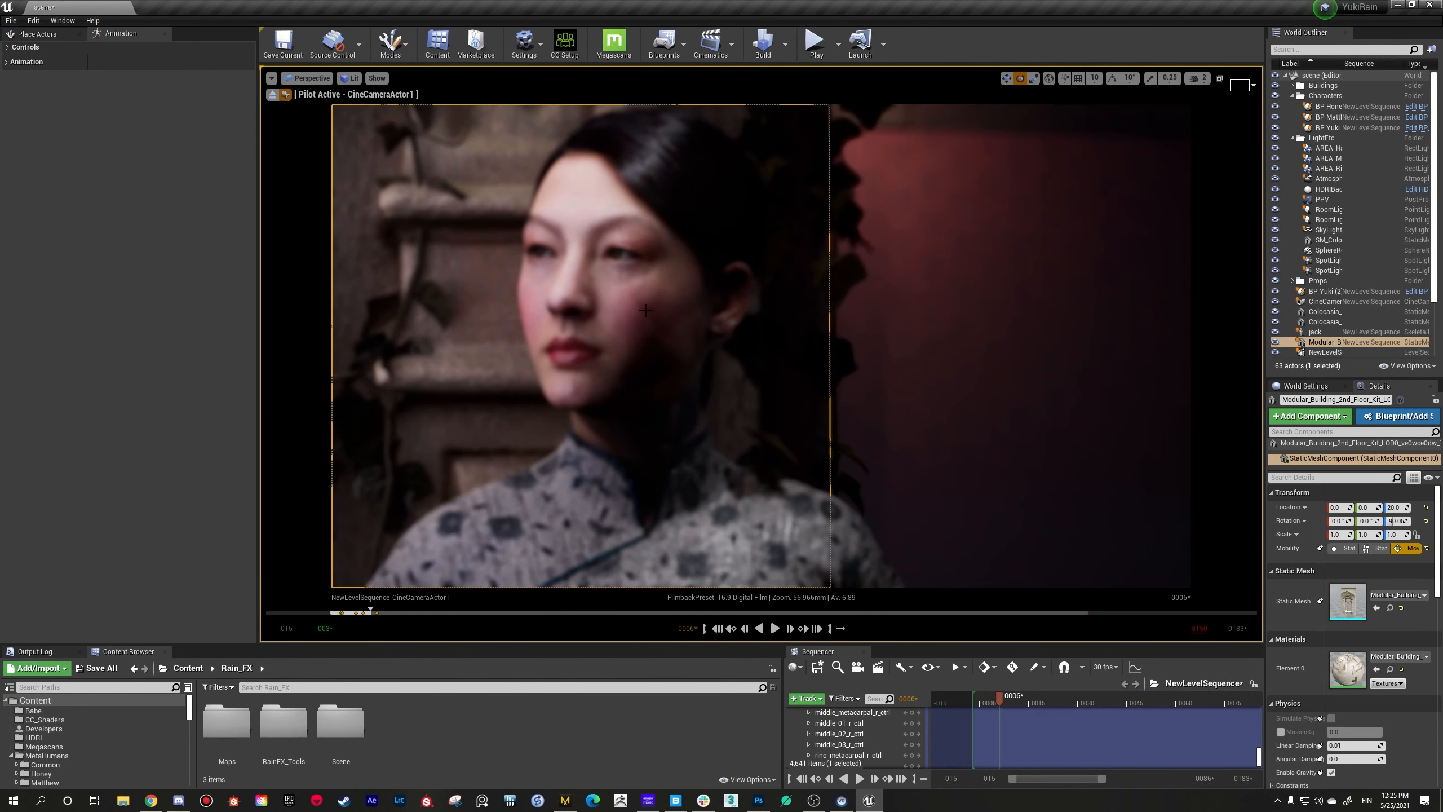
pyautogui.moveTo(684, 382)
pyautogui.mouseDown(button='right')
pyautogui.moveTo(665, 382)
pyautogui.moveTo(710, 381)
pyautogui.moveTo(693, 378)
pyautogui.mouseUp(button='right')
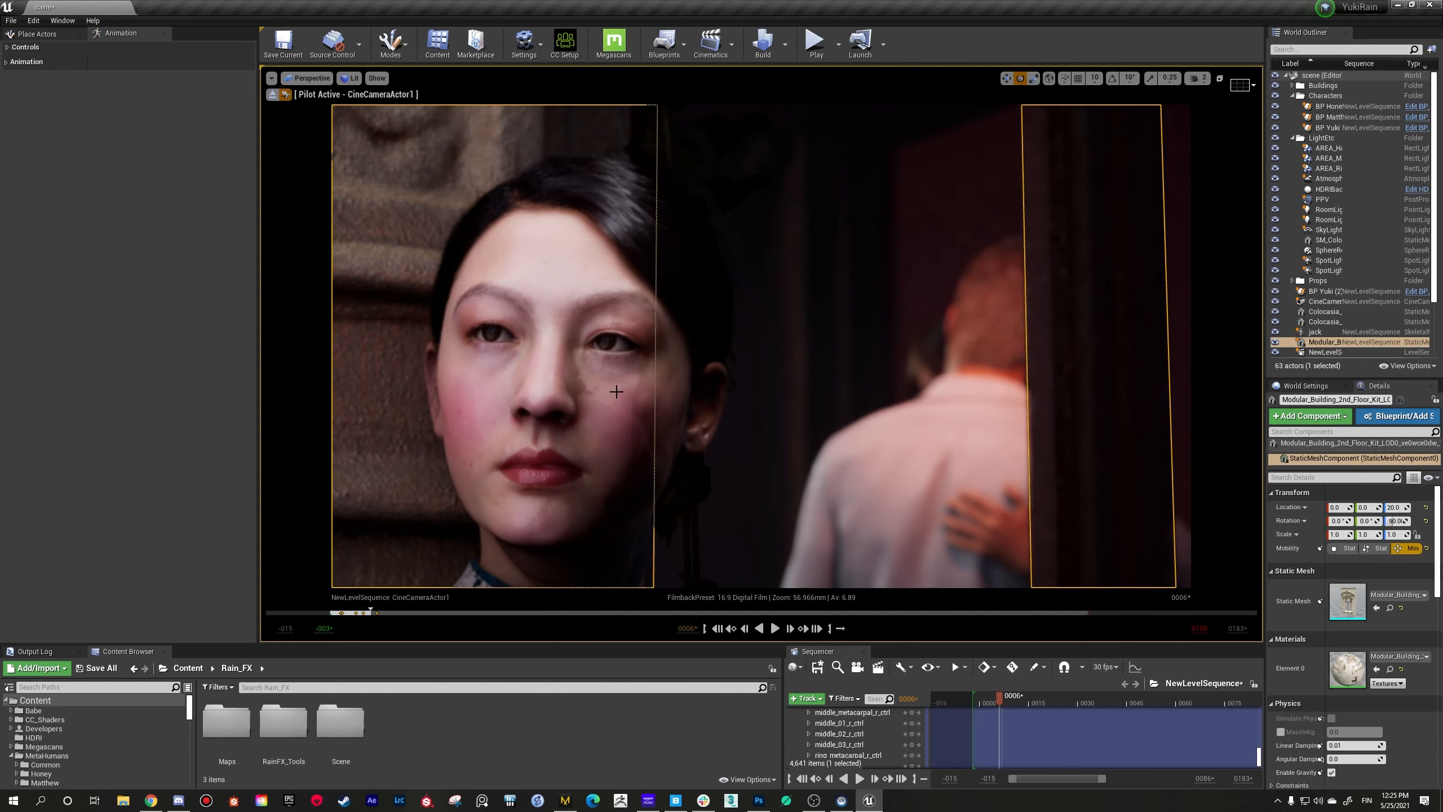
pyautogui.moveTo(614, 375); pyautogui.dragTo(602, 381, button='right')
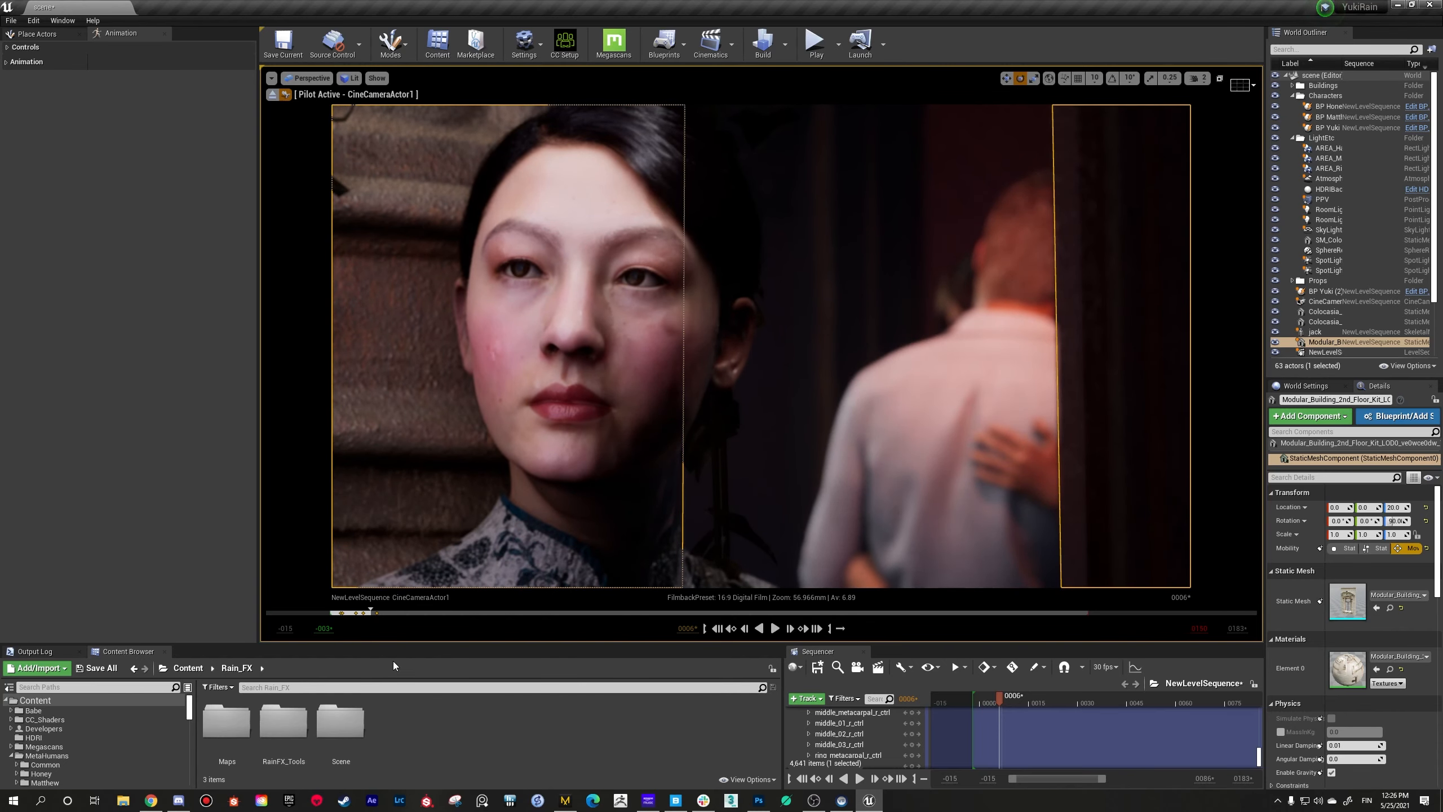
pyautogui.moveTo(449, 647); pyautogui.dragTo(449, 582)
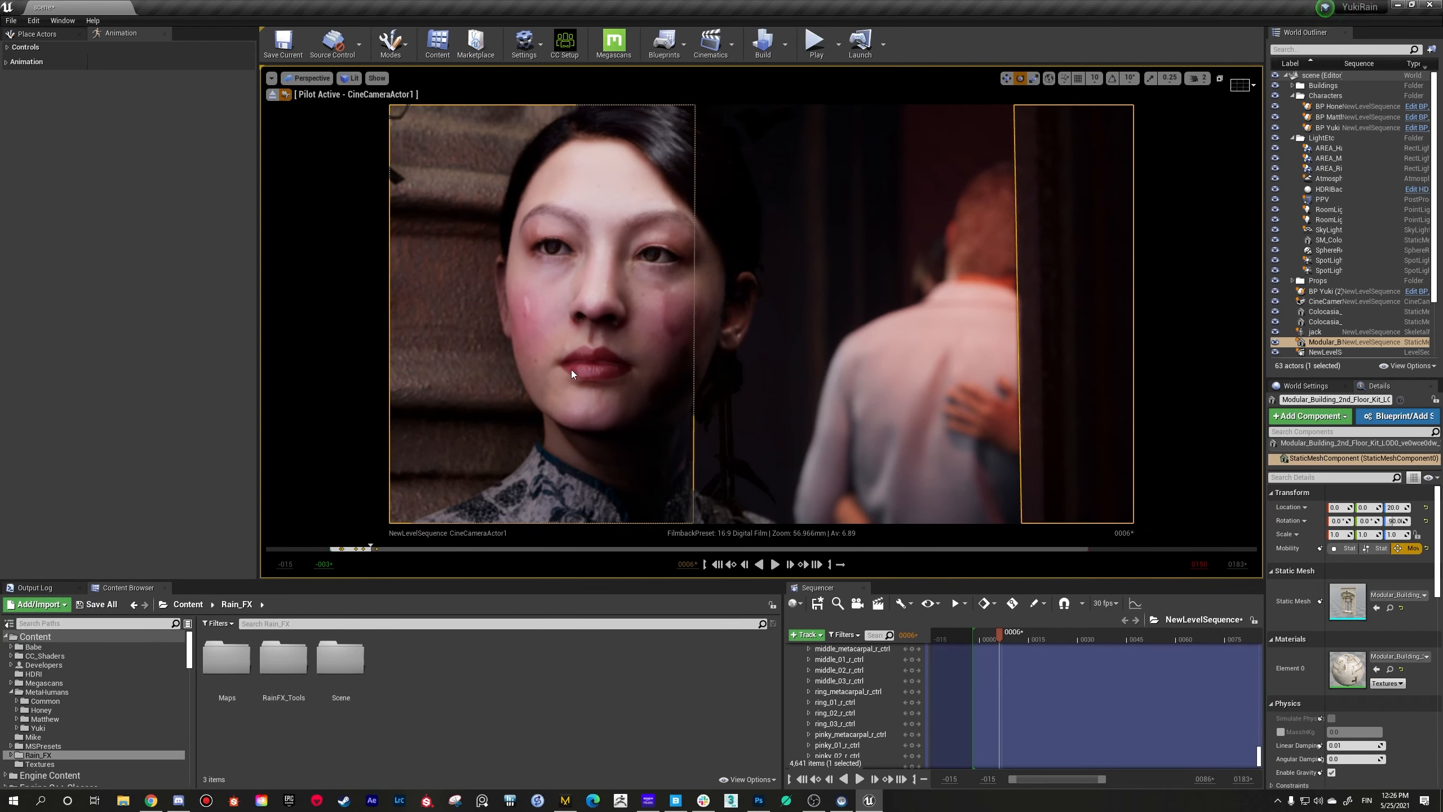
pyautogui.moveTo(761, 314)
pyautogui.mouseDown(button='right')
pyautogui.moveTo(745, 338)
pyautogui.moveTo(768, 337)
pyautogui.mouseUp(button='right')
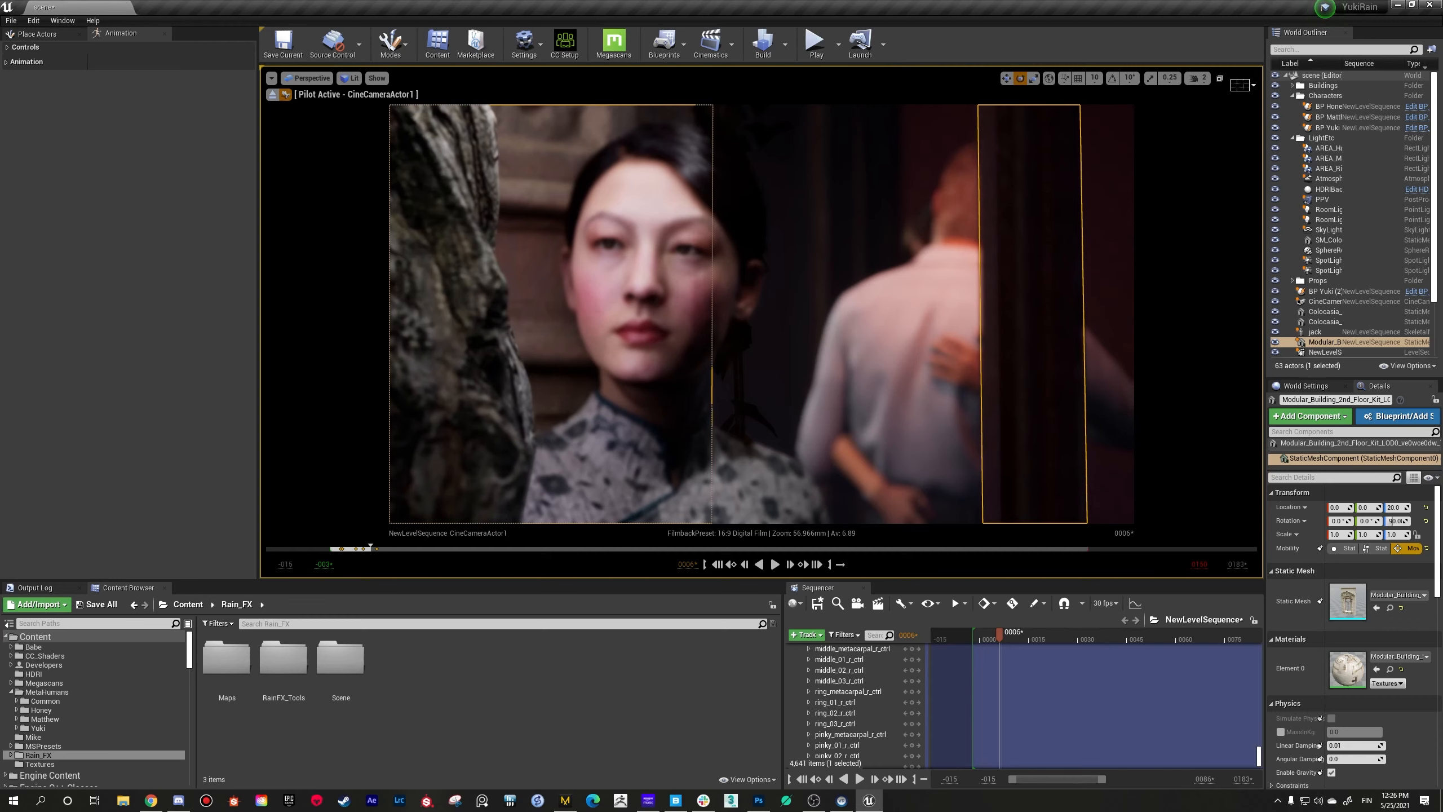
# Step: Search the World Outliner for "cam", select CineCameraActor1, and set its Manual Focus Distance to about 137.41 cm
pyautogui.click(1328, 142)
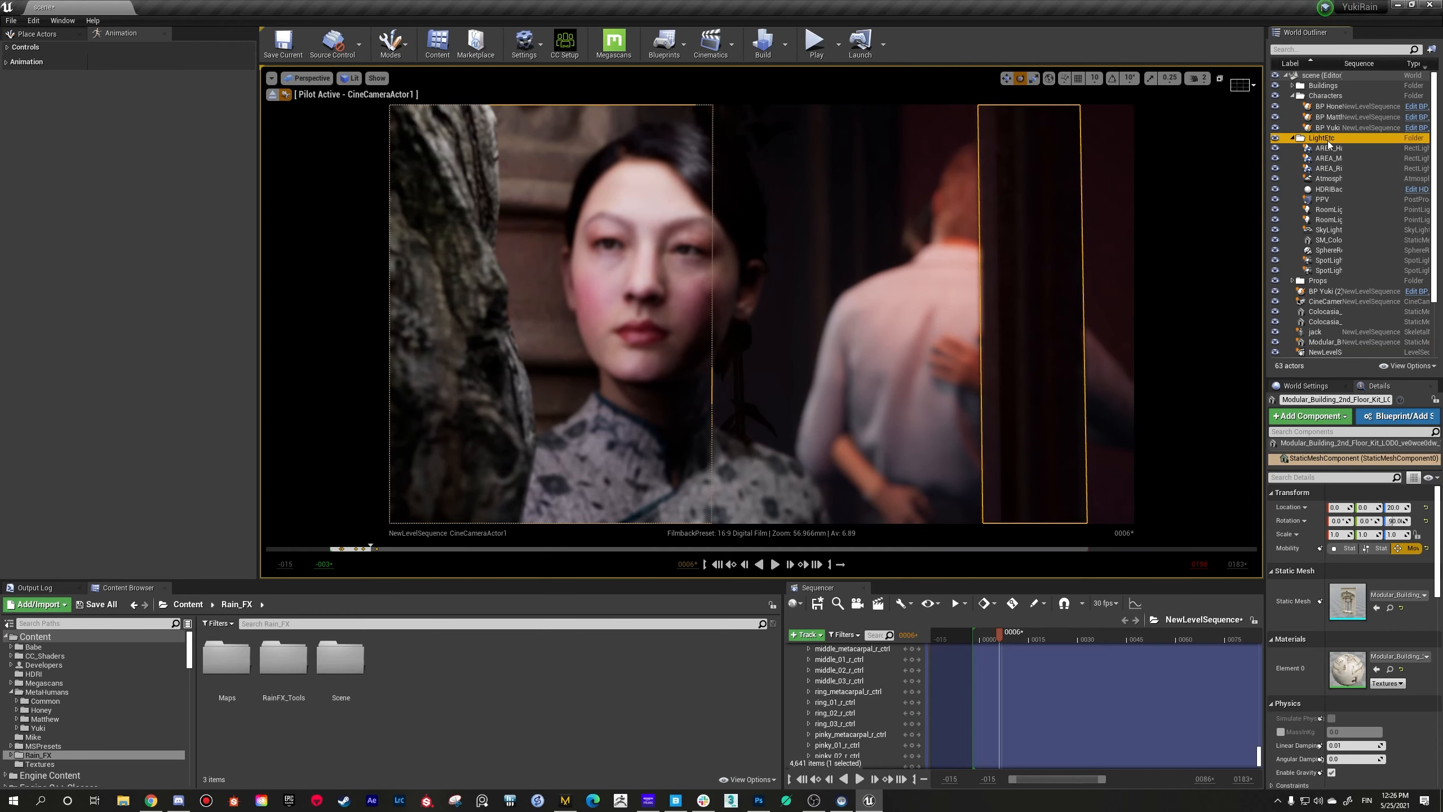
pyautogui.moveTo(916, 415); pyautogui.dragTo(916, 421, button='right')
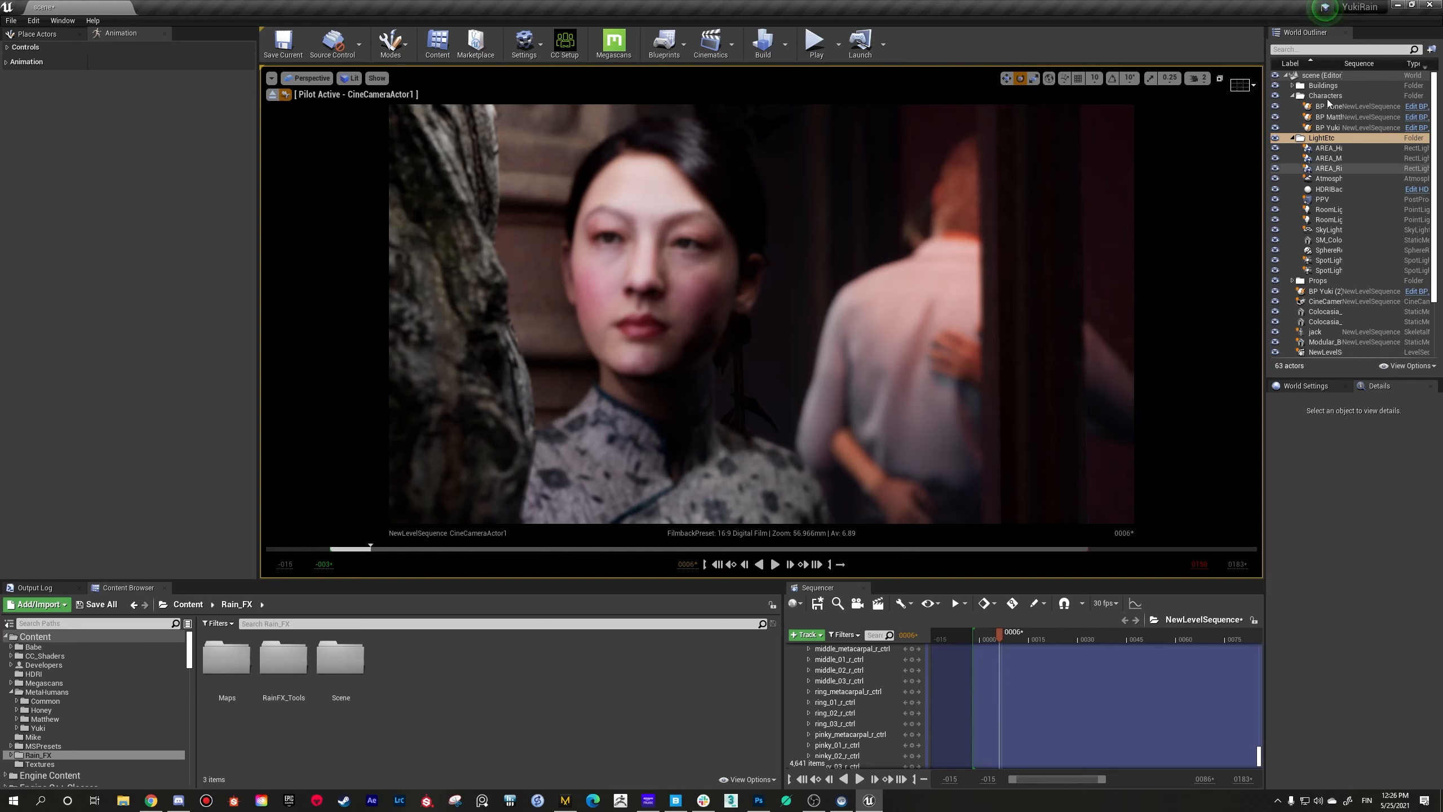
pyautogui.click(1337, 51)
pyautogui.write('cam')
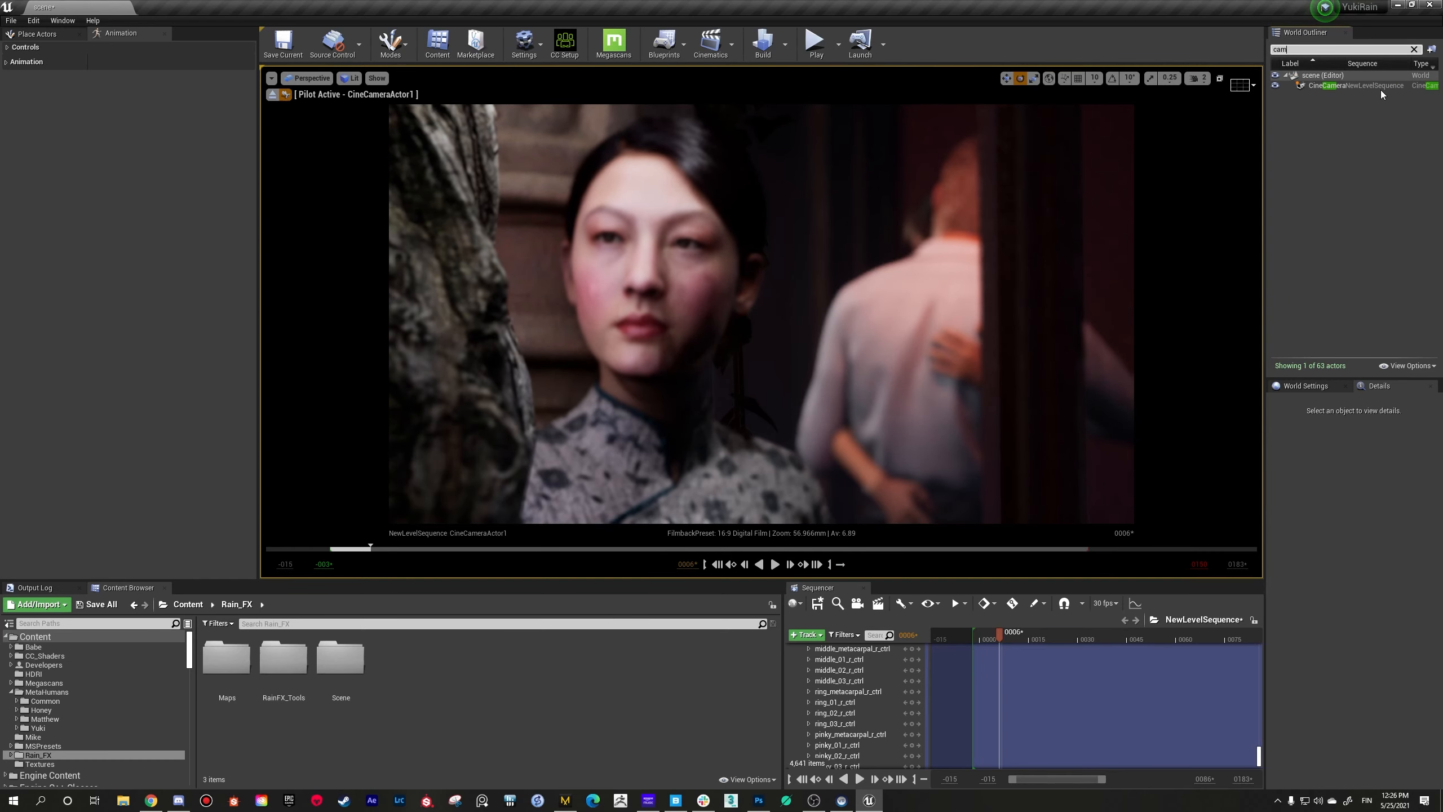
pyautogui.click(1381, 86)
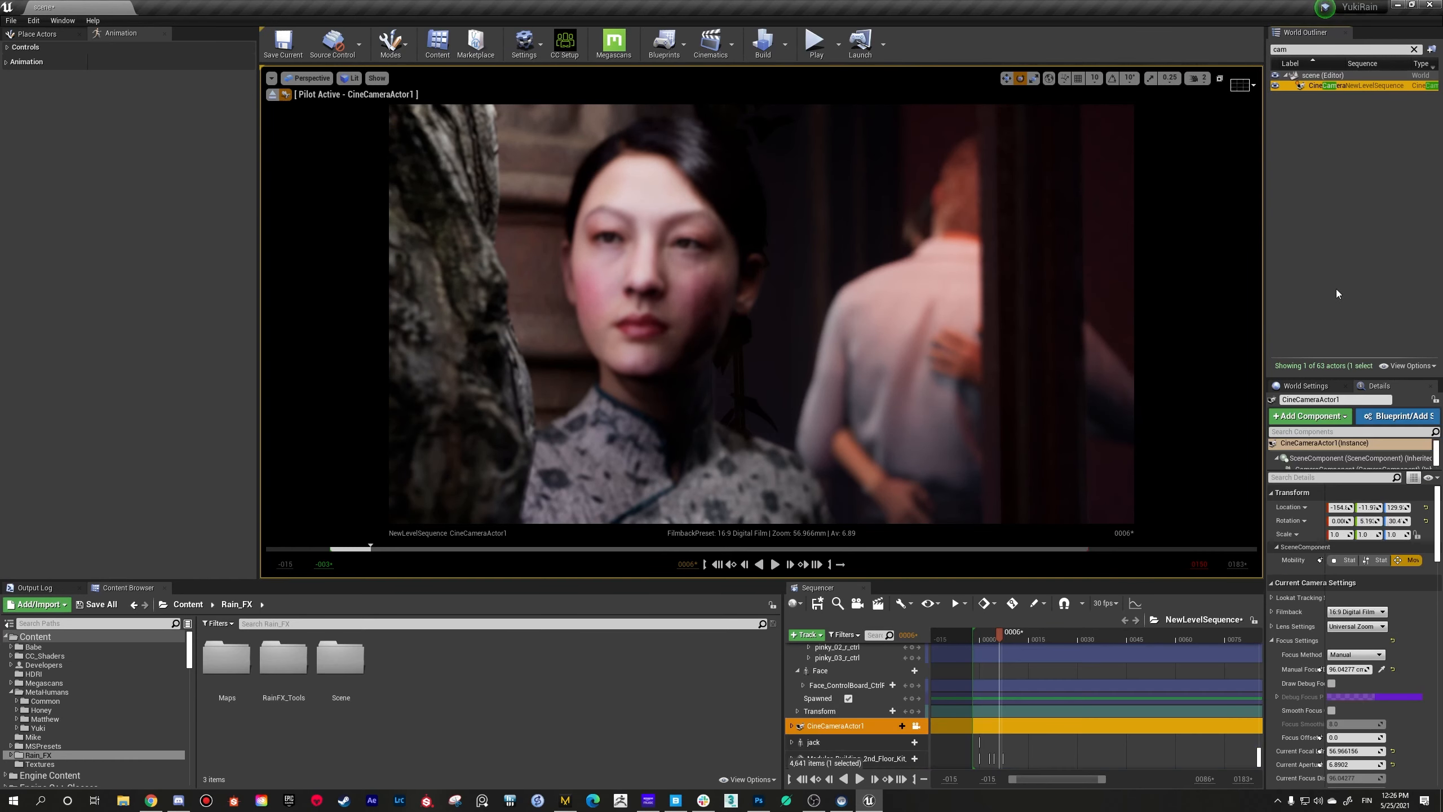
pyautogui.moveTo(1352, 668); pyautogui.dragTo(1386, 669)
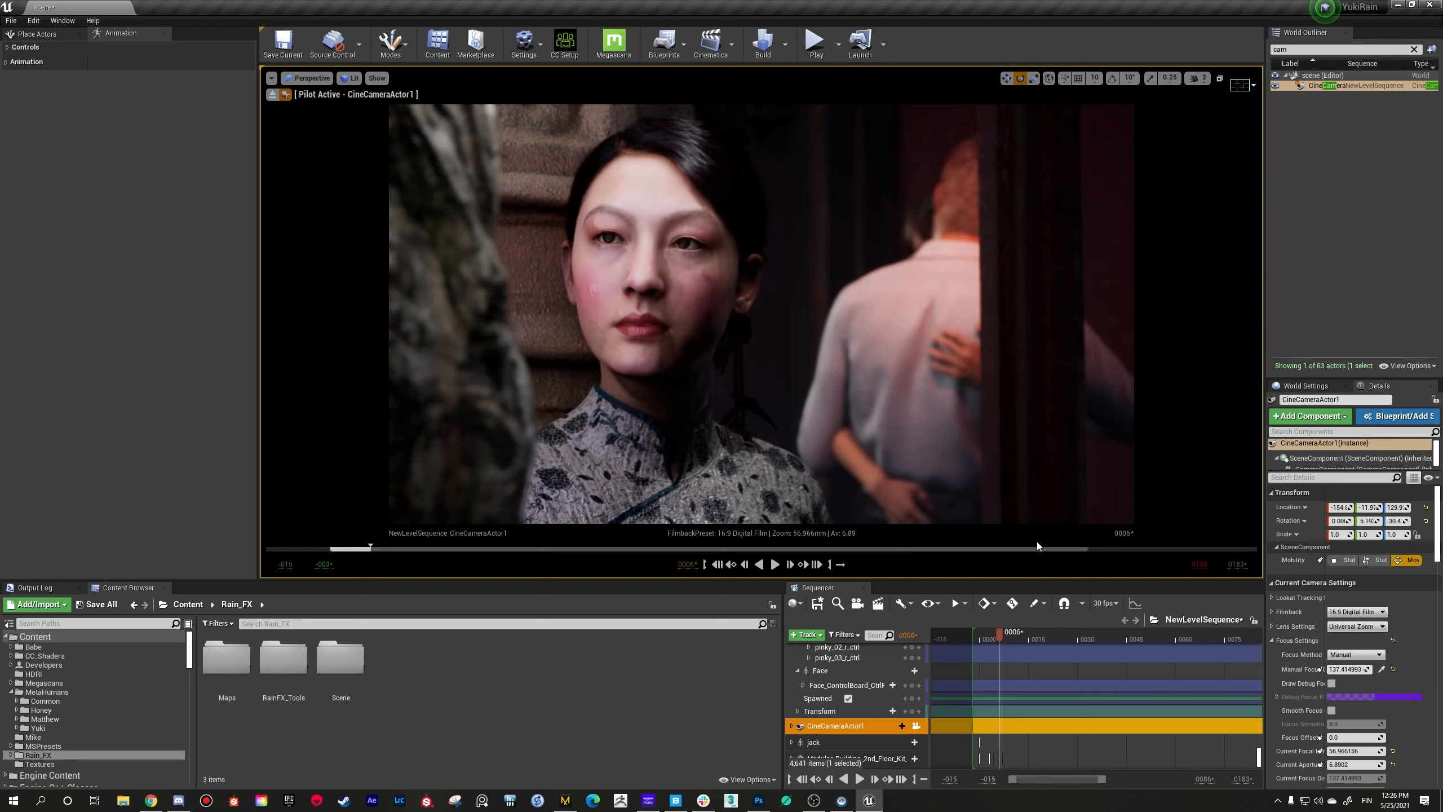
# Step: Fine-tune the piloted camera's position and angle, pulling back slightly so less of the foreground tree trunk fills the frame
pyautogui.moveTo(1045, 526); pyautogui.dragTo(1039, 529, button='right')
pyautogui.press('s')
pyautogui.press('w')
pyautogui.press('s')
pyautogui.press('d')
pyautogui.press('w')
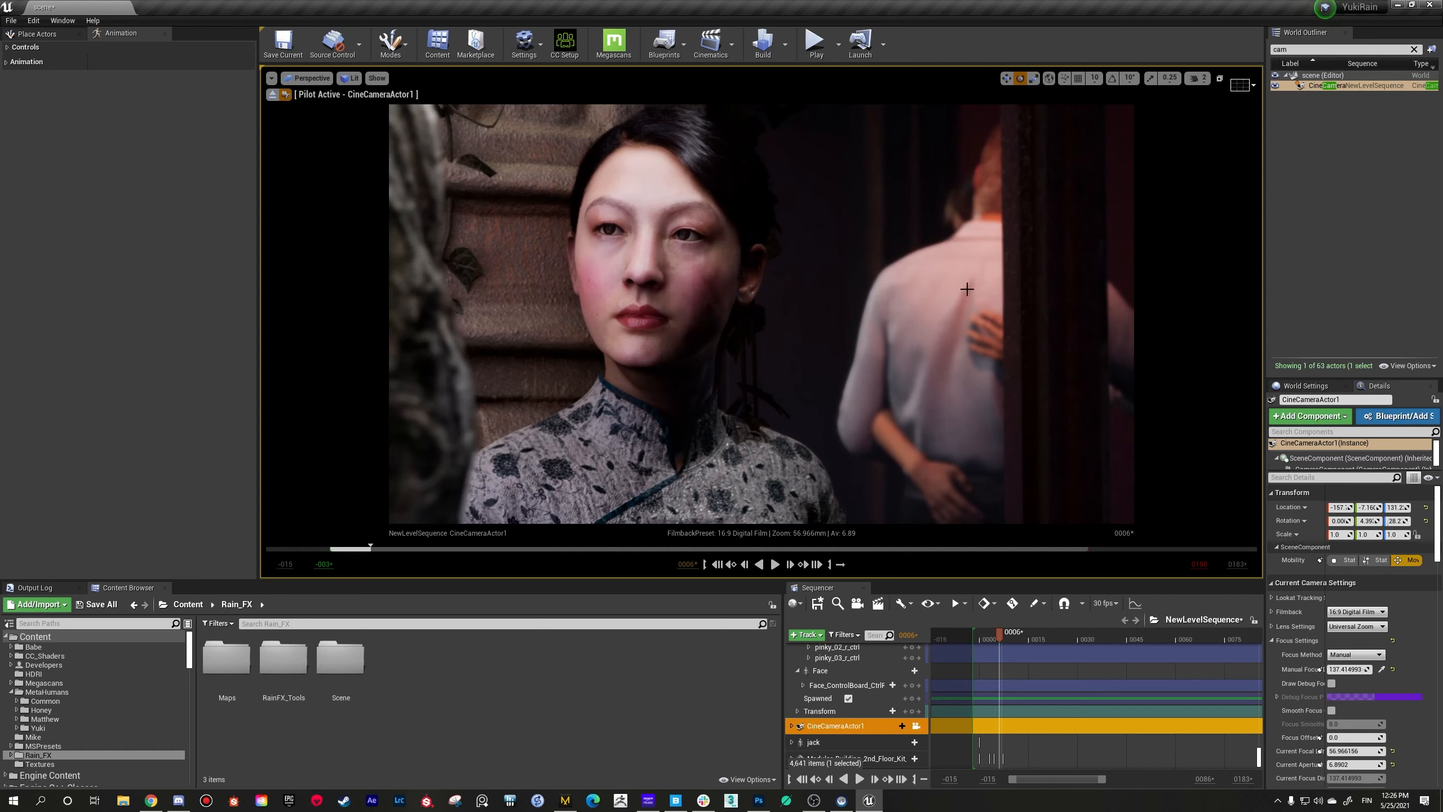
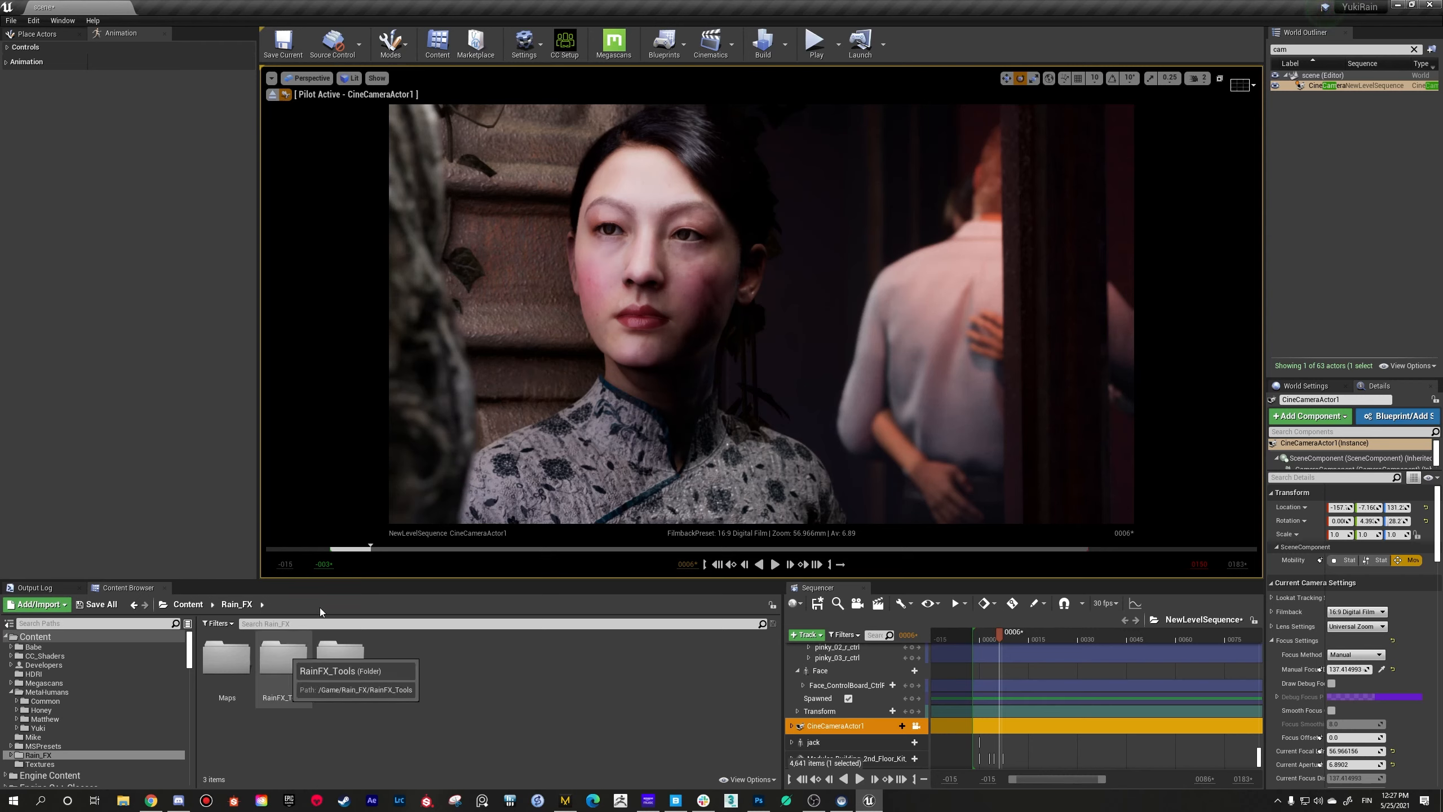
# Step: Select the woman in the scene and open her BP_Yuki blueprint from the MetaHumans/Yuki folder
pyautogui.click(632, 338)
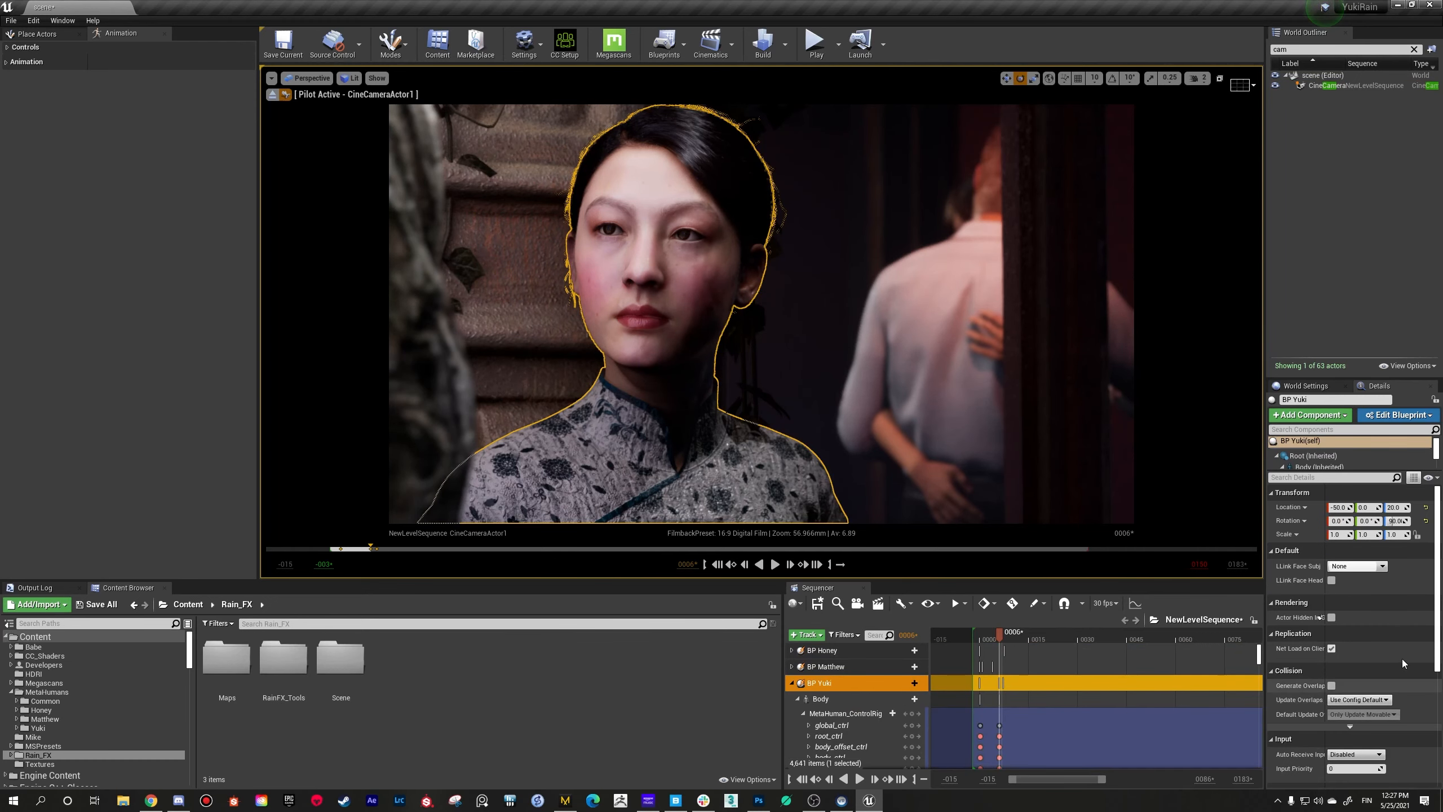
pyautogui.scroll(-5, 1390, 667)
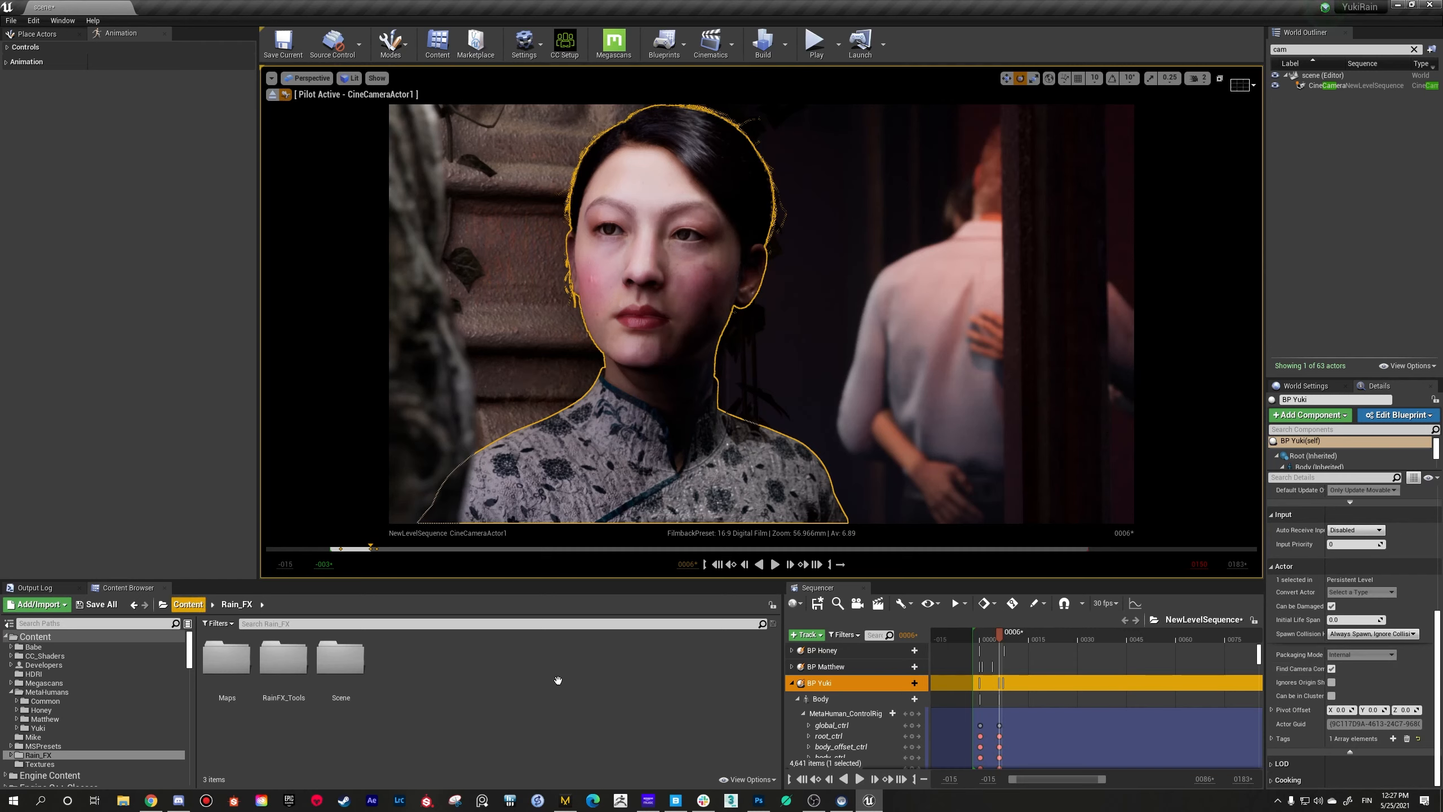
pyautogui.click(189, 604)
pyautogui.doubleClick(516, 671)
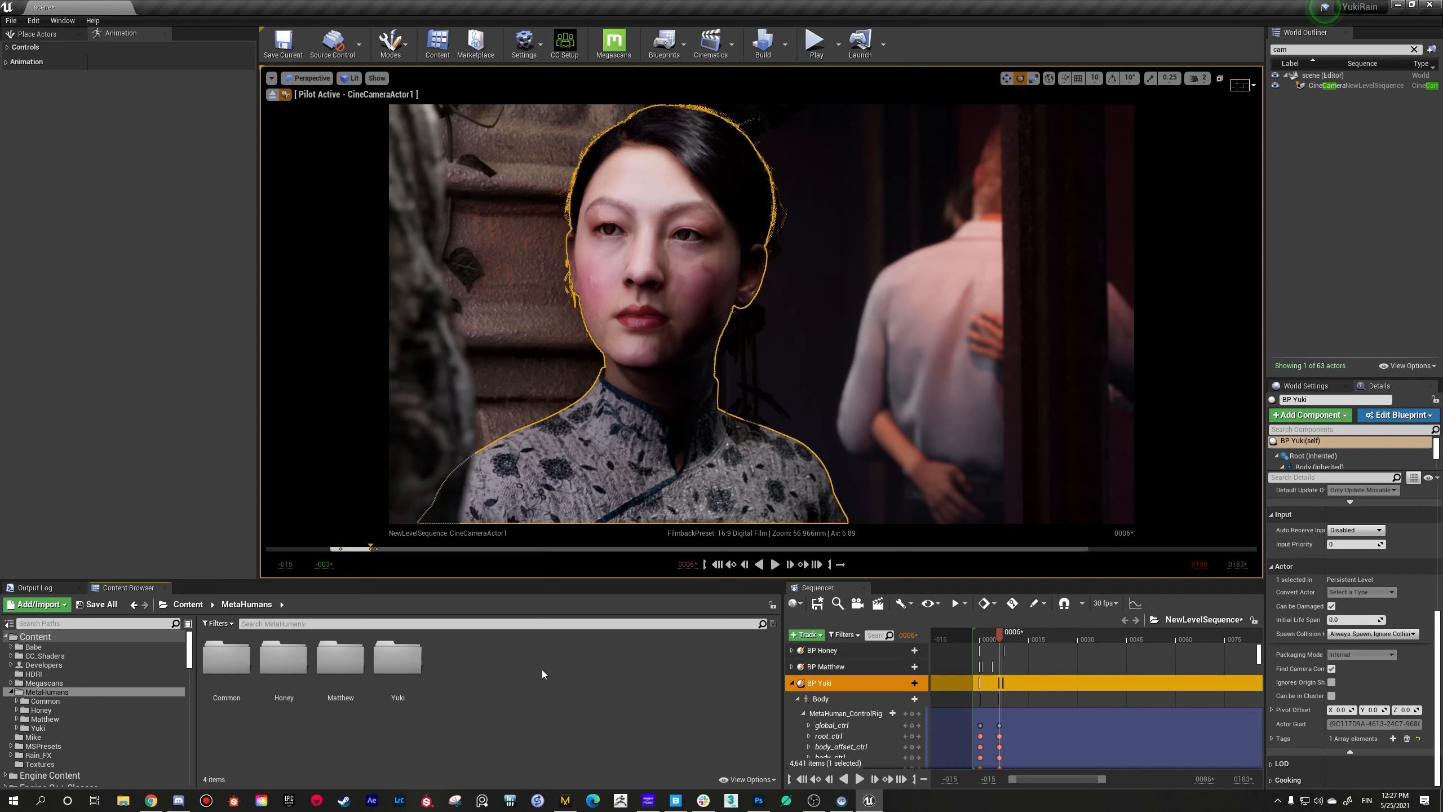
pyautogui.doubleClick(400, 669)
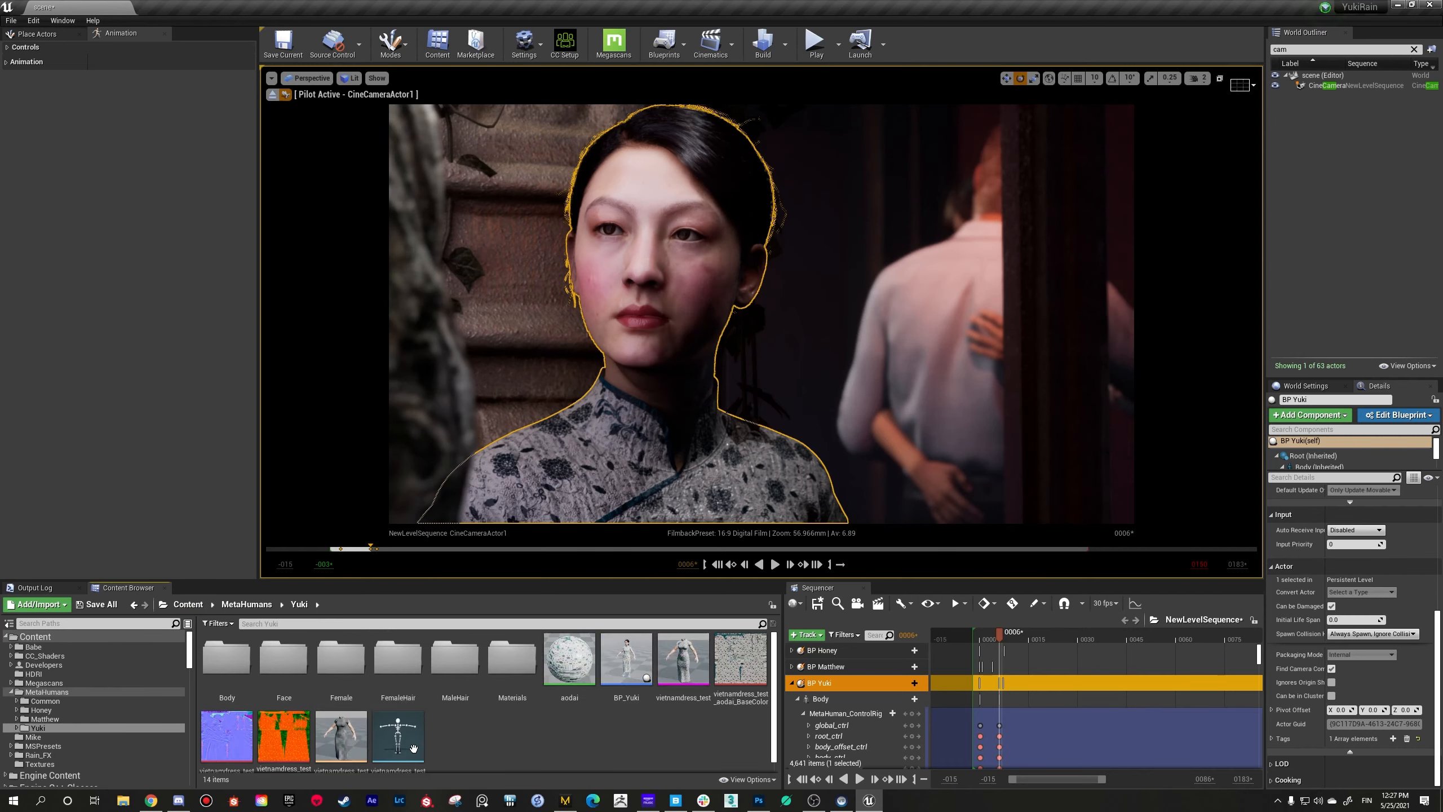
pyautogui.doubleClick(621, 659)
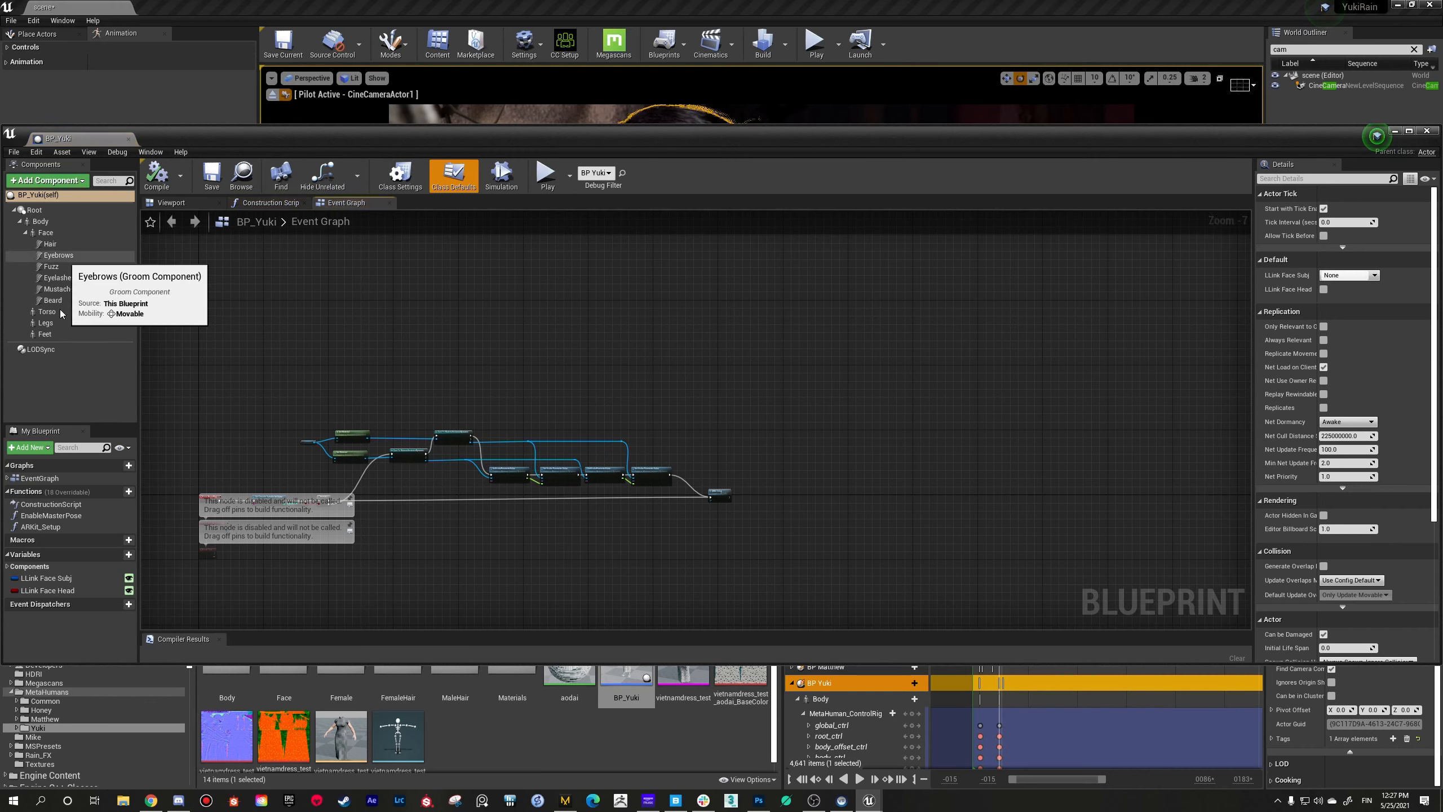
# Step: Select the Face component in the blueprint and open its Element 0 material instance, M_HeadSynthesized
pyautogui.click(59, 234)
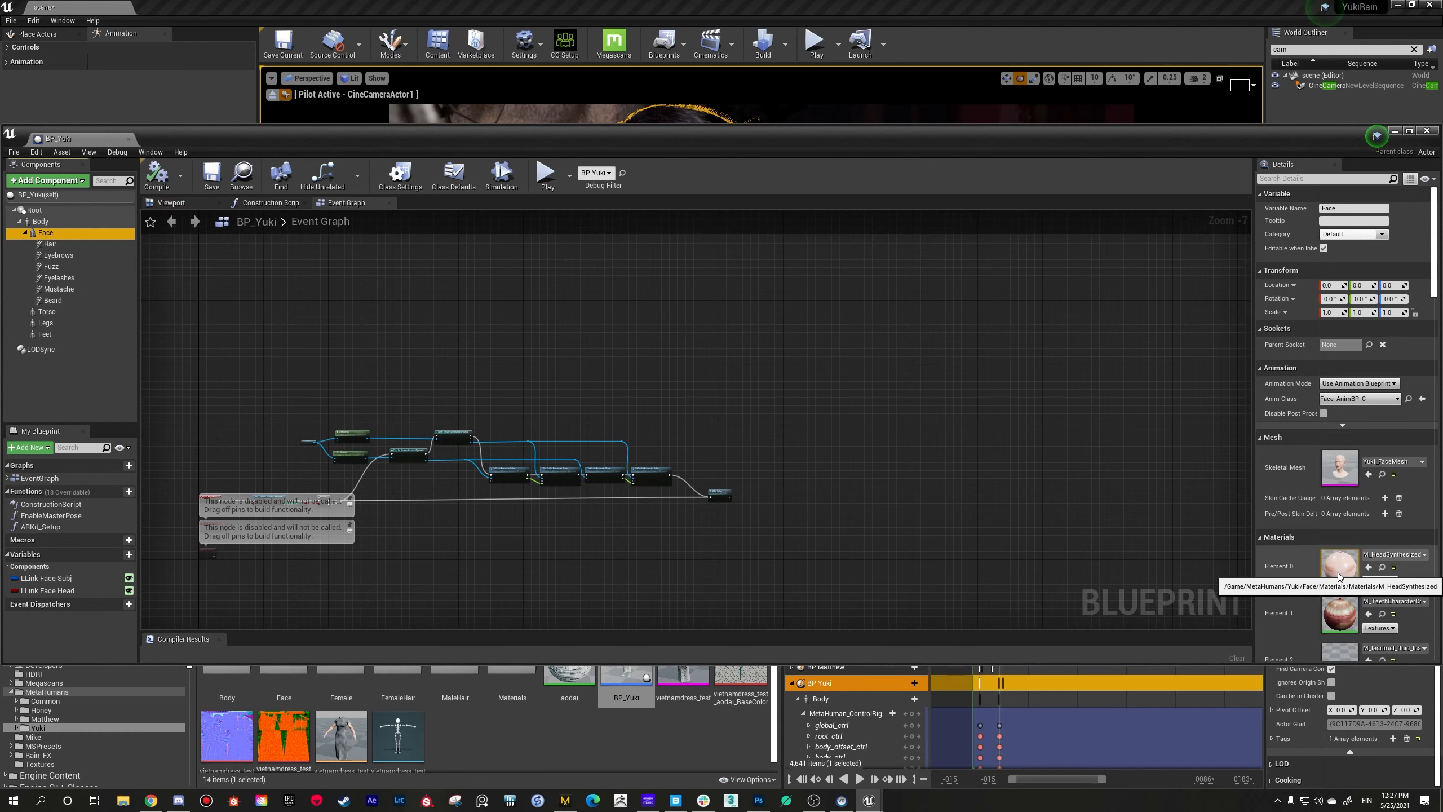
pyautogui.scroll(-1, 1339, 576)
pyautogui.scroll(-1, 1353, 522)
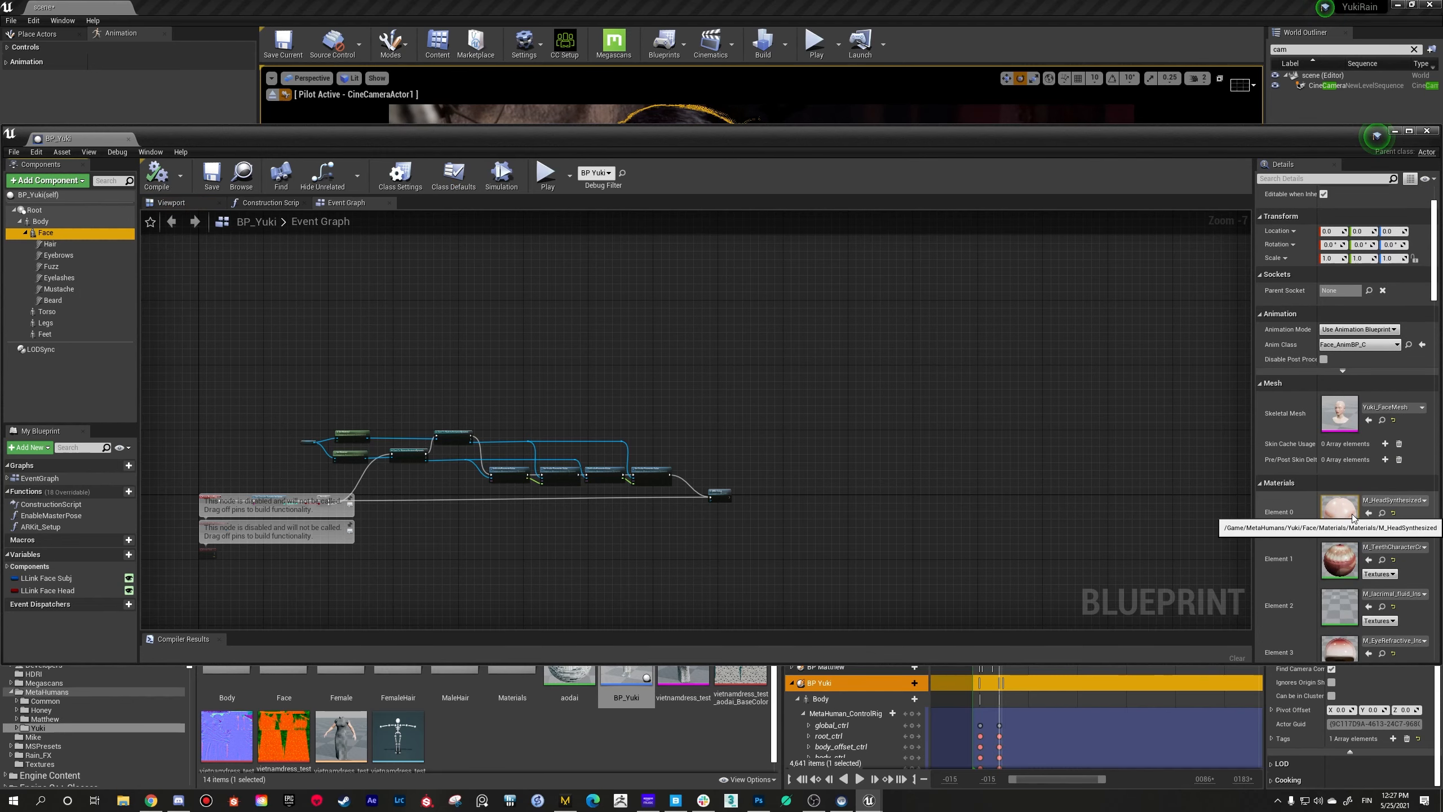
pyautogui.doubleClick(1340, 506)
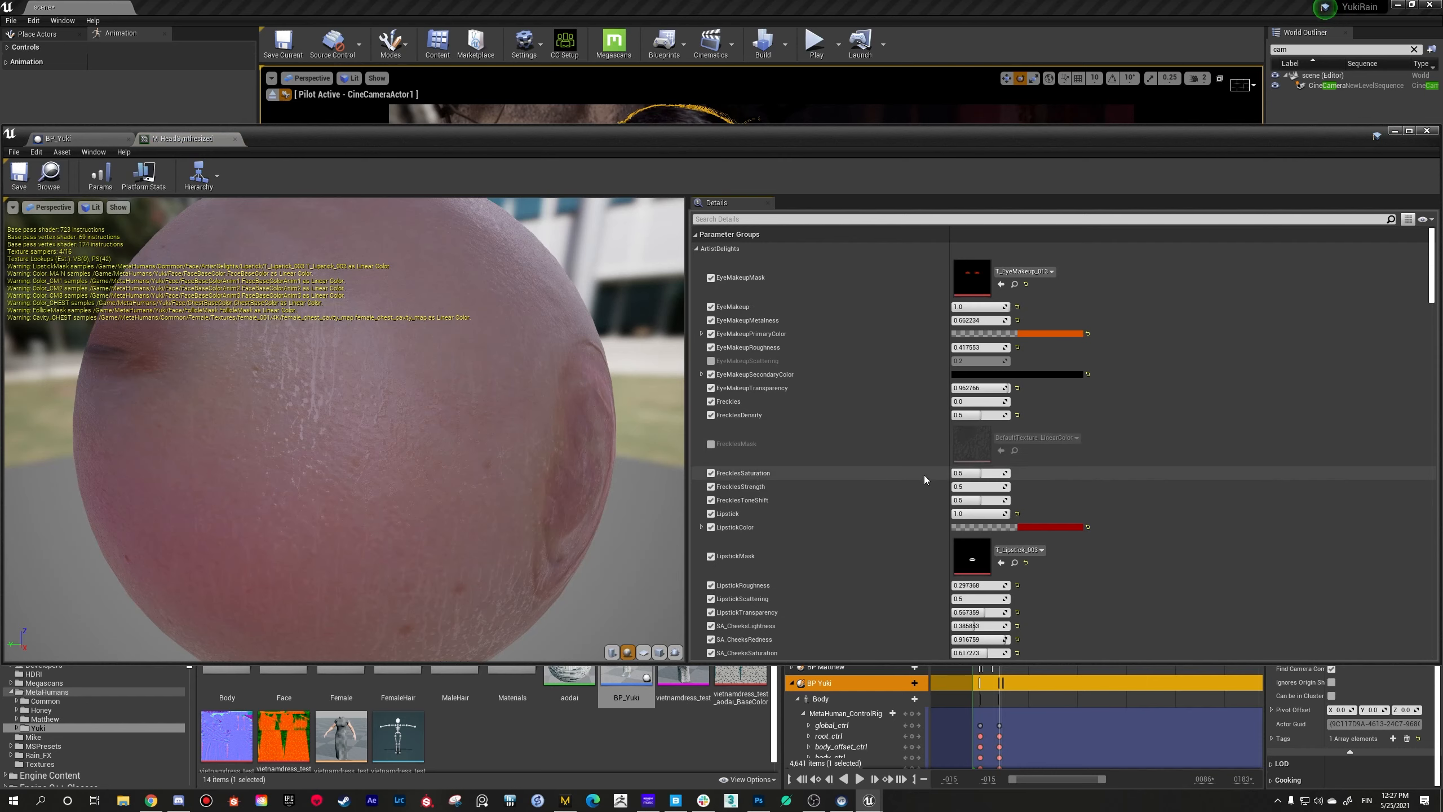
# Step: Examine the head material instance's parameter groups, from makeup and base color to normal, roughness and specular, down to its parent material
pyautogui.scroll(-10, 816, 476)
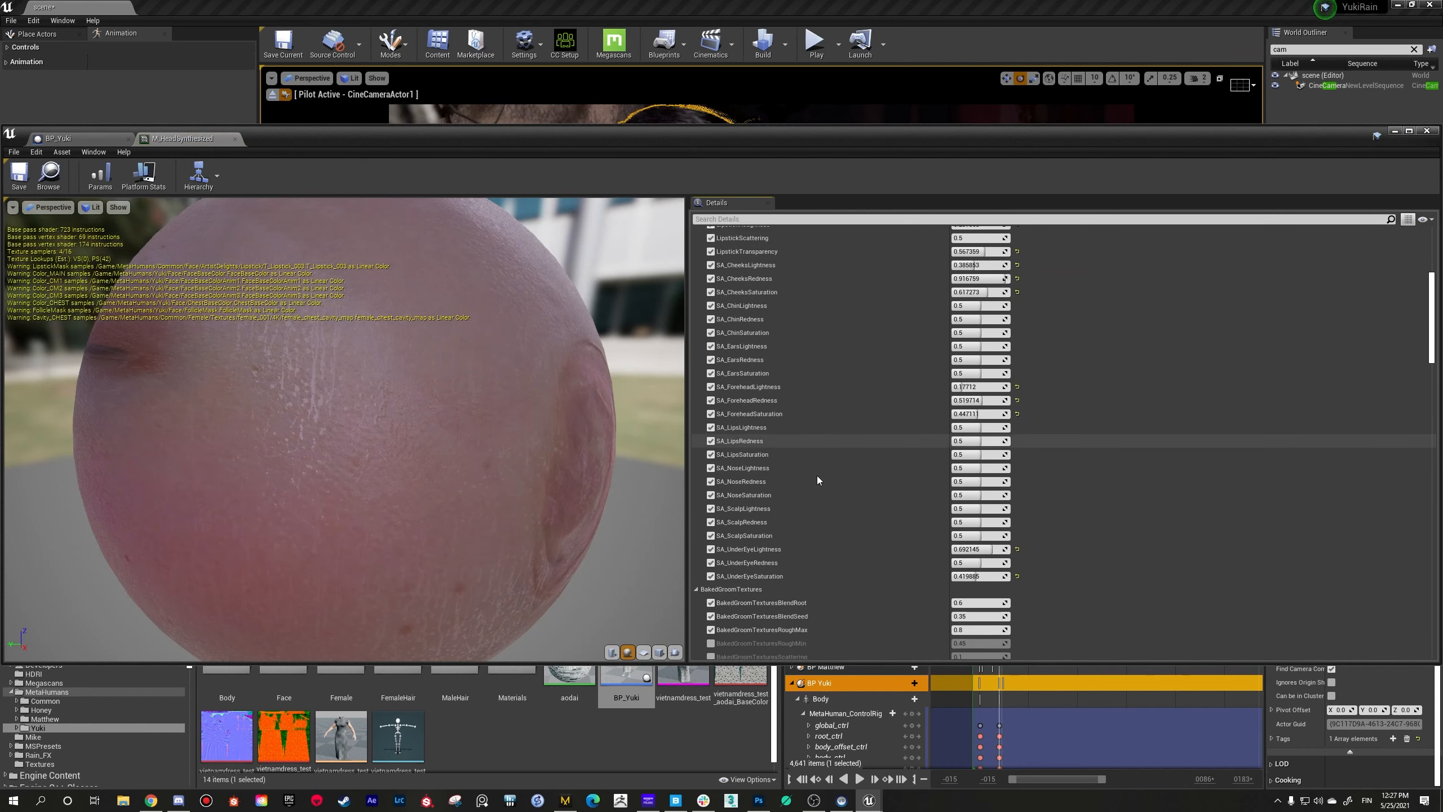
pyautogui.scroll(-10, 817, 476)
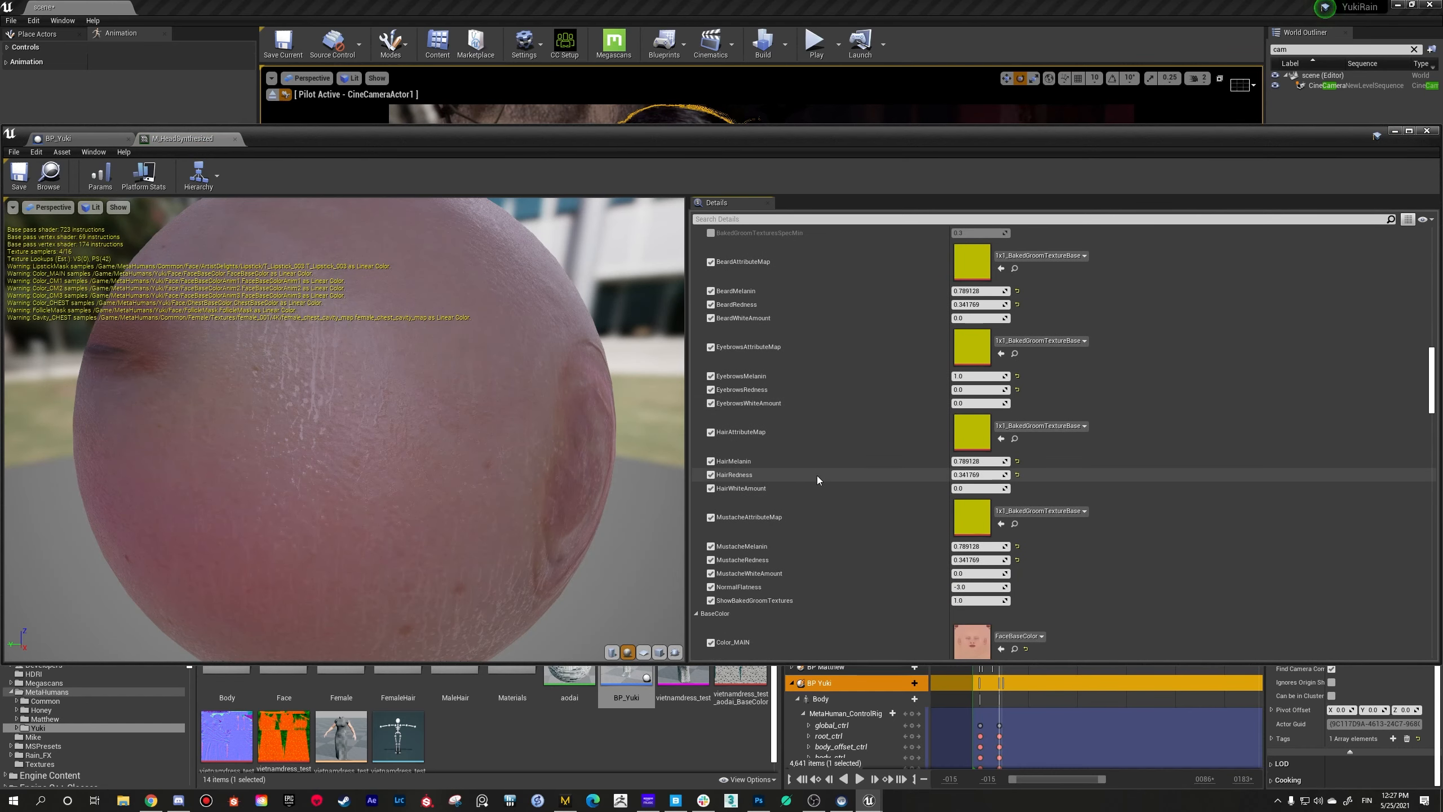
pyautogui.scroll(-12, 816, 476)
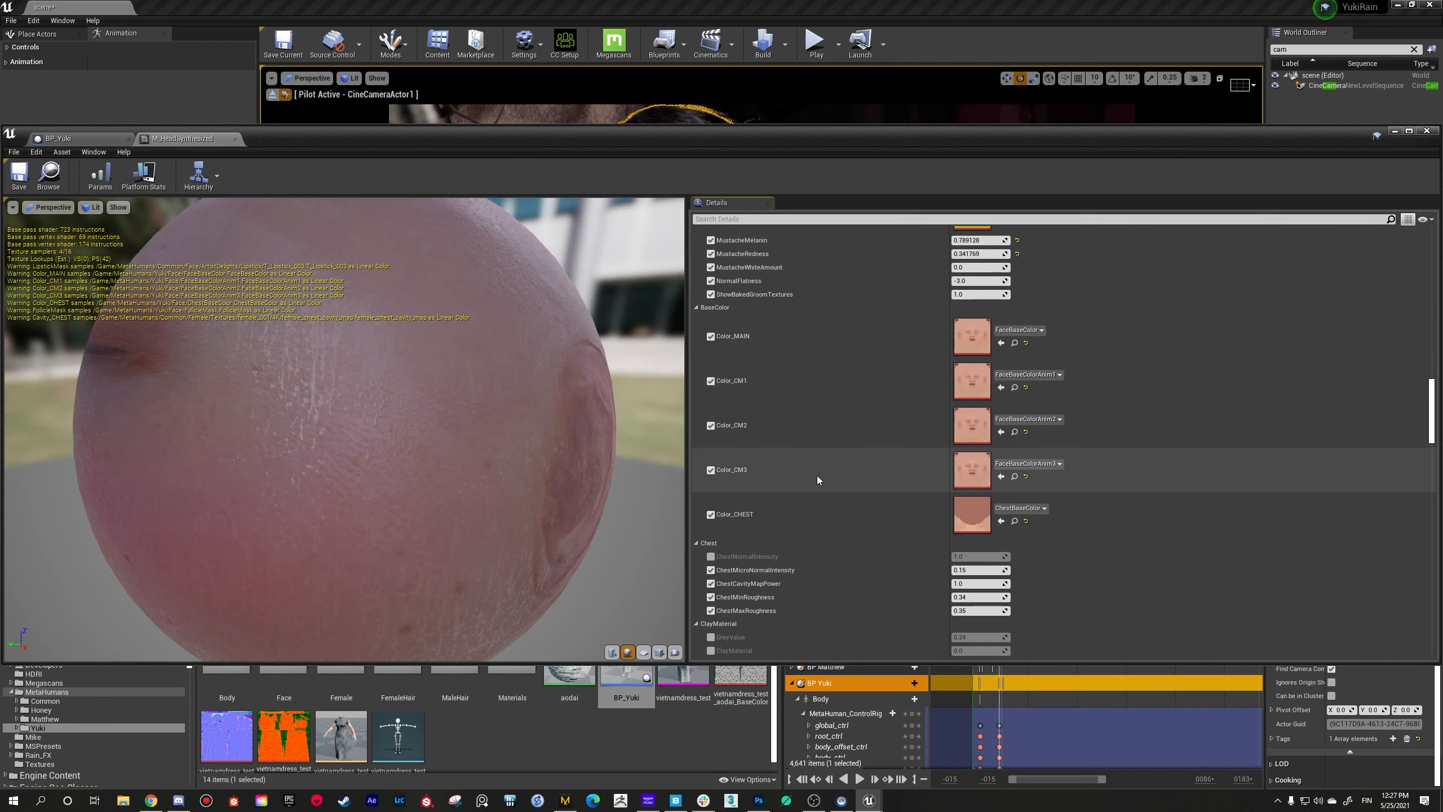
pyautogui.scroll(-6, 816, 476)
pyautogui.moveTo(483, 477); pyautogui.dragTo(492, 423)
pyautogui.scroll(-10, 947, 541)
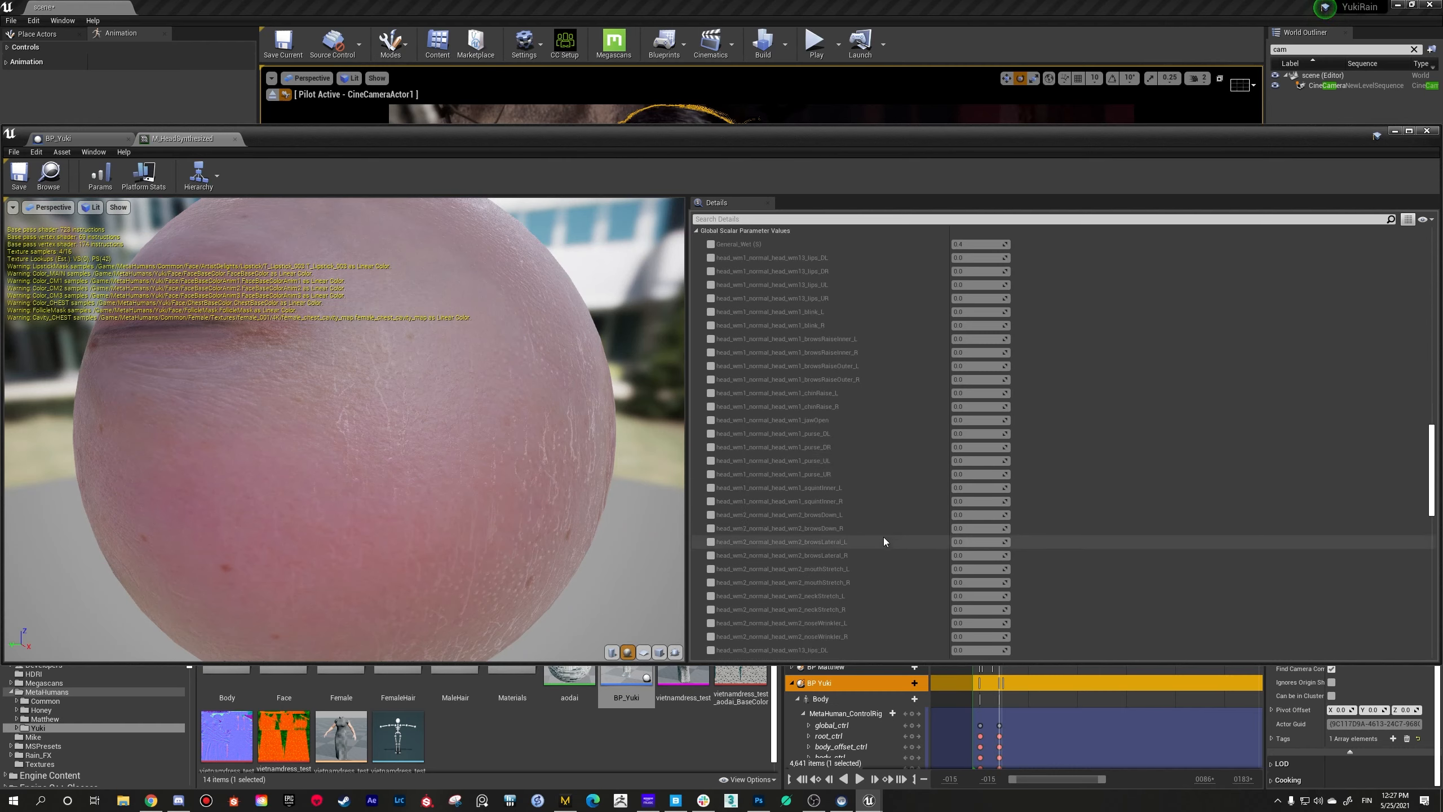
pyautogui.scroll(-15, 883, 539)
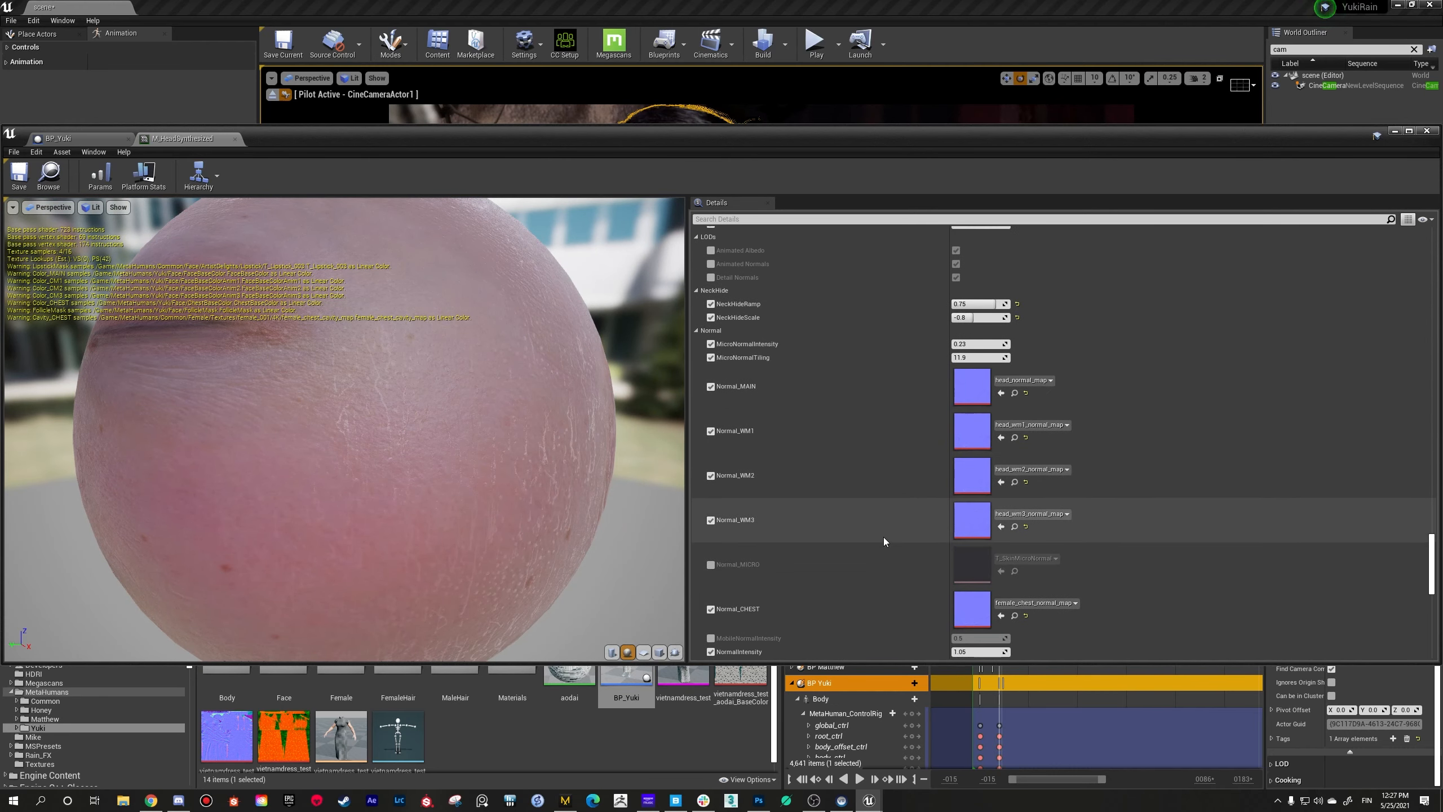
pyautogui.scroll(-15, 884, 537)
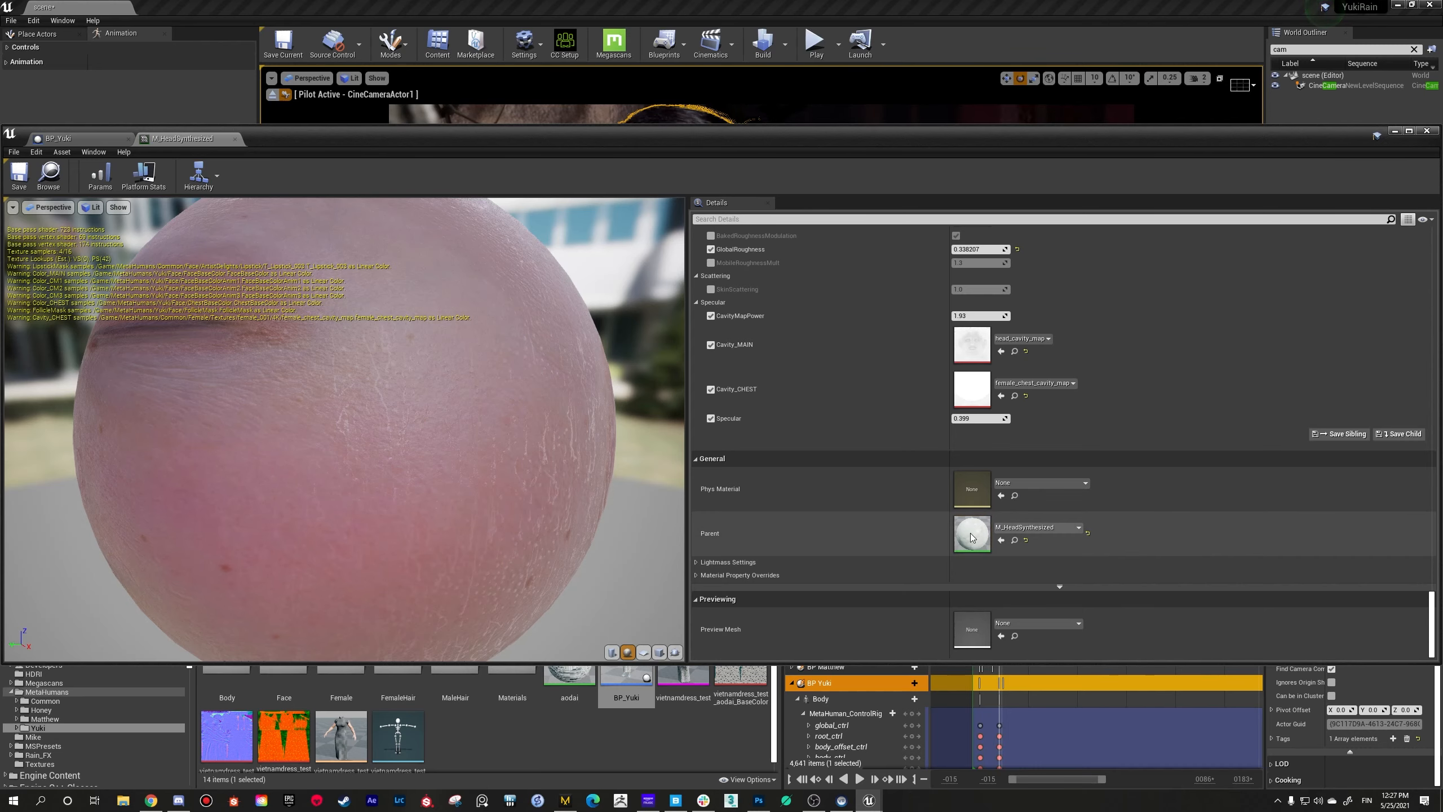
# Step: Open the parent M_HeadSynthesized instance and, through its own parent setting, open the M_Head base material
pyautogui.doubleClick(969, 536)
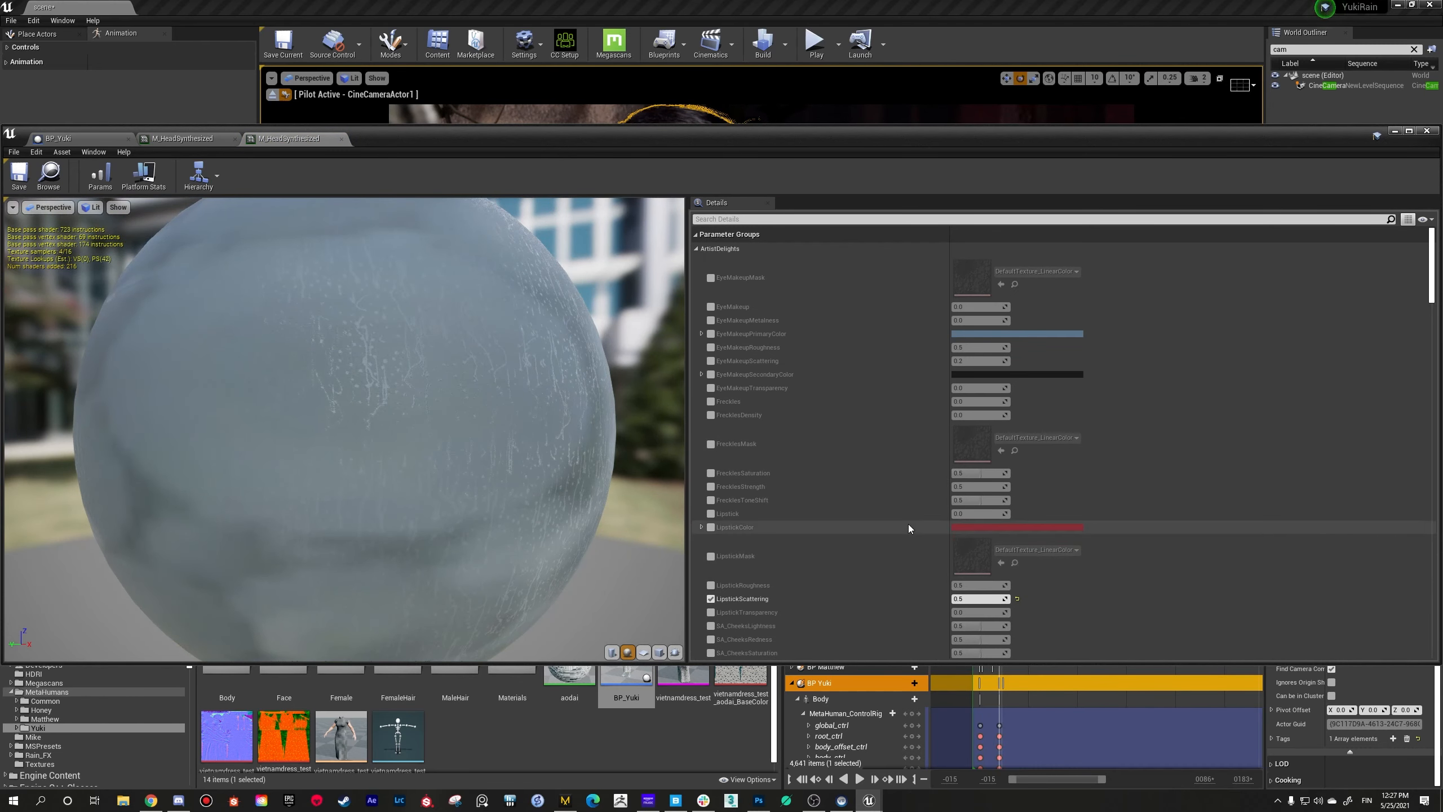
pyautogui.scroll(-8, 912, 526)
pyautogui.moveTo(1432, 340); pyautogui.dragTo(1433, 626)
pyautogui.scroll(-3, 1100, 587)
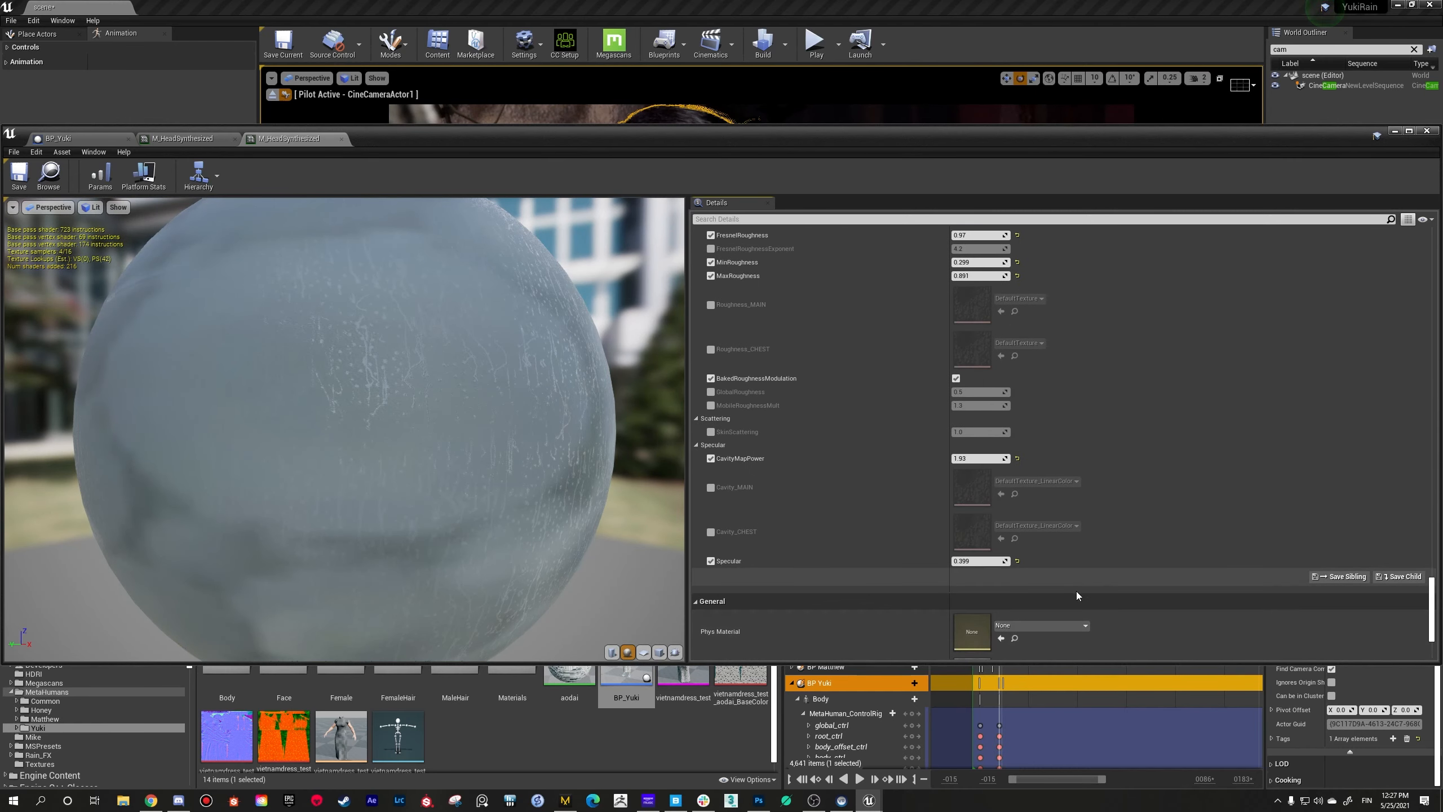
pyautogui.scroll(-2, 983, 552)
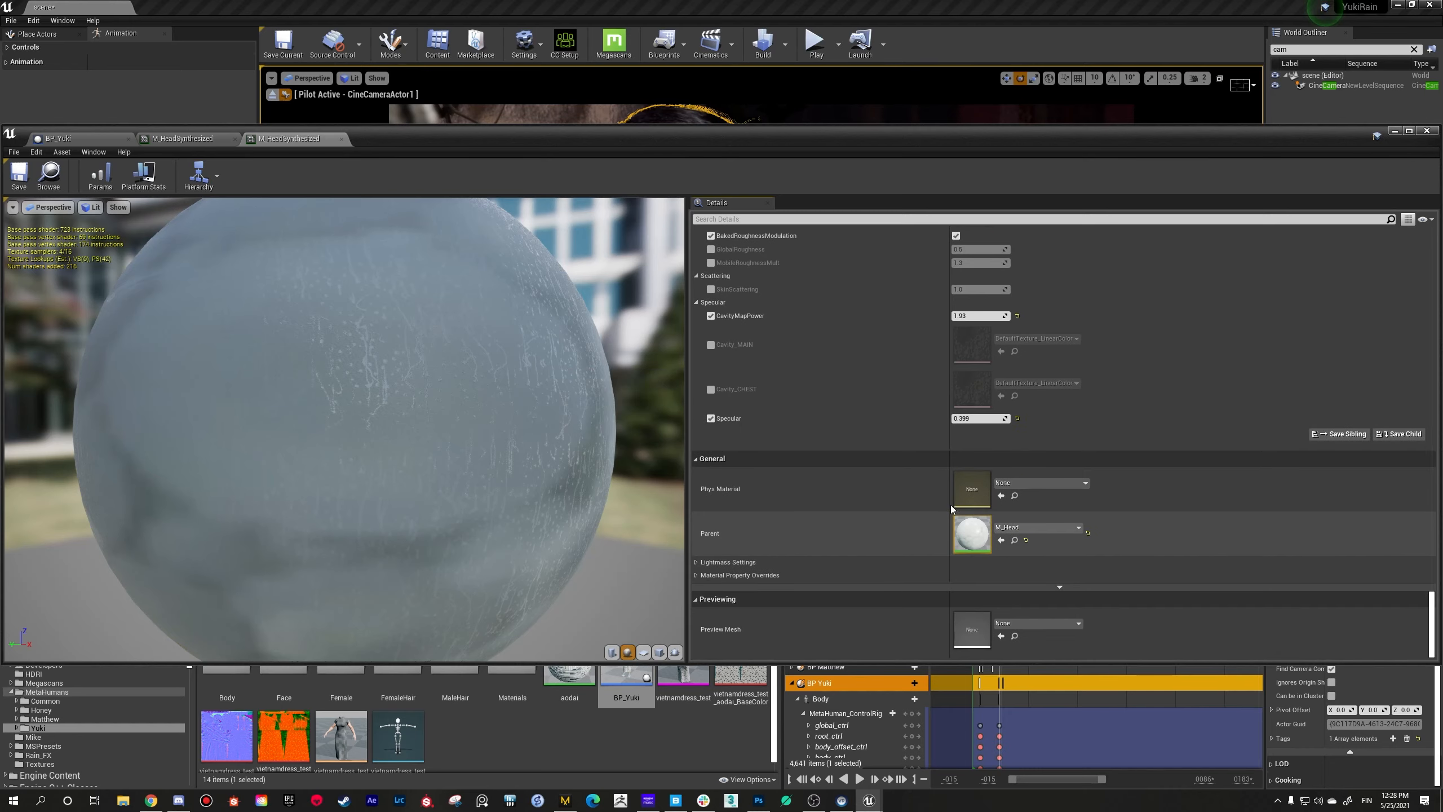
pyautogui.doubleClick(977, 538)
# Step: Inspect the MF_Drop_Static_OBJ_M function node in the M_Head graph and move the General_Wet (S) parameter node slightly away from it
pyautogui.moveTo(536, 375); pyautogui.dragTo(715, 449, button='right')
pyautogui.moveTo(687, 144); pyautogui.dragTo(774, 221)
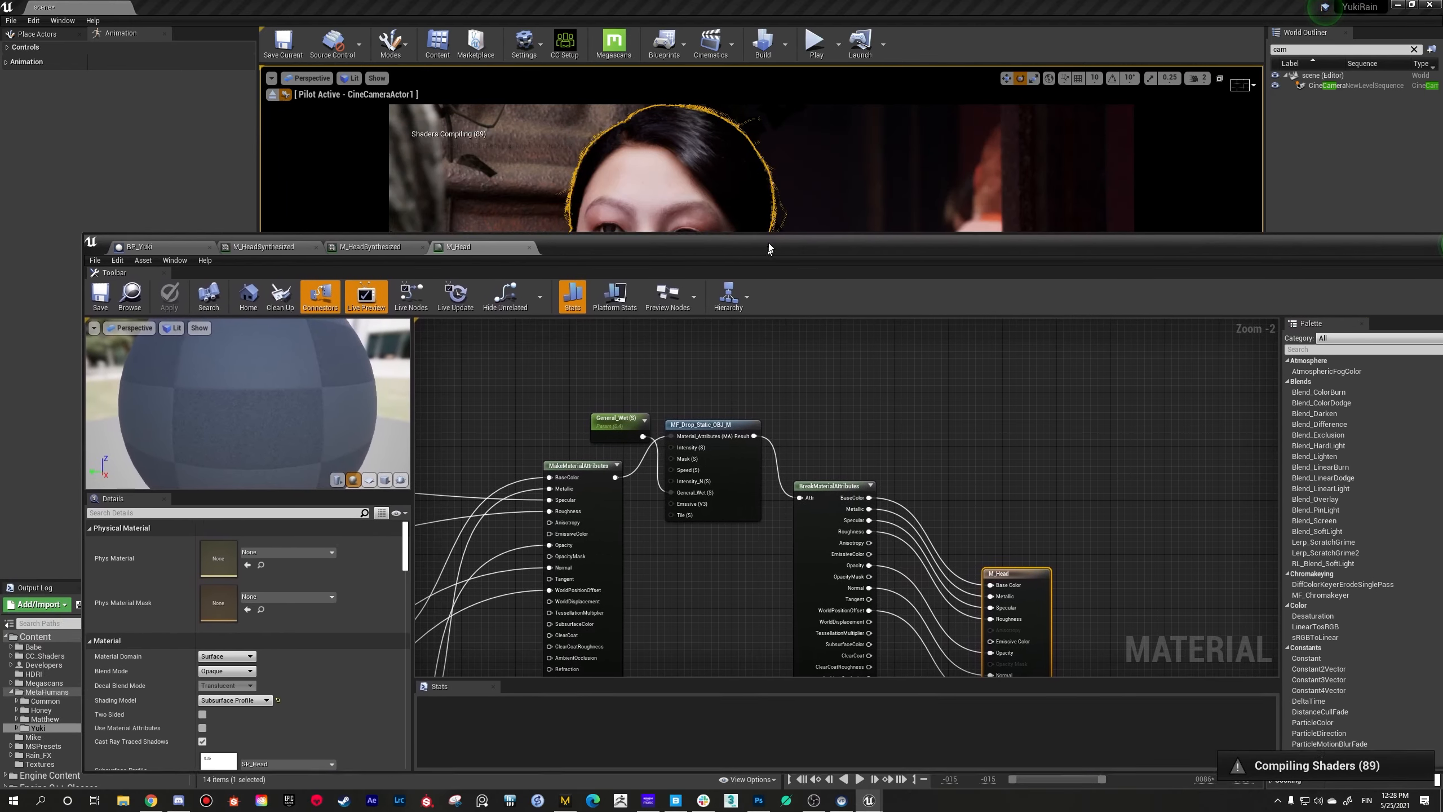
pyautogui.scroll(2, 760, 307)
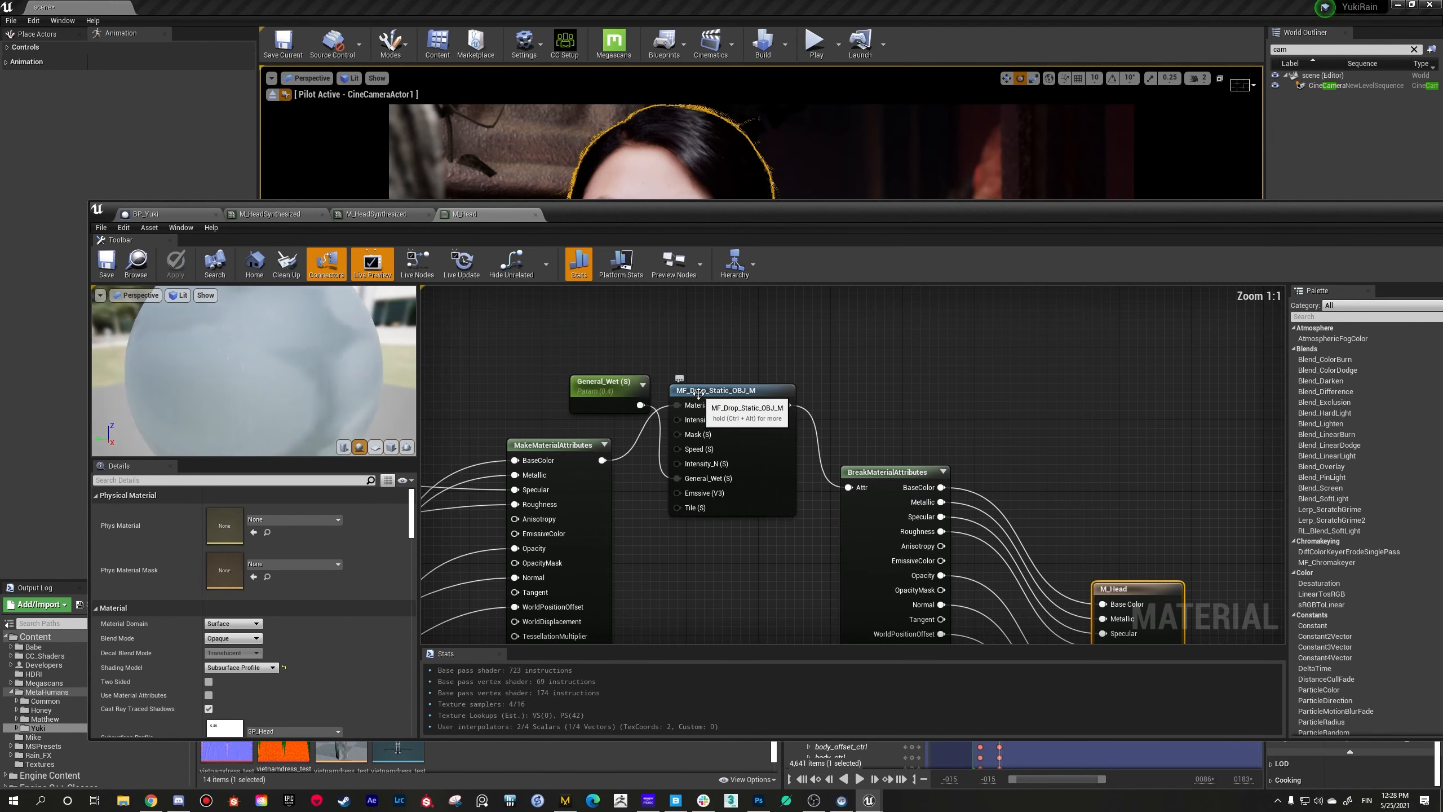
pyautogui.click(710, 390)
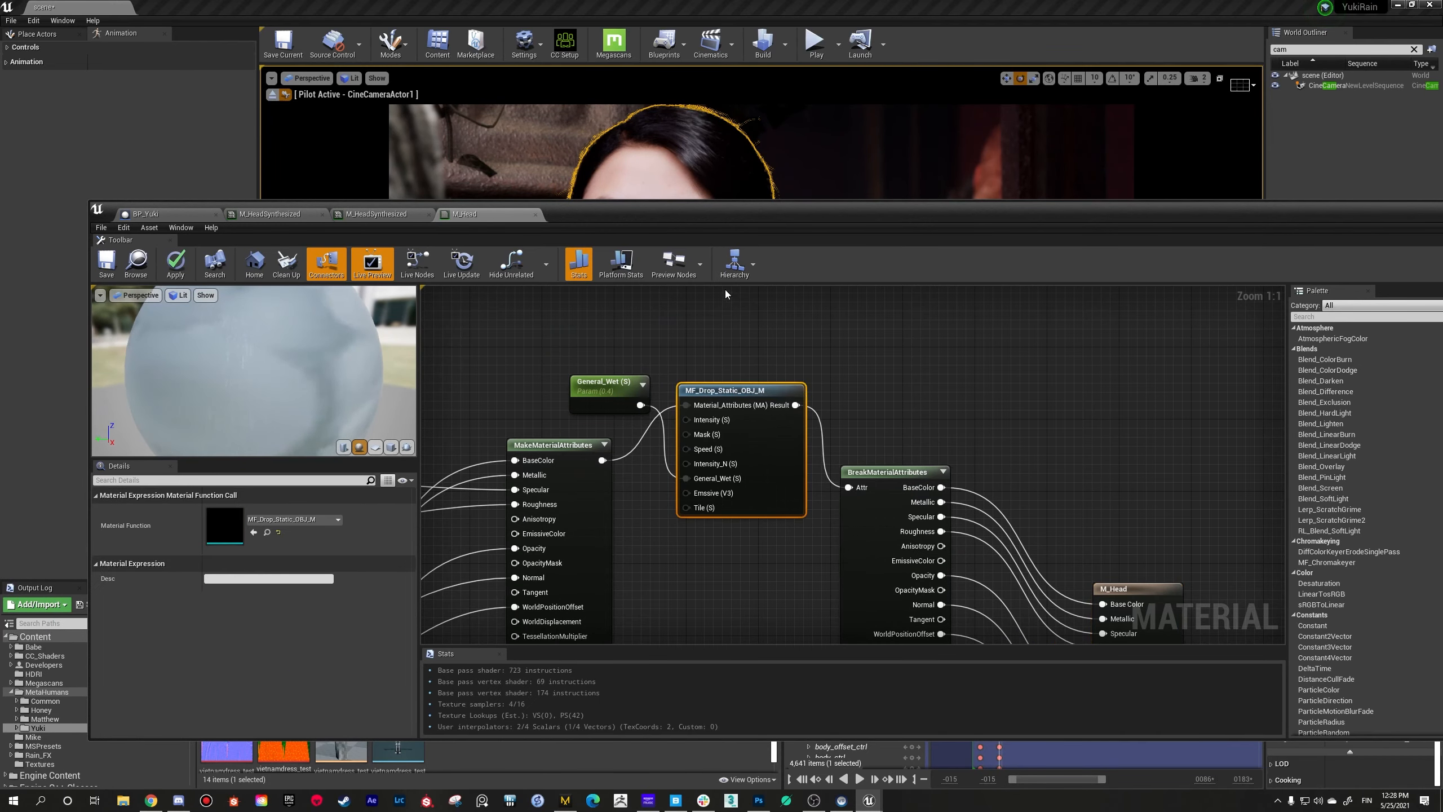
pyautogui.moveTo(667, 217); pyautogui.dragTo(726, 102)
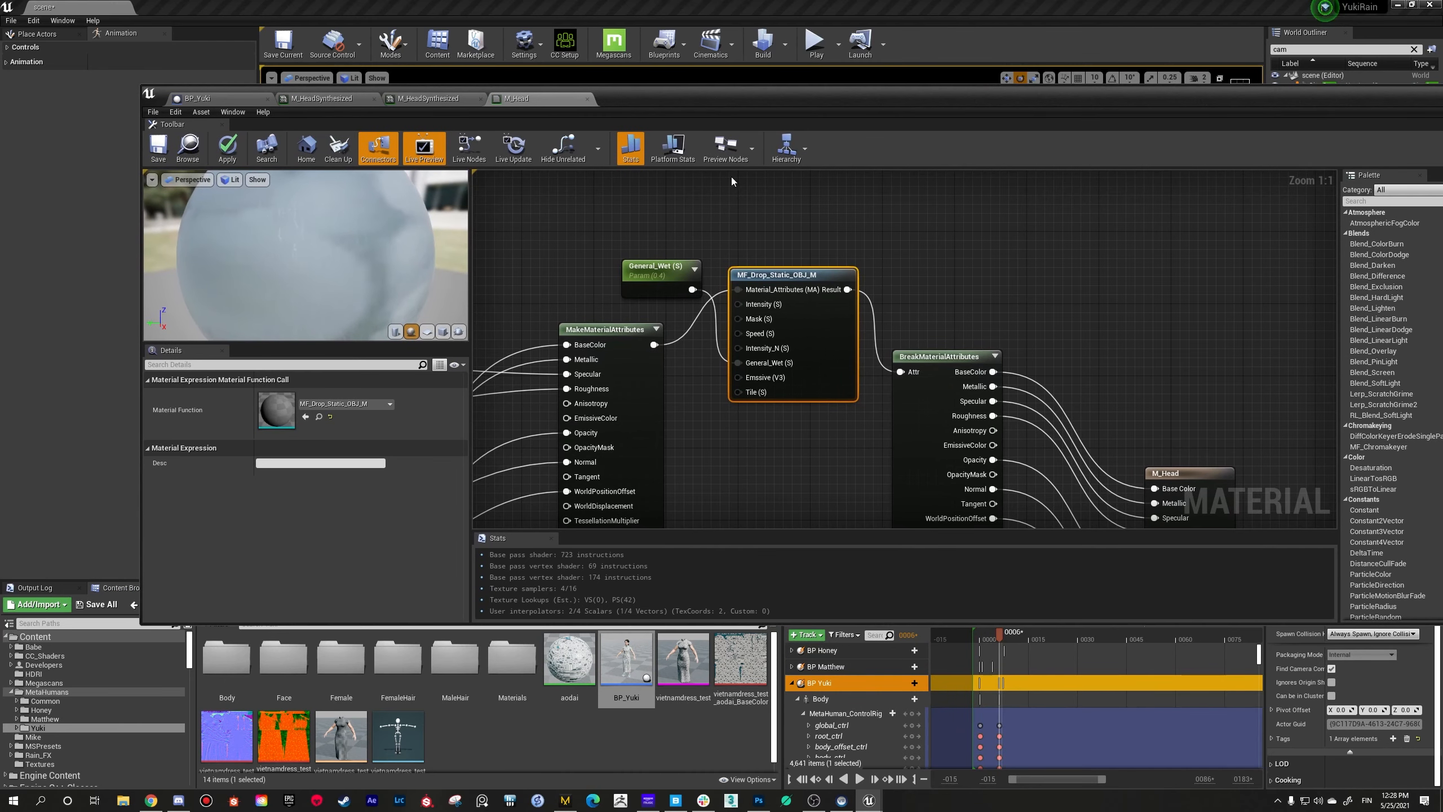
pyautogui.click(732, 255)
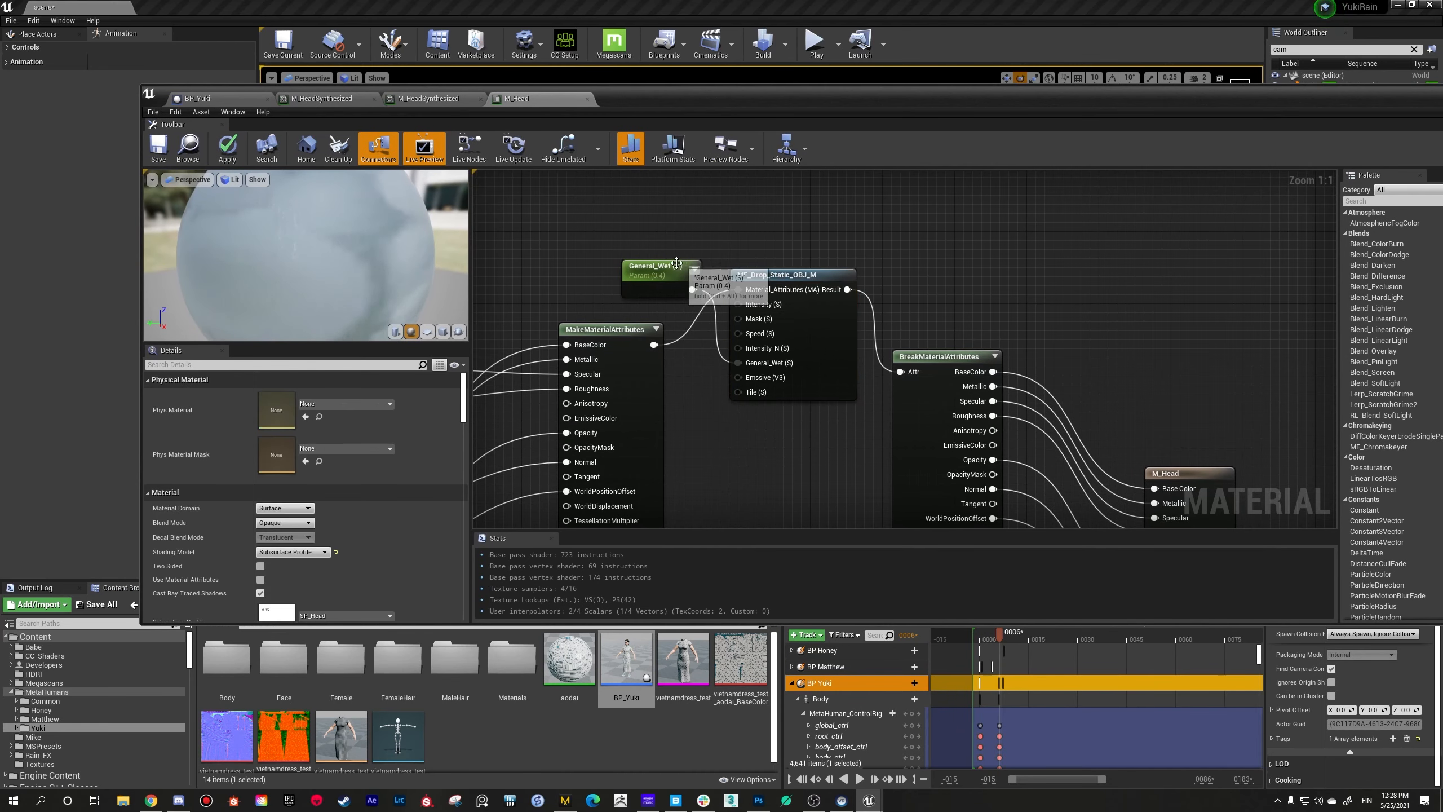
pyautogui.moveTo(667, 268); pyautogui.dragTo(649, 267)
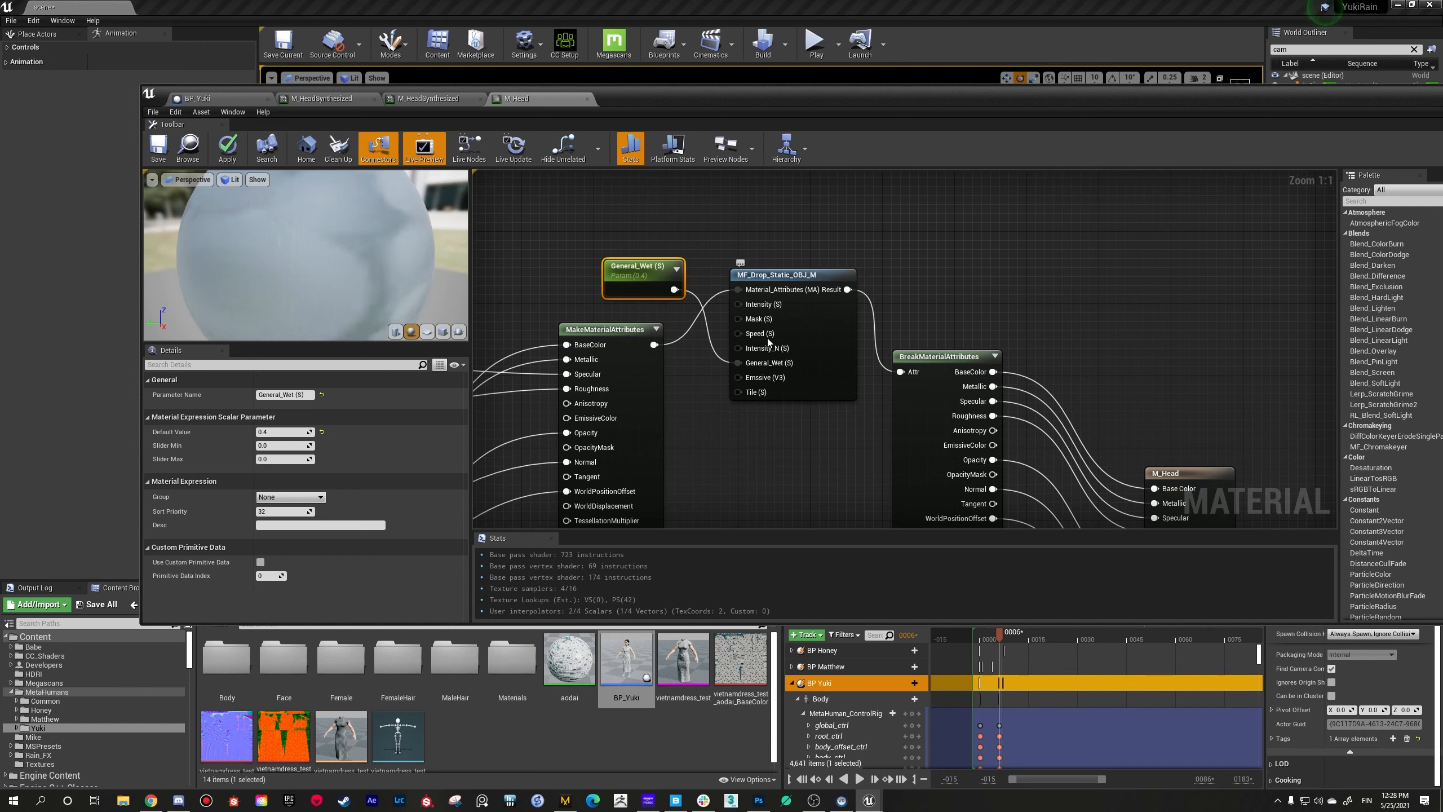
# Step: Promote the Tile (S) input of MF_Drop_Static_OBJ_M to a parameter named Size and save the M_Head material
pyautogui.rightClick(746, 393)
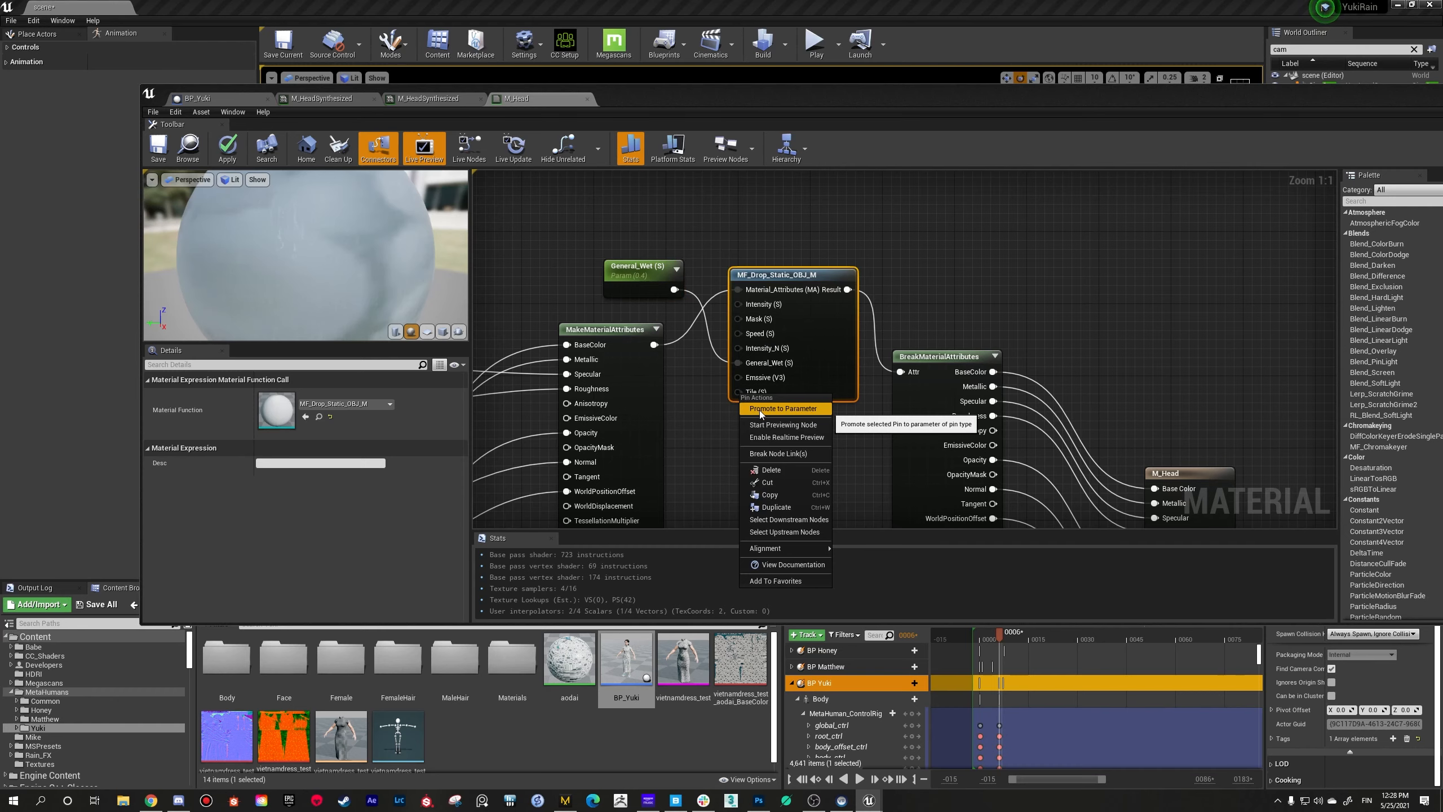
pyautogui.click(761, 408)
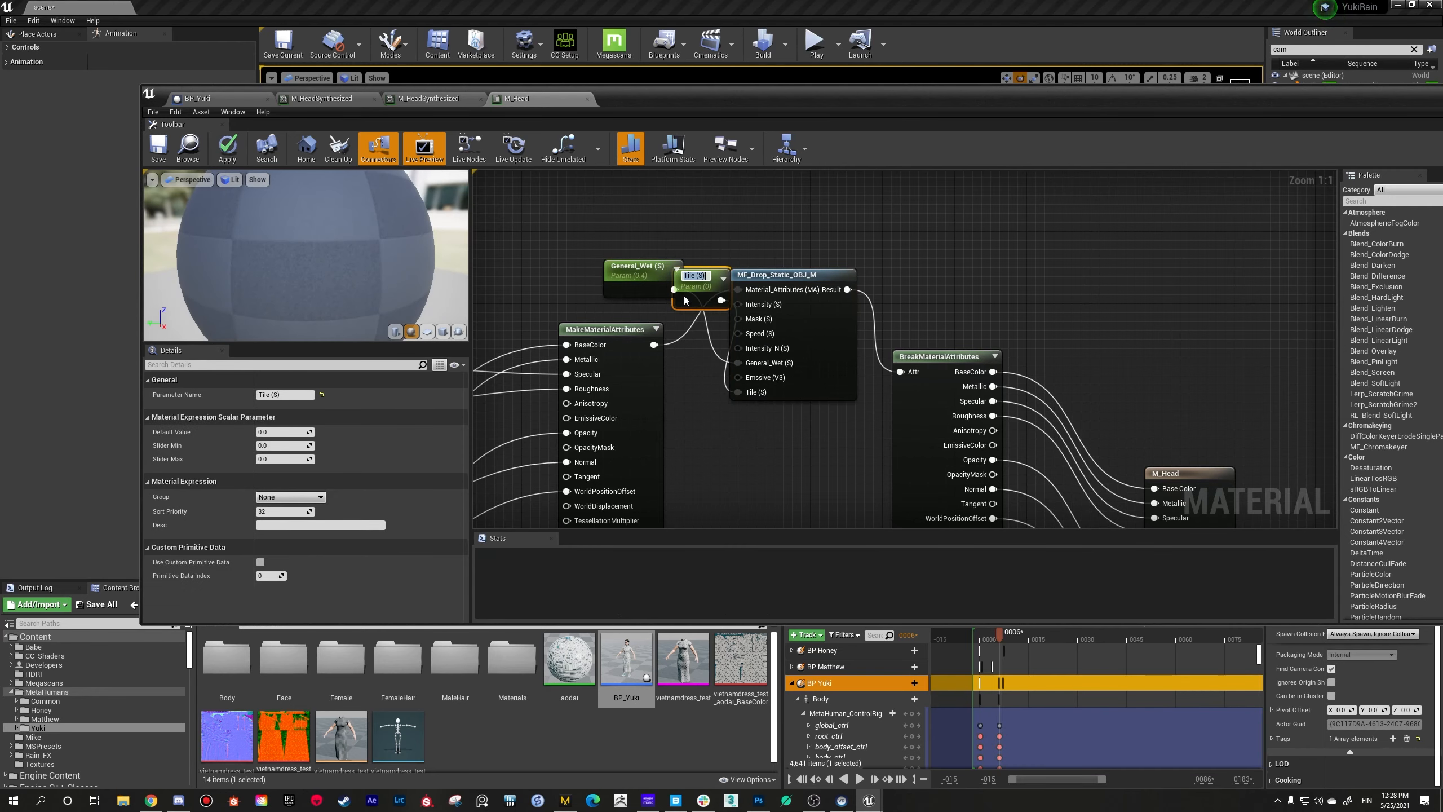
pyautogui.write('Size')
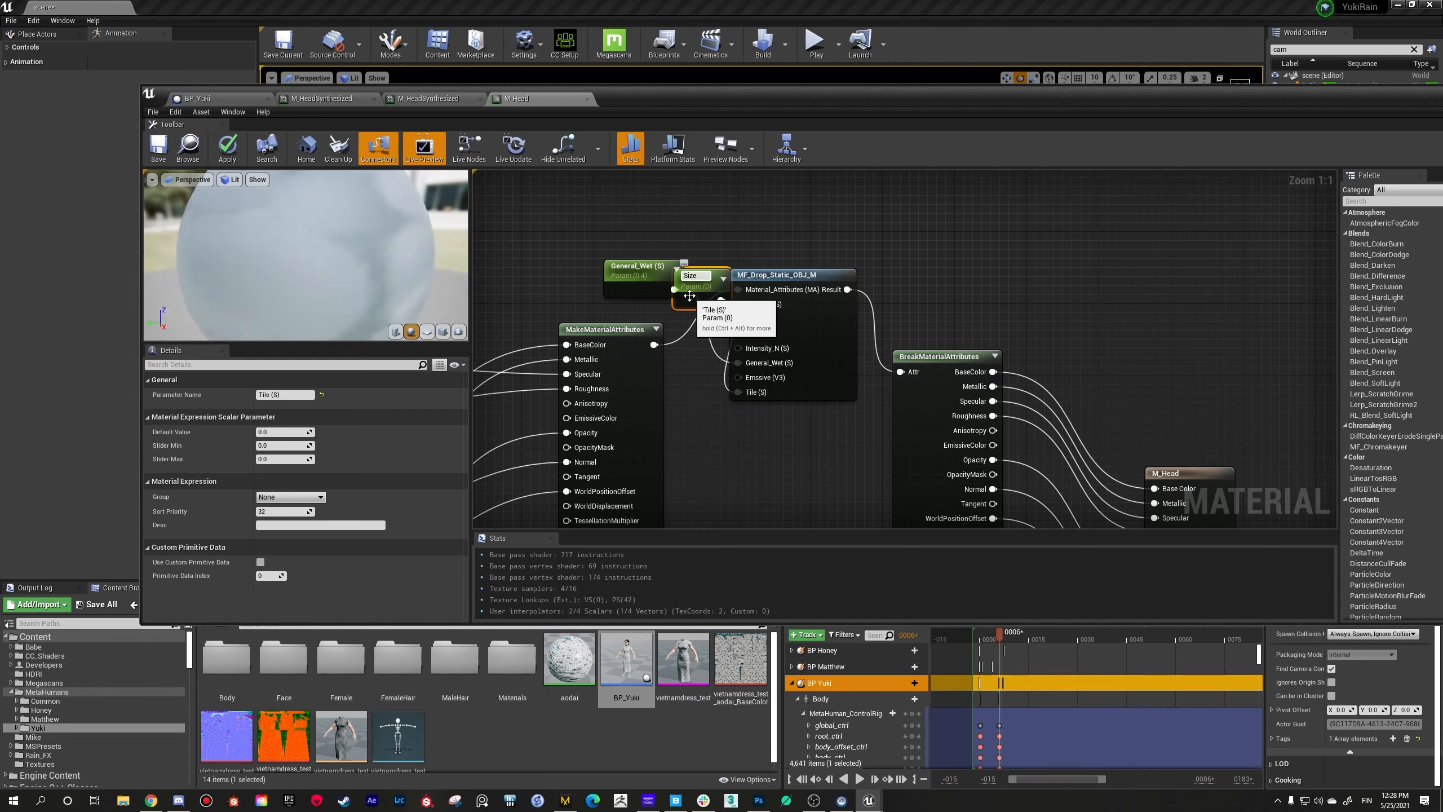
pyautogui.press('Return')
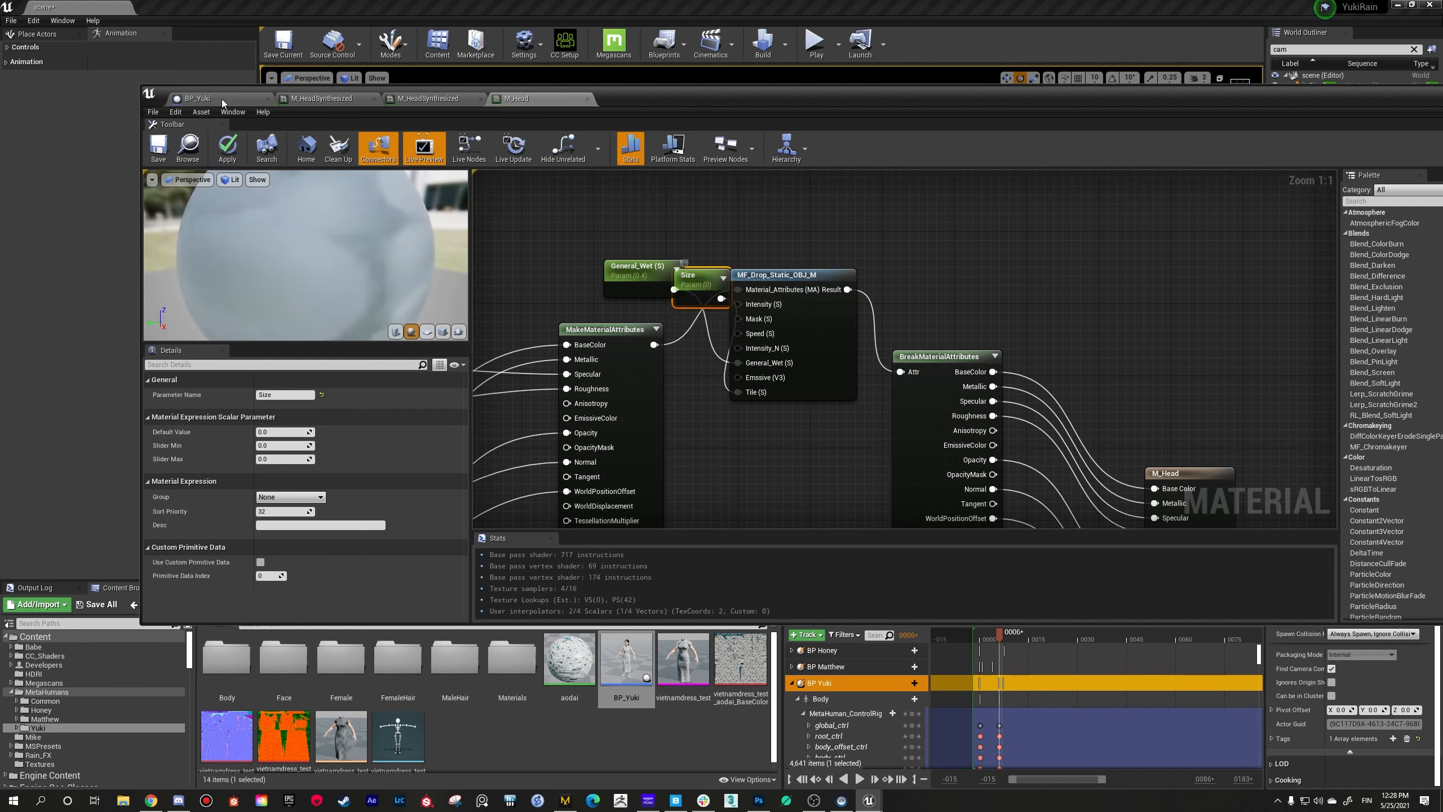
pyautogui.click(158, 147)
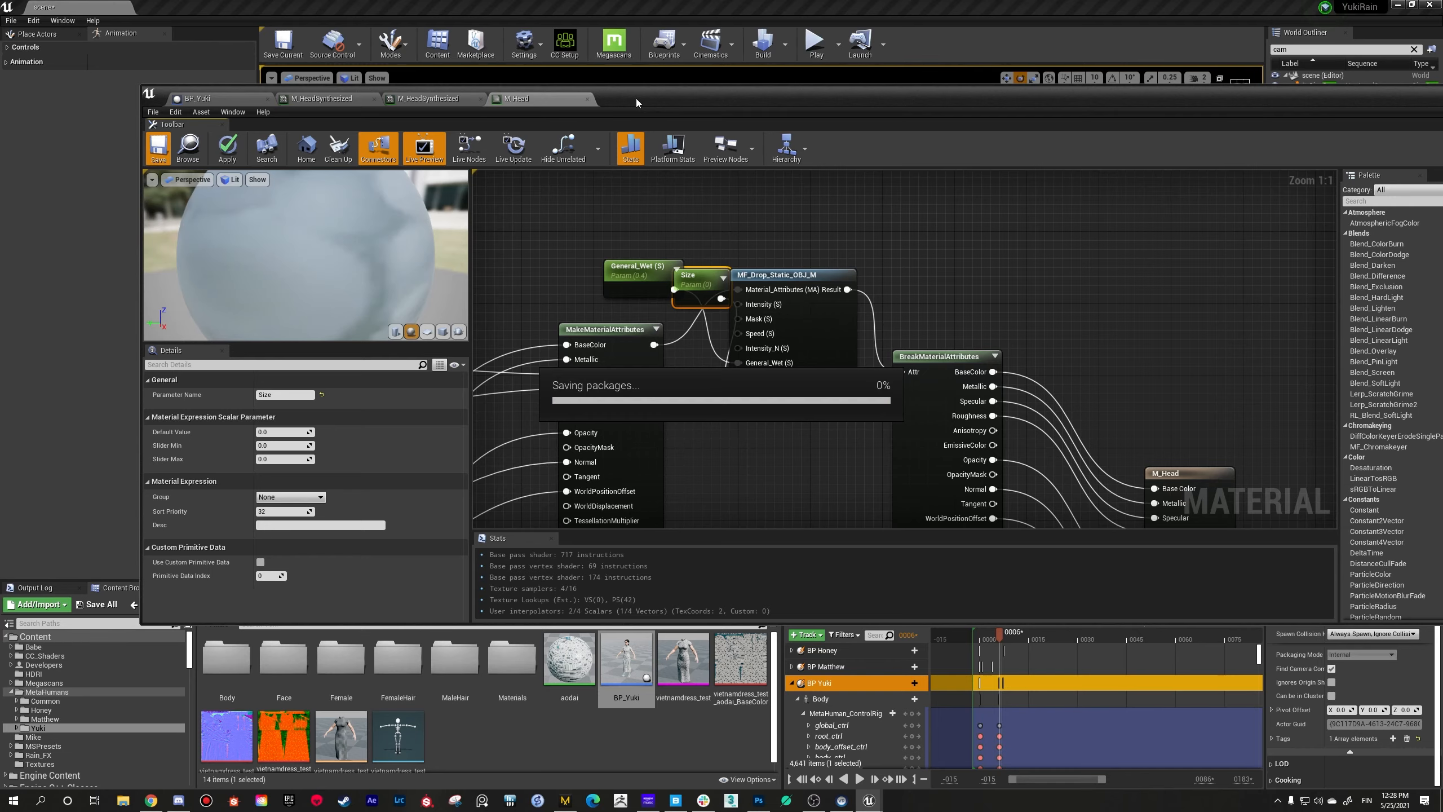
# Step: Switch to the BP_Yuki blueprint and reposition the editor window so the woman's face stays visible in the viewport
pyautogui.click(219, 100)
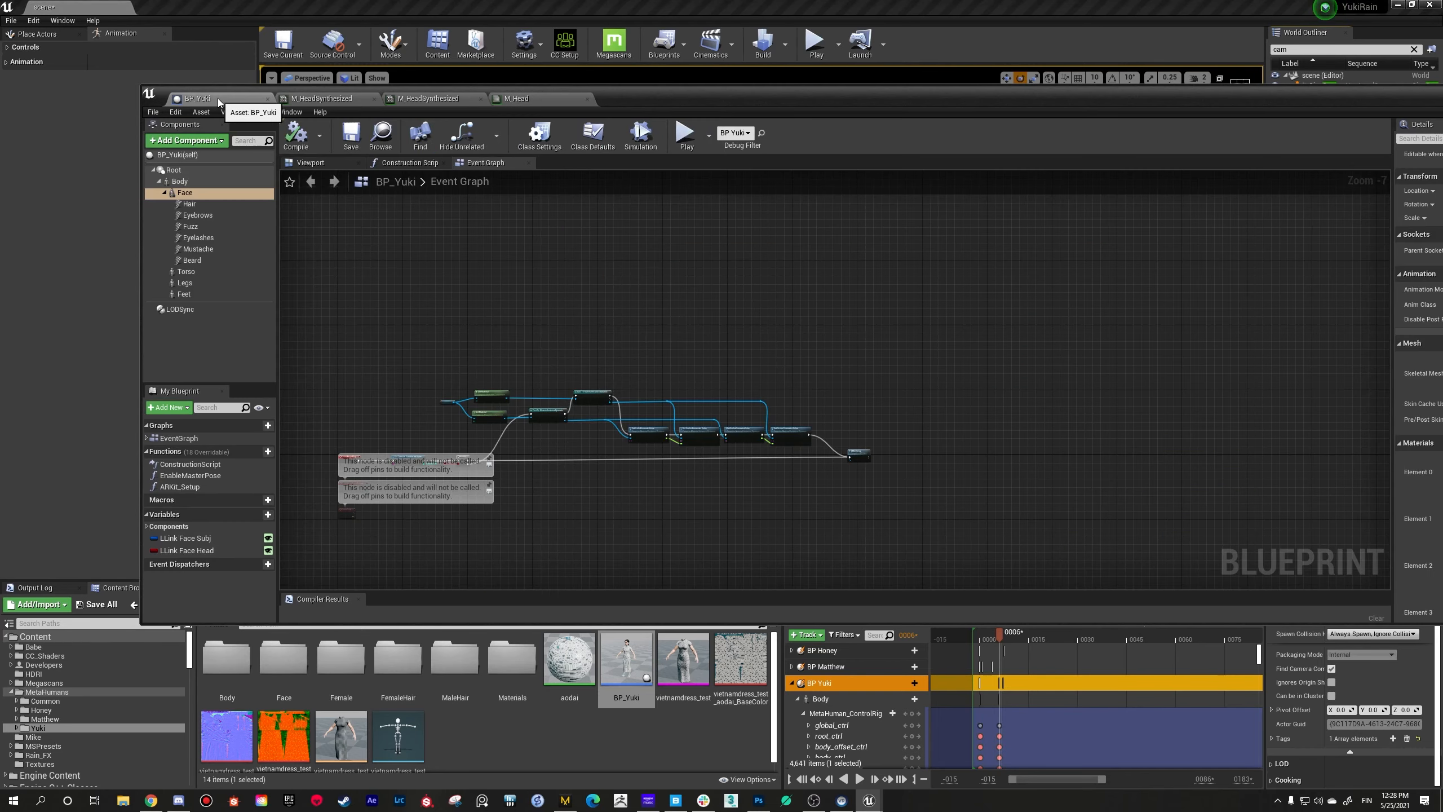
pyautogui.moveTo(806, 99); pyautogui.dragTo(541, 470)
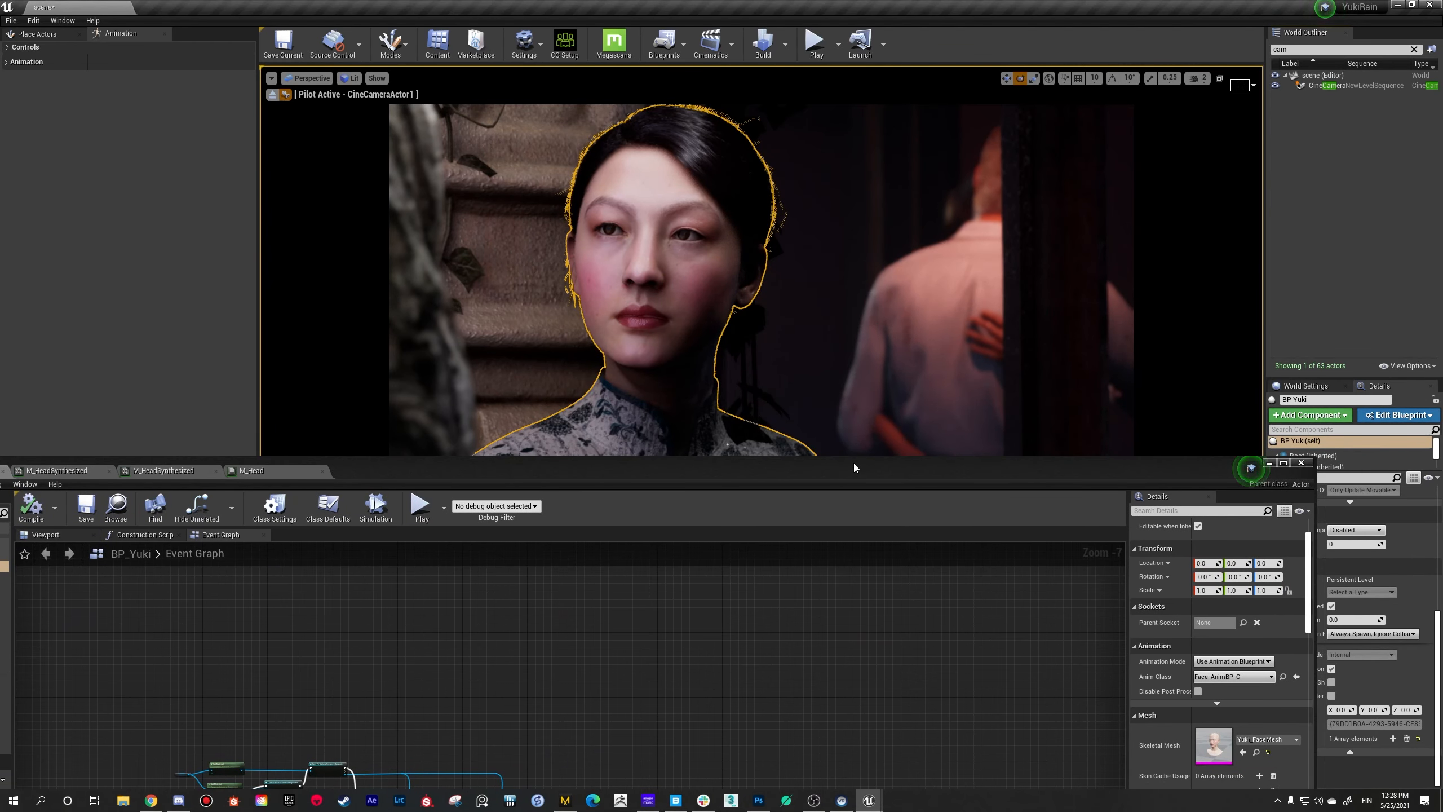
pyautogui.moveTo(854, 463); pyautogui.dragTo(552, 506)
pyautogui.moveTo(843, 521); pyautogui.dragTo(1230, 359)
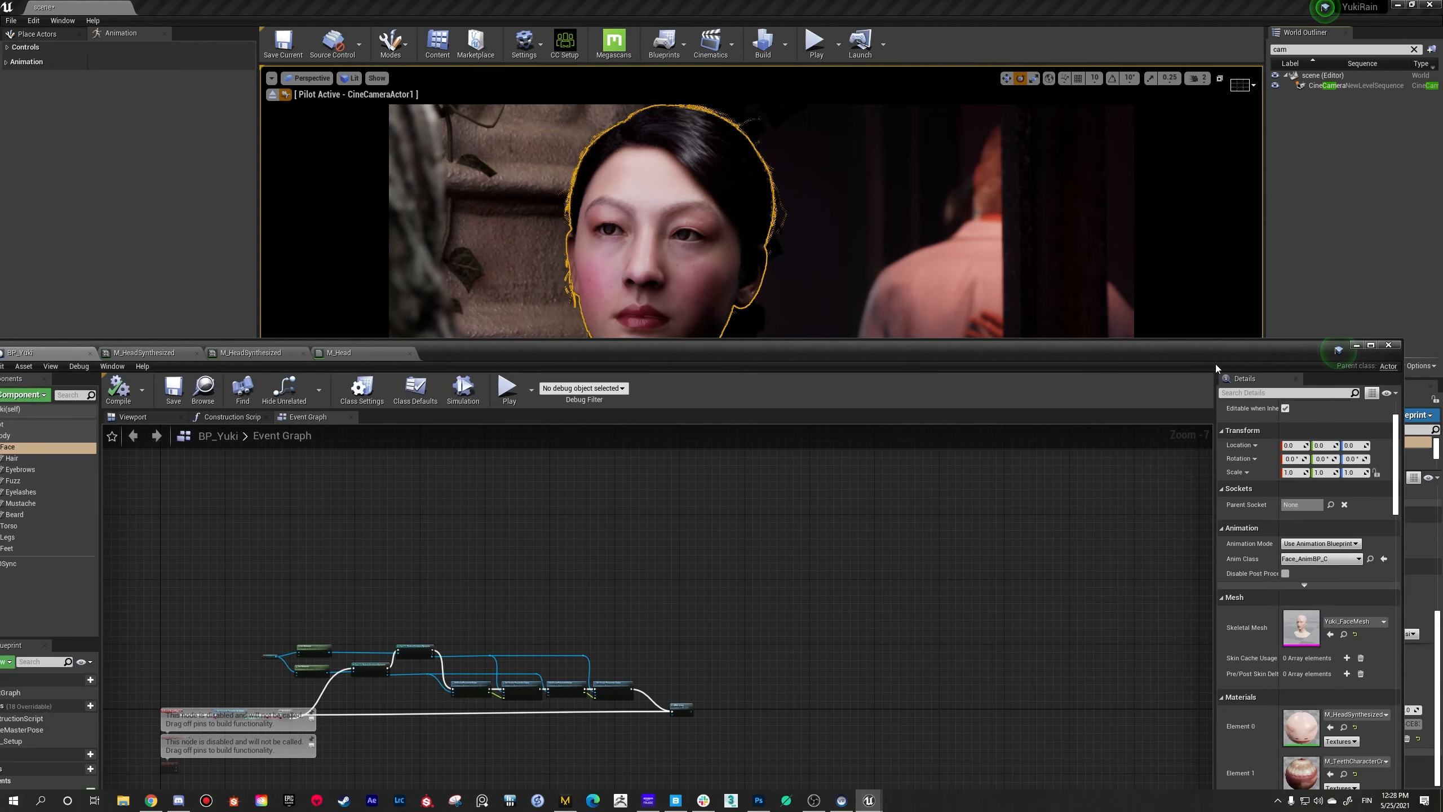
# Step: Enable the override of the General_Wet (S) scalar parameter in the parent M_HeadSynthesized instance
pyautogui.click(254, 352)
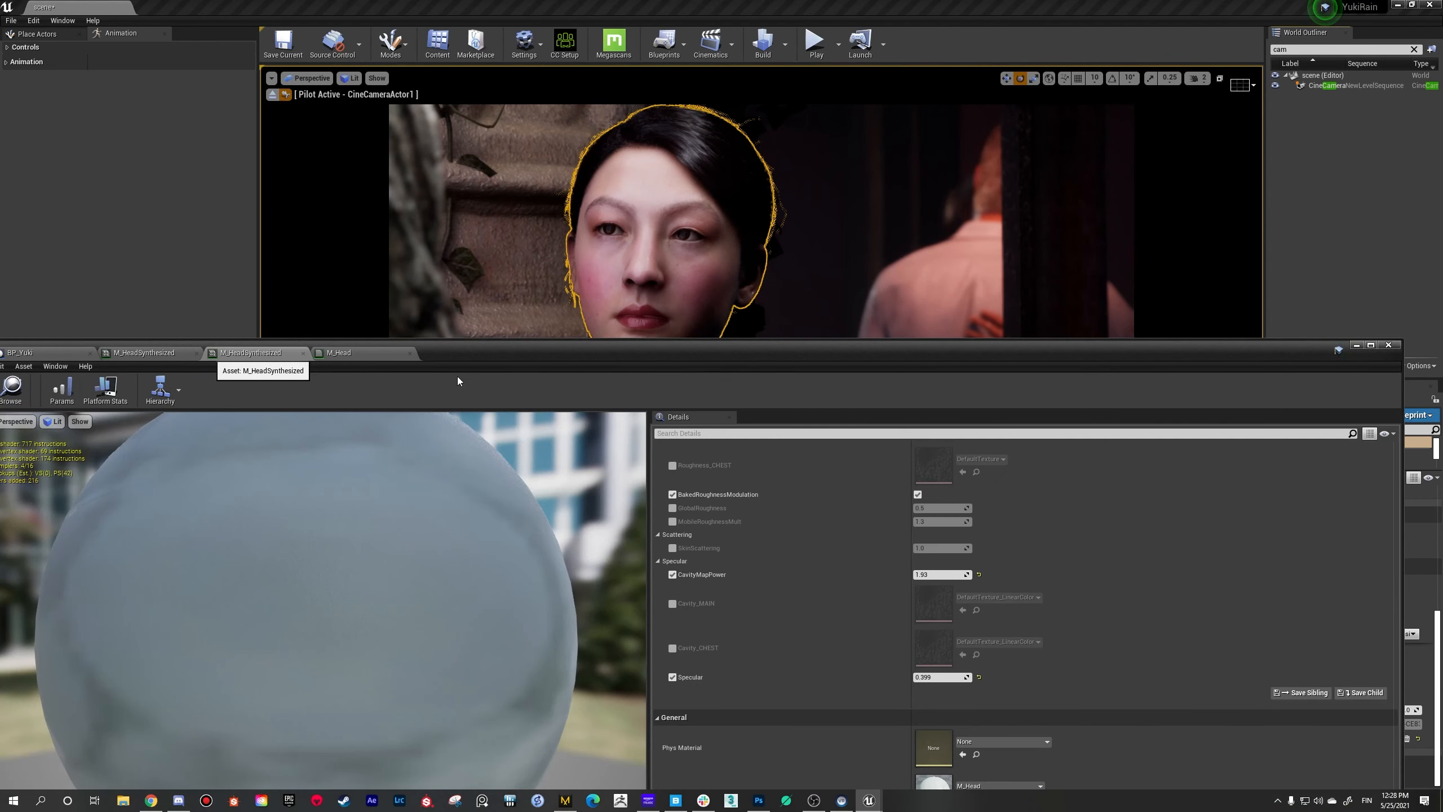
pyautogui.scroll(-1, 788, 602)
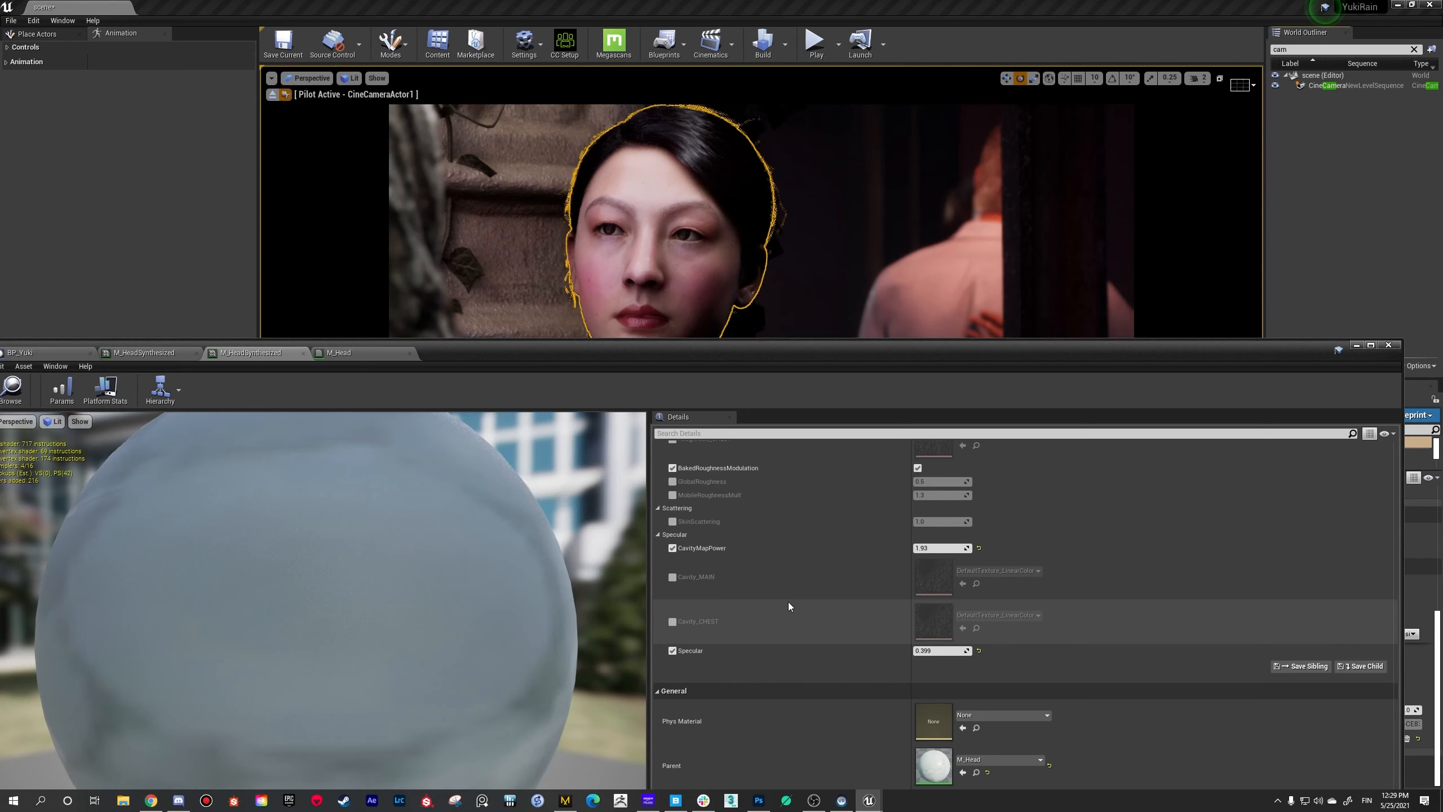
pyautogui.scroll(10, 788, 603)
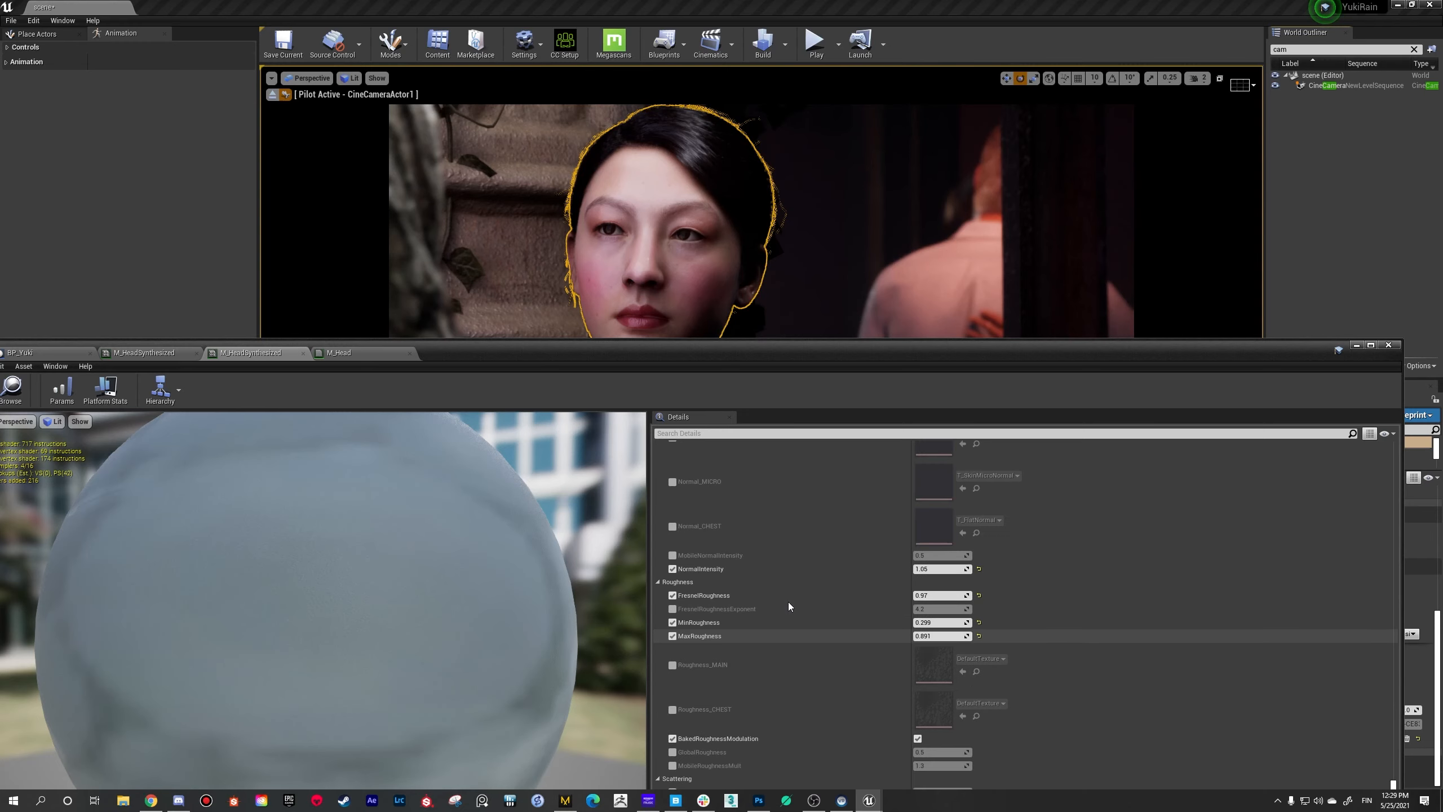
pyautogui.scroll(12, 788, 602)
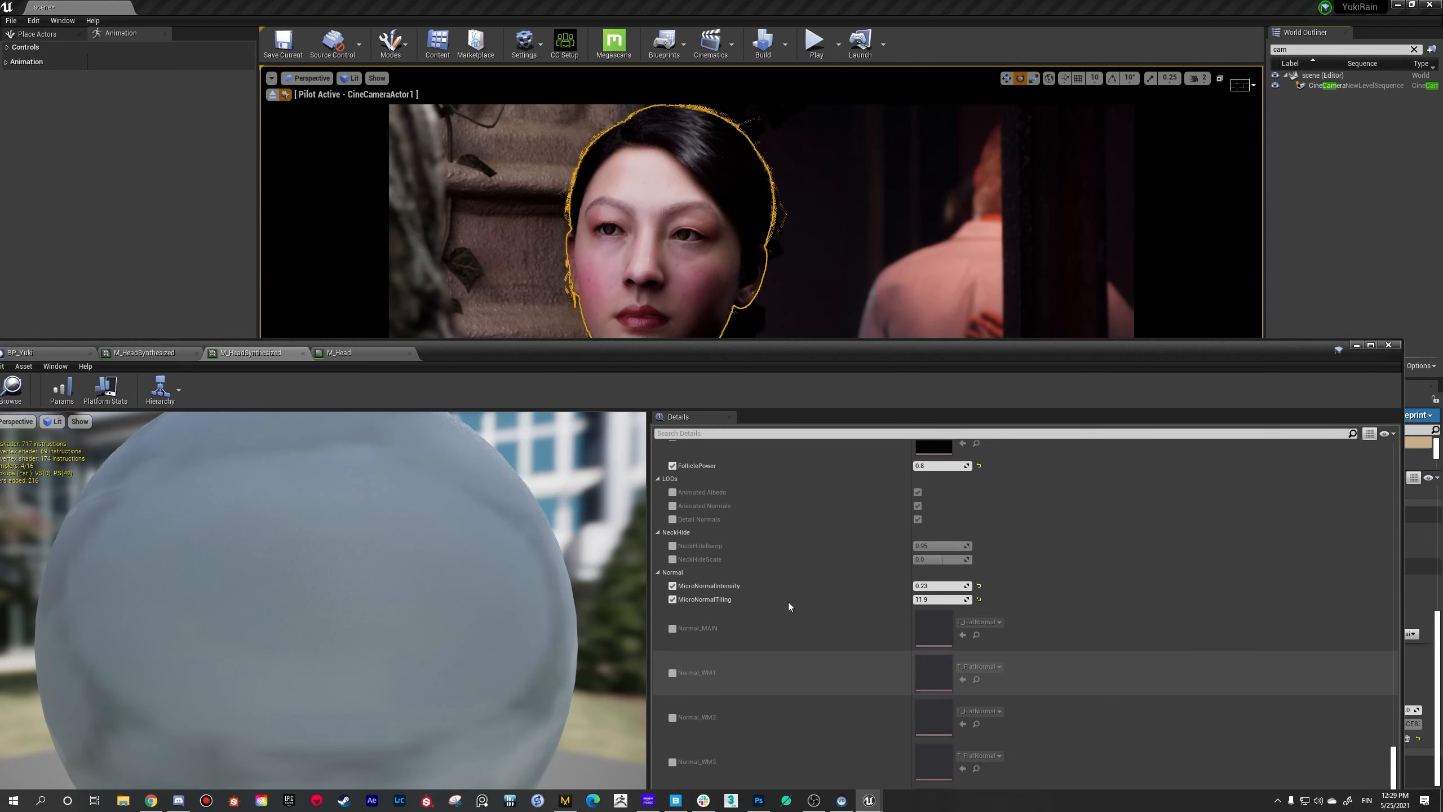
pyautogui.moveTo(1393, 757); pyautogui.dragTo(1371, 656)
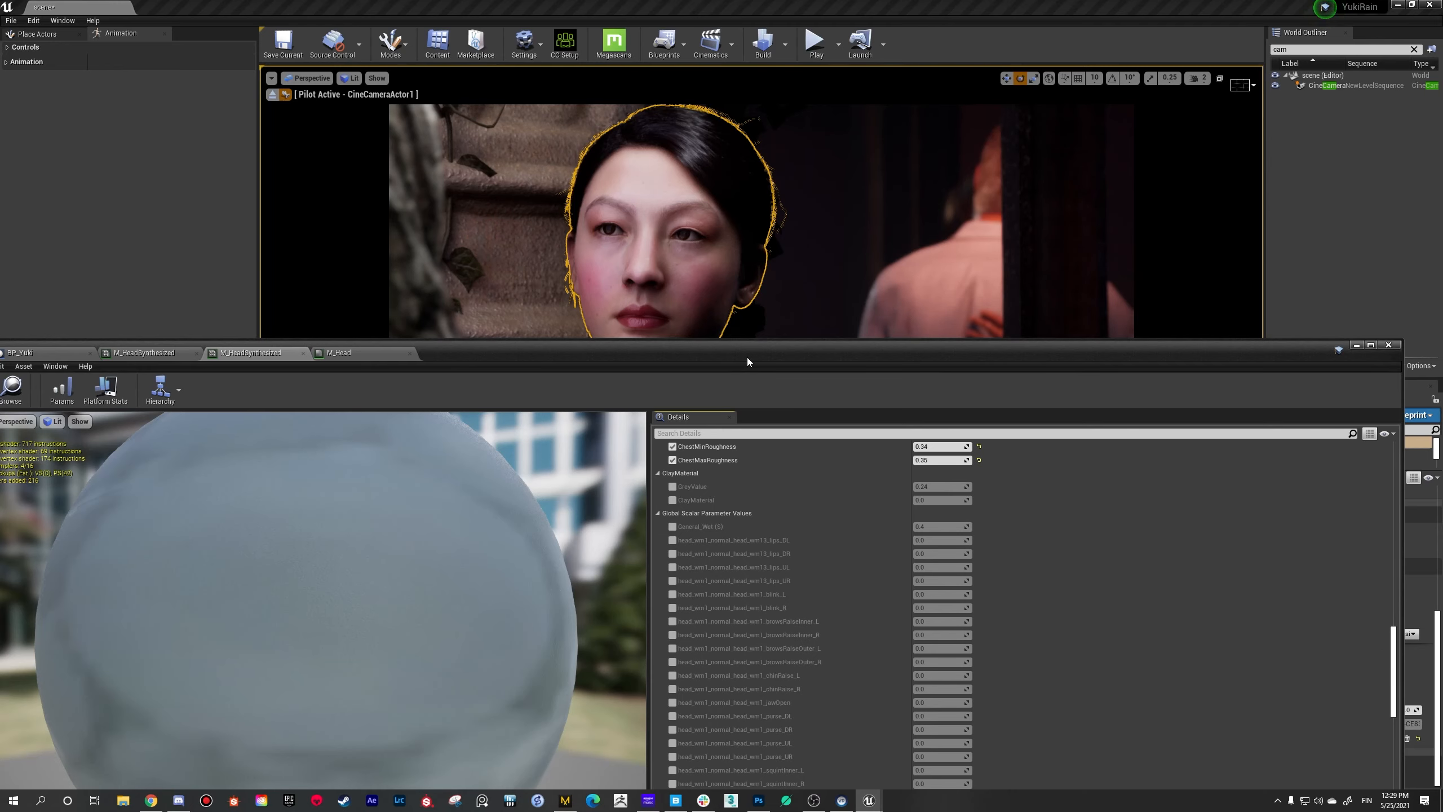
pyautogui.moveTo(747, 357); pyautogui.dragTo(783, 245)
pyautogui.click(710, 416)
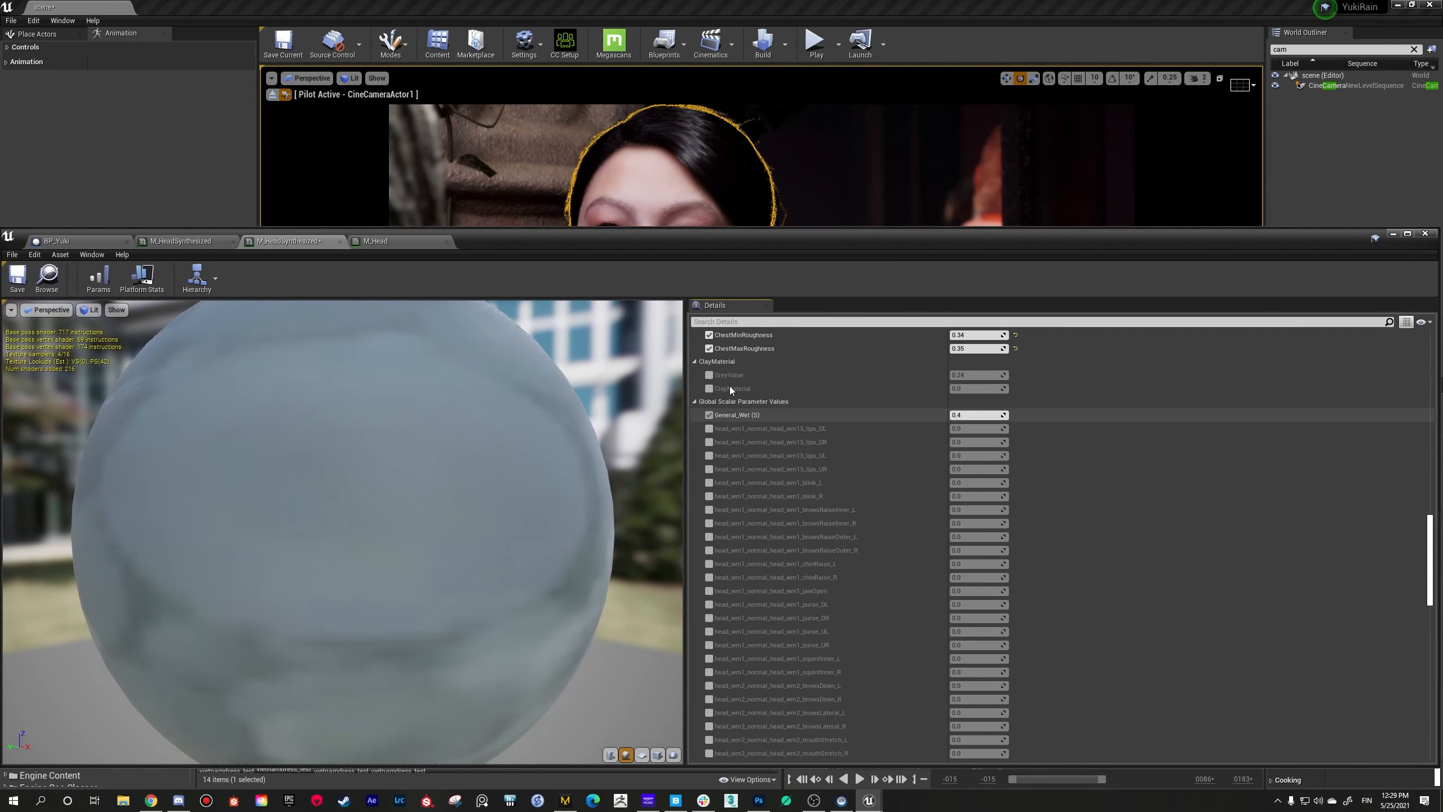
# Step: Enable the Size parameter override in the same instance, set it to 2, and uncover the woman's face in the viewport
pyautogui.moveTo(793, 246); pyautogui.dragTo(747, 296)
pyautogui.scroll(-10, 749, 561)
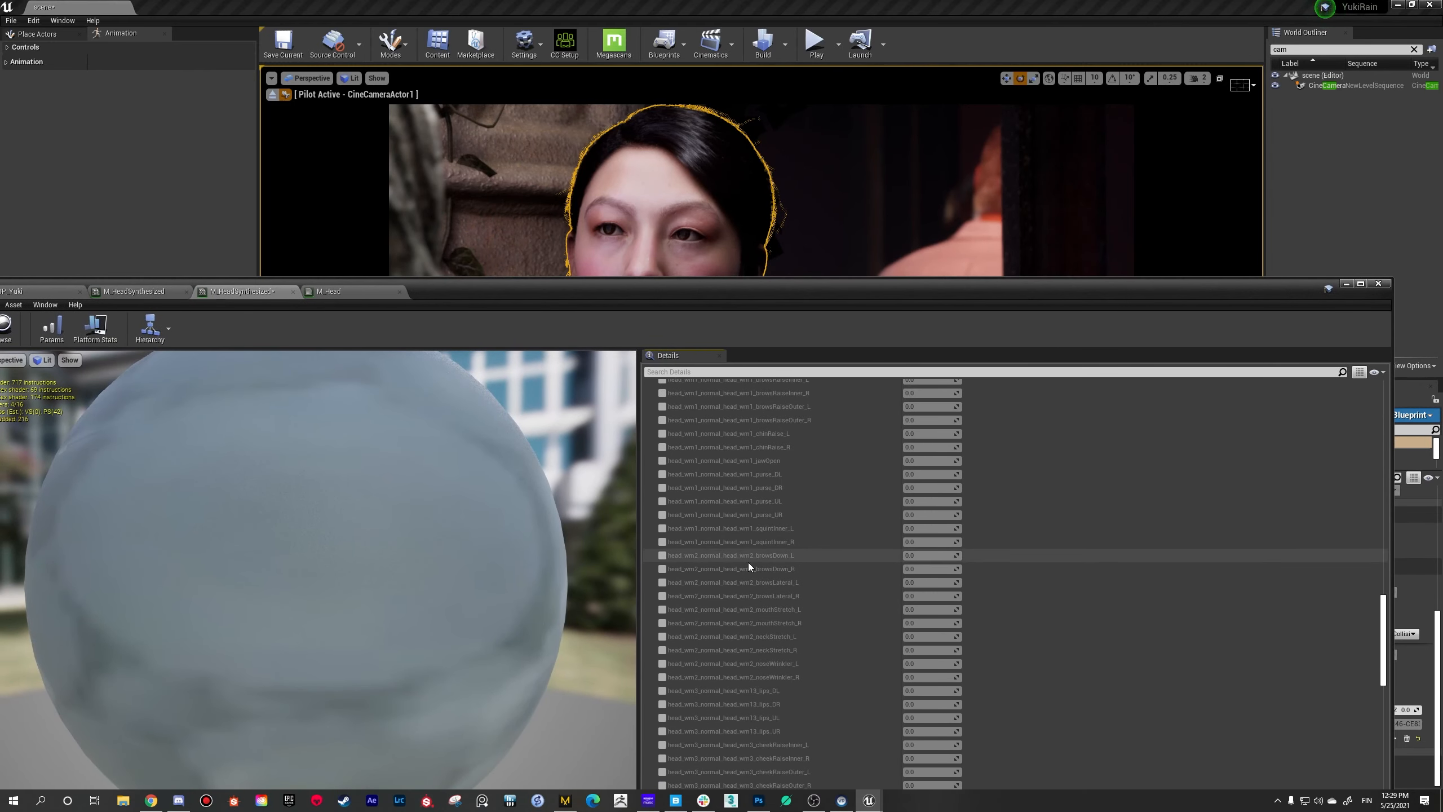
pyautogui.click(662, 673)
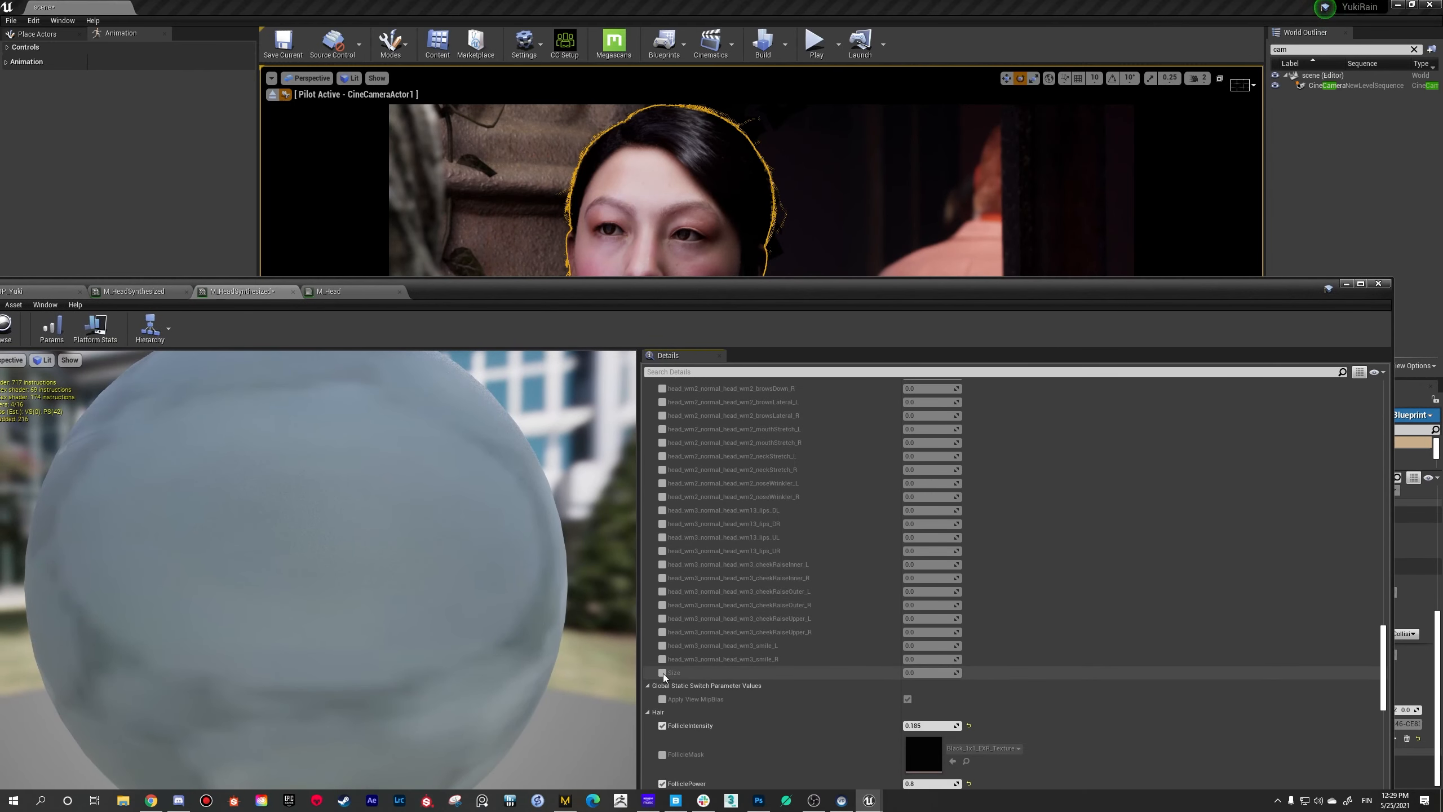
pyautogui.moveTo(839, 308); pyautogui.dragTo(806, 383)
pyautogui.write('2')
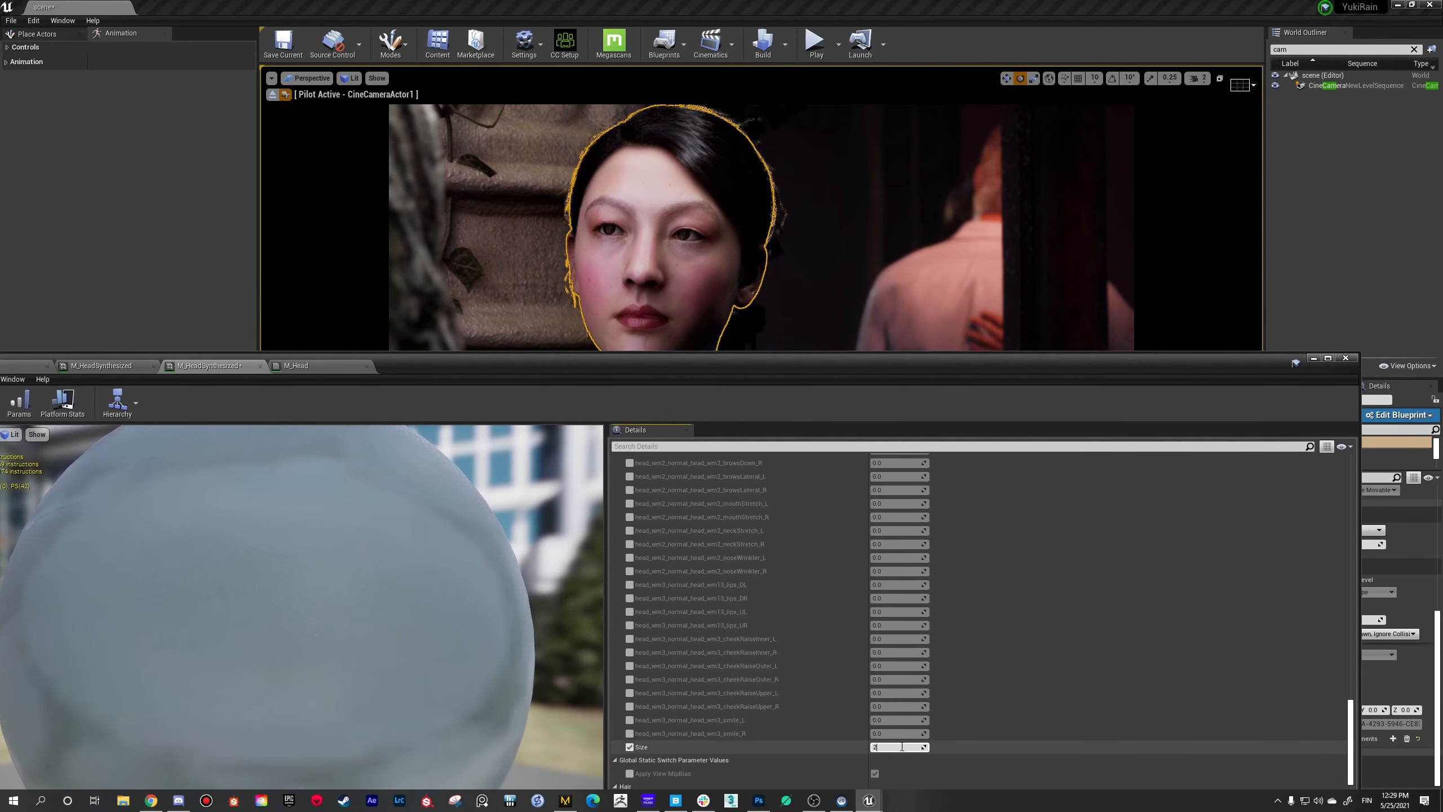
pyautogui.moveTo(740, 368); pyautogui.dragTo(731, 423)
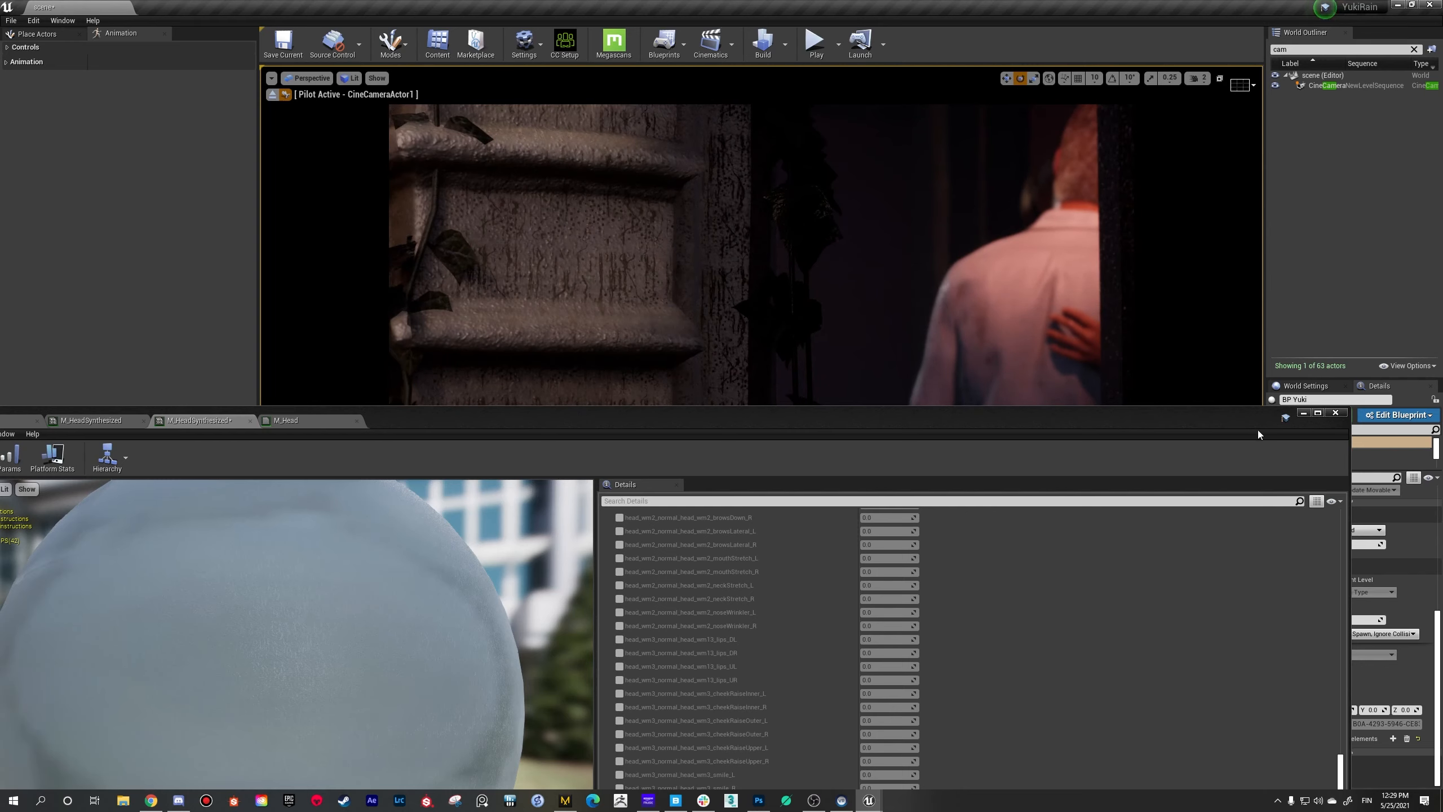
# Step: Minimize the material editor and scrub the level sequence to frame 5 and back to frame 6 to refresh the woman
pyautogui.moveTo(1248, 420); pyautogui.dragTo(1184, 370)
pyautogui.click(1238, 363)
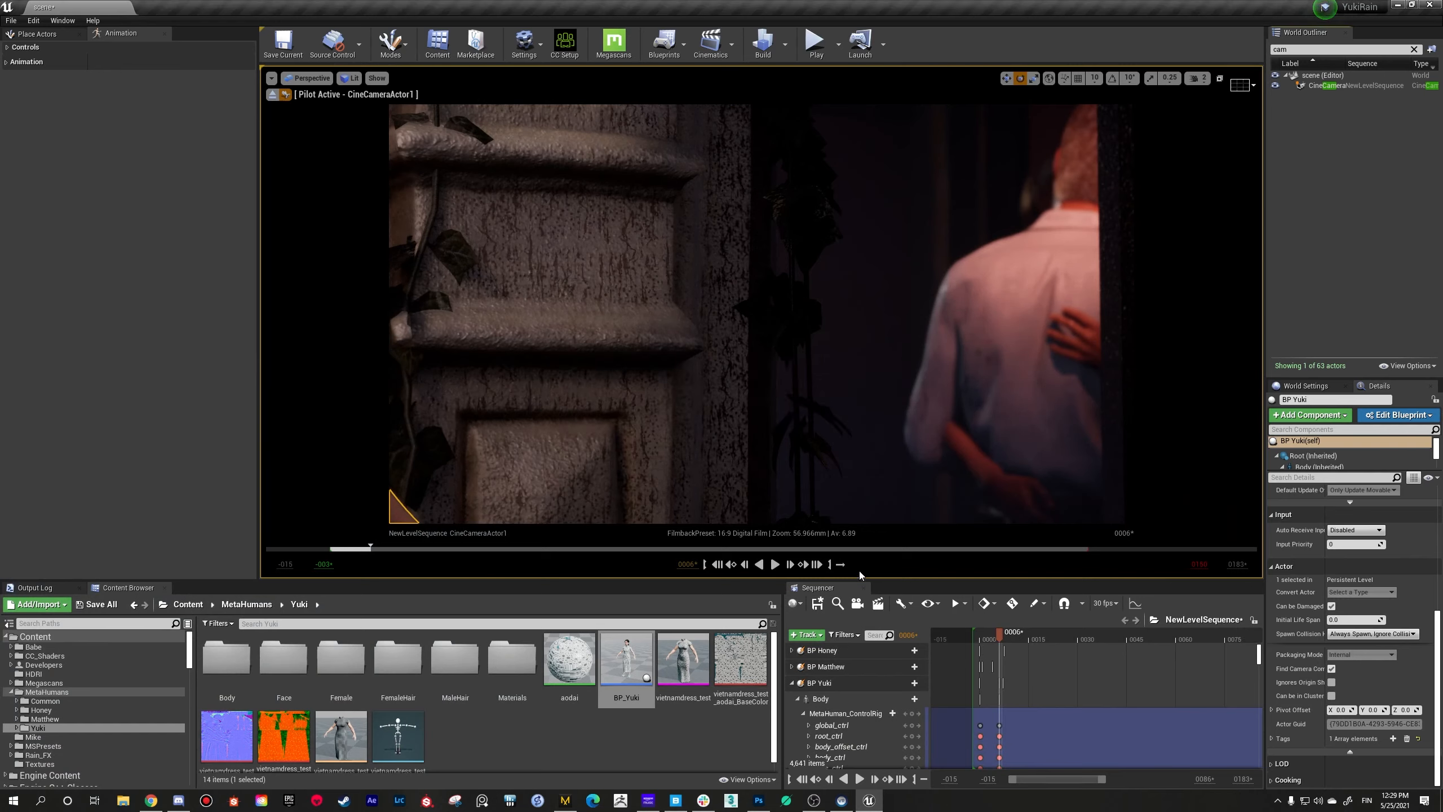
pyautogui.click(999, 634)
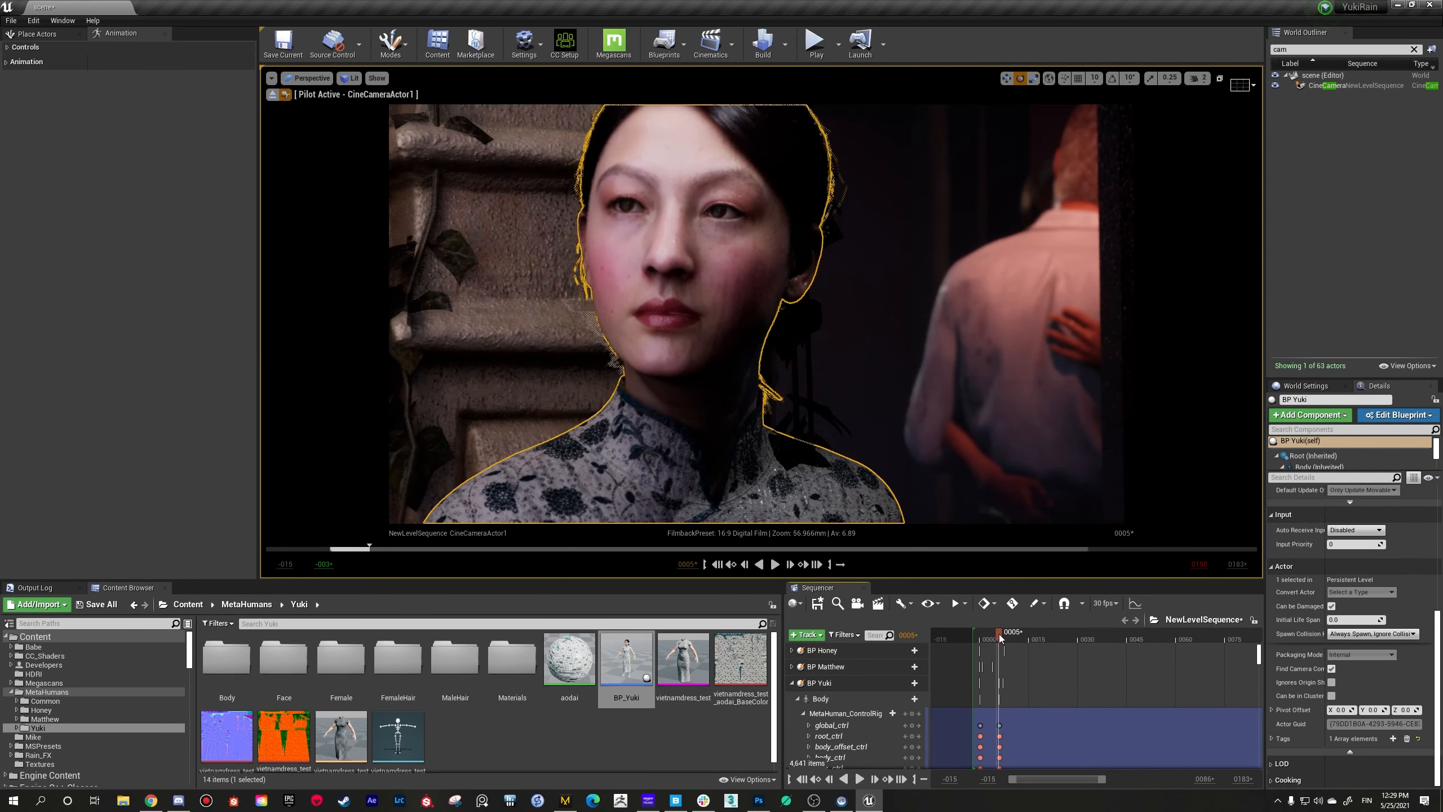
pyautogui.click(1001, 636)
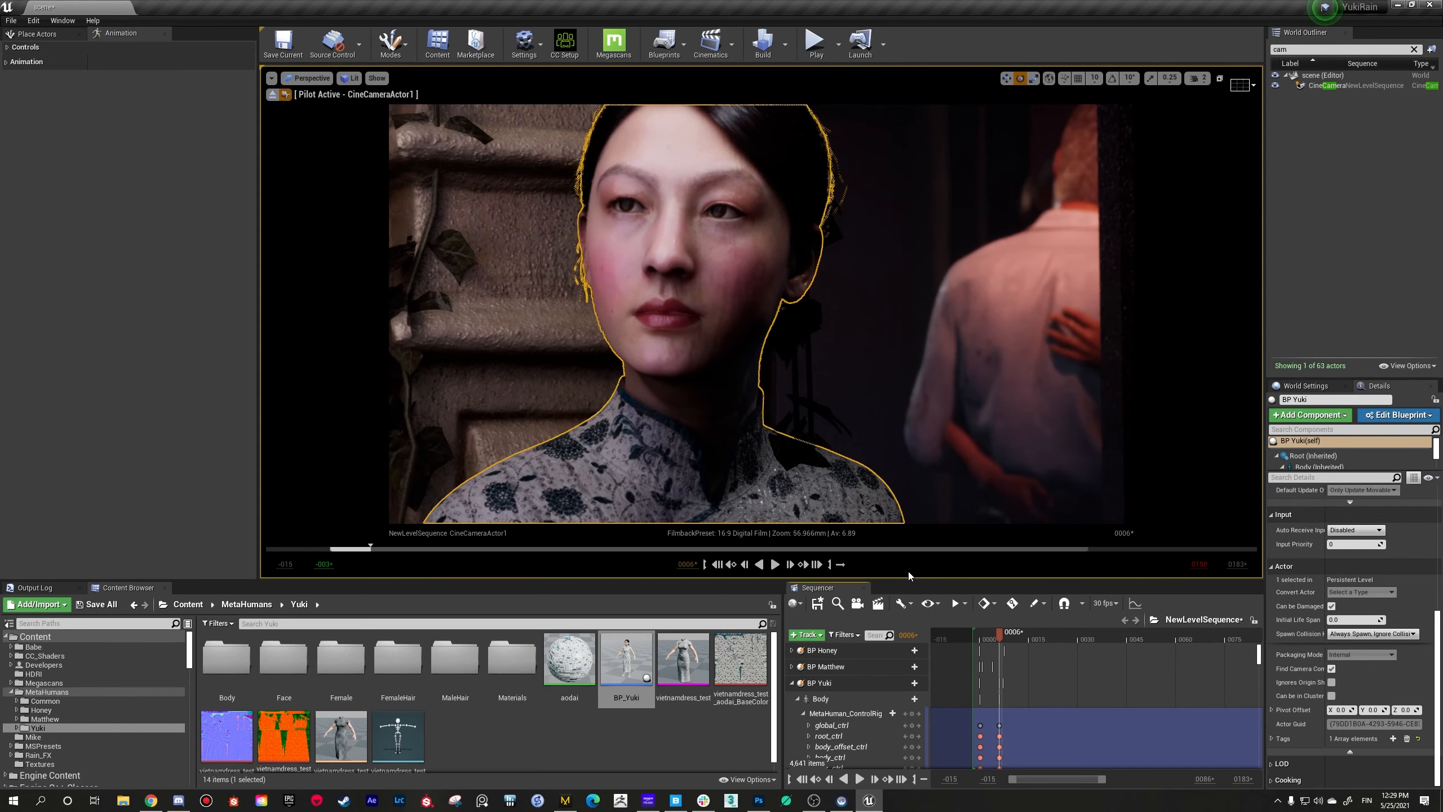
# Step: Select the windowpane instead of BP_Yuki and make the viewport slightly taller than before
pyautogui.moveTo(909, 576); pyautogui.dragTo(909, 627)
pyautogui.click(896, 445)
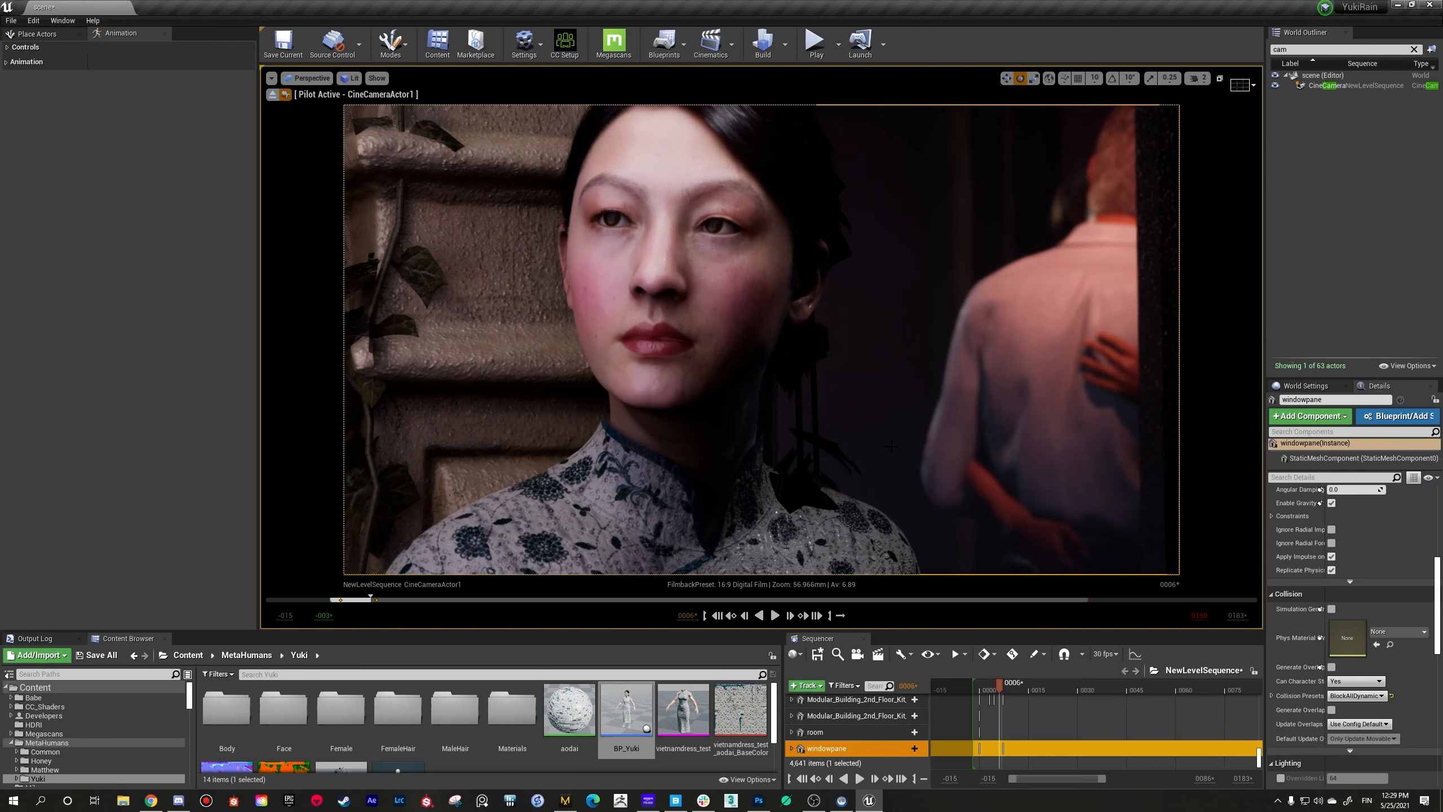
pyautogui.moveTo(935, 631); pyautogui.dragTo(942, 602)
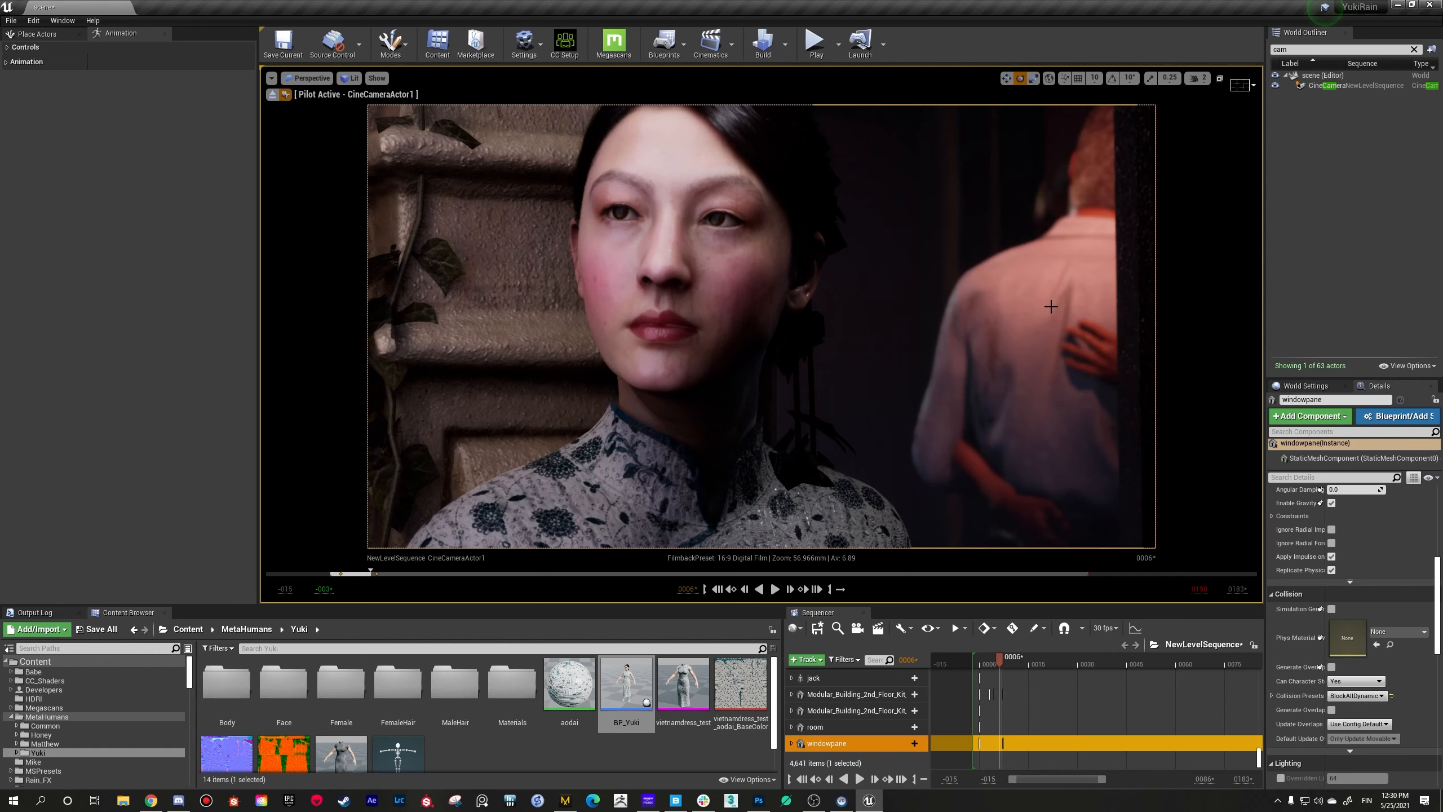
# Step: Orbit the piloted camera around the woman to examine her face, the ivy wall and the couple behind her
pyautogui.moveTo(1051, 307); pyautogui.dragTo(1049, 304, button='right')
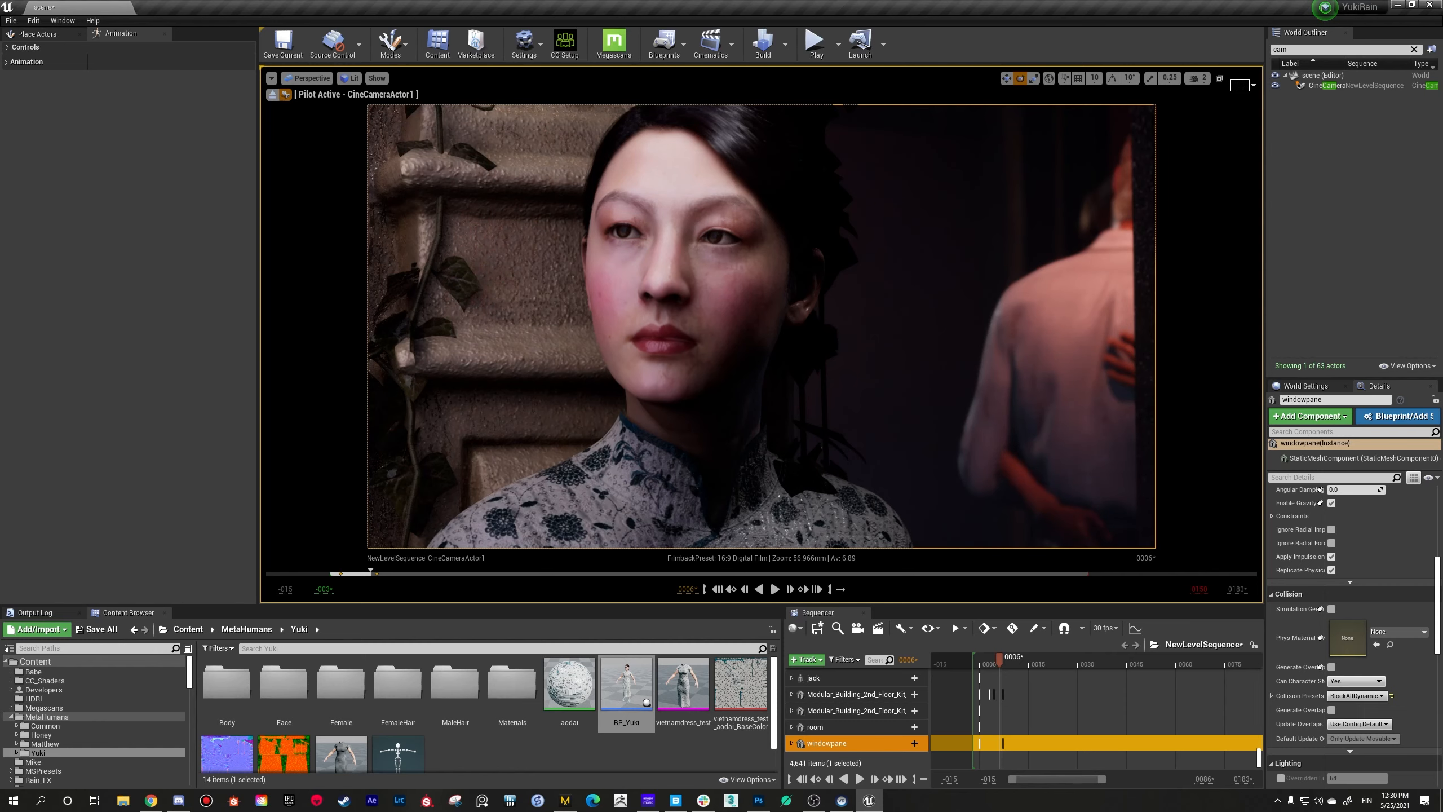
pyautogui.moveTo(990, 294); pyautogui.dragTo(988, 296, button='right')
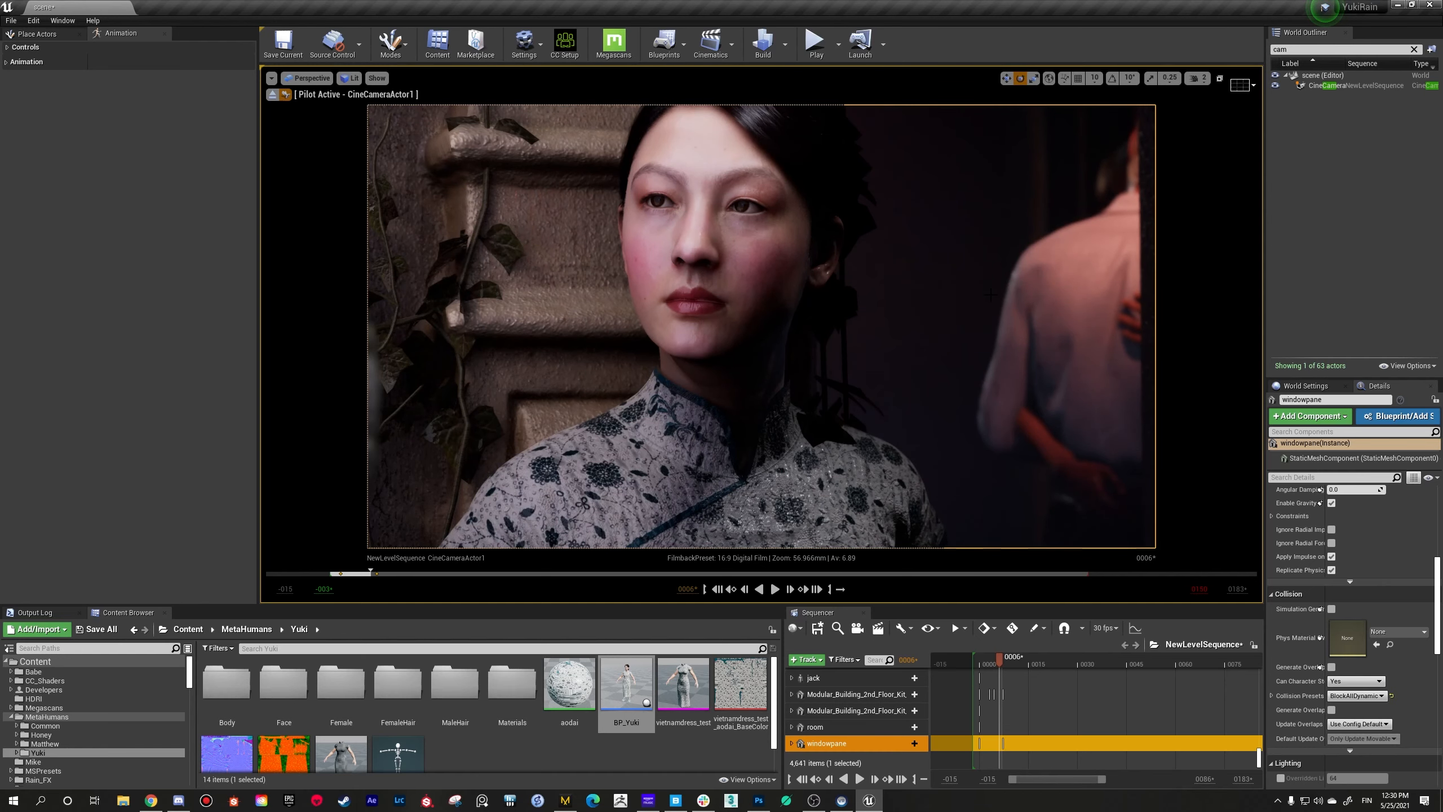
pyautogui.moveTo(990, 294); pyautogui.dragTo(991, 294, button='right')
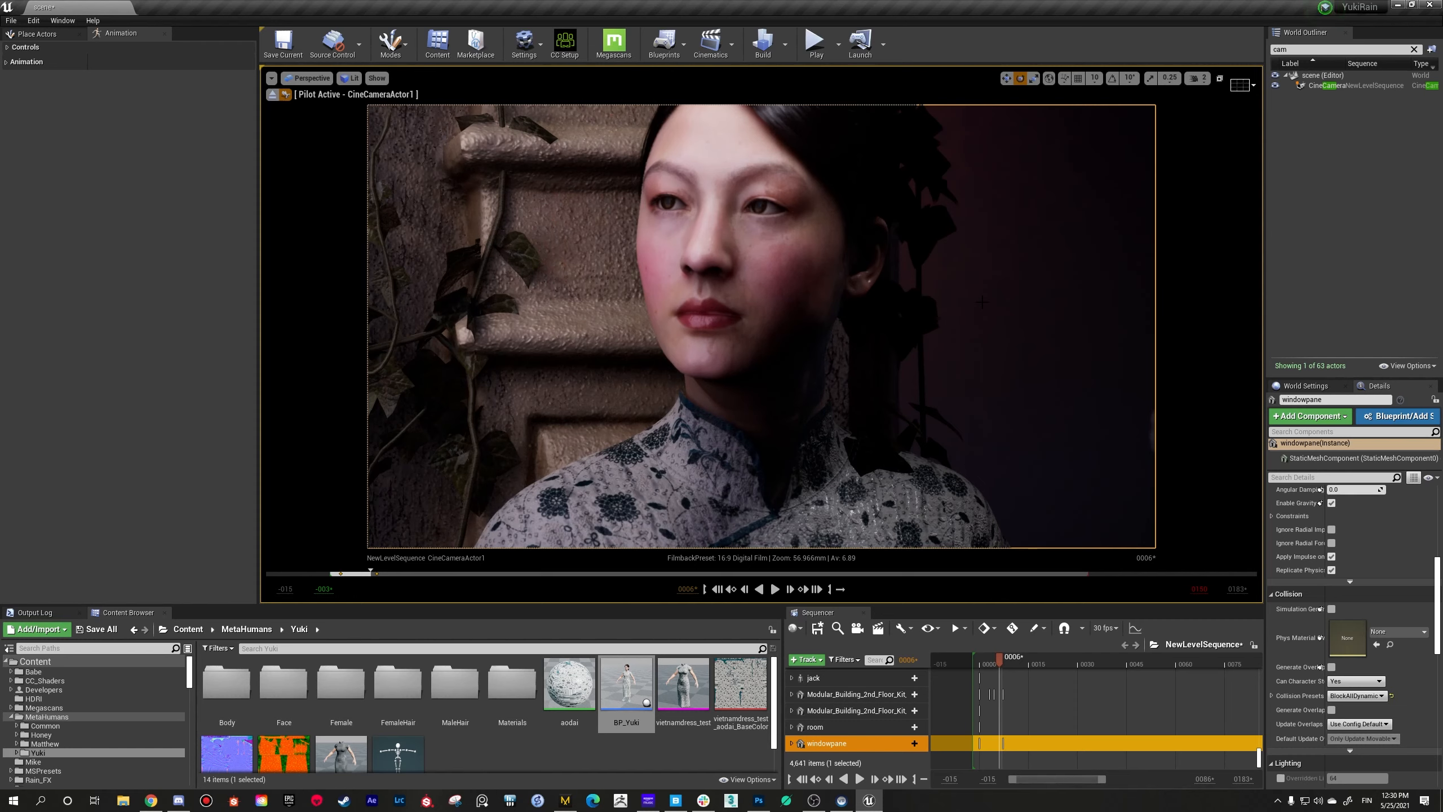
pyautogui.moveTo(762, 326); pyautogui.dragTo(747, 294, button='right')
# Step: Select AREA_HairFillRectLight, switch to the move gizmo, and inspect the light's placement relative to the woman
pyautogui.click(678, 147)
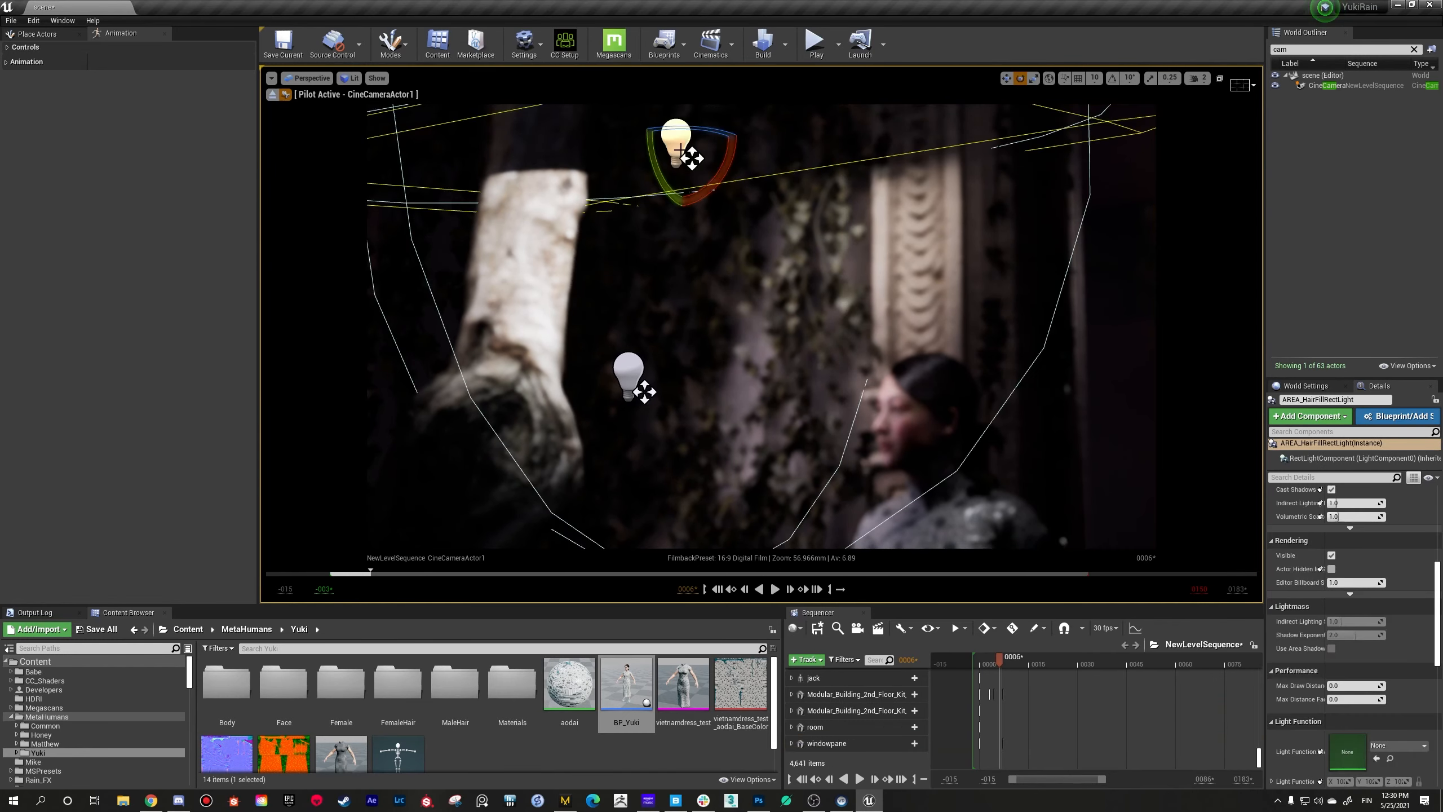
pyautogui.moveTo(678, 146)
pyautogui.mouseDown(button='right')
pyautogui.moveTo(681, 127)
pyautogui.moveTo(690, 146)
pyautogui.mouseUp(button='right')
pyautogui.moveTo(601, 198); pyautogui.dragTo(631, 207)
pyautogui.press('w')
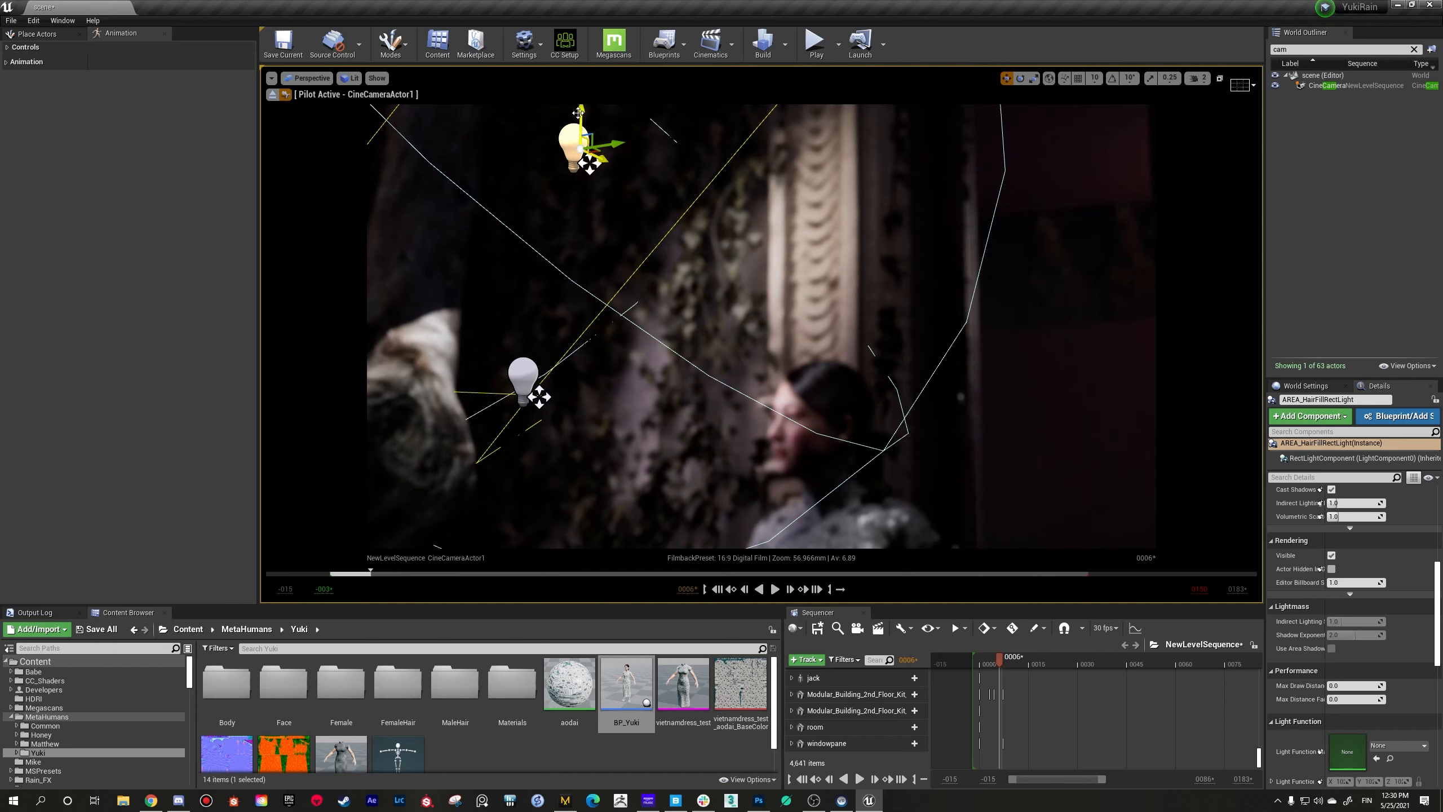
pyautogui.moveTo(578, 137); pyautogui.dragTo(521, 202)
pyautogui.moveTo(521, 203)
pyautogui.mouseDown(button='right')
pyautogui.moveTo(522, 217)
pyautogui.moveTo(549, 199)
pyautogui.moveTo(536, 211)
pyautogui.moveTo(539, 191)
pyautogui.mouseUp(button='right')
pyautogui.press('w')
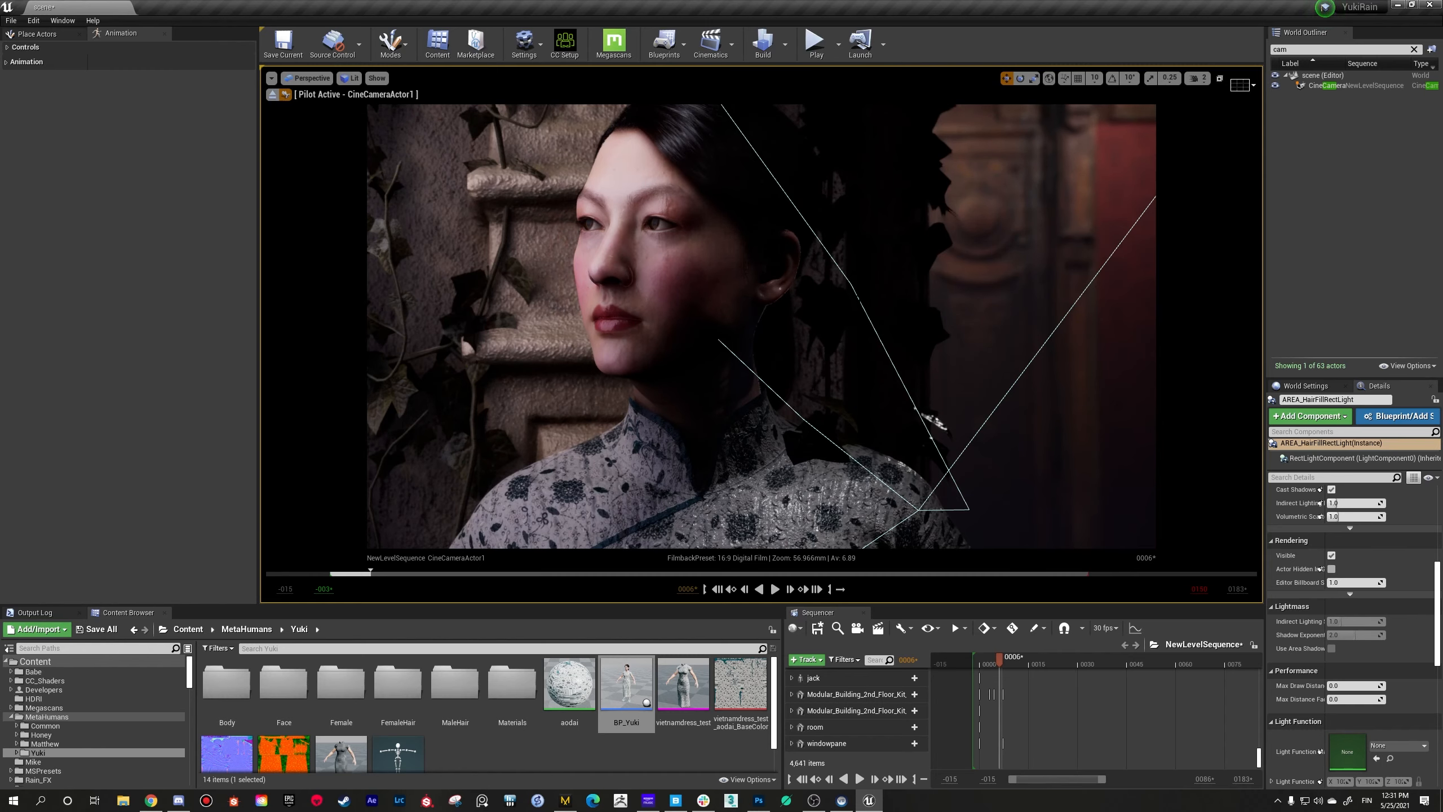
# Step: Examine how the light falls on the woman's face and shoulder from a close and a wider camera view
pyautogui.moveTo(520, 198)
pyautogui.mouseDown(button='right')
pyautogui.moveTo(486, 191)
pyautogui.moveTo(528, 191)
pyautogui.mouseUp(button='right')
pyautogui.press('s')
pyautogui.press('a')
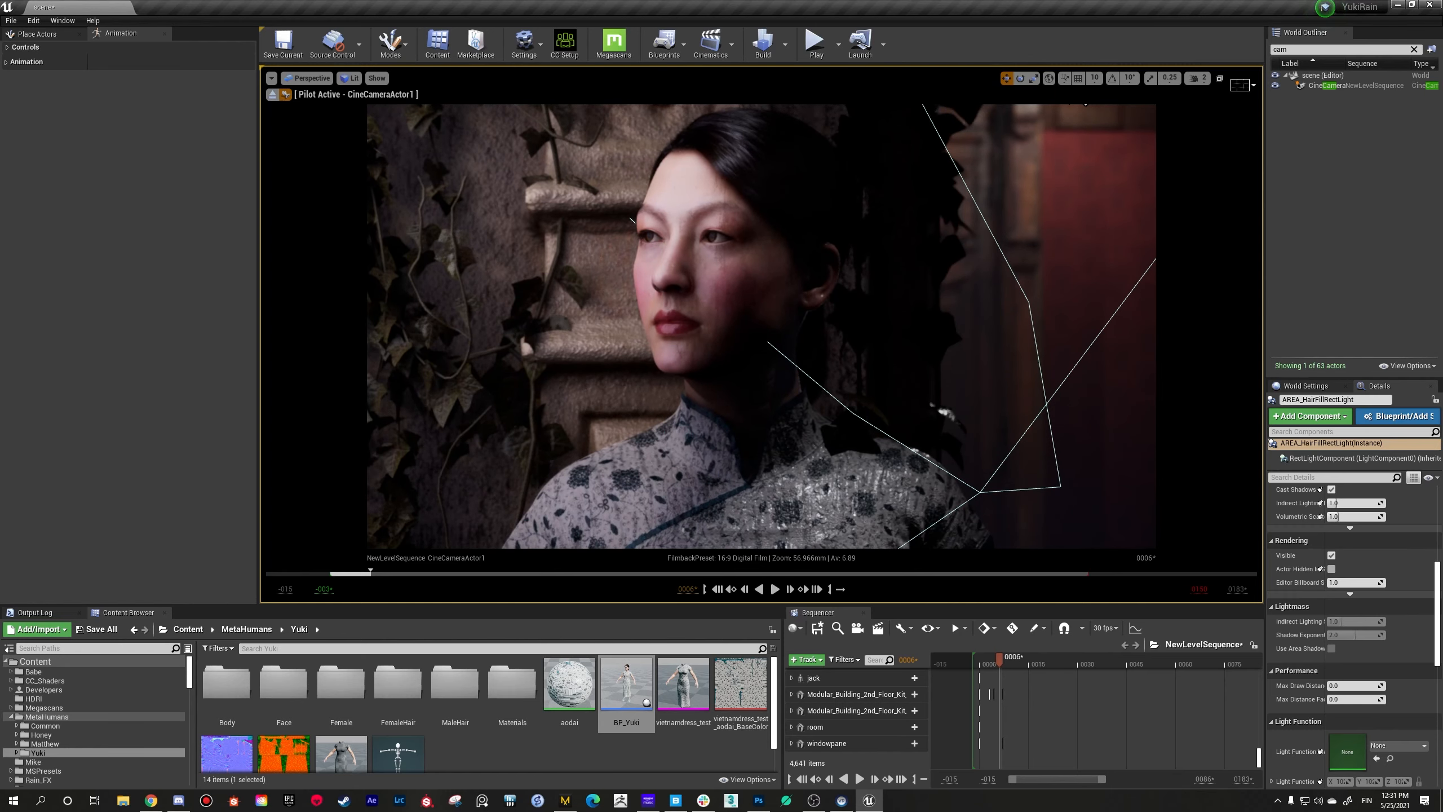
pyautogui.moveTo(528, 191); pyautogui.dragTo(490, 176, button='right')
pyautogui.press('d')
pyautogui.press('s')
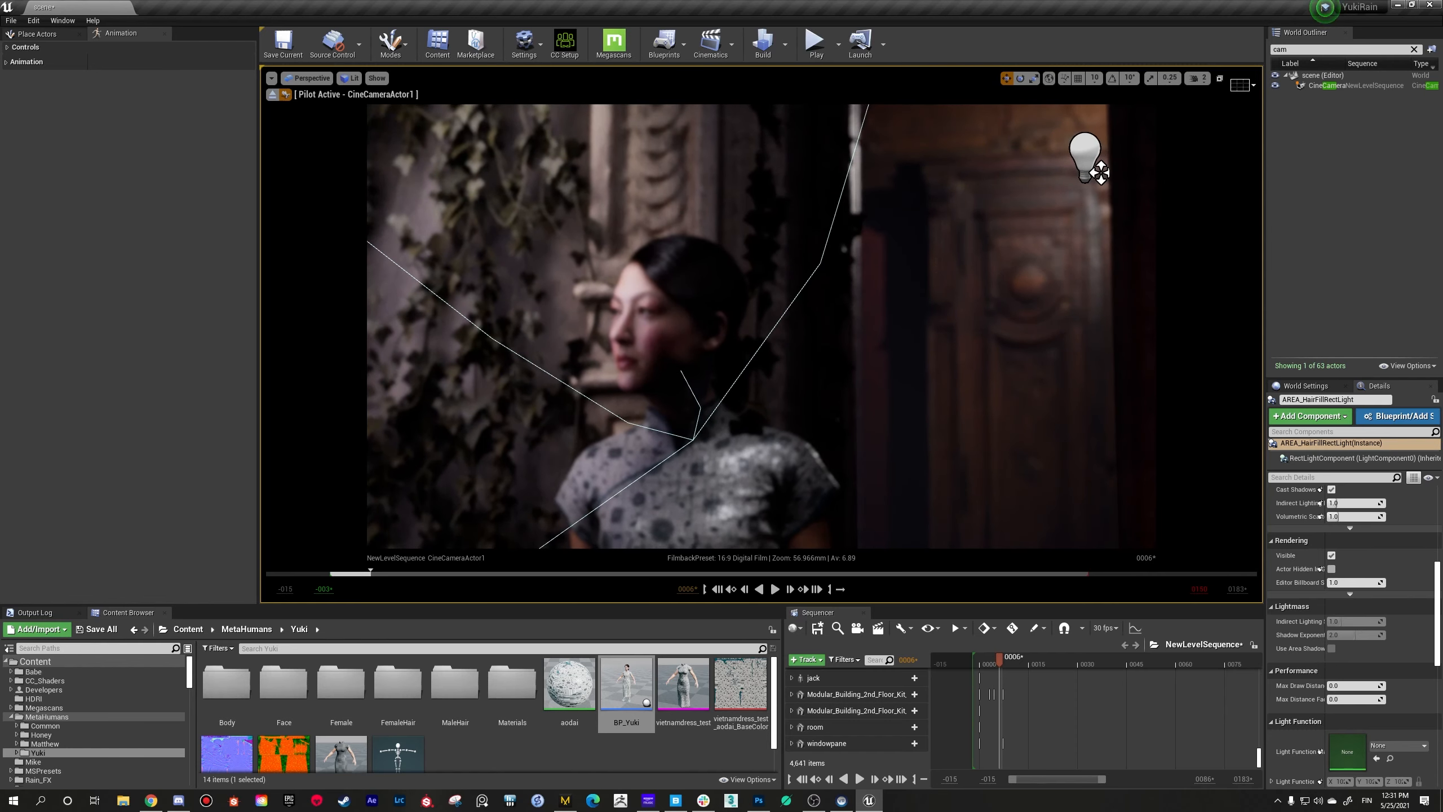
# Step: Select the singleivy4 vine and the Modular_Building_2nd_Floor_Kit wall behind the woman in turn to inspect both set pieces
pyautogui.click(774, 257)
pyautogui.moveTo(774, 258); pyautogui.dragTo(807, 223, button='right')
pyautogui.press('w')
pyautogui.click(802, 310)
pyautogui.click(782, 242)
pyautogui.press('w')
pyautogui.press('w')
pyautogui.click(862, 390)
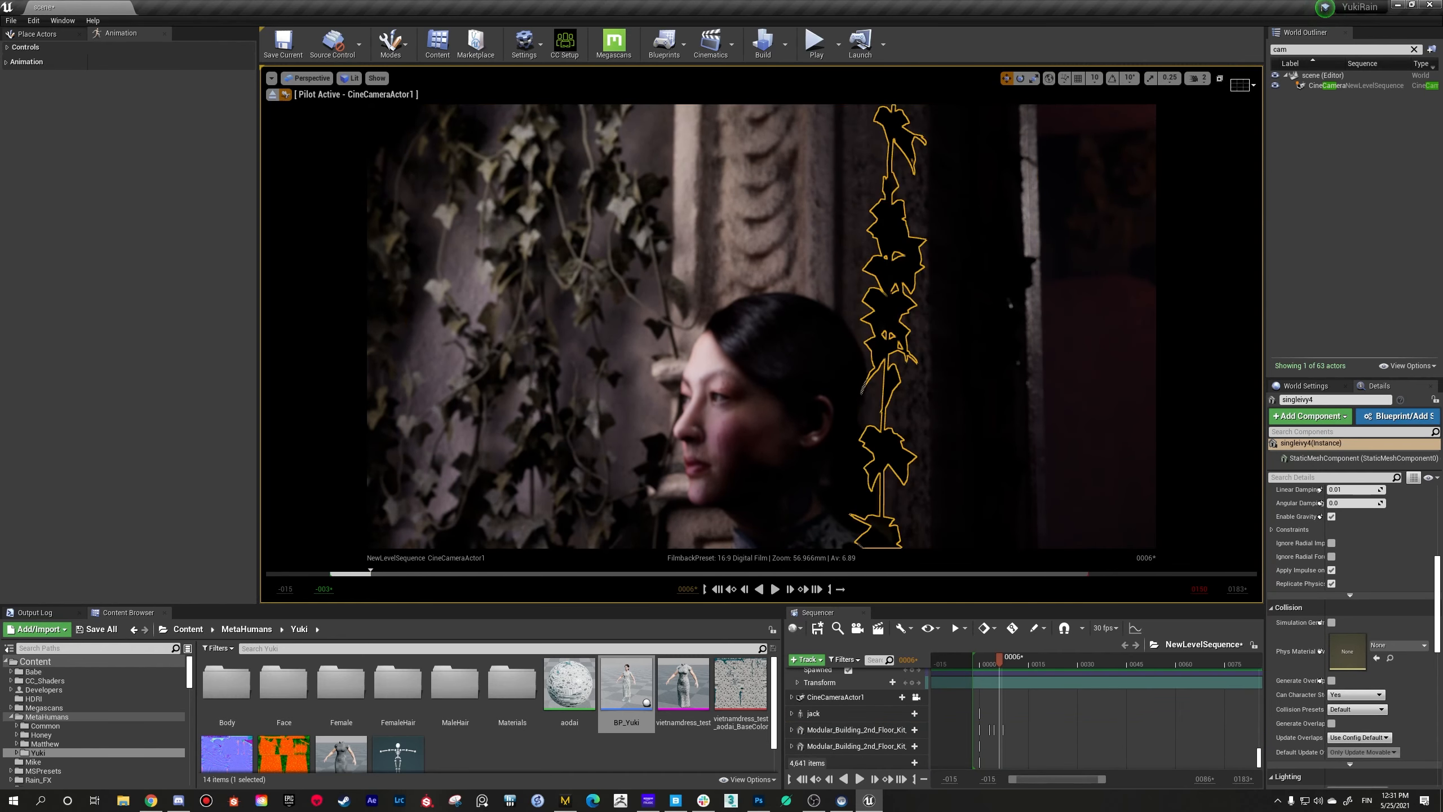
pyautogui.click(818, 250)
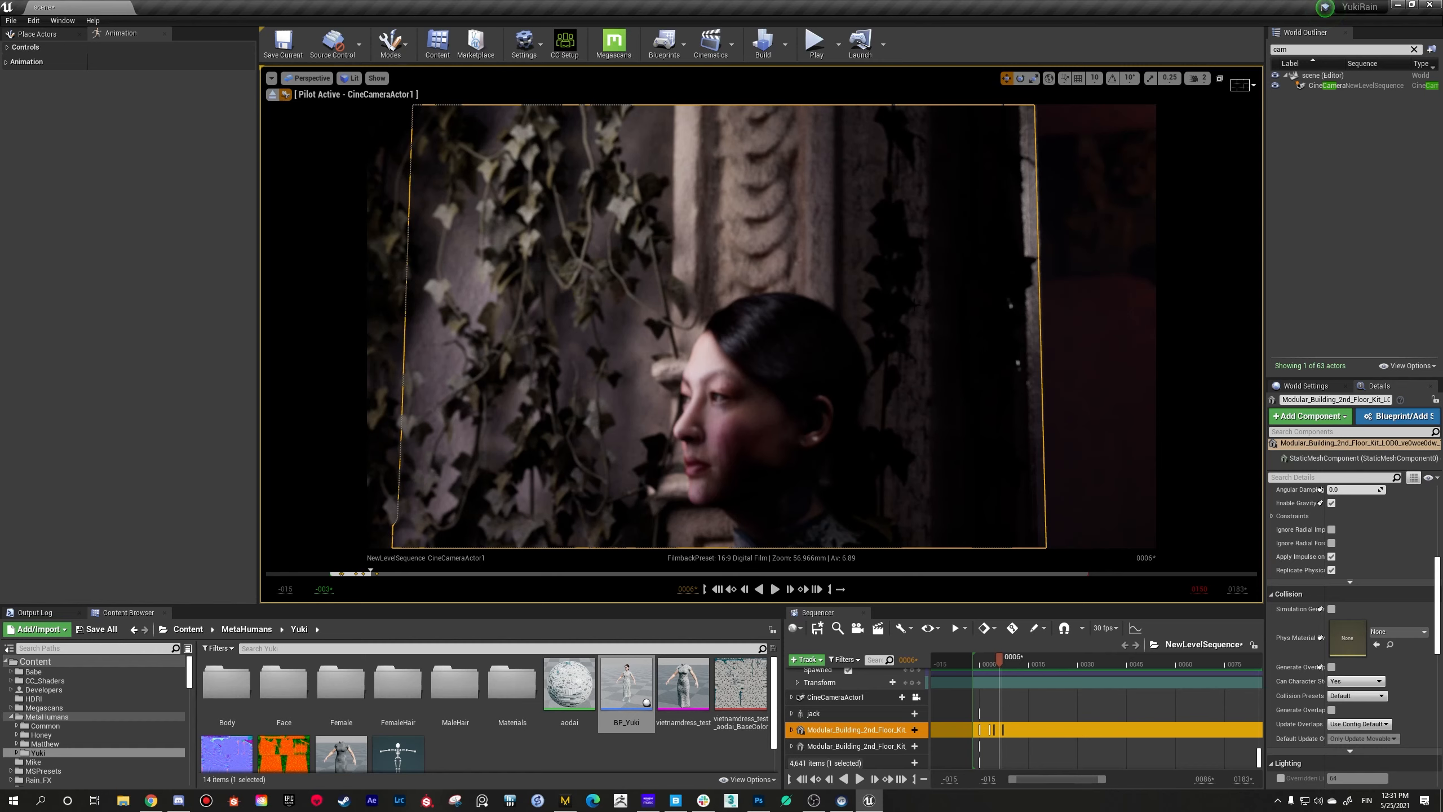
pyautogui.click(889, 318)
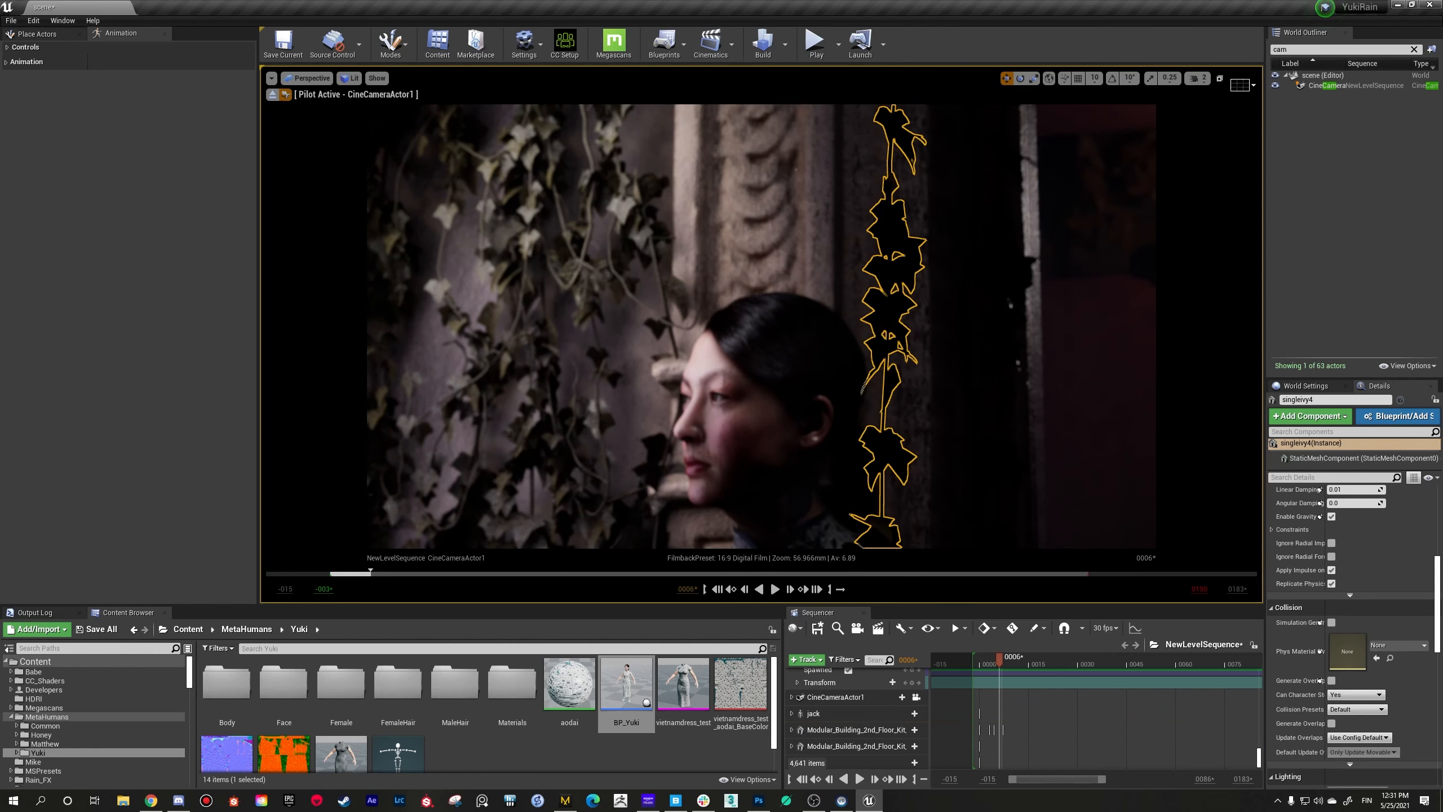
pyautogui.click(818, 251)
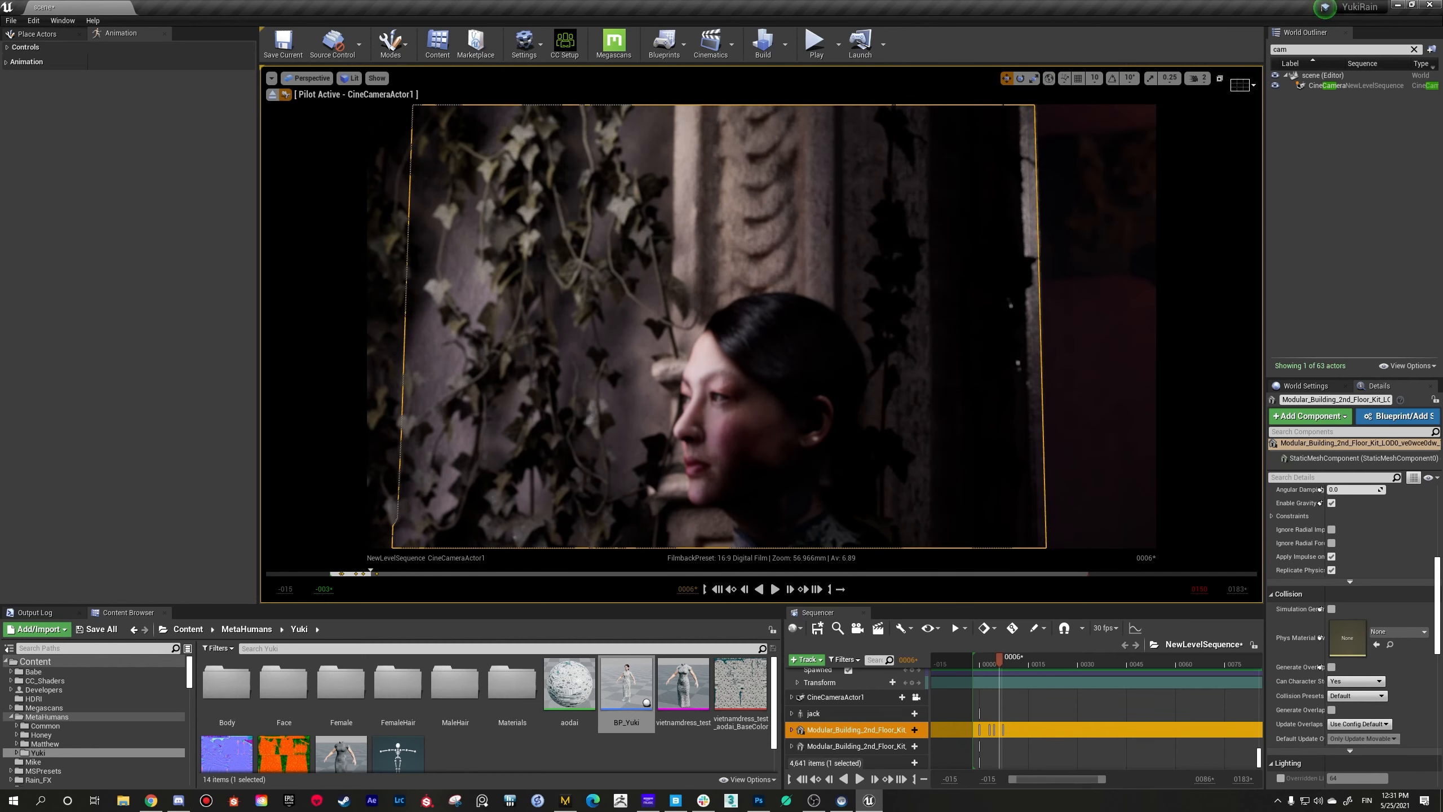
# Step: Frame the woman's three-quarter profile against the wooden door to examine the composition with the piloted camera
pyautogui.moveTo(992, 138)
pyautogui.mouseDown(button='right')
pyautogui.moveTo(992, 199)
pyautogui.moveTo(992, 138)
pyautogui.mouseUp(button='right')
pyautogui.moveTo(818, 250); pyautogui.dragTo(708, 266, button='right')
pyautogui.moveTo(948, 114); pyautogui.dragTo(960, 109, button='right')
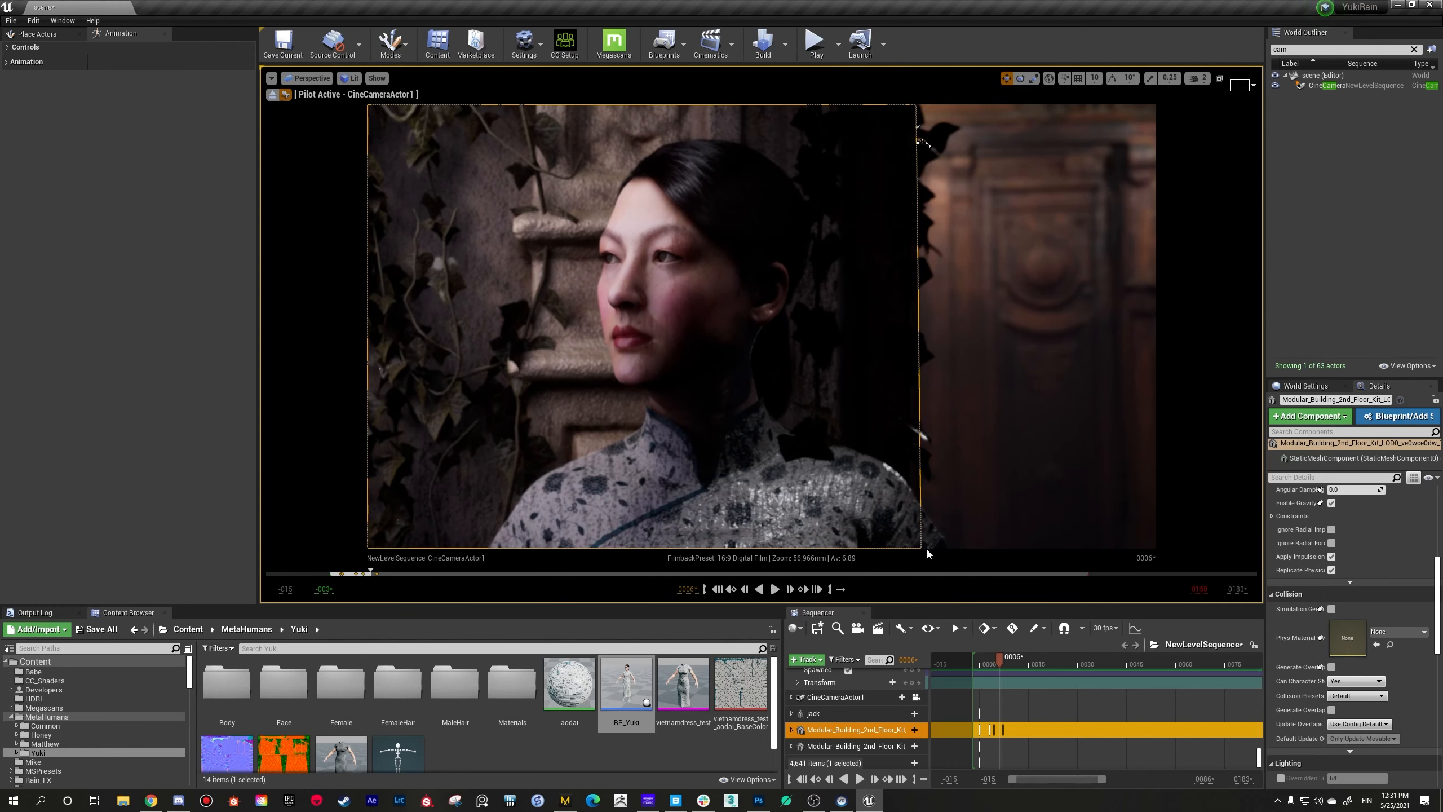
pyautogui.moveTo(761, 327); pyautogui.dragTo(804, 369, button='right')
pyautogui.press('w')
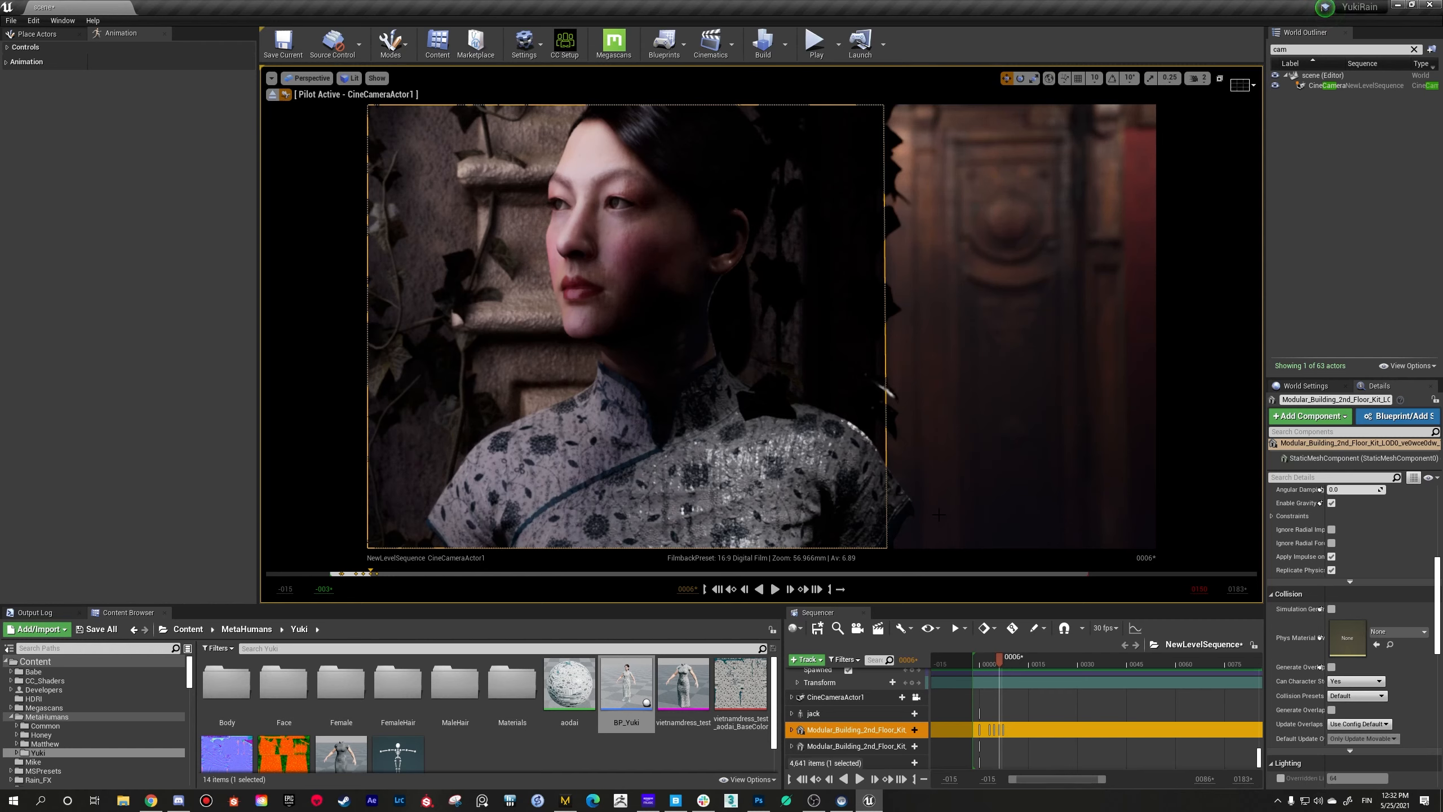
# Step: Select the singleivy3 vine hanging behind the woman's shoulder and view it from slightly different camera angles
pyautogui.click(903, 267)
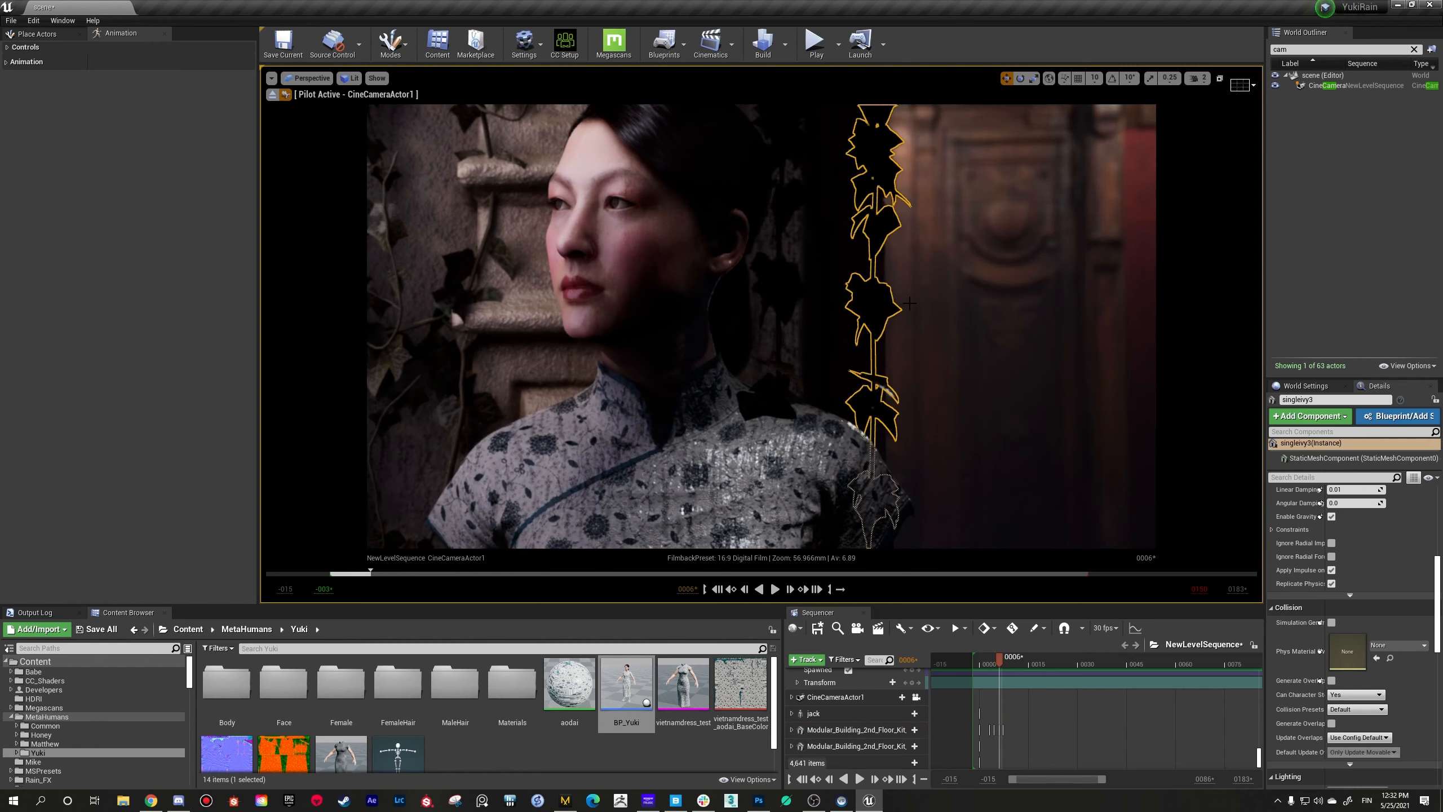
pyautogui.moveTo(975, 304); pyautogui.dragTo(969, 300, button='right')
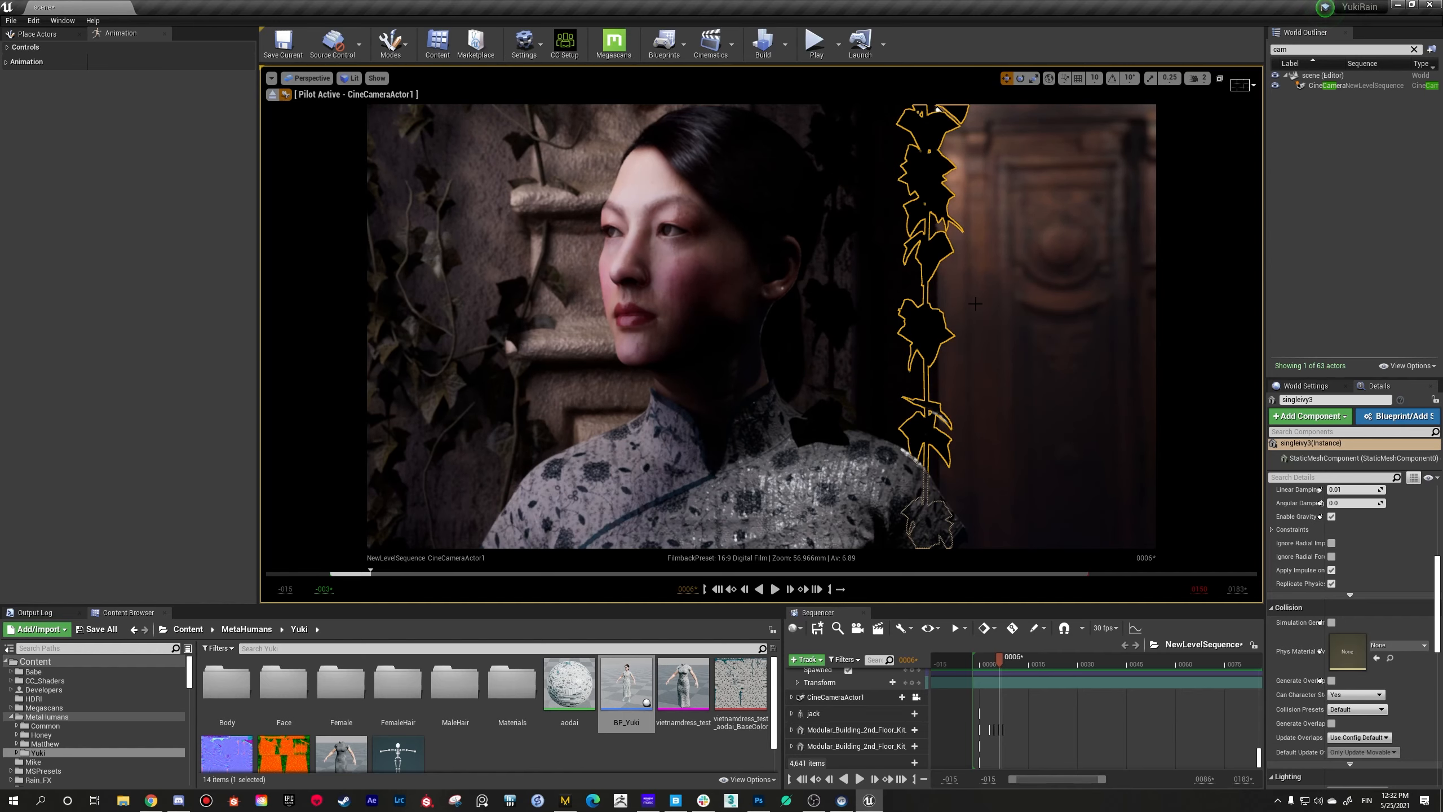
pyautogui.moveTo(975, 303)
pyautogui.mouseDown(button='right')
pyautogui.moveTo(1014, 316)
pyautogui.moveTo(955, 301)
pyautogui.mouseUp(button='right')
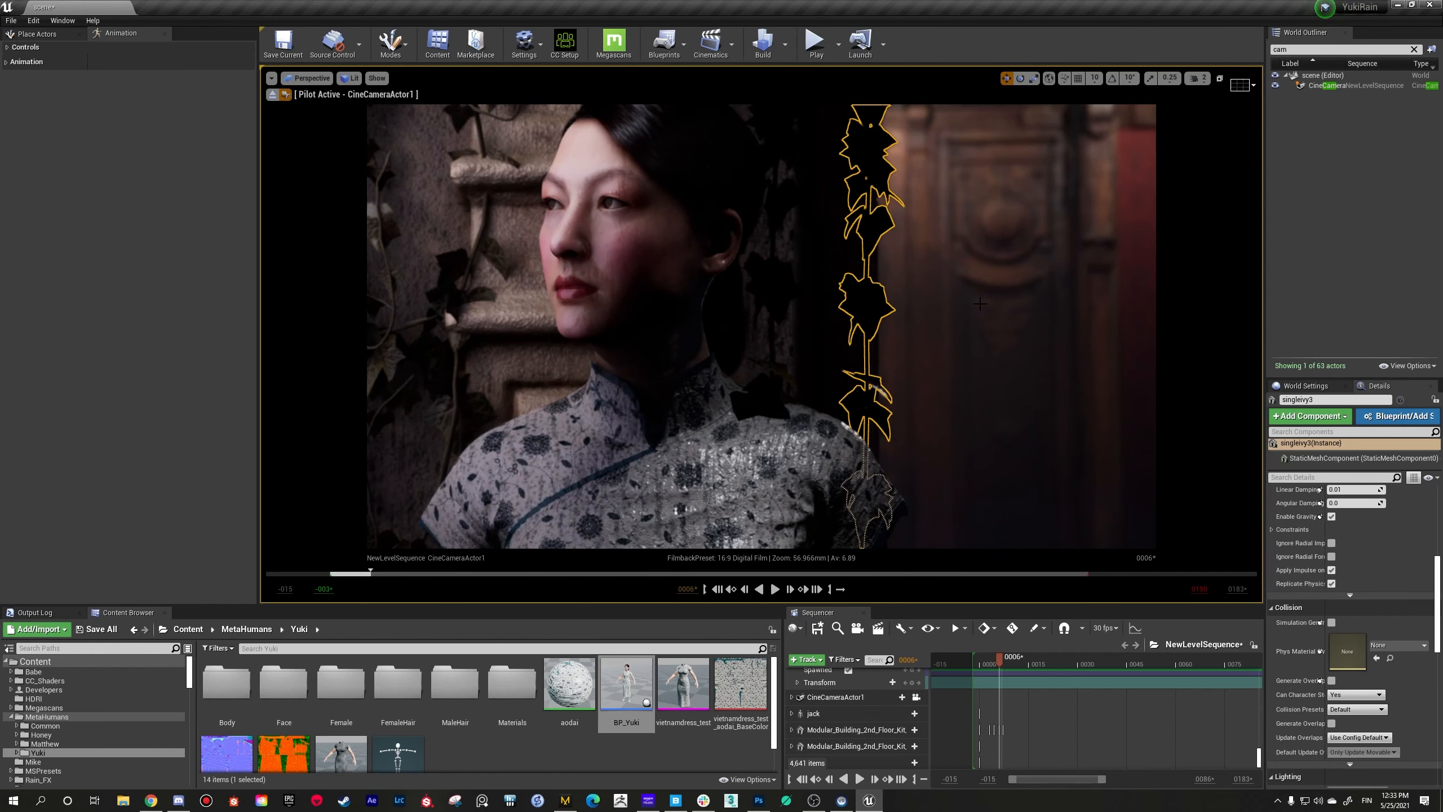